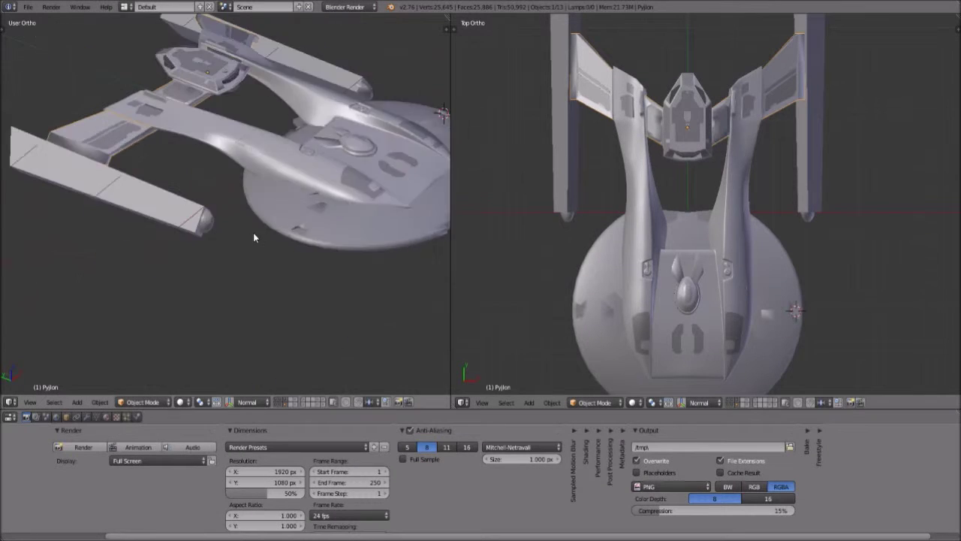
# - Examine the starship model's saucer, twin-neck hull and pylons from several angles
pyautogui.moveTo(253, 232); pyautogui.dragTo(238, 256, button='middle')
pyautogui.moveTo(357, 186); pyautogui.dragTo(268, 193, button='middle')
pyautogui.scroll(3, 270, 206)
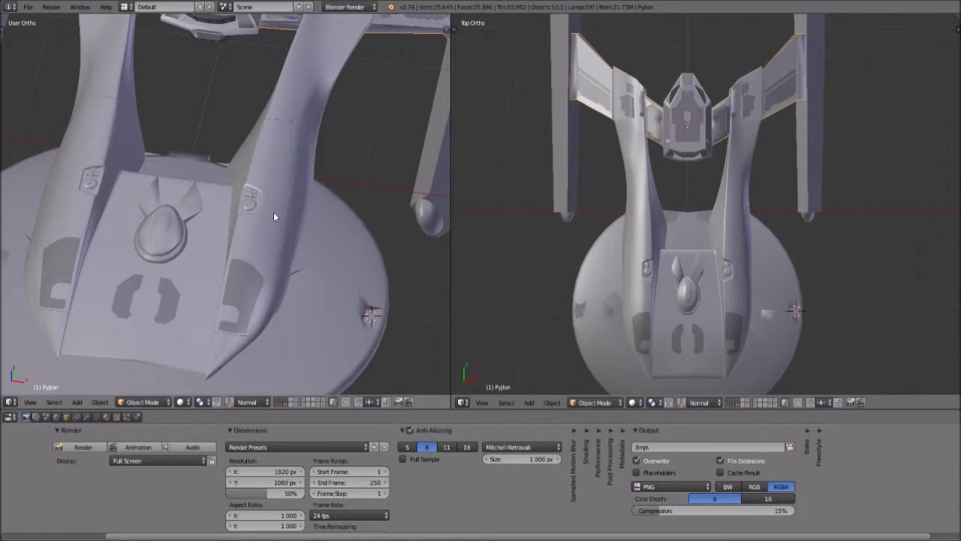
pyautogui.scroll(-4, 276, 211)
pyautogui.scroll(-1, 176, 269)
pyautogui.moveTo(176, 269)
pyautogui.mouseDown(button='middle')
pyautogui.moveTo(240, 230)
pyautogui.moveTo(193, 225)
pyautogui.moveTo(180, 264)
pyautogui.mouseUp(button='middle')
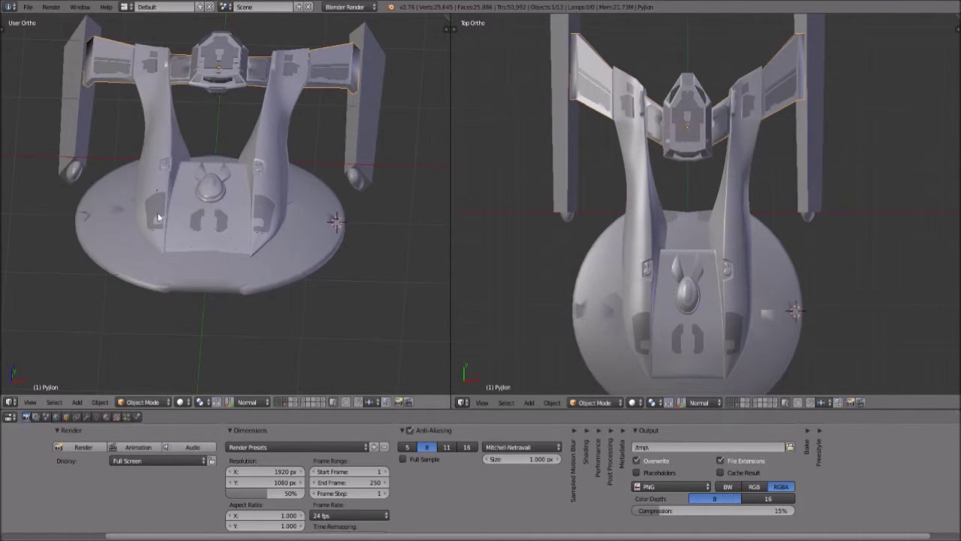
pyautogui.moveTo(156, 189); pyautogui.dragTo(156, 190, button='middle')
pyautogui.moveTo(157, 189); pyautogui.dragTo(246, 239, button='right')
pyautogui.rightClick(348, 246)
pyautogui.scroll(3, 316, 265)
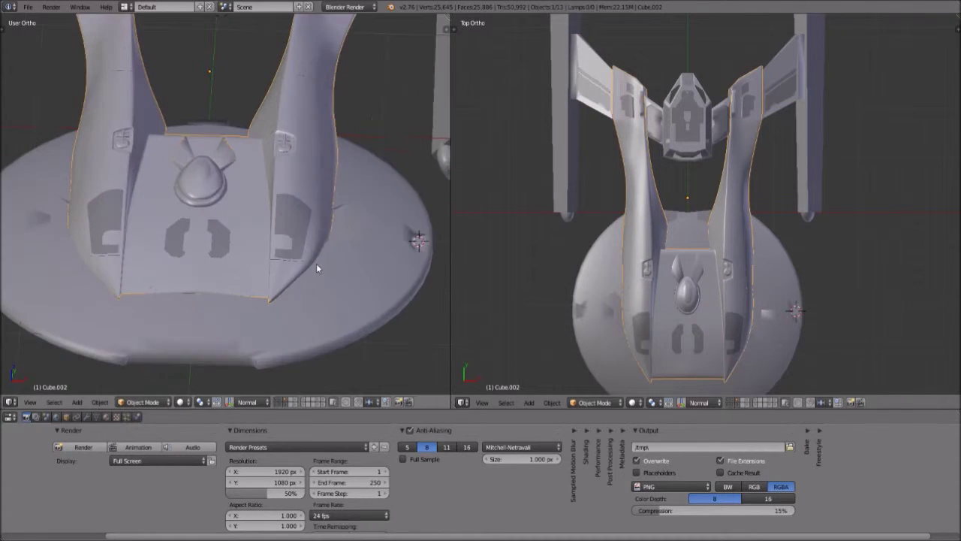
pyautogui.scroll(-3, 348, 271)
pyautogui.rightClick(336, 263)
pyautogui.press('g')
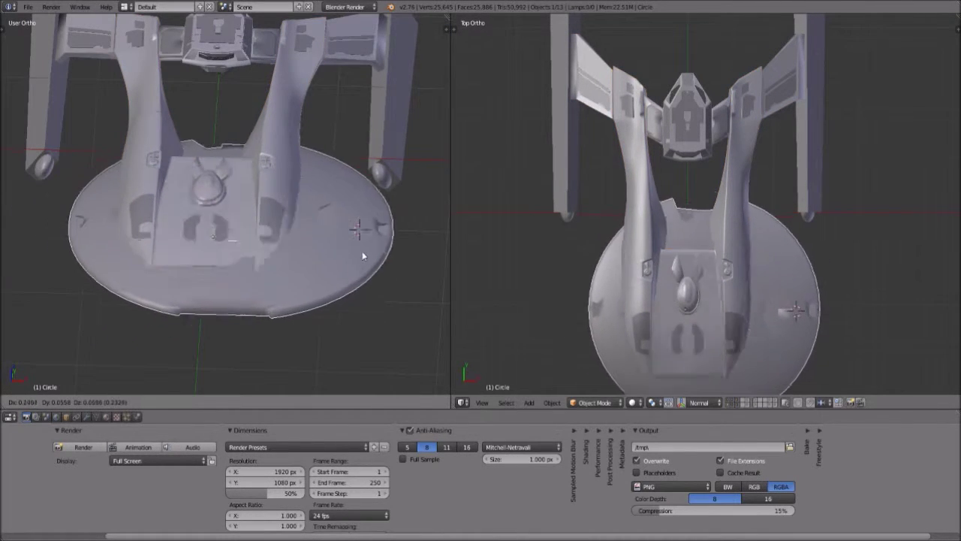
pyautogui.press('Escape')
# - Examine the saucer's upper surface and the adjacent neck hull up close from several angles
pyautogui.moveTo(771, 328); pyautogui.dragTo(726, 197, button='middle')
pyautogui.scroll(3, 660, 214)
pyautogui.scroll(-5, 798, 243)
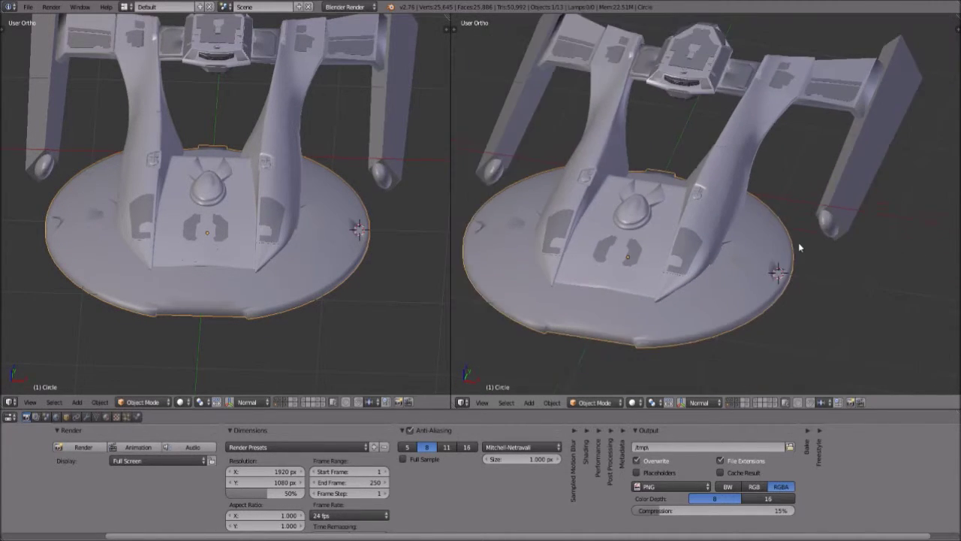
pyautogui.moveTo(799, 247); pyautogui.dragTo(701, 262, button='middle')
pyautogui.scroll(5, 710, 293)
pyautogui.scroll(5, 767, 242)
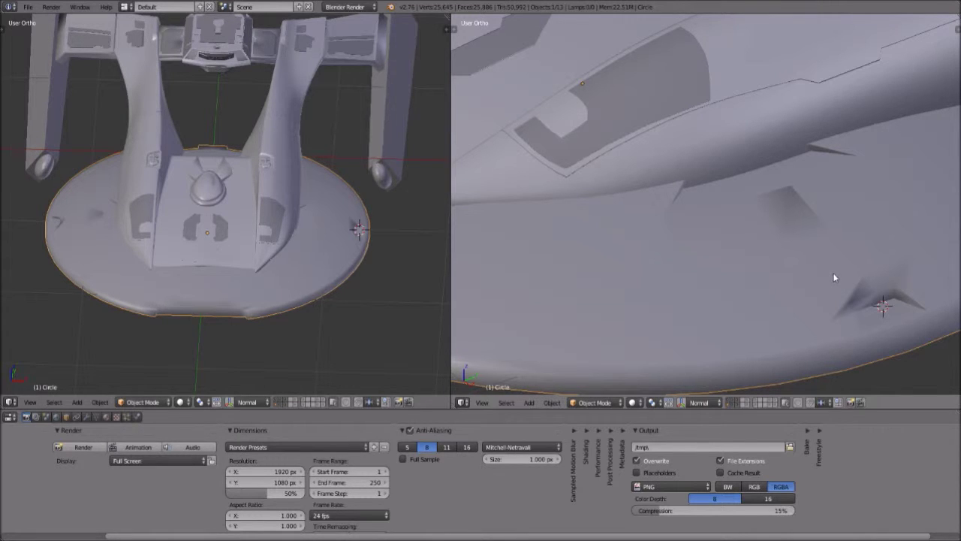
pyautogui.scroll(-5, 832, 301)
pyautogui.moveTo(636, 236); pyautogui.dragTo(687, 261, button='middle')
pyautogui.scroll(4, 698, 261)
pyautogui.scroll(2, 709, 259)
pyautogui.keyDown('shift'); pyautogui.moveTo(764, 162); pyautogui.dragTo(722, 290, button='middle'); pyautogui.keyUp('shift')
pyautogui.scroll(4, 741, 265)
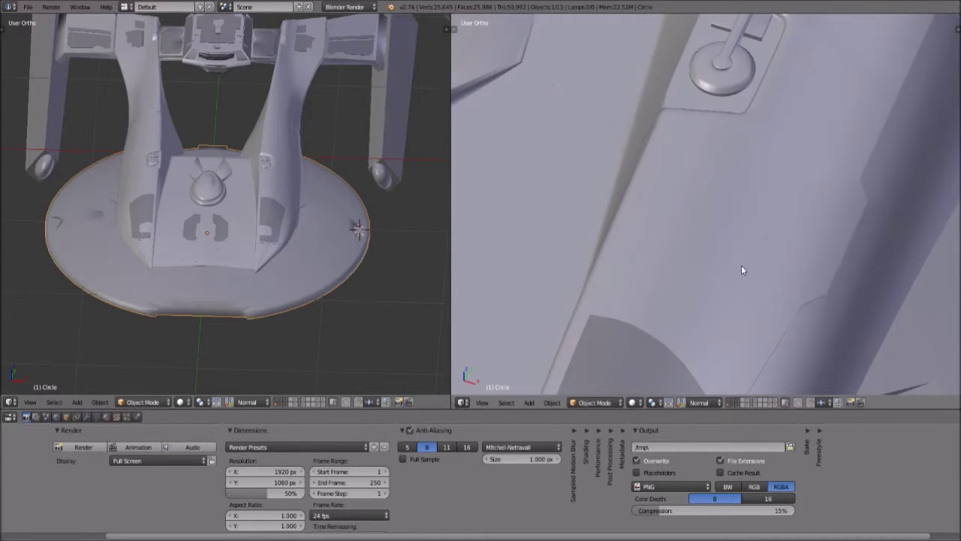
pyautogui.scroll(-2, 740, 259)
pyautogui.scroll(-2, 770, 156)
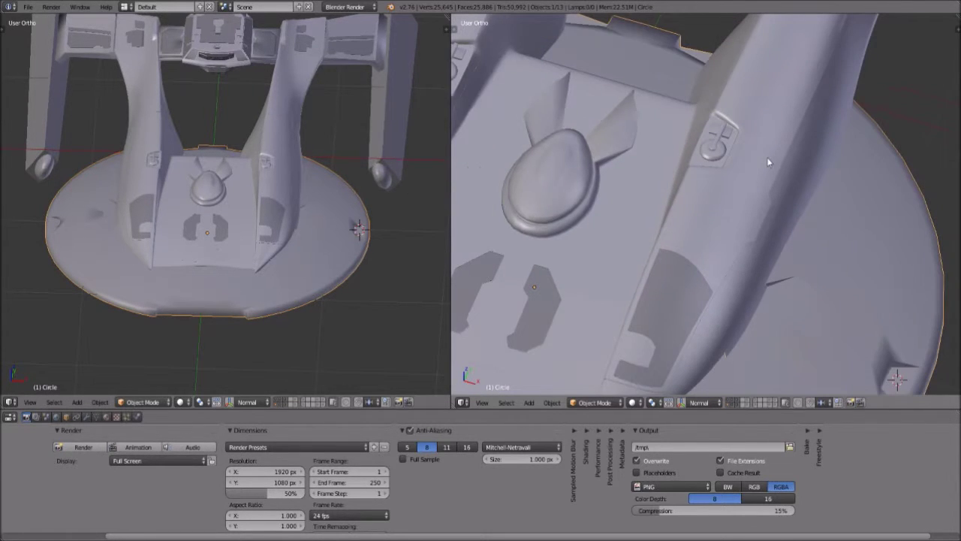
# - Select the twin-neck hull object above the saucer
pyautogui.rightClick(730, 199)
pyautogui.press('g')
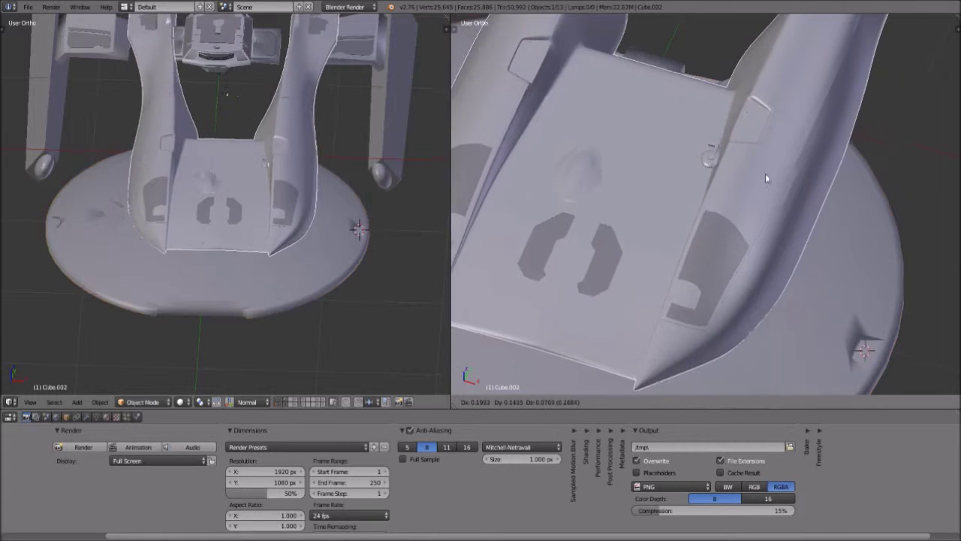
pyautogui.rightClick(689, 300)
# - Inspect the panel line running across the narrow part of the hull's neck, close up and in context
pyautogui.moveTo(688, 301); pyautogui.dragTo(694, 289, button='middle')
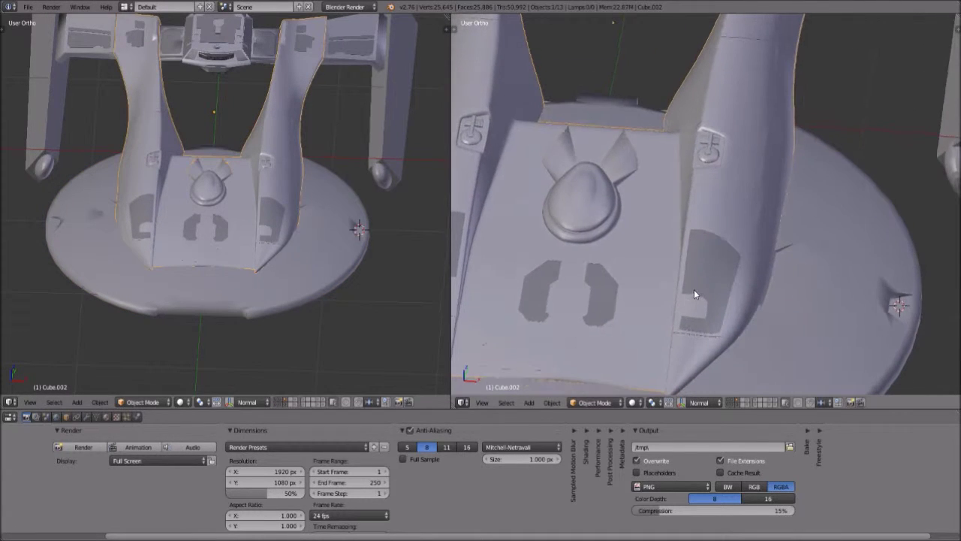
pyautogui.moveTo(743, 169); pyautogui.dragTo(775, 212, button='middle')
pyautogui.scroll(6, 744, 240)
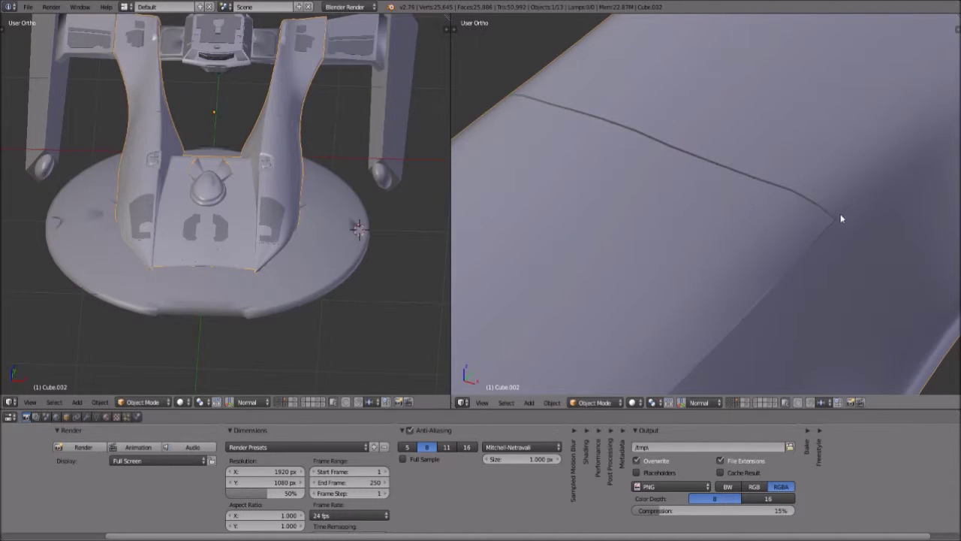
pyautogui.scroll(-5, 864, 221)
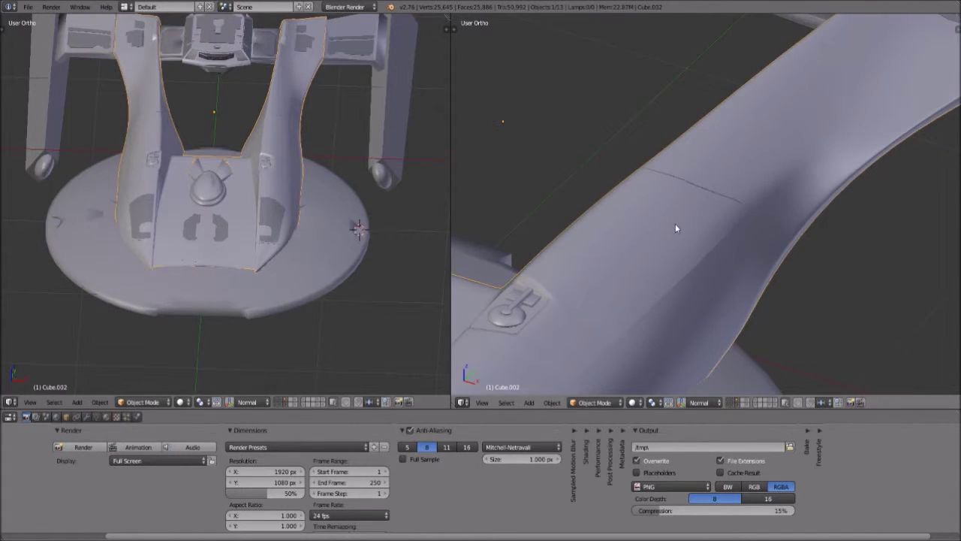
pyautogui.moveTo(714, 204); pyautogui.dragTo(688, 218, button='middle')
pyautogui.scroll(-6, 686, 236)
pyautogui.scroll(-1, 692, 239)
pyautogui.scroll(1, 700, 240)
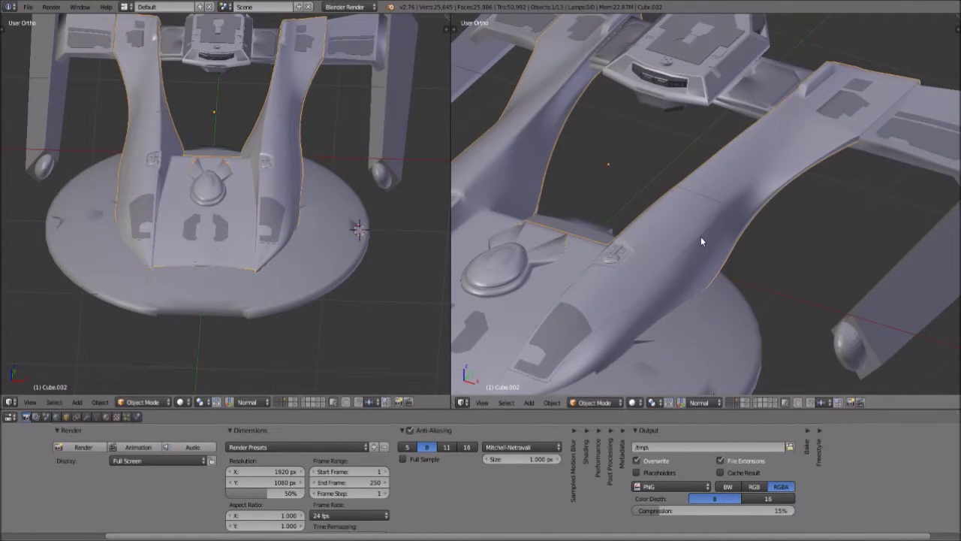
pyautogui.scroll(2, 699, 260)
pyautogui.press('g')
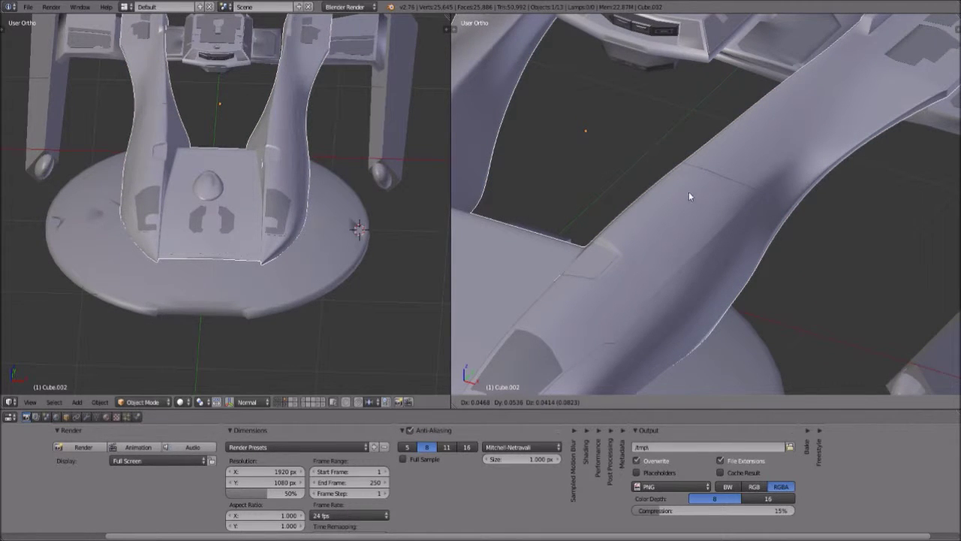
pyautogui.click(673, 238)
# - Inspect the stepped panel line along the hull's side, the window recesses and the central deck details
pyautogui.moveTo(673, 238); pyautogui.dragTo(643, 241, button='middle')
pyautogui.scroll(3, 661, 224)
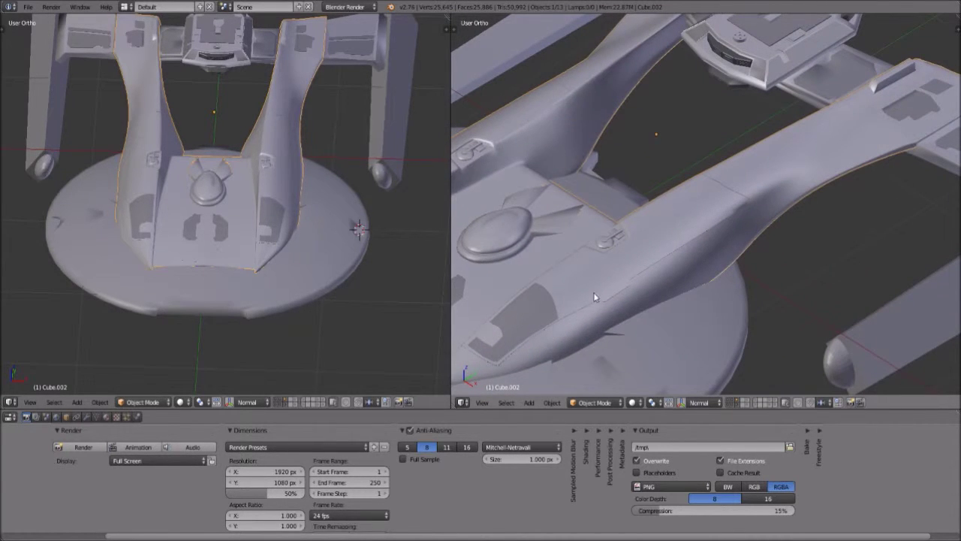
pyautogui.moveTo(620, 313); pyautogui.dragTo(685, 239, button='middle')
pyautogui.scroll(5, 687, 239)
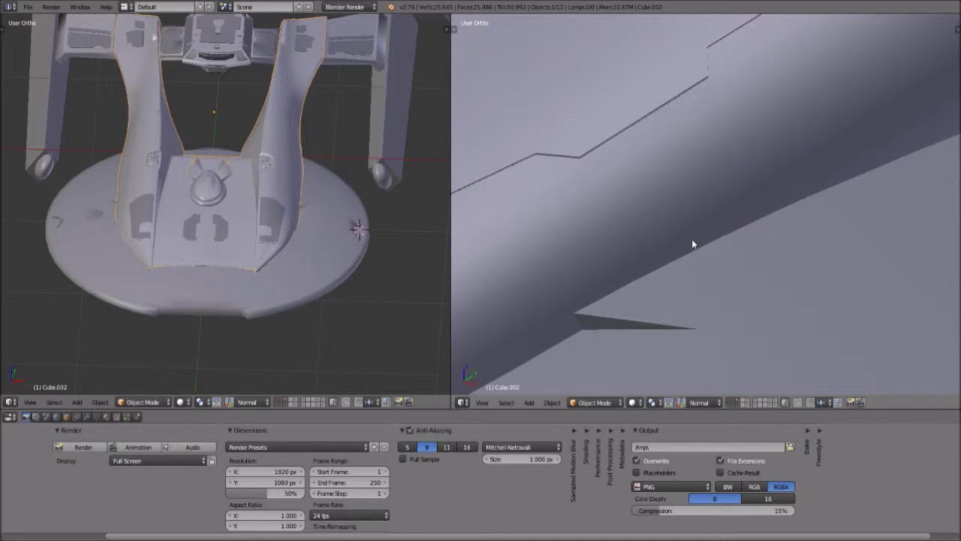
pyautogui.scroll(-3, 710, 229)
pyautogui.scroll(-4, 737, 135)
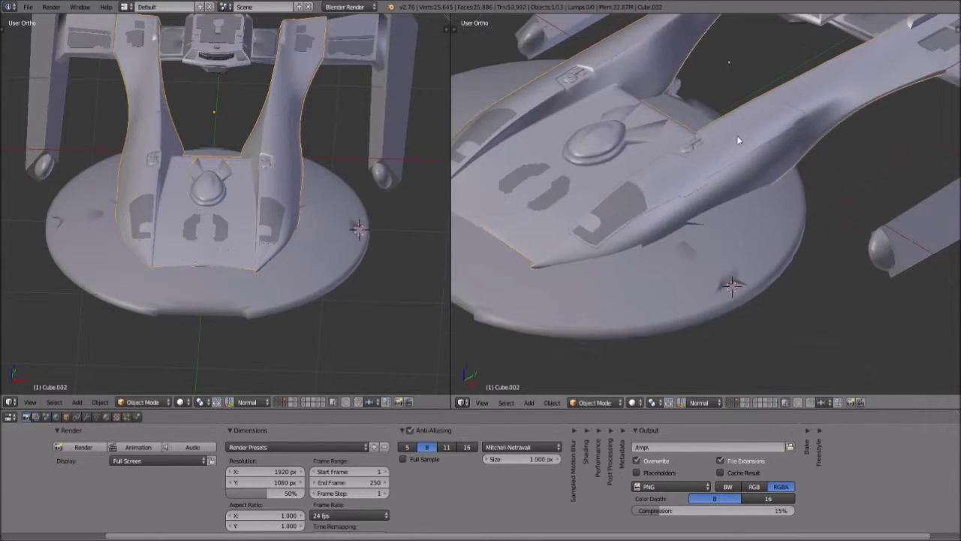
pyautogui.scroll(1, 752, 186)
pyautogui.keyDown('shift'); pyautogui.moveTo(647, 122); pyautogui.dragTo(744, 104, button='middle'); pyautogui.keyUp('shift')
pyautogui.scroll(2, 749, 109)
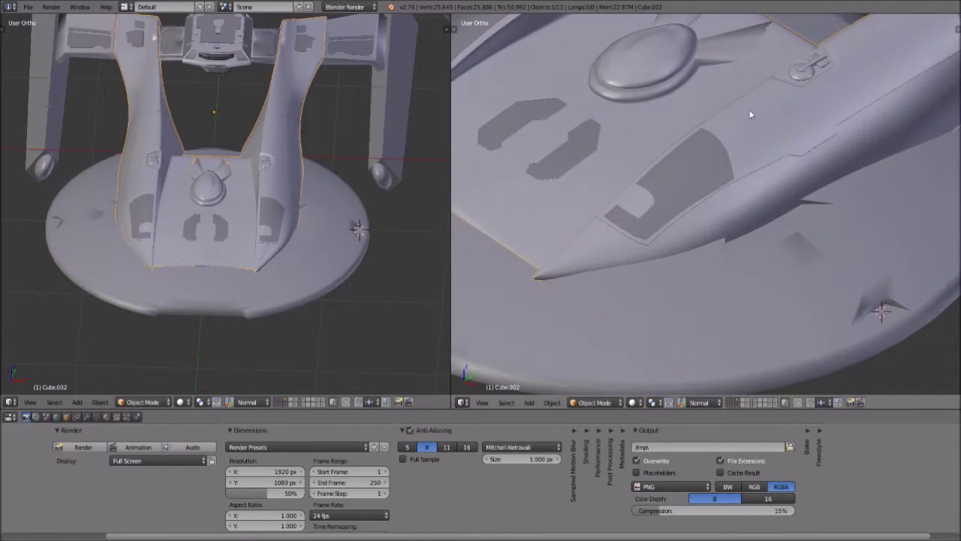
pyautogui.moveTo(637, 217); pyautogui.dragTo(732, 239, button='middle')
pyautogui.moveTo(695, 273); pyautogui.dragTo(790, 277, button='middle')
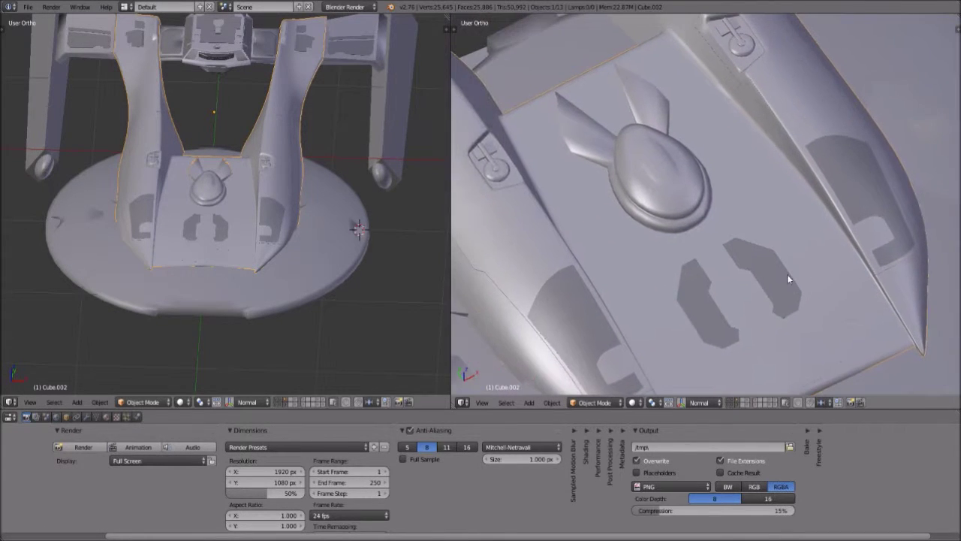
pyautogui.moveTo(553, 292); pyautogui.dragTo(689, 265, button='middle')
pyautogui.scroll(2, 668, 286)
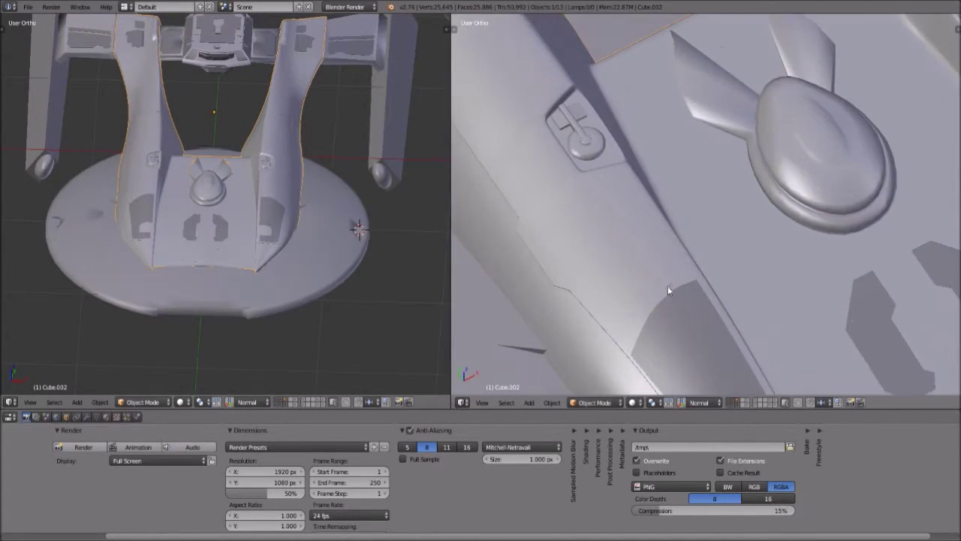
pyautogui.scroll(4, 656, 290)
pyautogui.keyDown('shift'); pyautogui.moveTo(586, 333); pyautogui.dragTo(675, 316, button='middle'); pyautogui.keyUp('shift')
pyautogui.scroll(-5, 656, 293)
# - Preview the ship in Rendered viewport shading, inspect the deck's panel lines and recesses up close, and return to Solid shading
pyautogui.click(633, 402)
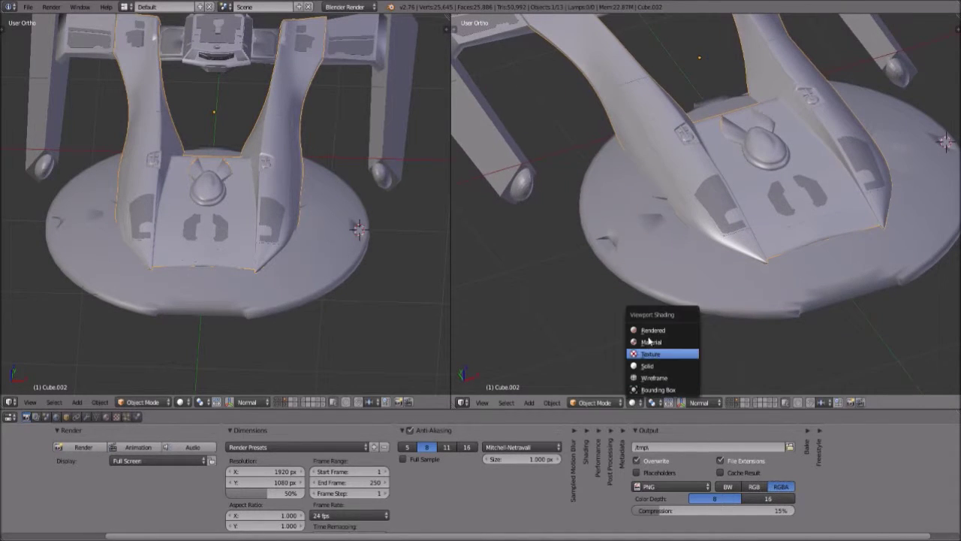
pyautogui.click(647, 328)
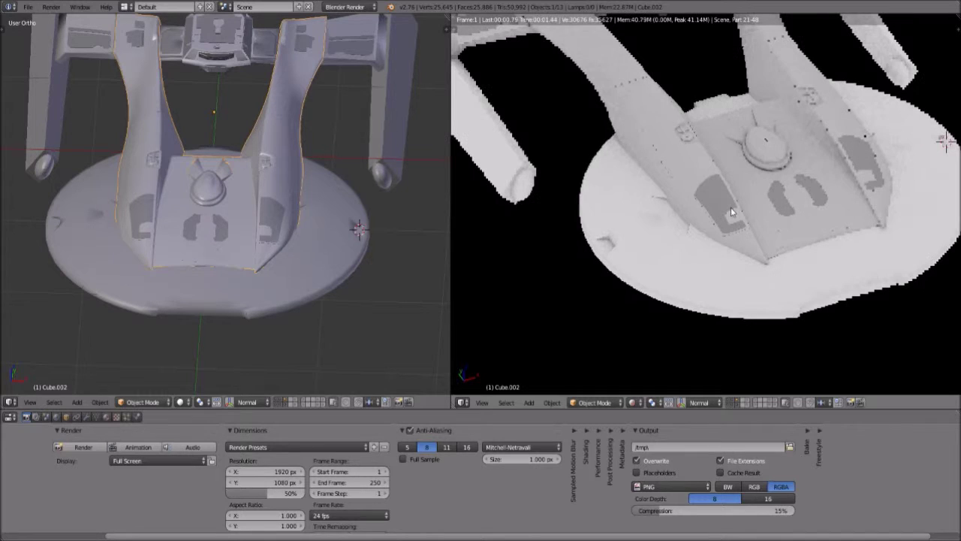
pyautogui.scroll(3, 697, 232)
pyautogui.scroll(-1, 698, 232)
pyautogui.scroll(2, 699, 233)
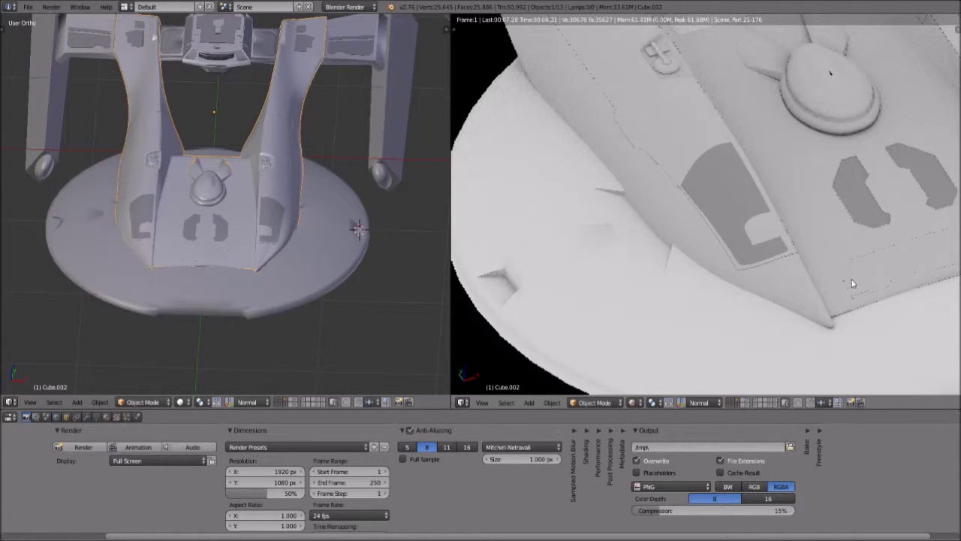
pyautogui.keyDown('shift'); pyautogui.moveTo(866, 250); pyautogui.dragTo(676, 288, button='middle'); pyautogui.keyUp('shift')
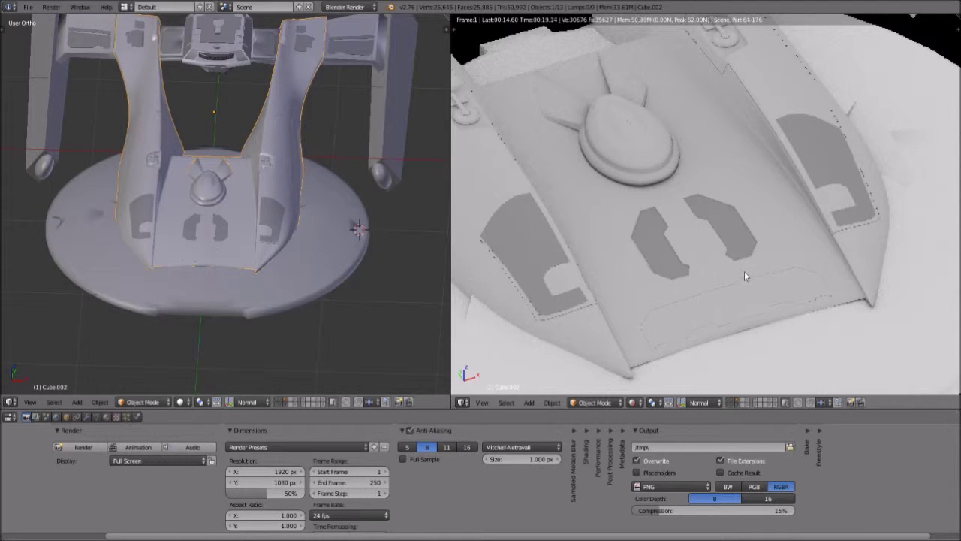
pyautogui.scroll(8, 744, 282)
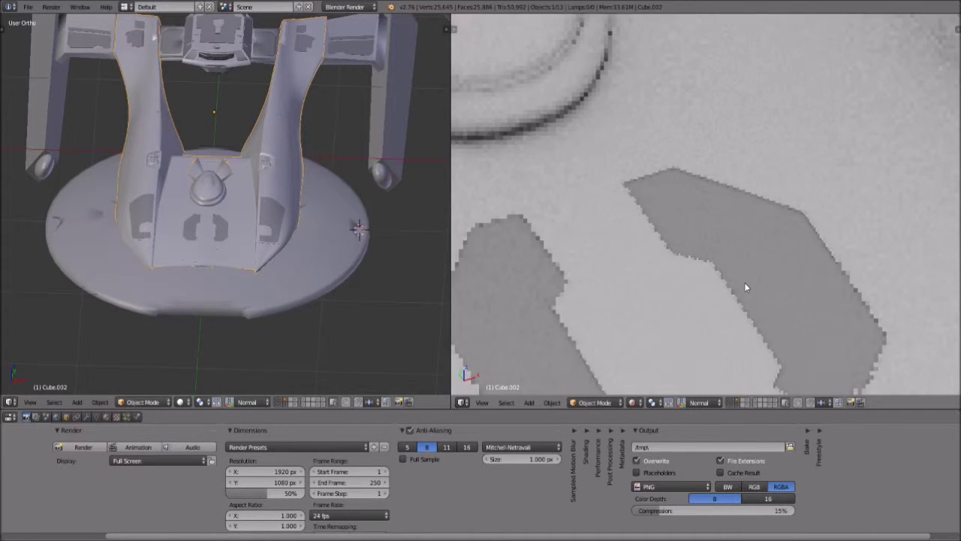
pyautogui.scroll(2, 746, 286)
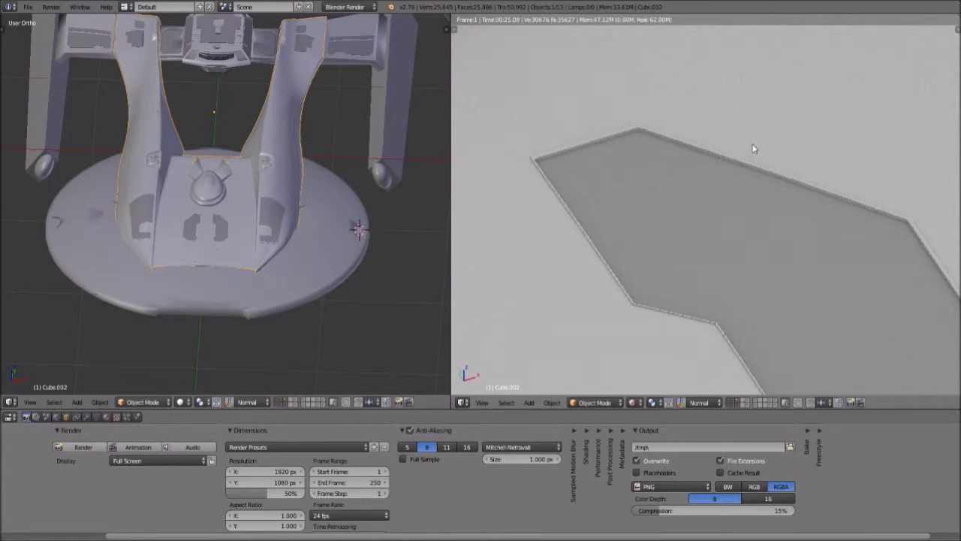
pyautogui.scroll(-6, 752, 147)
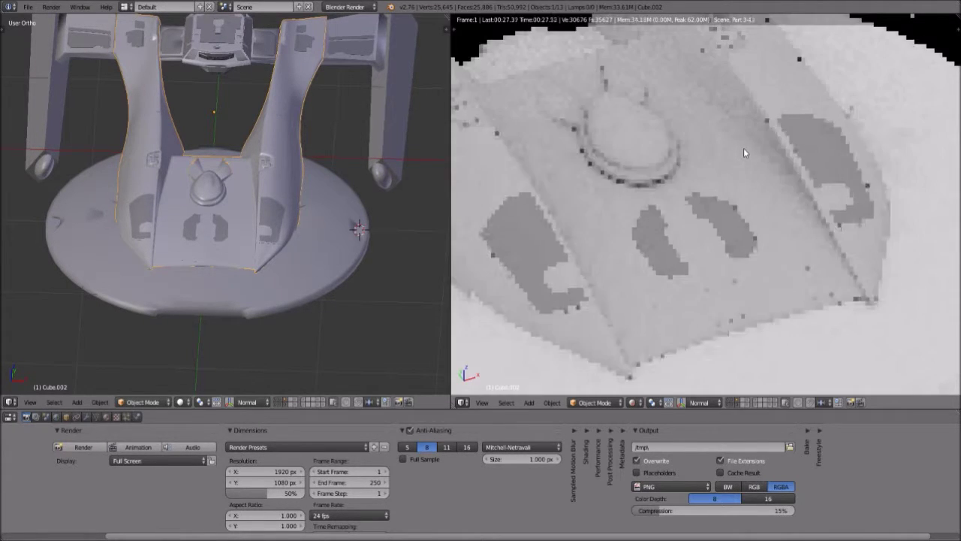
pyautogui.click(632, 403)
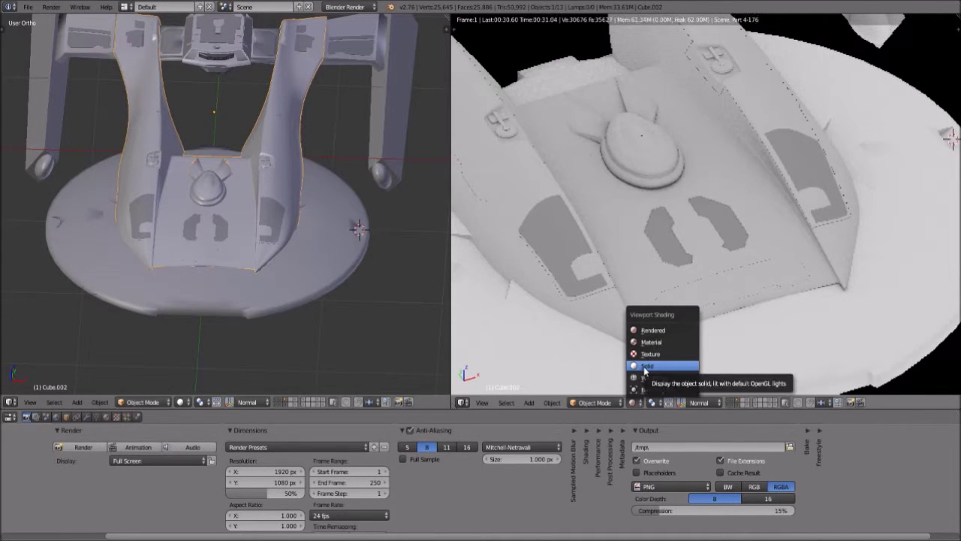
pyautogui.click(644, 368)
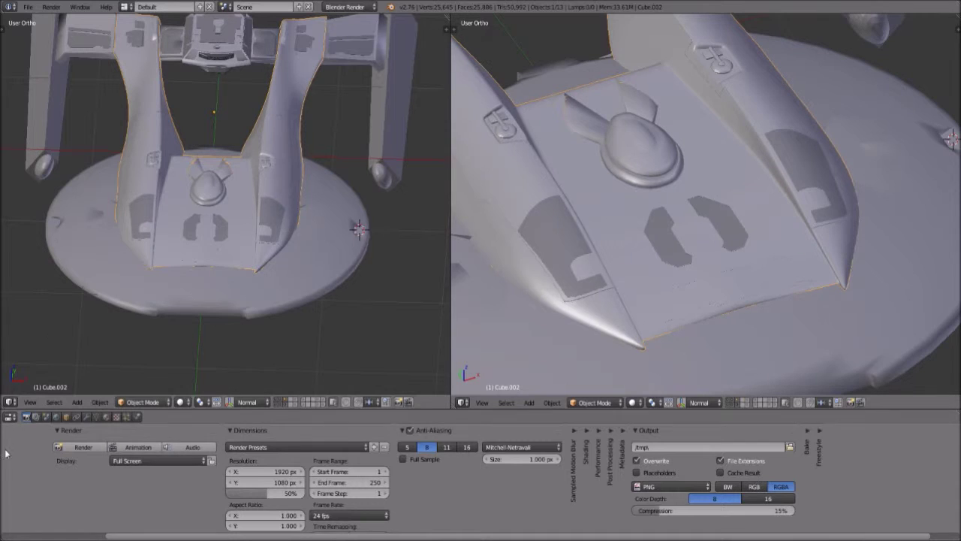
# - Set one viewport to the top orthographic view so the hull overlays the blueprint, framed closely on the neck
pyautogui.click(30, 402)
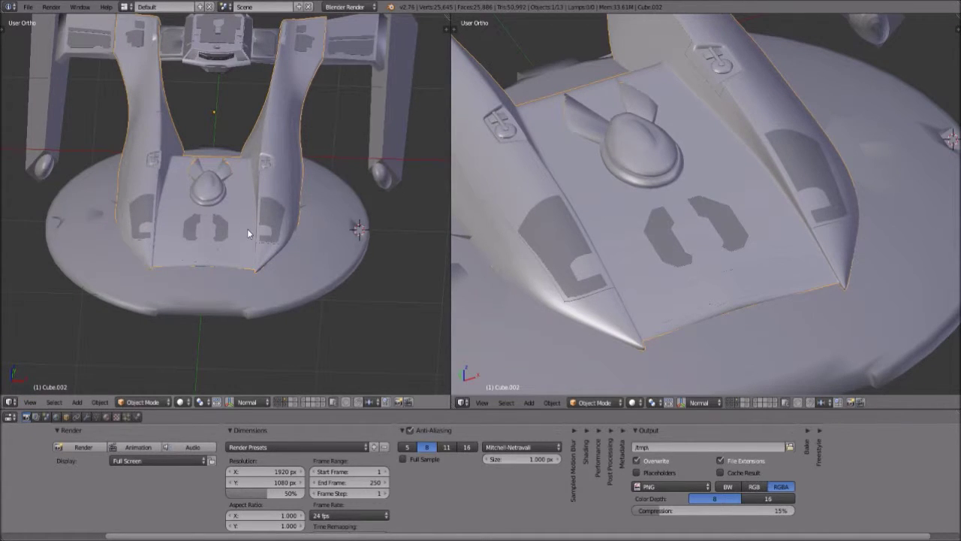
pyautogui.moveTo(247, 229); pyautogui.dragTo(252, 293, button='middle')
pyautogui.press('KP_7')
pyautogui.scroll(4, 255, 271)
pyautogui.scroll(1, 284, 263)
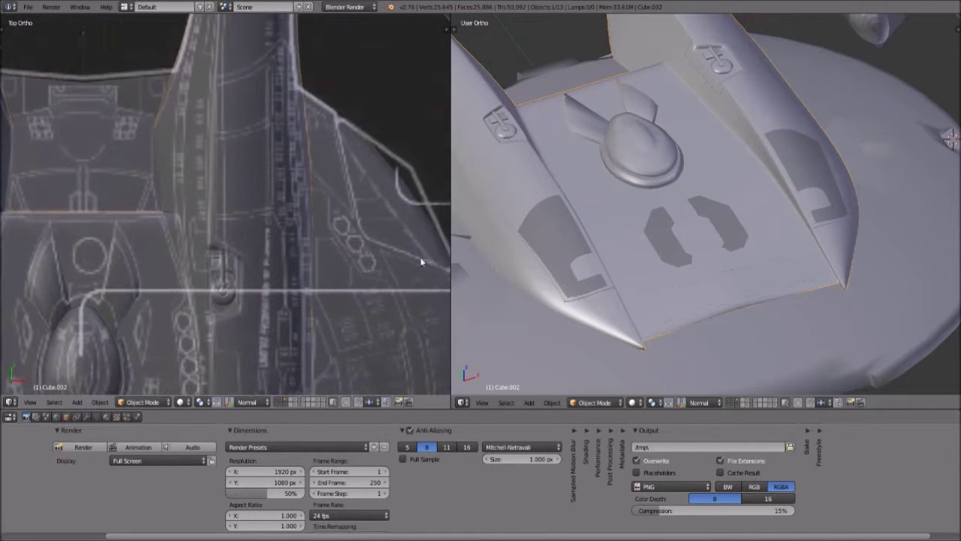
# - Compare the blueprint's details at the front deck and neck tip with the same area of the modelled hull
pyautogui.scroll(-9, 663, 202)
pyautogui.moveTo(632, 162); pyautogui.dragTo(662, 245, button='middle')
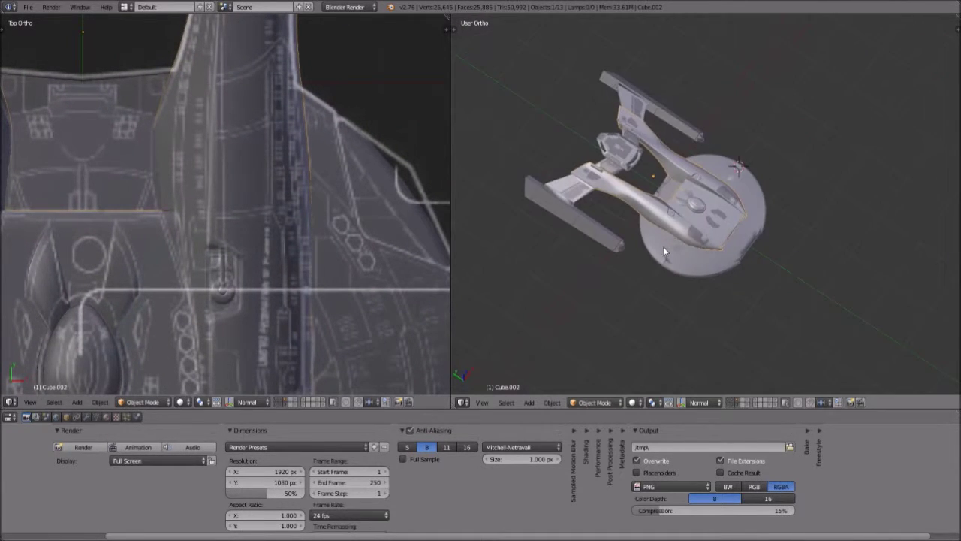
pyautogui.scroll(5, 665, 247)
pyautogui.scroll(2, 563, 285)
pyautogui.keyDown('shift'); pyautogui.moveTo(497, 273); pyautogui.dragTo(550, 250, button='middle'); pyautogui.keyUp('shift')
pyautogui.keyDown('shift'); pyautogui.moveTo(244, 235); pyautogui.dragTo(259, 89, button='middle'); pyautogui.keyUp('shift')
pyautogui.keyDown('shift'); pyautogui.moveTo(185, 276); pyautogui.dragTo(275, 109, button='middle'); pyautogui.keyUp('shift')
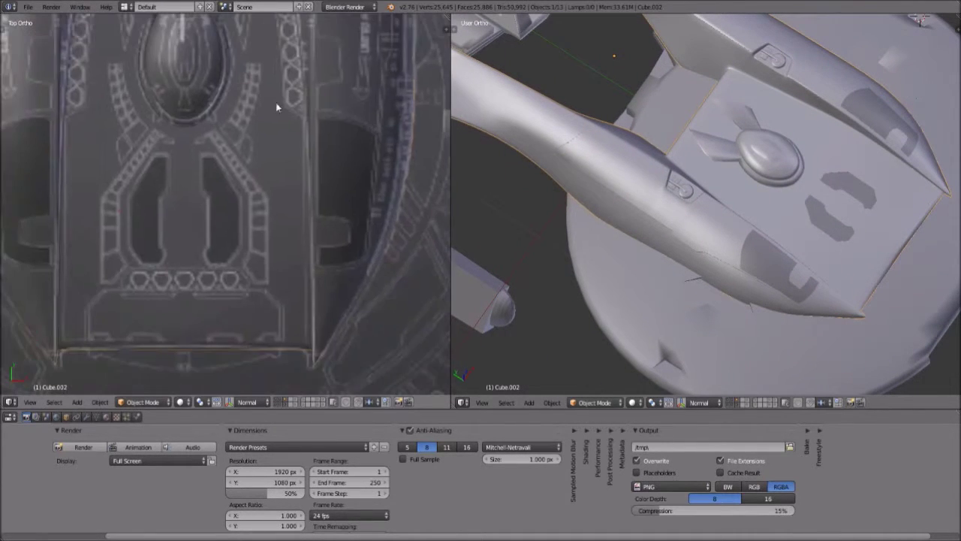
pyautogui.scroll(-1, 83, 247)
pyautogui.keyDown('shift'); pyautogui.moveTo(111, 304); pyautogui.dragTo(241, 250, button='middle'); pyautogui.keyUp('shift')
pyautogui.scroll(2, 184, 251)
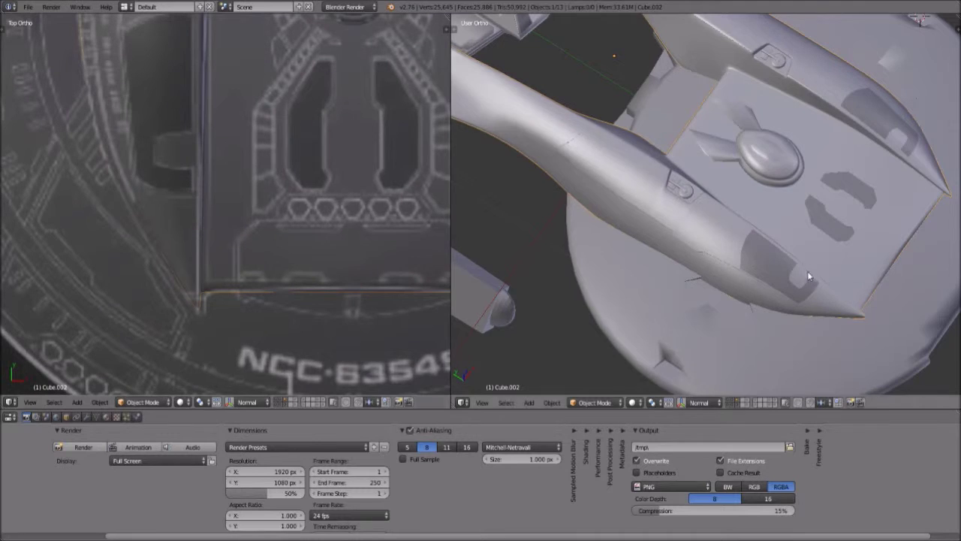
pyautogui.moveTo(811, 276); pyautogui.dragTo(725, 269, button='middle')
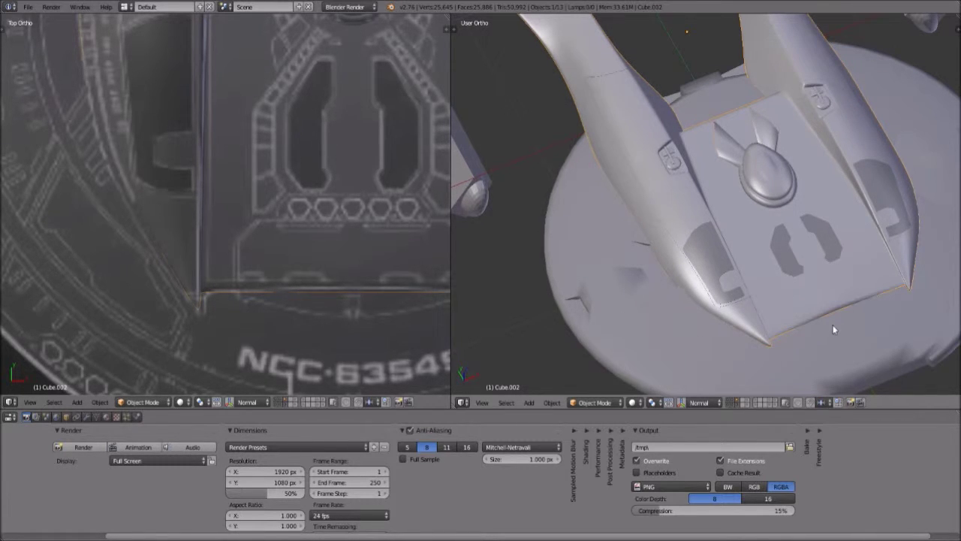
# - Compare the blueprint's front deck outlines and hexagon row with the same area of the modelled deck
pyautogui.moveTo(832, 327); pyautogui.dragTo(774, 312, button='middle')
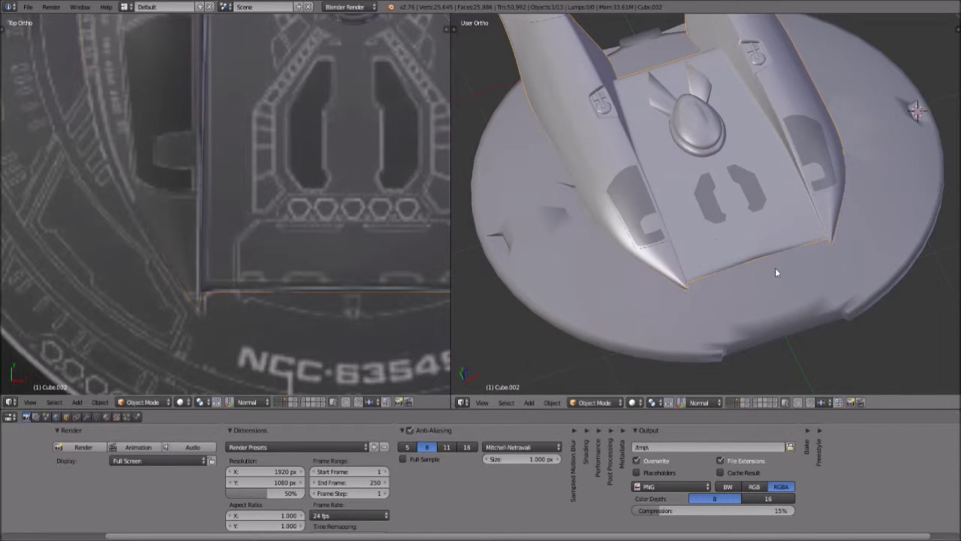
pyautogui.moveTo(685, 219); pyautogui.dragTo(688, 175, button='middle')
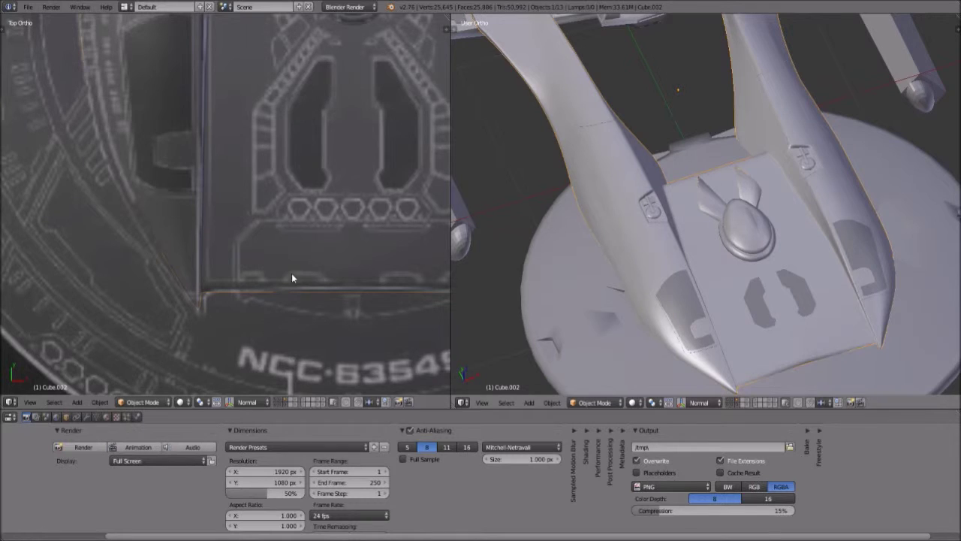
pyautogui.scroll(5, 639, 257)
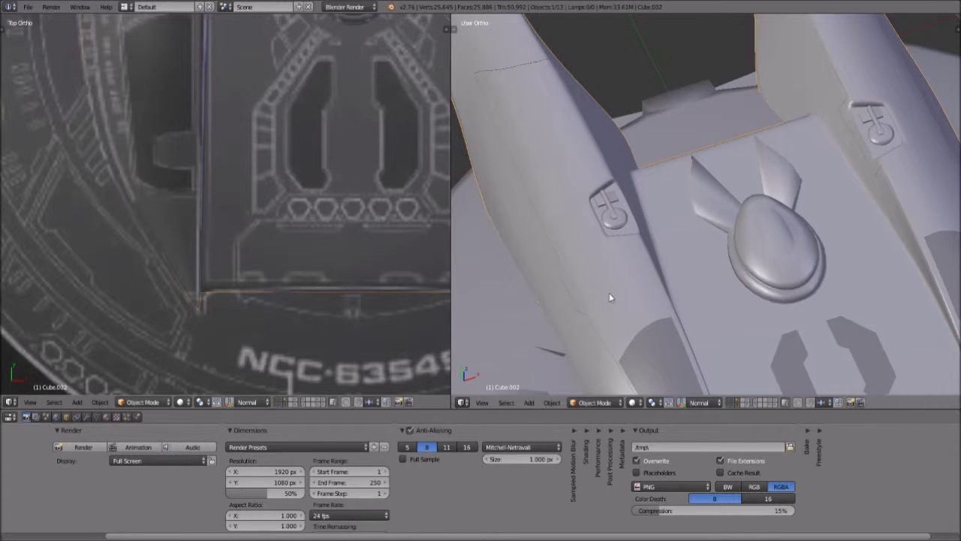
pyautogui.scroll(-2, 611, 280)
pyautogui.scroll(-1, 230, 197)
pyautogui.scroll(4, 229, 214)
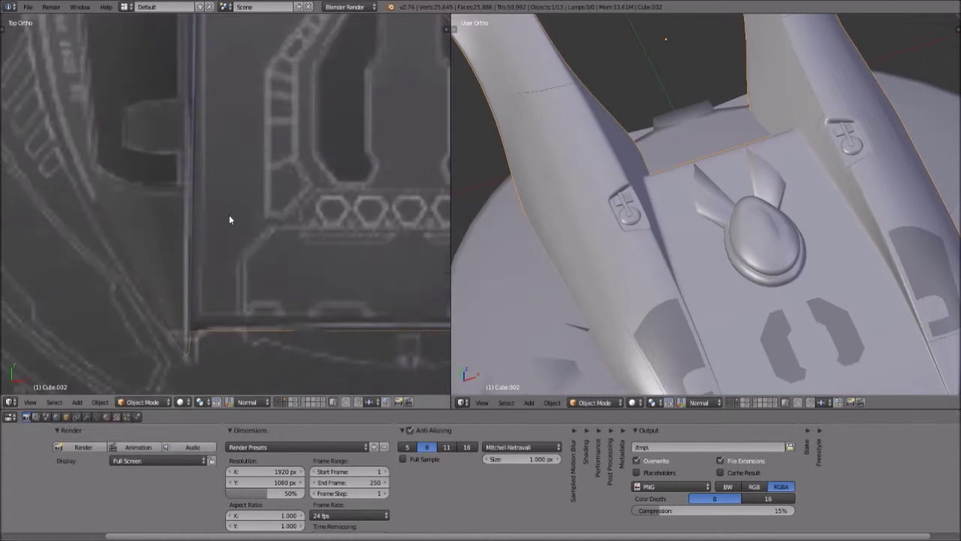
pyautogui.scroll(1, 434, 235)
pyautogui.scroll(-2, 692, 239)
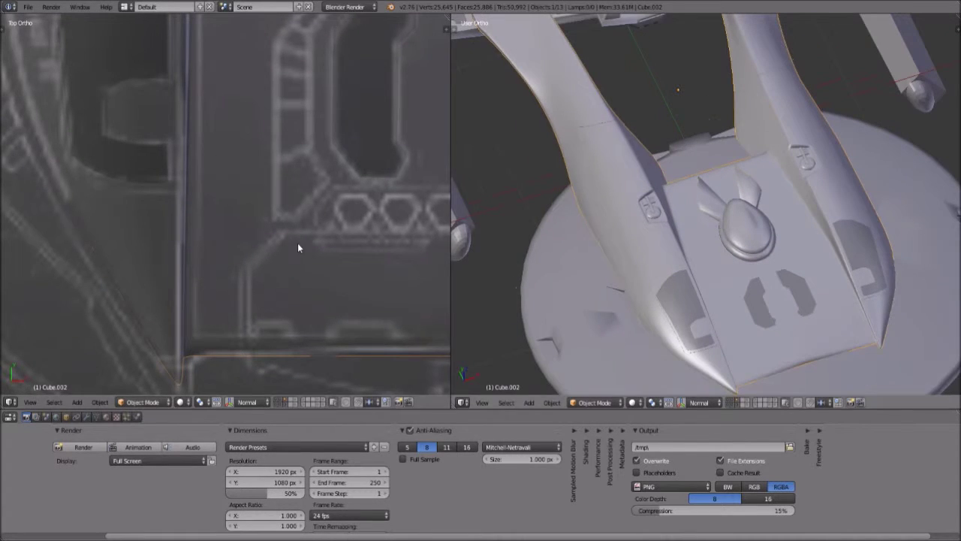
pyautogui.scroll(-3, 298, 244)
pyautogui.scroll(3, 298, 242)
pyautogui.scroll(-3, 289, 268)
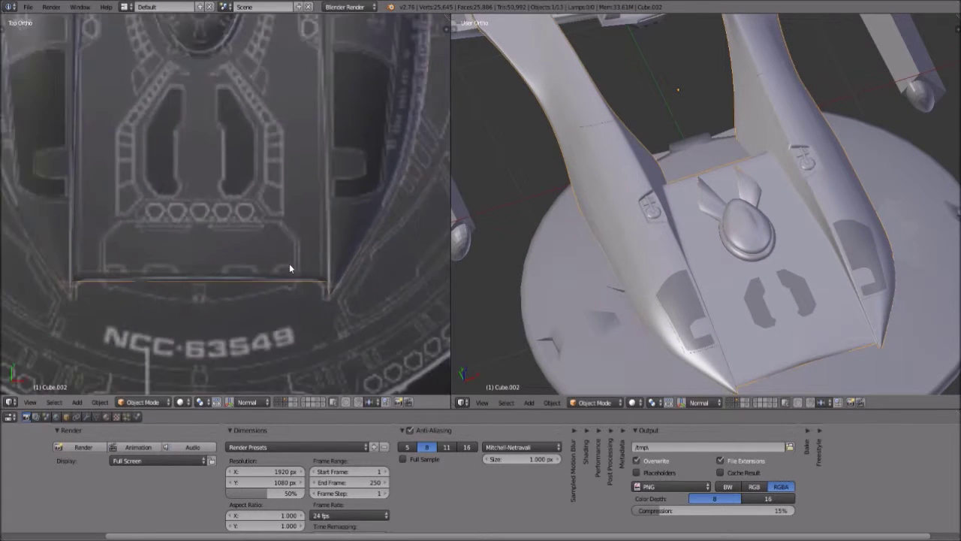
pyautogui.scroll(3, 691, 208)
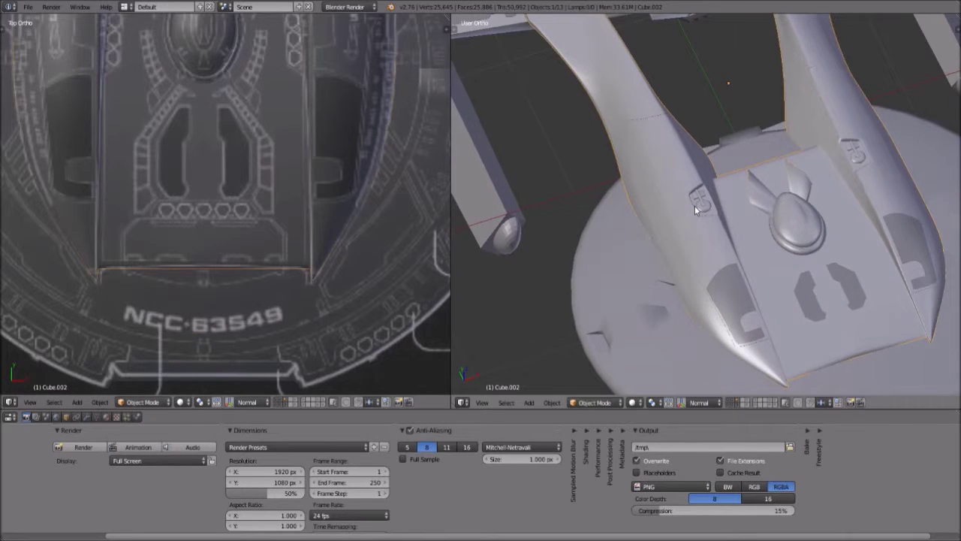
# - Inspect the raised side detail and the window recess on the hull arm against the blueprint
pyautogui.scroll(5, 693, 206)
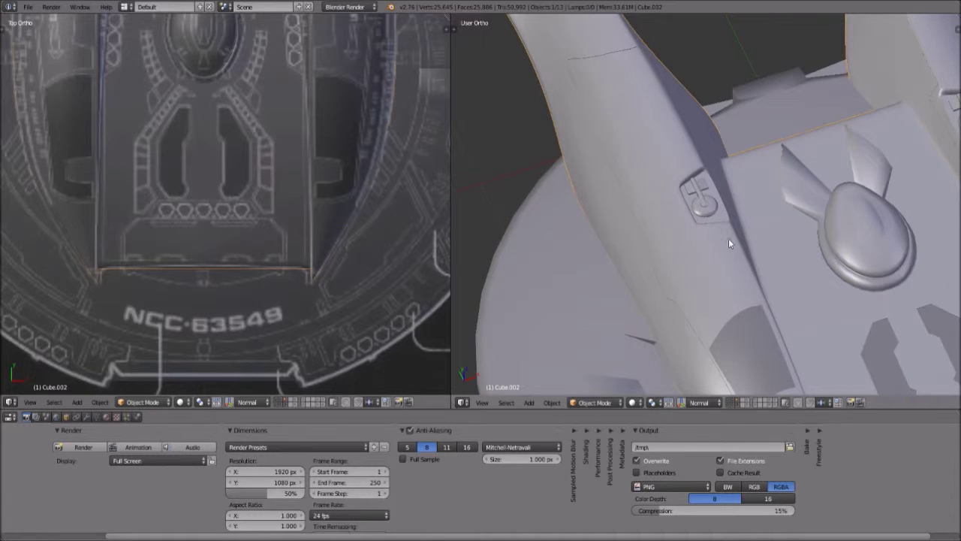
pyautogui.scroll(-1, 673, 241)
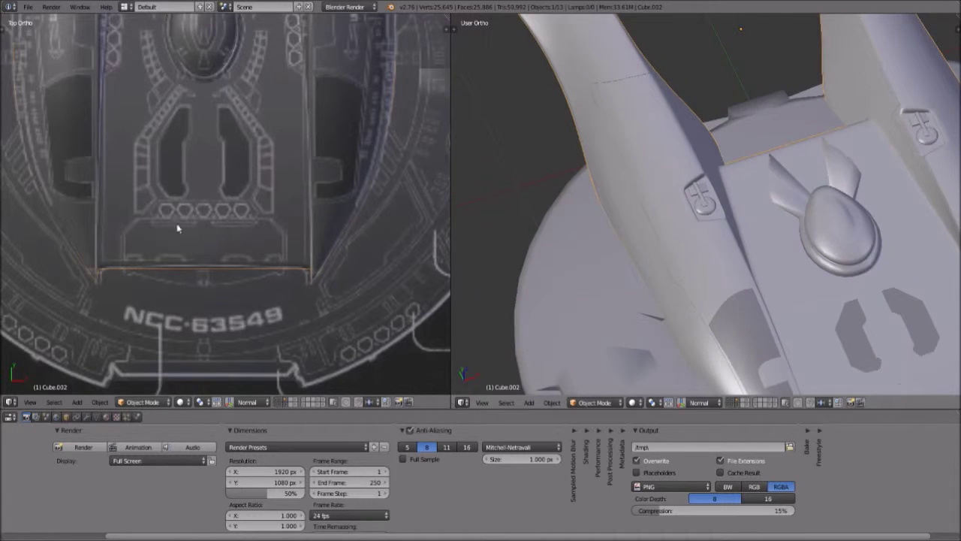
pyautogui.scroll(1, 123, 245)
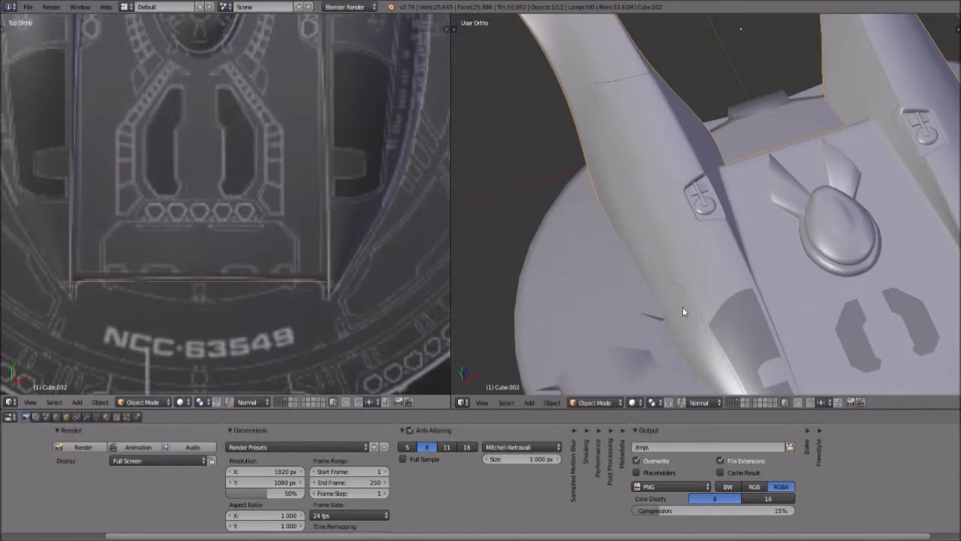
pyautogui.keyDown('shift'); pyautogui.moveTo(712, 323); pyautogui.dragTo(664, 228, button='middle'); pyautogui.keyUp('shift')
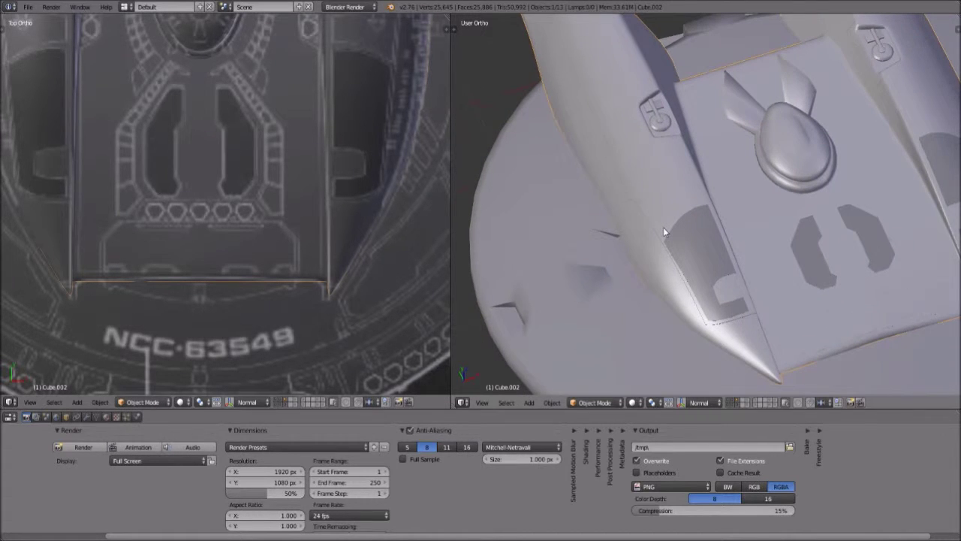
pyautogui.scroll(-4, 662, 227)
pyautogui.scroll(4, 663, 227)
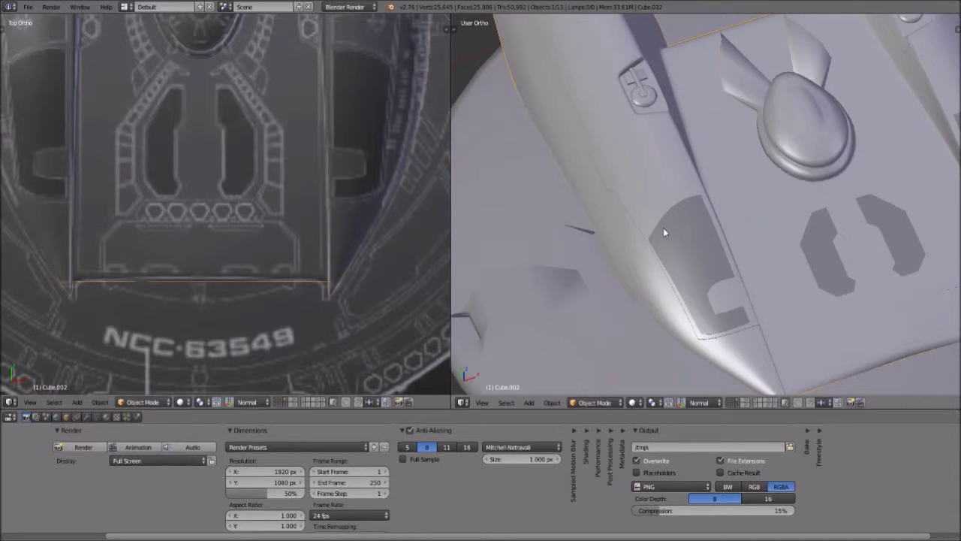
pyautogui.scroll(-1, 663, 228)
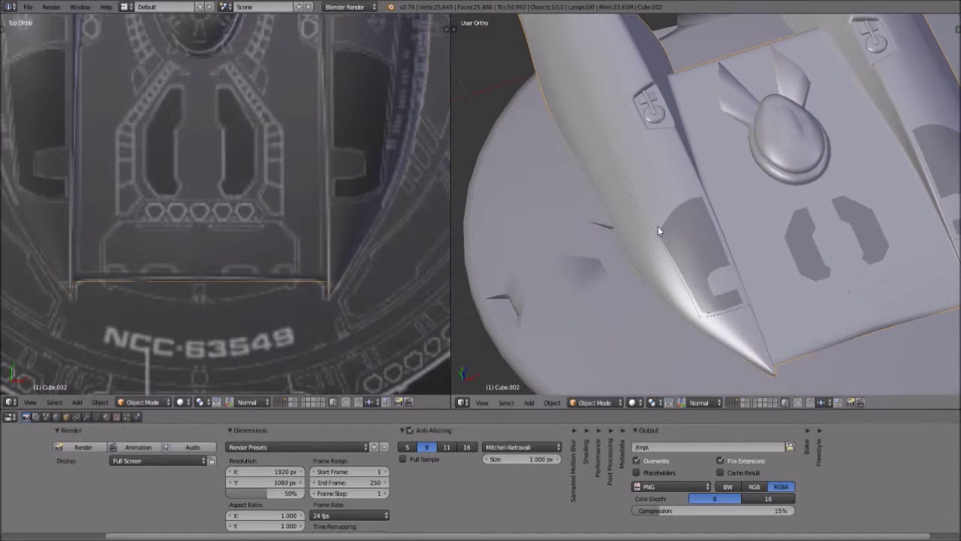
pyautogui.scroll(-1, 570, 182)
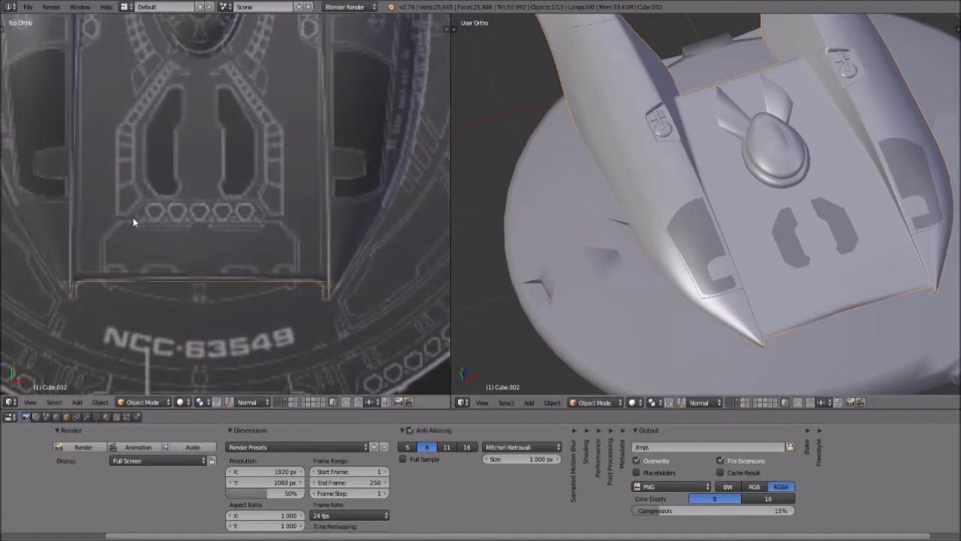
# - Put the hull in Edit Mode and try a crosswise loop cut through the front tip, just ahead of the window recess
pyautogui.scroll(5, 68, 267)
pyautogui.keyDown('shift'); pyautogui.moveTo(189, 231); pyautogui.dragTo(265, 217, button='middle'); pyautogui.keyUp('shift')
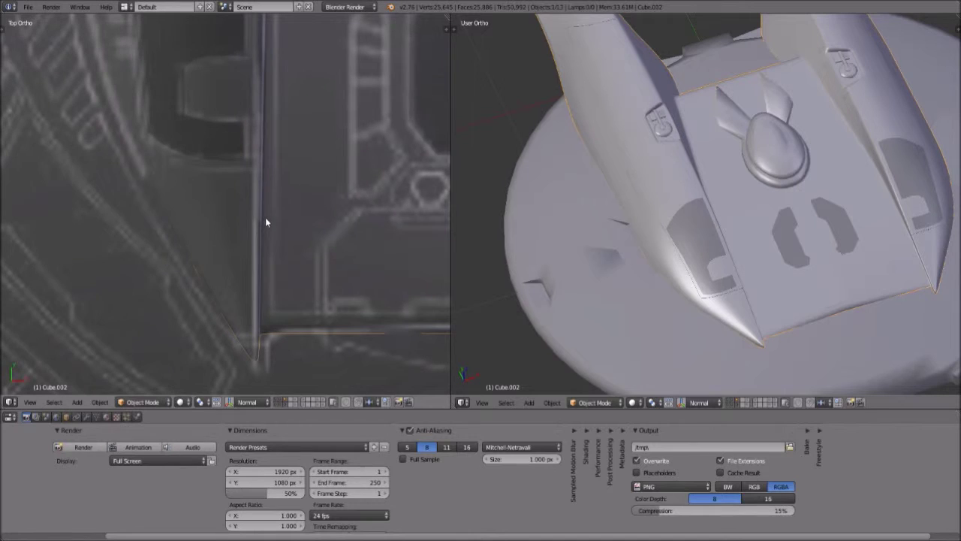
pyautogui.click(144, 402)
pyautogui.click(162, 377)
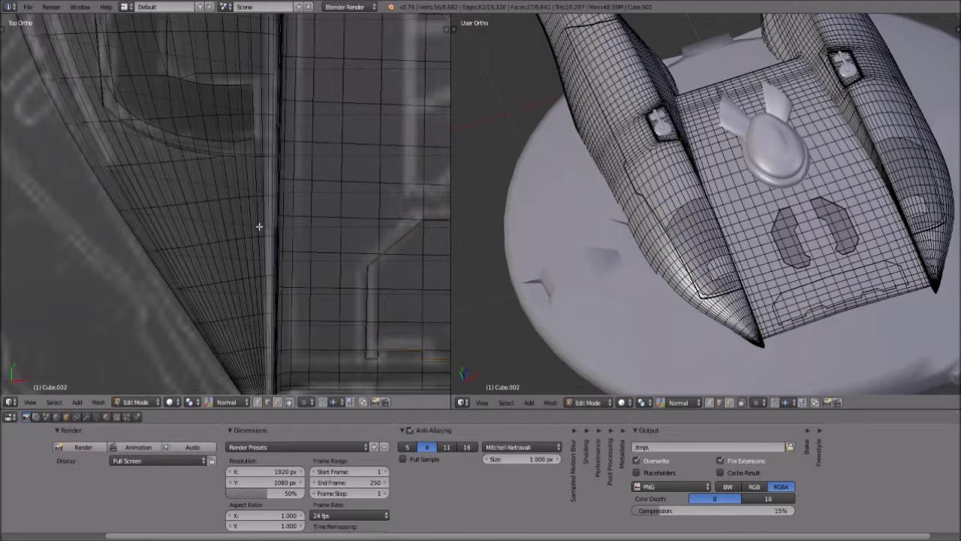
pyautogui.scroll(-1, 260, 221)
pyautogui.click(290, 403)
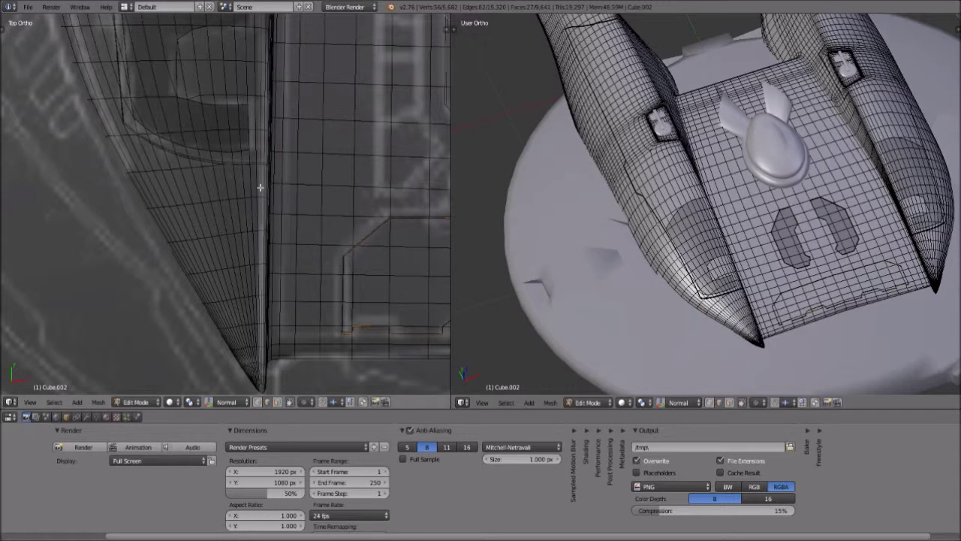
pyautogui.hotkey('ctrl', 'r')
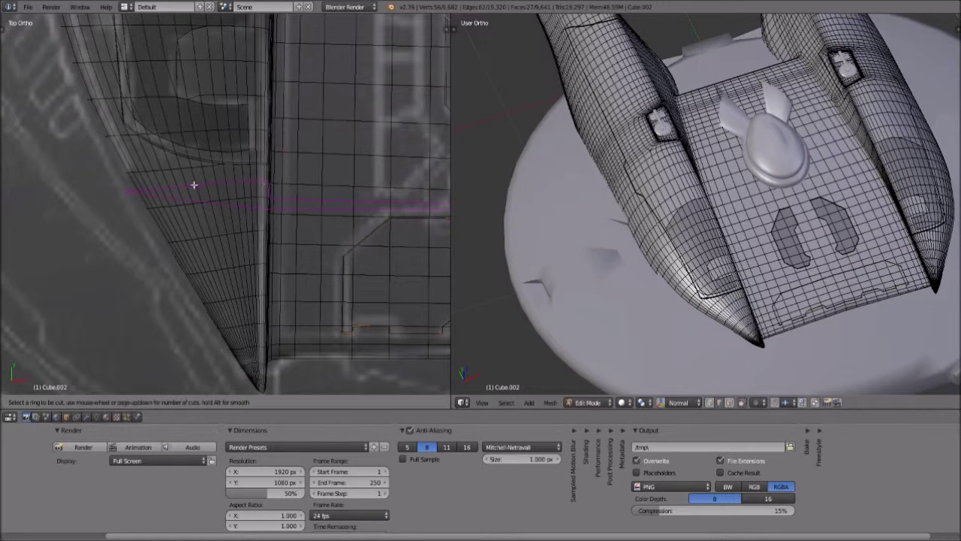
pyautogui.click(221, 190)
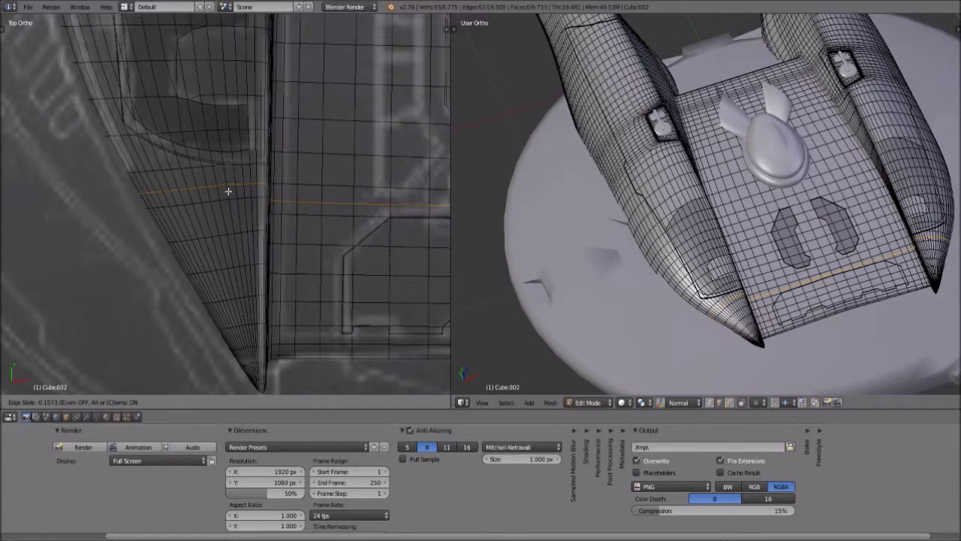
pyautogui.click(215, 293)
# - Try a lengthwise loop cut along the outer side of the hull's front tip
pyautogui.hotkey('ctrl', 'r')
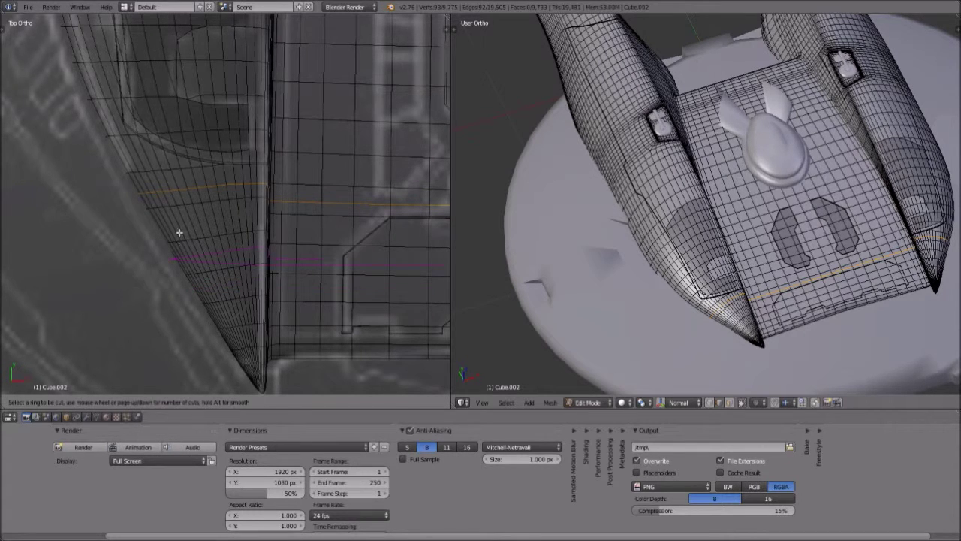
pyautogui.click(160, 191)
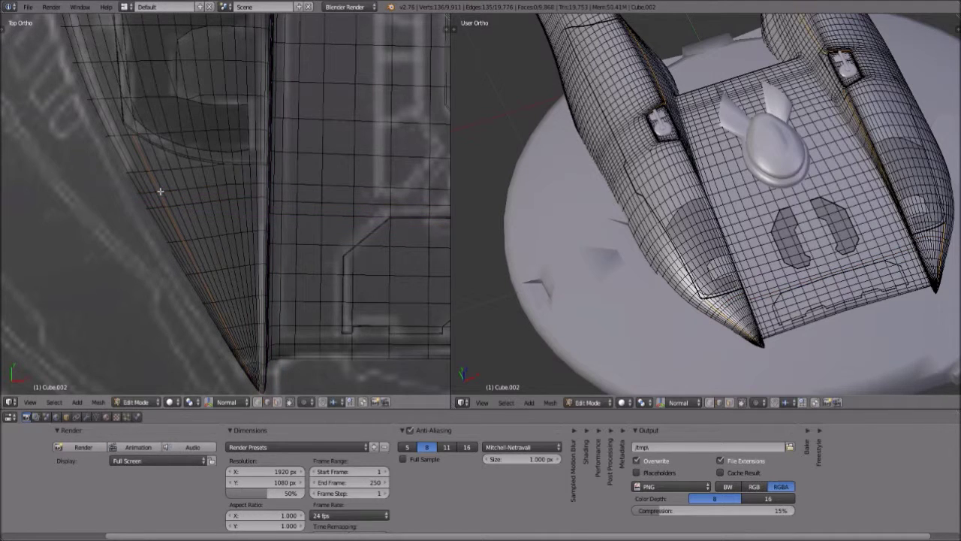
pyautogui.click(198, 192)
pyautogui.scroll(2, 178, 180)
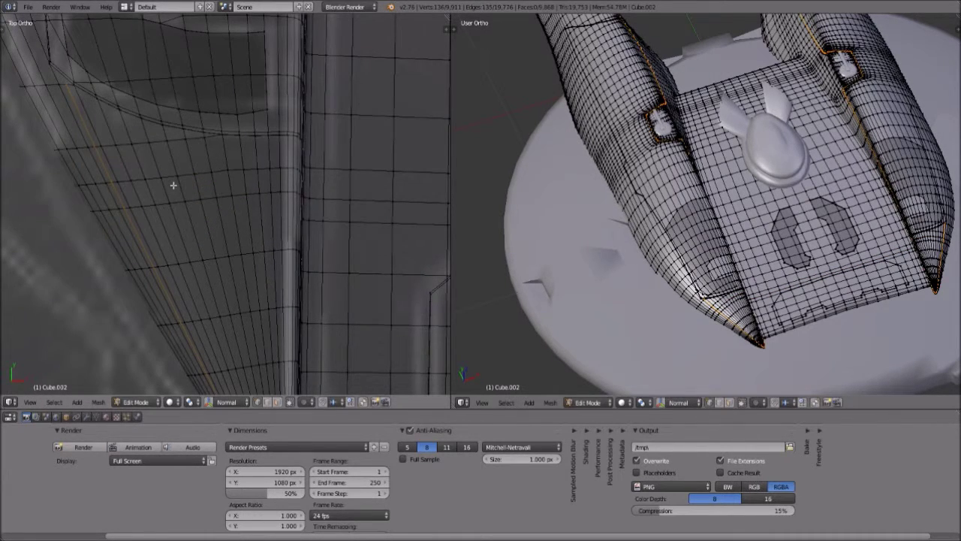
pyautogui.rightClick(172, 185)
pyautogui.hotkey('shift', 'v')
pyautogui.press('g')
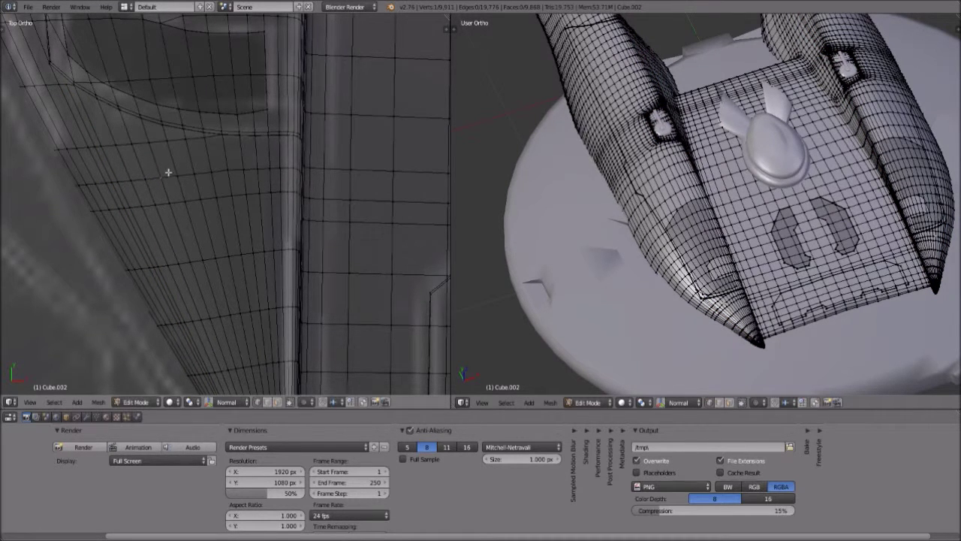
pyautogui.rightClick(167, 172)
pyautogui.scroll(-3, 193, 200)
pyautogui.scroll(1, 198, 202)
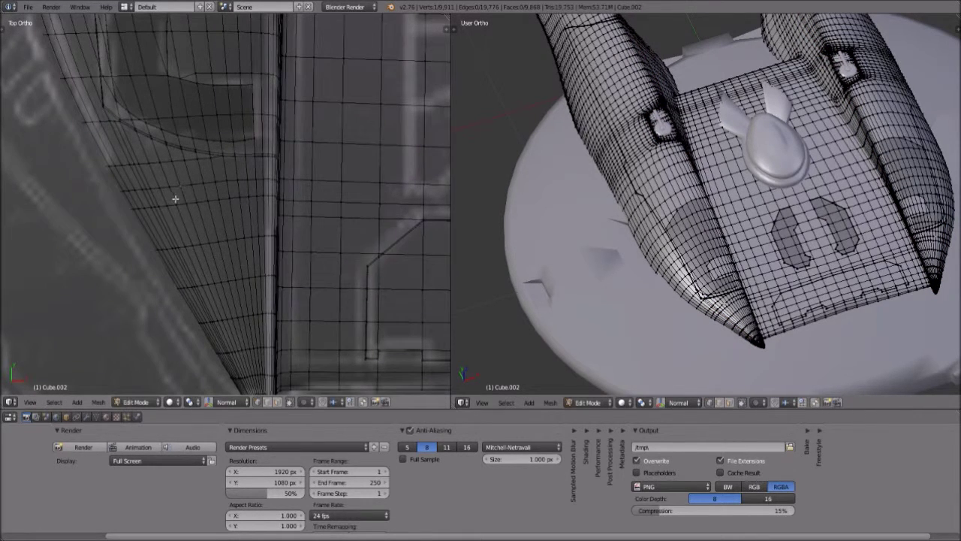
# - Try another crosswise loop cut close to the first one to form a narrow strip across the tip
pyautogui.scroll(1, 269, 188)
pyautogui.hotkey('ctrl', 'r')
pyautogui.click(271, 183)
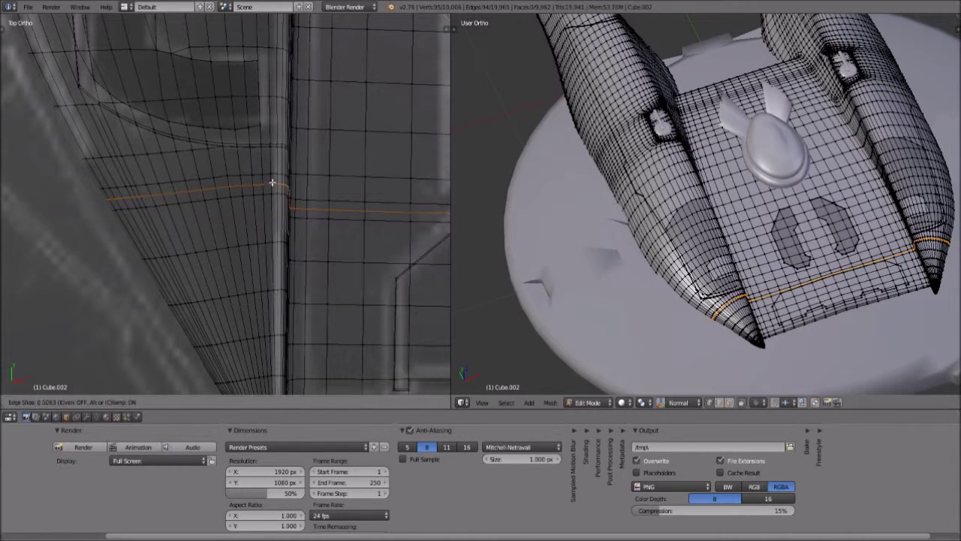
pyautogui.click(273, 178)
pyautogui.scroll(1, 198, 172)
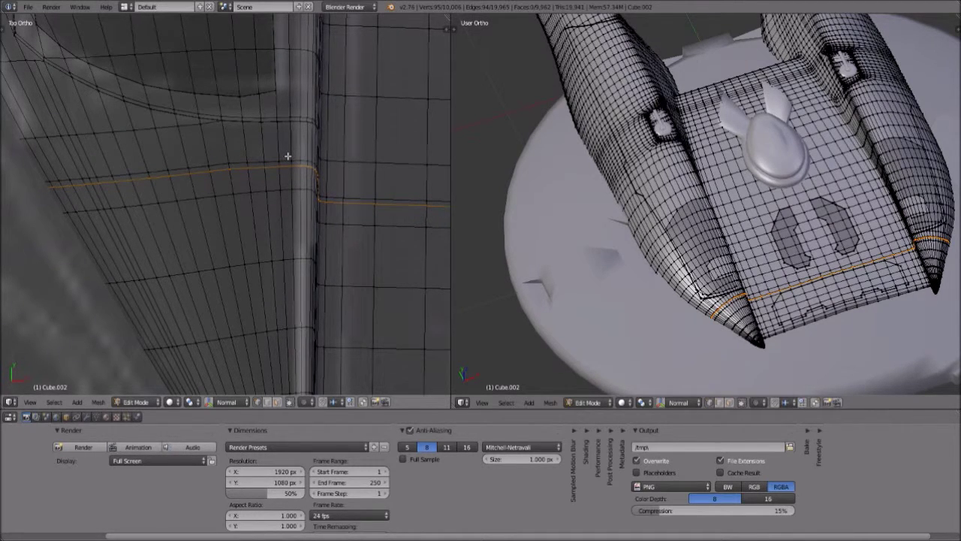
pyautogui.scroll(-1, 226, 287)
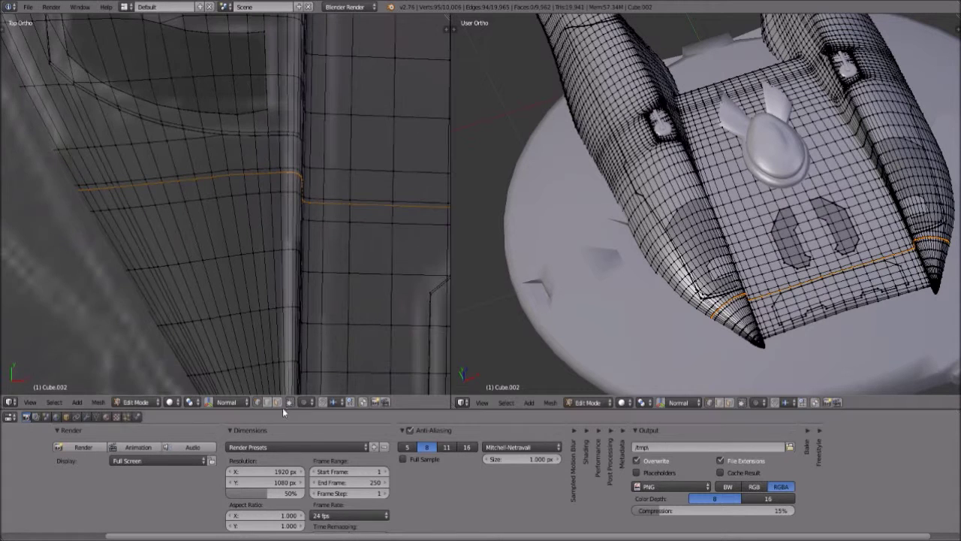
# - Try to extrude an L-shaped strip of narrow faces on the hull's front tip inward as a recessed panel line
pyautogui.click(278, 402)
pyautogui.rightClick(256, 172)
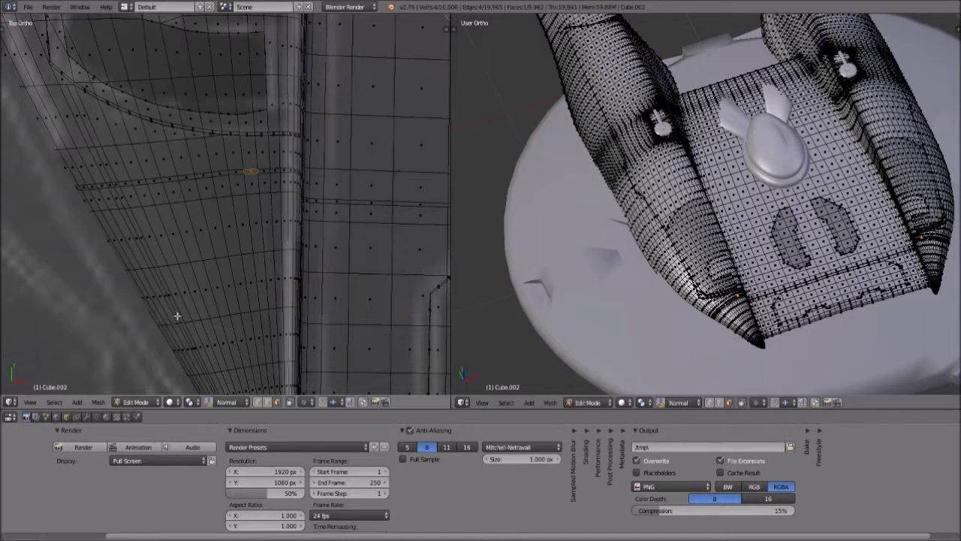
pyautogui.keyDown('ctrl'); pyautogui.rightClick(191, 341); pyautogui.keyUp('ctrl')
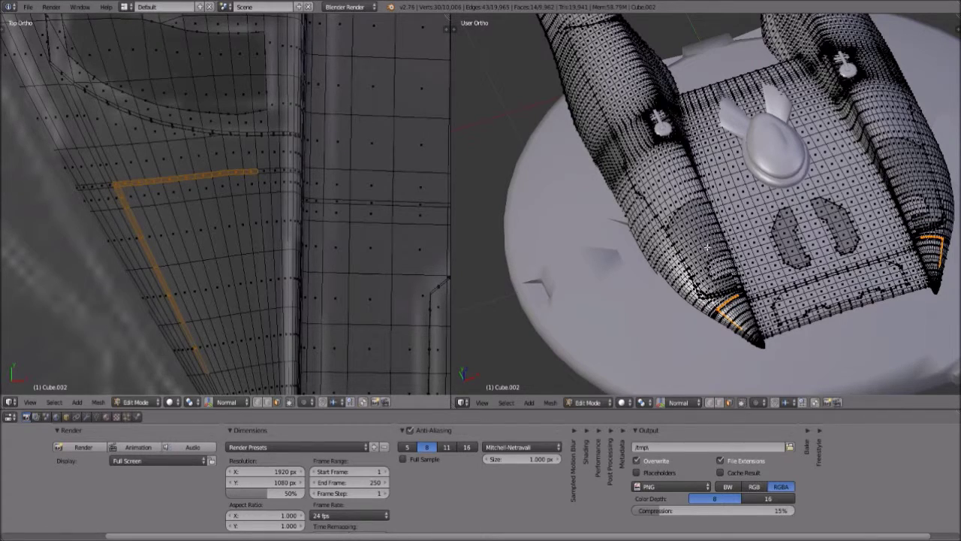
pyautogui.moveTo(739, 323); pyautogui.dragTo(777, 296, button='middle')
pyautogui.scroll(3, 777, 296)
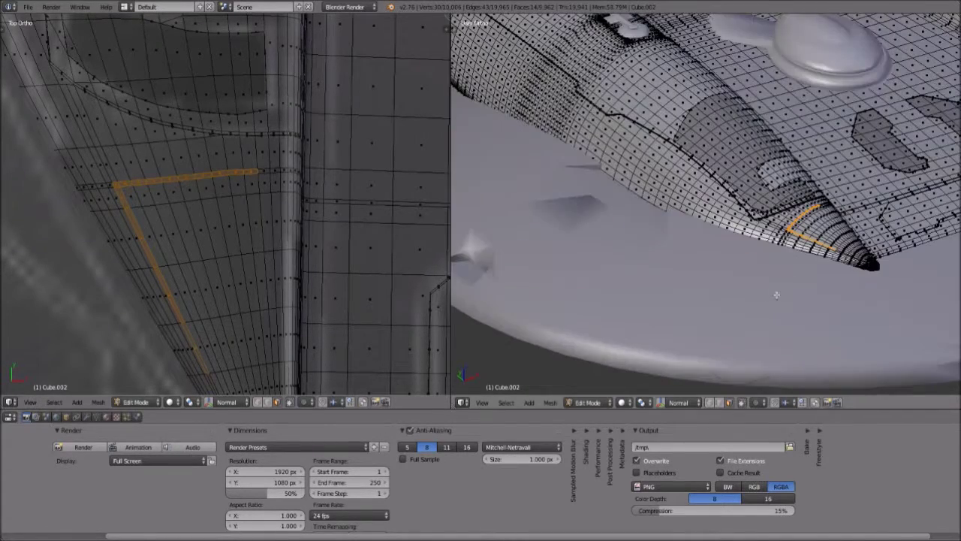
pyautogui.scroll(3, 861, 263)
pyautogui.keyDown('shift'); pyautogui.moveTo(861, 263); pyautogui.dragTo(673, 247, button='middle'); pyautogui.keyUp('shift')
pyautogui.scroll(3, 674, 251)
pyautogui.press('e')
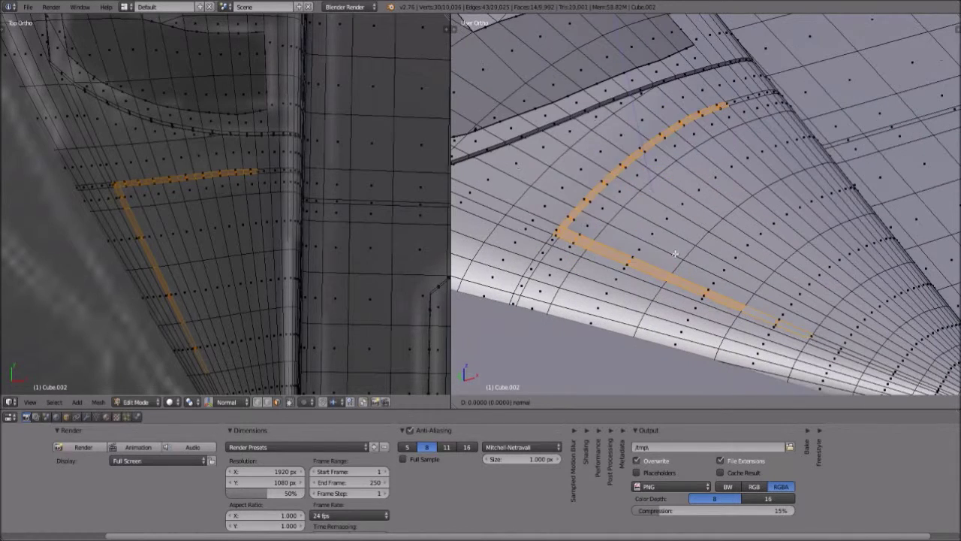
pyautogui.click(675, 254)
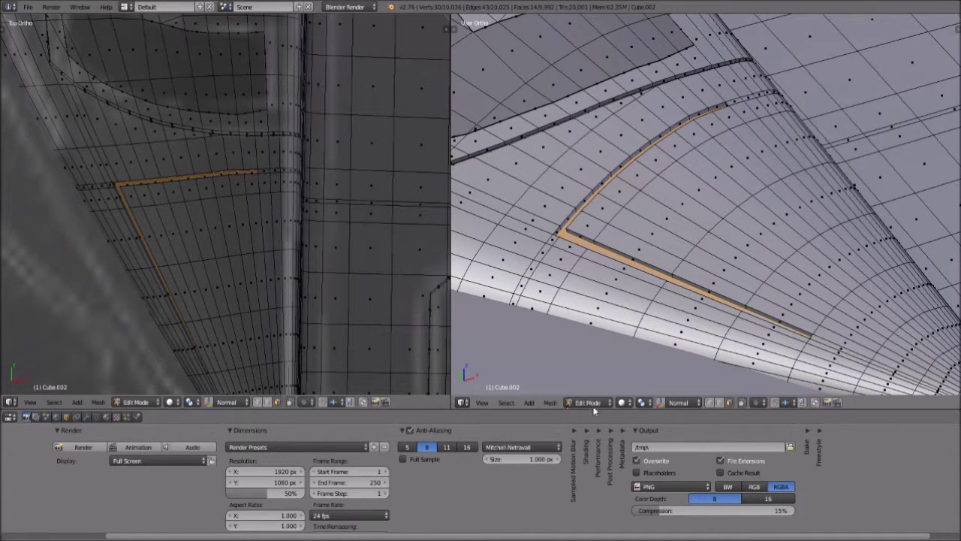
# - Return the hull to Object Mode and inspect the panel line at the front tip from a distance
pyautogui.click(593, 404)
pyautogui.click(593, 391)
pyautogui.press('Return')
pyautogui.scroll(-8, 724, 198)
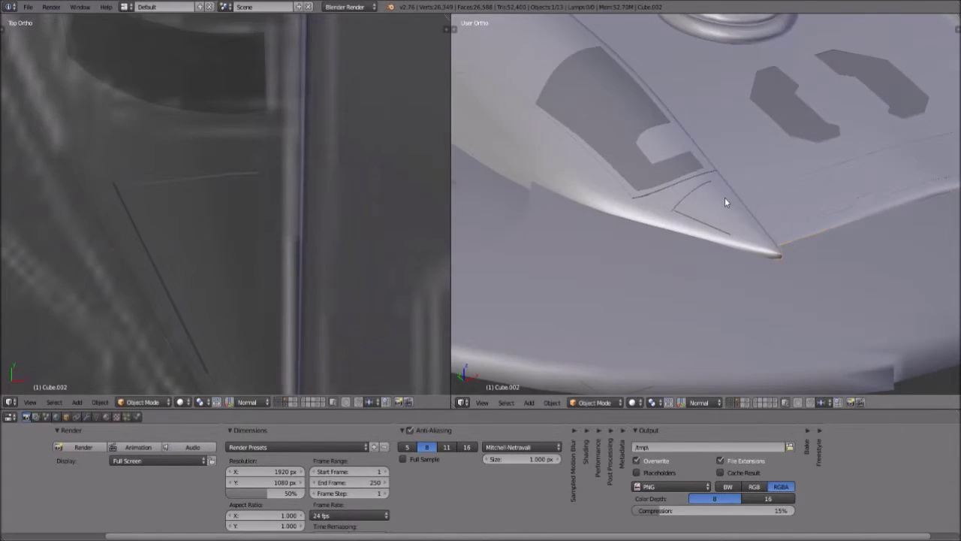
pyautogui.moveTo(776, 180)
pyautogui.mouseDown(button='middle')
pyautogui.moveTo(757, 204)
pyautogui.moveTo(761, 150)
pyautogui.moveTo(798, 155)
pyautogui.moveTo(773, 178)
pyautogui.mouseUp(button='middle')
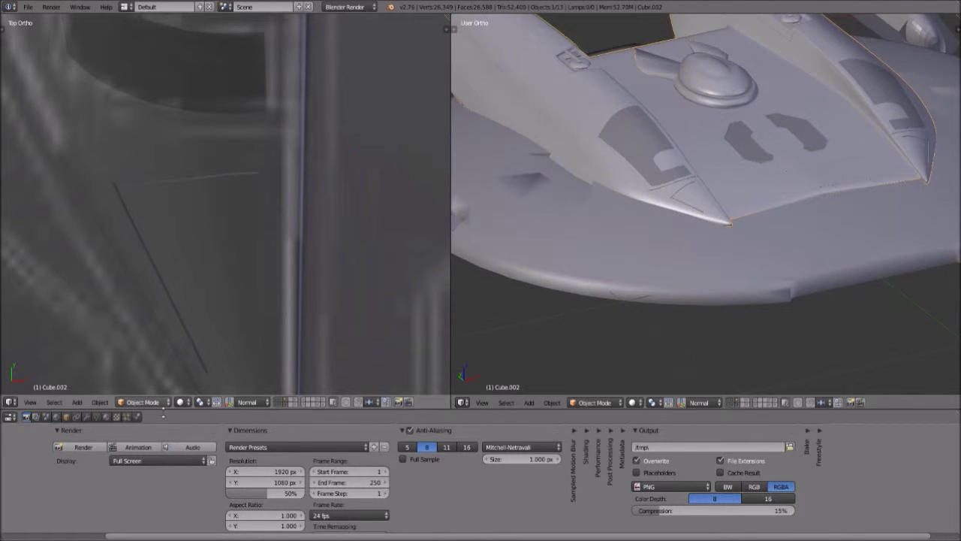
# - Put the hull into Edit Mode to work on the mesh of its front tip
pyautogui.click(150, 401)
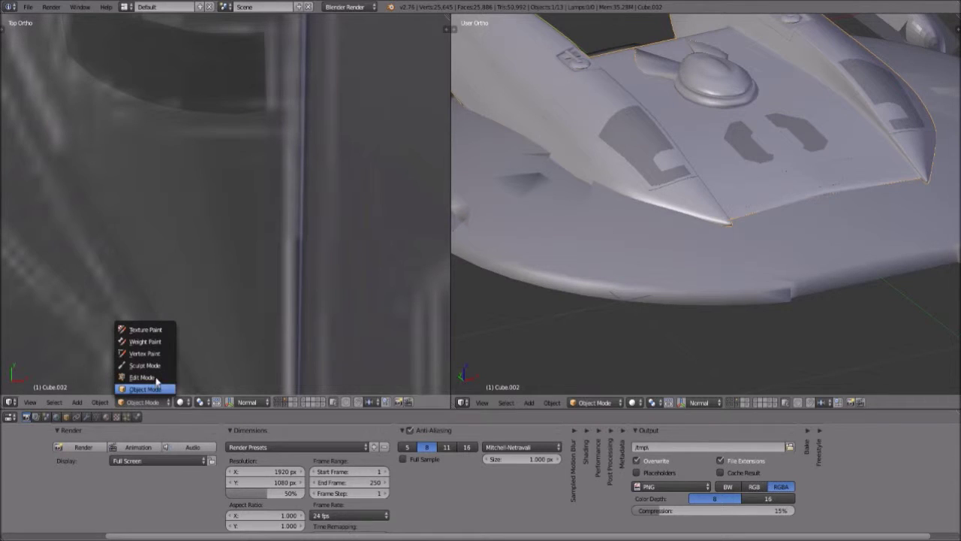
pyautogui.press('Return')
pyautogui.scroll(4, 225, 236)
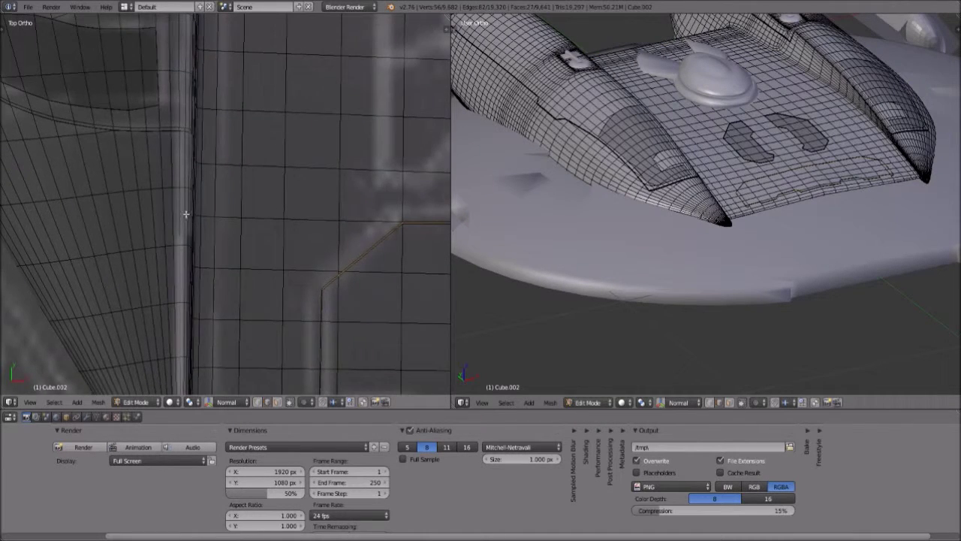
# - Try adding two closely spaced crosswise loop cuts around the hull's front tip
pyautogui.scroll(-2, 208, 222)
pyautogui.hotkey('ctrl', 'r')
pyautogui.click(183, 197)
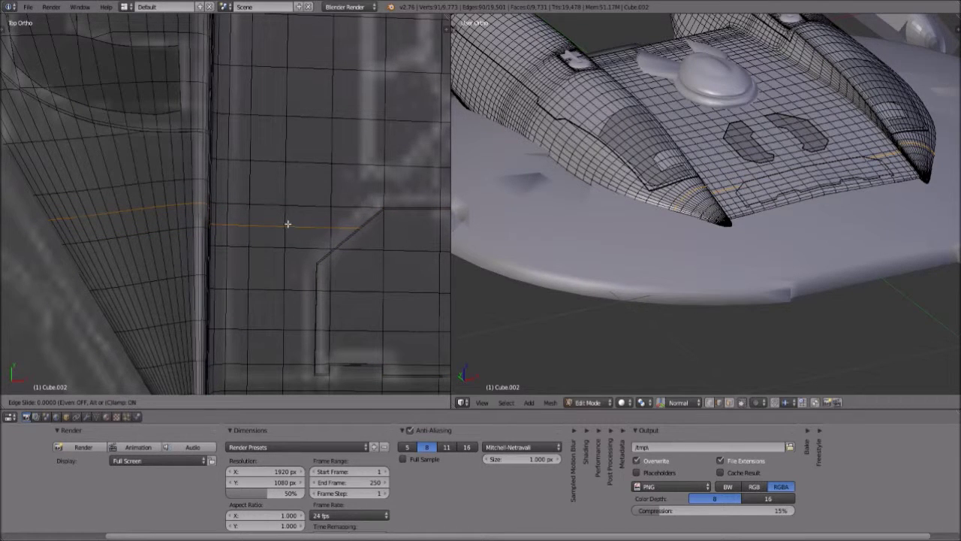
pyautogui.rightClick(164, 211)
pyautogui.hotkey('ctrl', 'r')
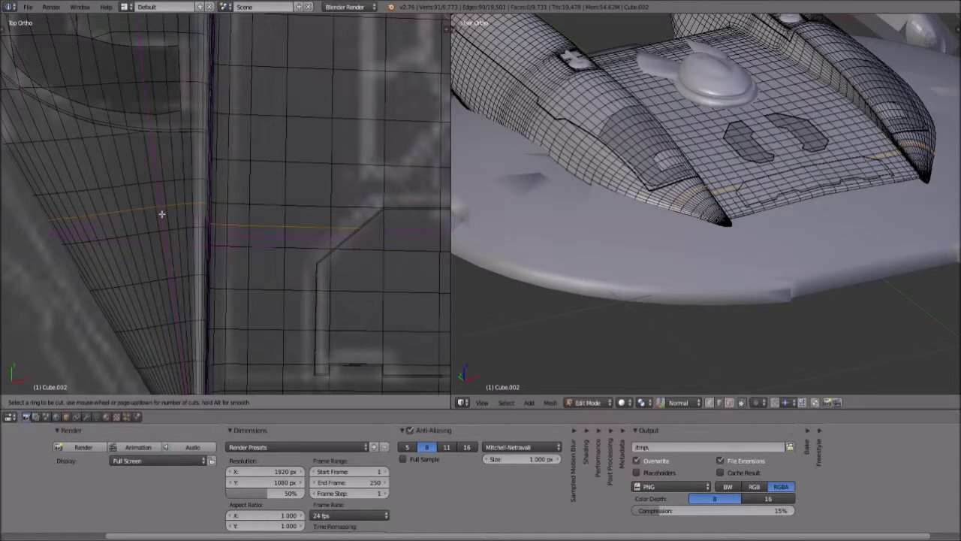
pyautogui.click(161, 215)
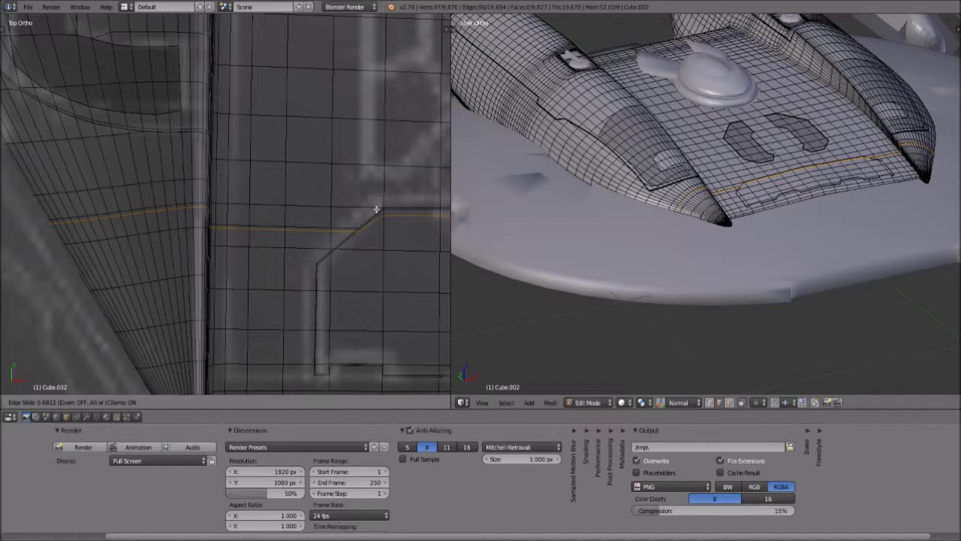
pyautogui.click(424, 84)
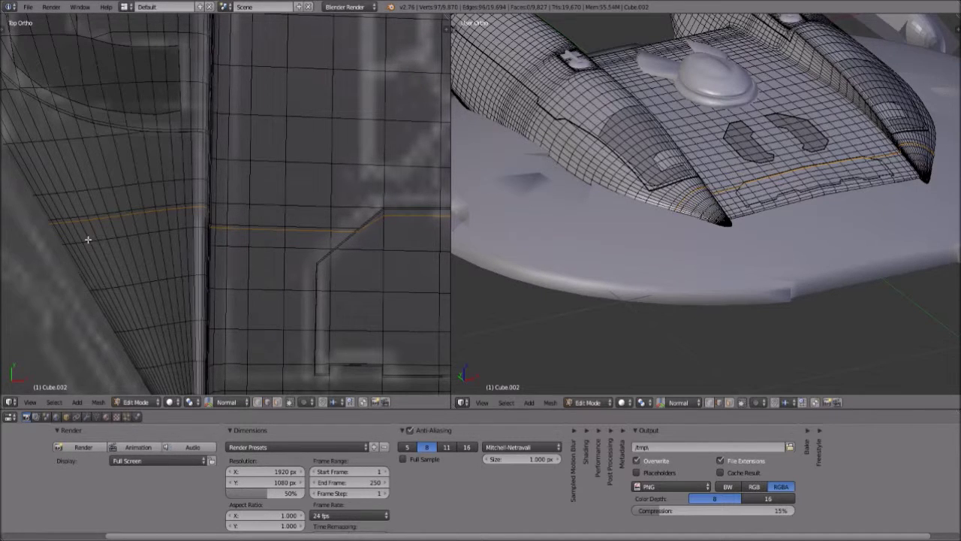
pyautogui.hotkey('ctrl', 'z')
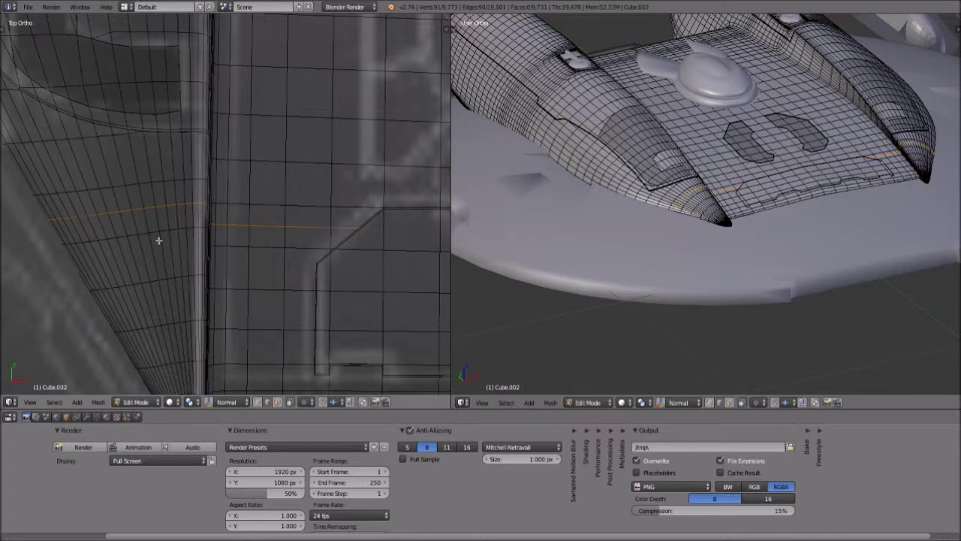
pyautogui.hotkey('ctrl', 'z')
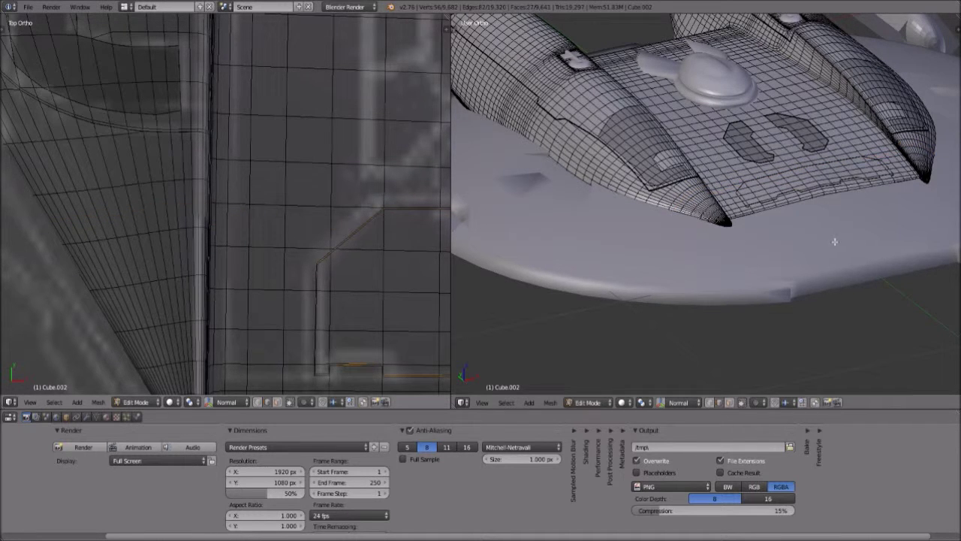
# - Clear the mesh selection and compare the front tip with the blueprint lines beneath it
pyautogui.scroll(3, 835, 242)
pyautogui.scroll(-1, 826, 258)
pyautogui.scroll(-3, 216, 234)
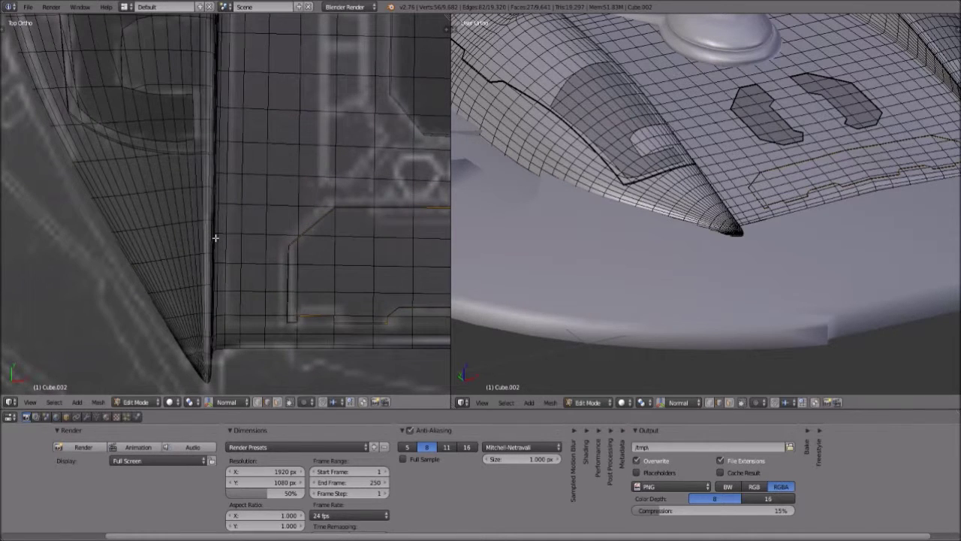
pyautogui.scroll(1, 215, 237)
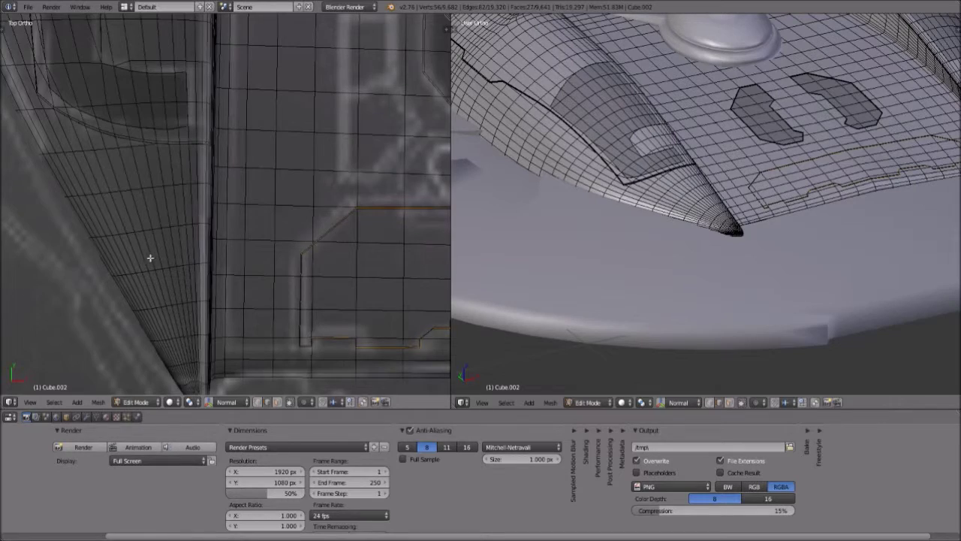
pyautogui.press('a')
pyautogui.scroll(-2, 154, 259)
pyautogui.scroll(-1, 157, 265)
pyautogui.scroll(3, 193, 337)
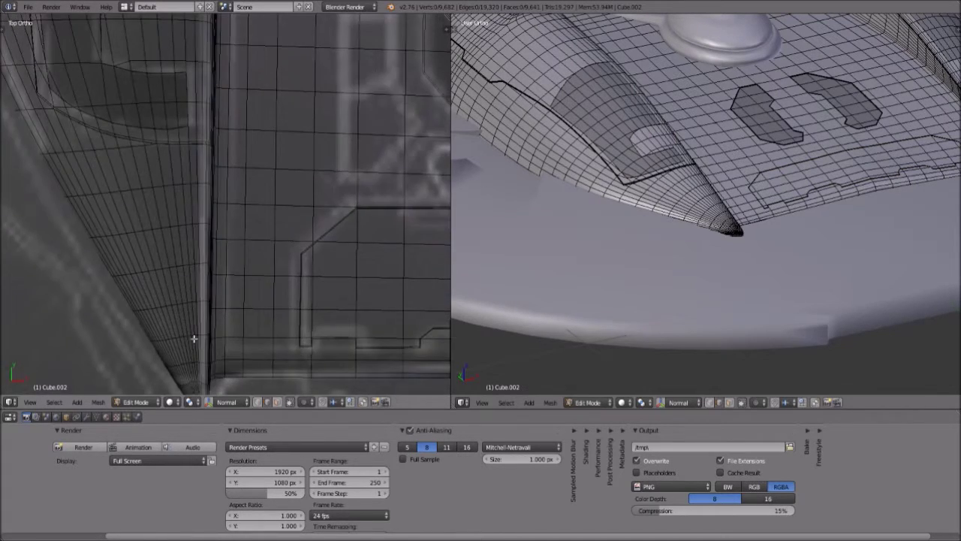
# - Examine the blueprint's panel lines around both front tips of the hull
pyautogui.scroll(-6, 196, 340)
pyautogui.scroll(-2, 268, 317)
pyautogui.keyDown('shift'); pyautogui.moveTo(368, 321); pyautogui.dragTo(187, 307, button='middle'); pyautogui.keyUp('shift')
pyautogui.scroll(9, 242, 309)
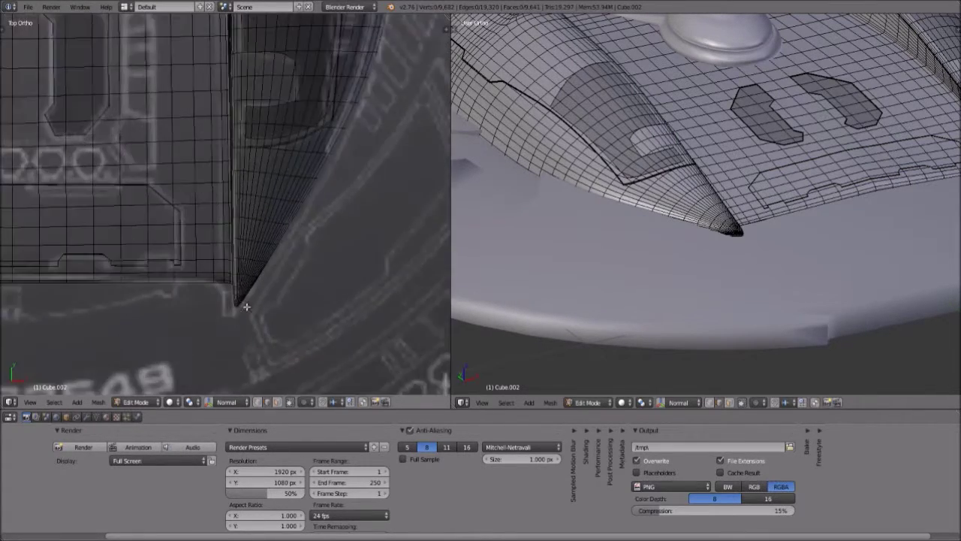
pyautogui.scroll(-1, 276, 322)
pyautogui.scroll(-2, 277, 322)
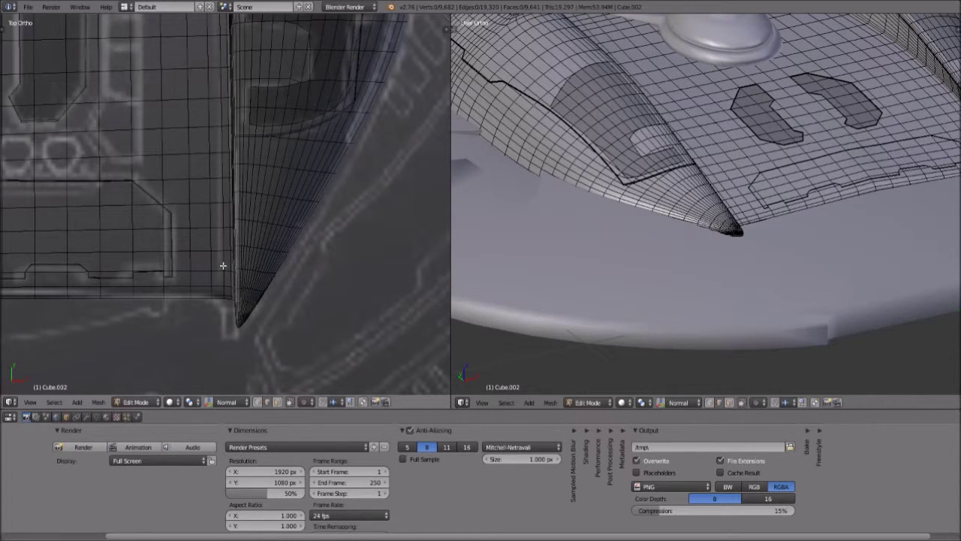
pyautogui.scroll(-1, 237, 267)
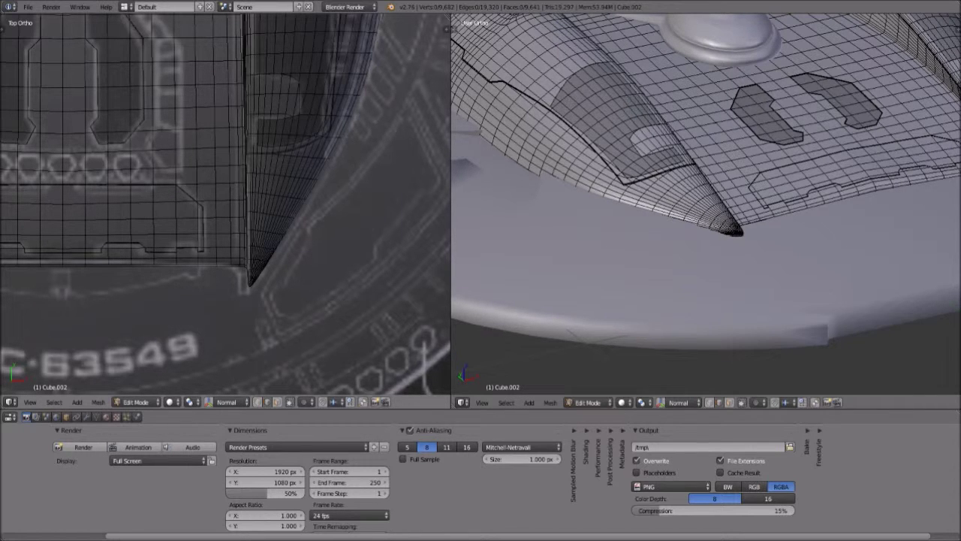
pyautogui.scroll(-2, 73, 235)
pyautogui.keyDown('shift'); pyautogui.moveTo(74, 235); pyautogui.dragTo(268, 238, button='middle'); pyautogui.keyUp('shift')
pyautogui.scroll(2, 269, 238)
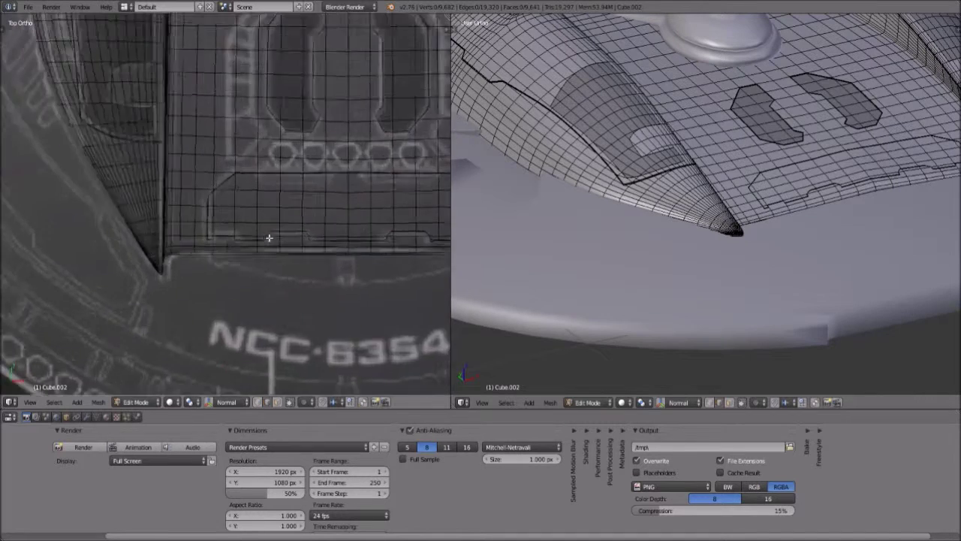
pyautogui.scroll(4, 269, 238)
pyautogui.keyDown('shift'); pyautogui.moveTo(79, 232); pyautogui.dragTo(166, 213, button='middle'); pyautogui.keyUp('shift')
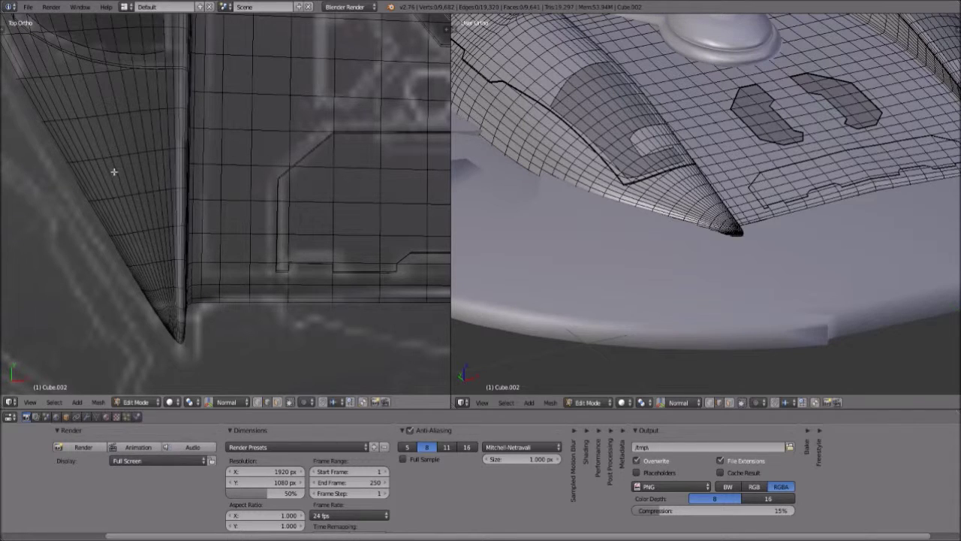
pyautogui.scroll(-1, 189, 246)
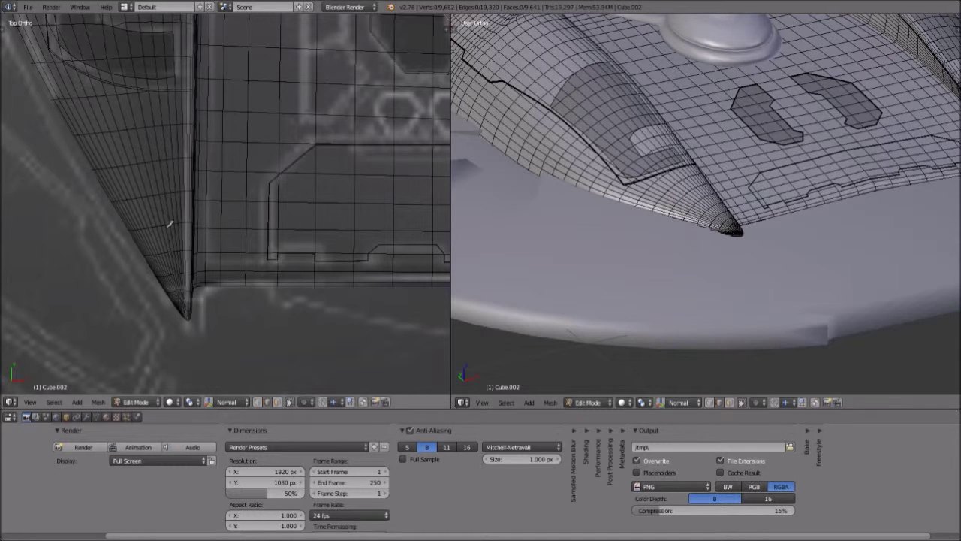
# - Try a straight Knife cut across the front tip, just ahead of the dark recessed panel
pyautogui.press('k')
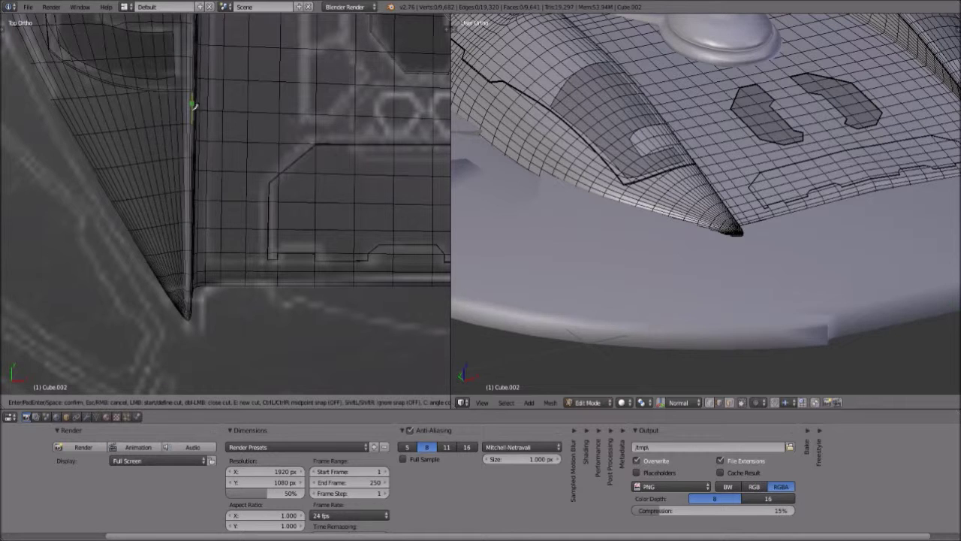
pyautogui.click(193, 105)
pyautogui.click(82, 122)
pyautogui.press('Return')
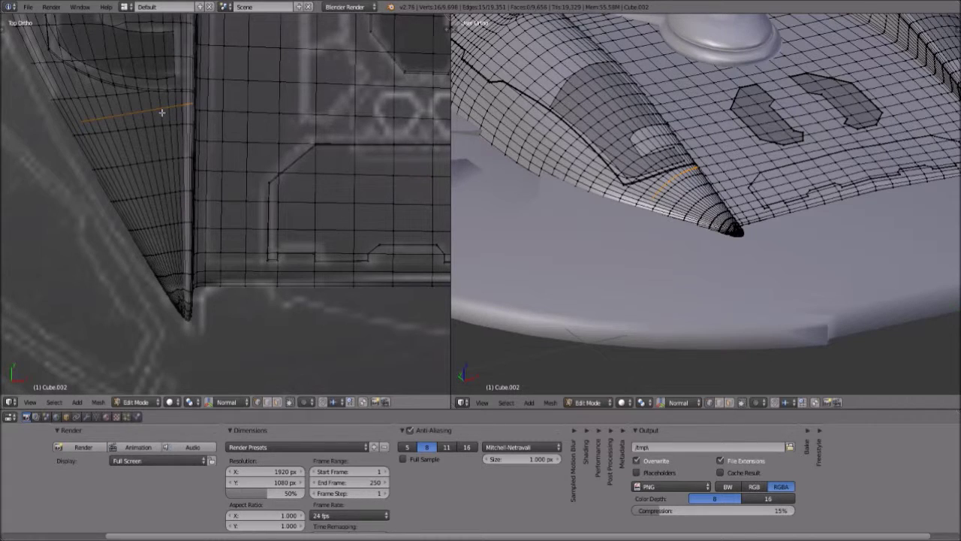
pyautogui.hotkey('ctrl', 'Tab')
pyautogui.press('2')
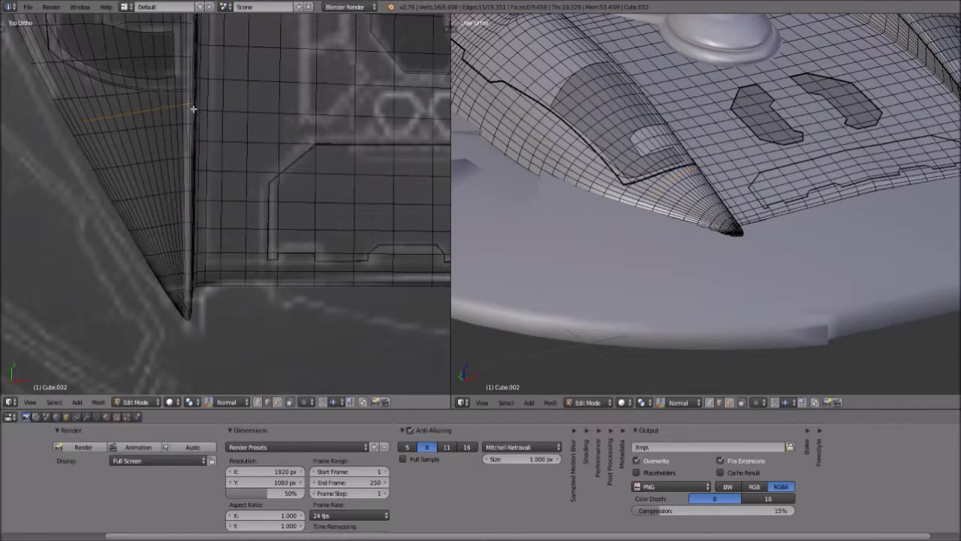
pyautogui.hotkey('ctrl', 'z')
# - Knife-cut a bent line across the front tip from its inner edge, angling forward near the outer side
pyautogui.scroll(1, 192, 114)
pyautogui.scroll(1, 184, 111)
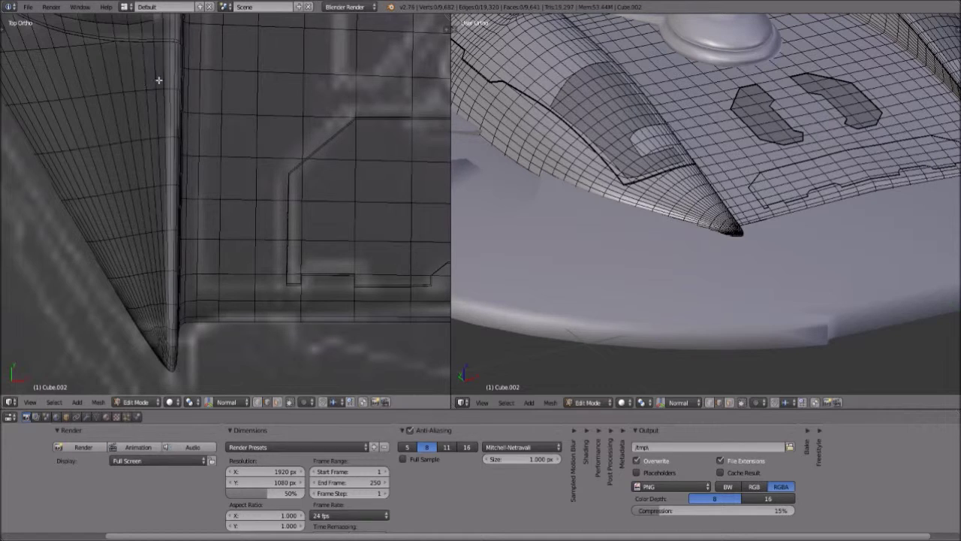
pyautogui.scroll(-1, 188, 78)
pyautogui.press('k')
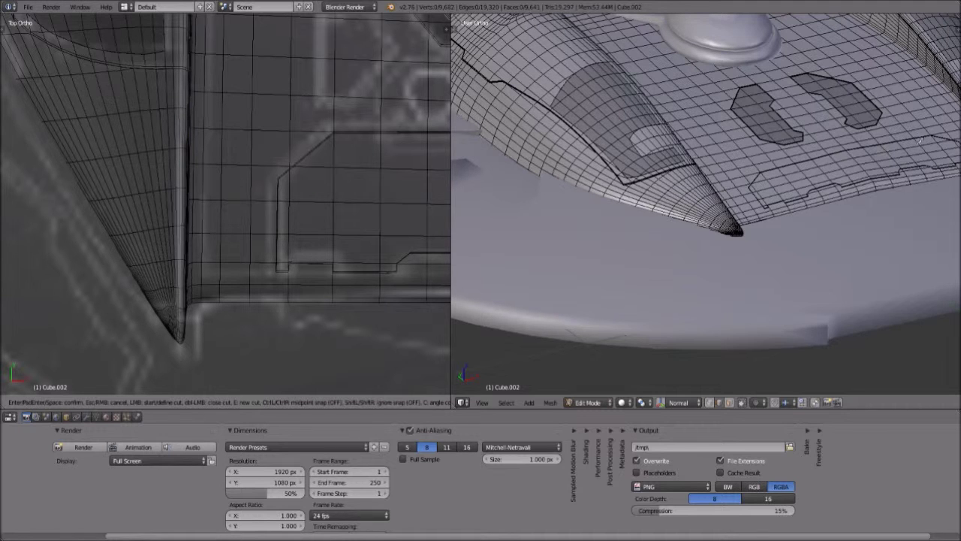
pyautogui.keyDown('shift'); pyautogui.moveTo(939, 124); pyautogui.dragTo(712, 163, button='middle'); pyautogui.keyUp('shift')
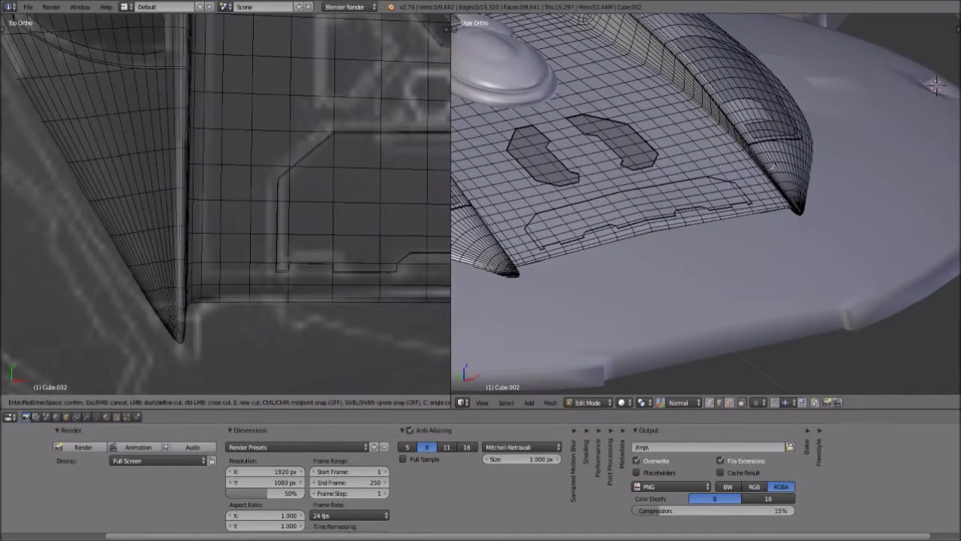
pyautogui.scroll(6, 820, 115)
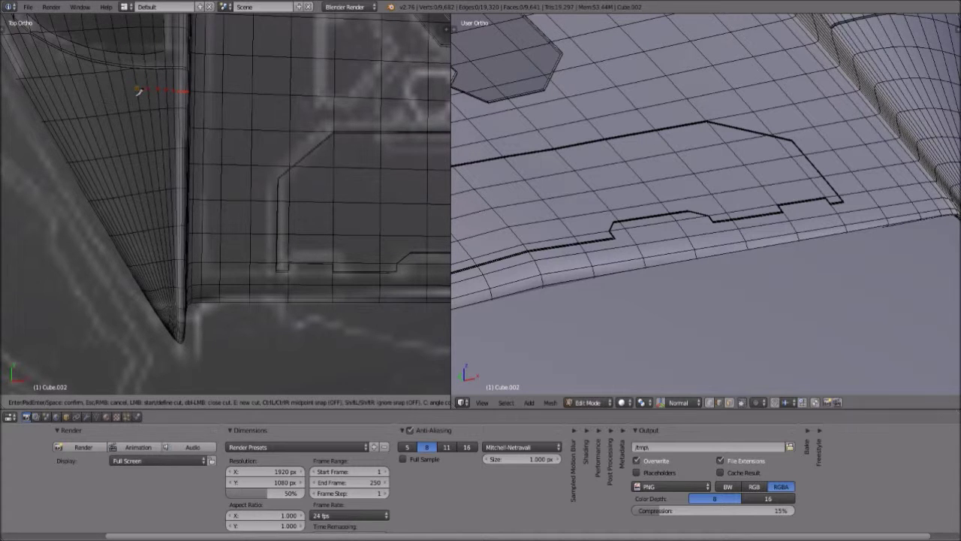
pyautogui.click(80, 101)
pyautogui.press('Return')
# - Knife-cut a second, shorter bent line across the tip near its point, reaching the inner edge
pyautogui.press('k')
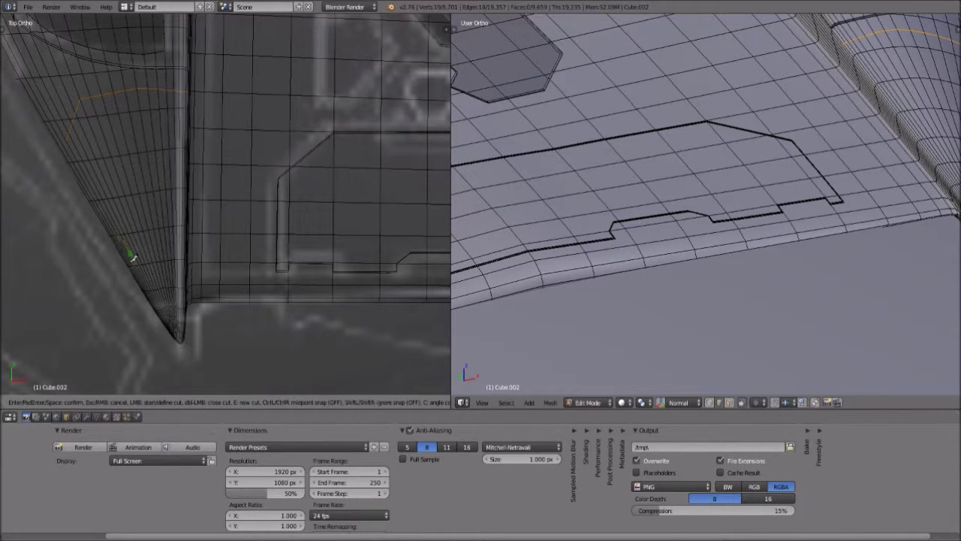
pyautogui.click(129, 258)
pyautogui.press('Return')
pyautogui.press('Return')
pyautogui.keyDown('shift'); pyautogui.moveTo(197, 133); pyautogui.dragTo(223, 182, button='middle'); pyautogui.keyUp('shift')
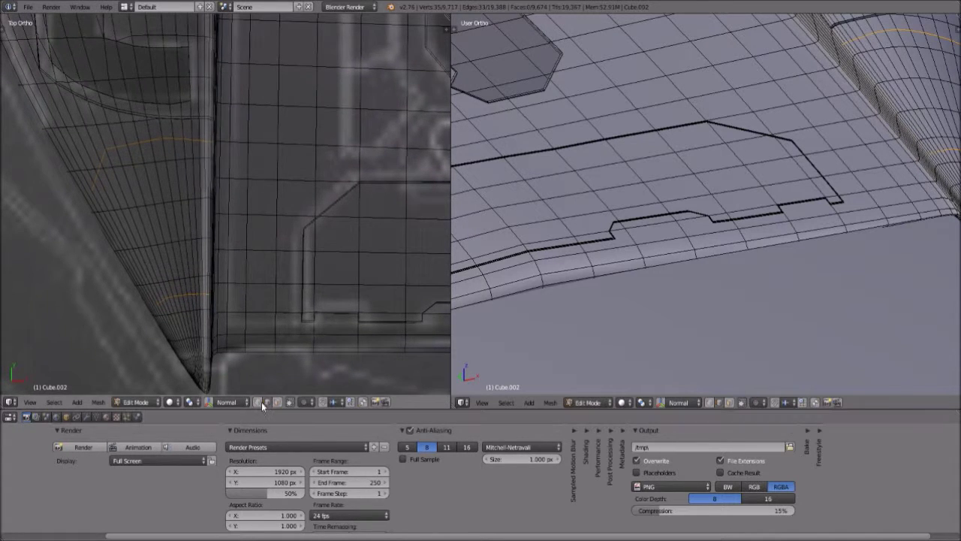
# - Slide vertices near the inner end of the rear cut line along their edges to smooth its curve
pyautogui.scroll(2, 251, 364)
pyautogui.scroll(2, 169, 152)
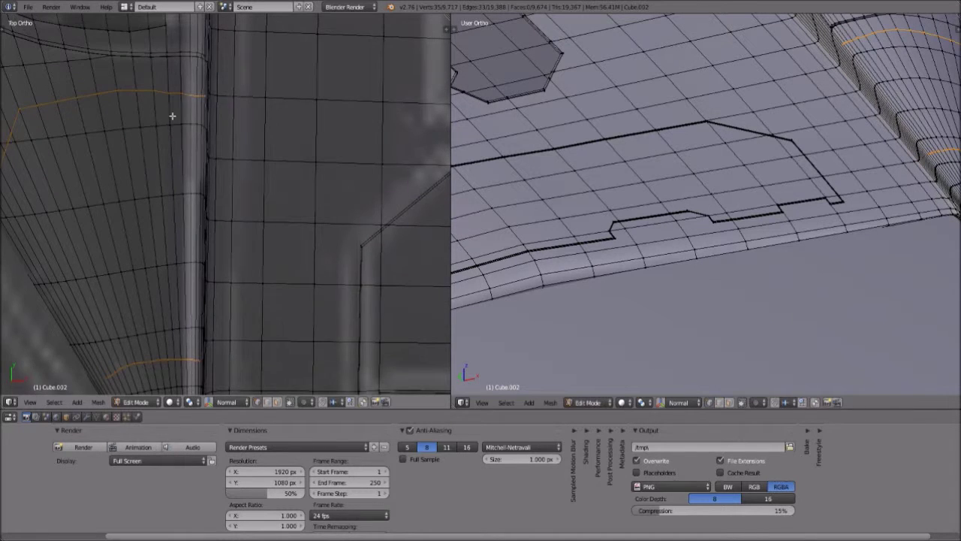
pyautogui.scroll(-1, 172, 135)
pyautogui.hotkey('shift', 'v')
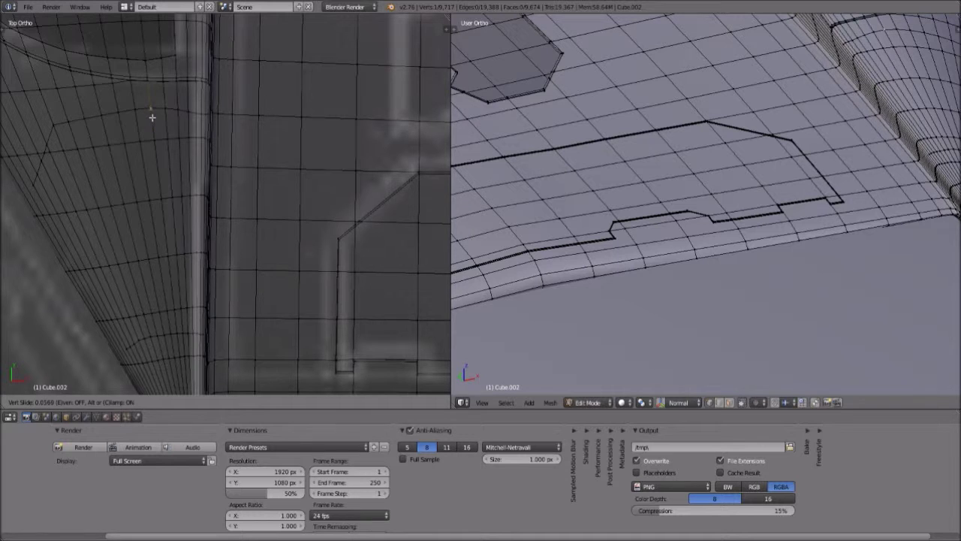
pyautogui.click(195, 121)
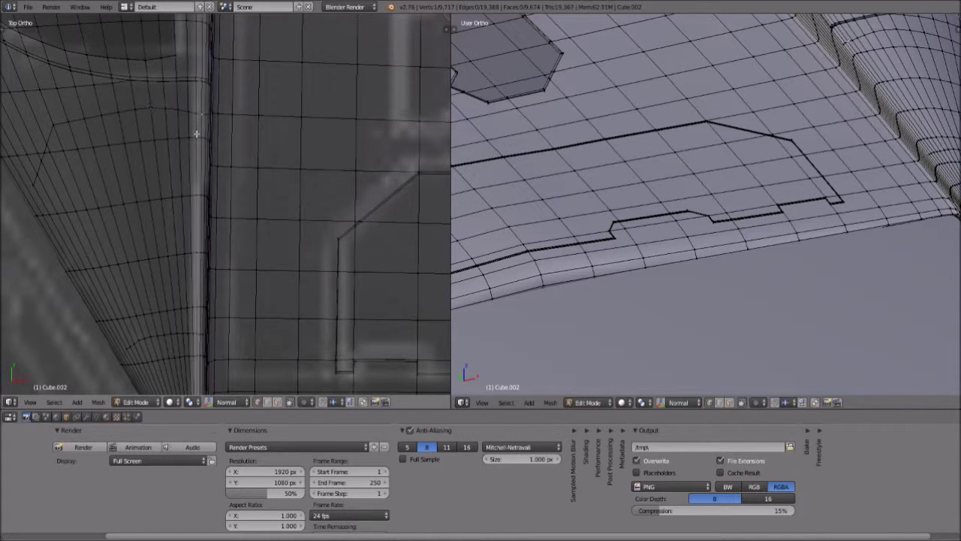
pyautogui.scroll(1, 196, 134)
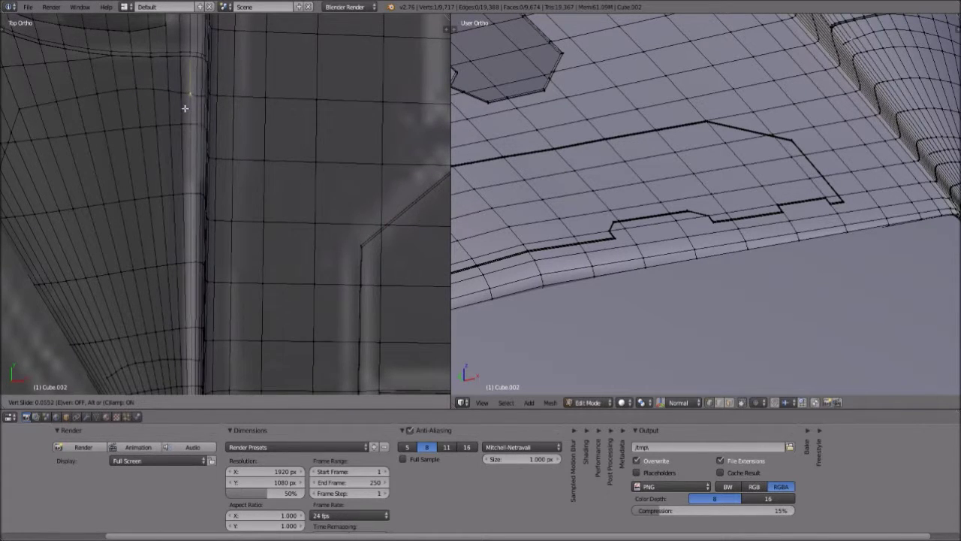
pyautogui.hotkey('shift', 'v')
pyautogui.click(195, 99)
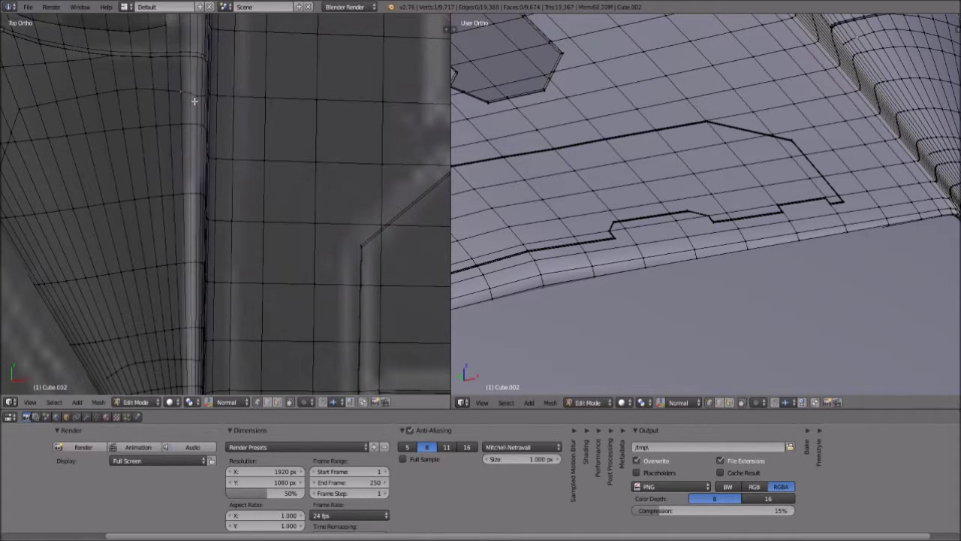
# - Adjust the rear cut line's end vertex at the tip's inner edge to align it with the curve
pyautogui.scroll(1, 198, 113)
pyautogui.scroll(1, 200, 114)
pyautogui.hotkey('shift', 'v')
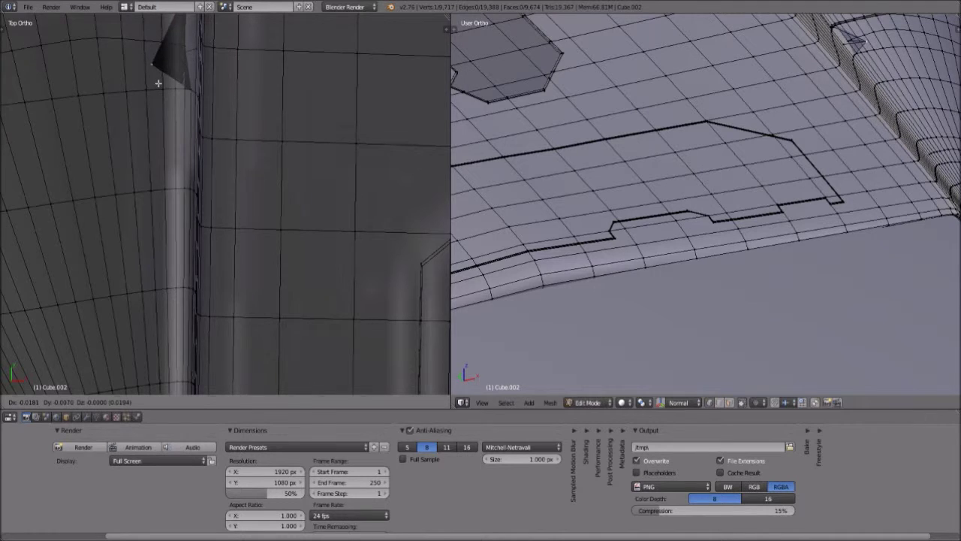
pyautogui.click(133, 89)
pyautogui.scroll(-2, 135, 94)
pyautogui.scroll(-1, 138, 137)
pyautogui.keyDown('shift'); pyautogui.moveTo(150, 147); pyautogui.dragTo(208, 175, button='middle'); pyautogui.keyUp('shift')
pyautogui.scroll(1, 197, 180)
pyautogui.scroll(1, 203, 114)
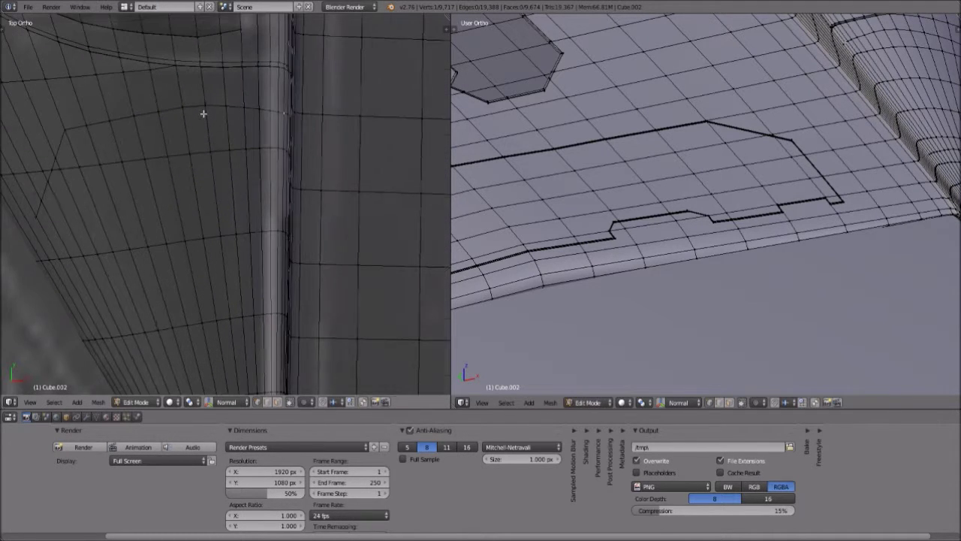
# - Slide individual vertices near the middle of the rear cut line along their edges to even out its curve
pyautogui.rightClick(202, 113)
pyautogui.hotkey('shift', 'v')
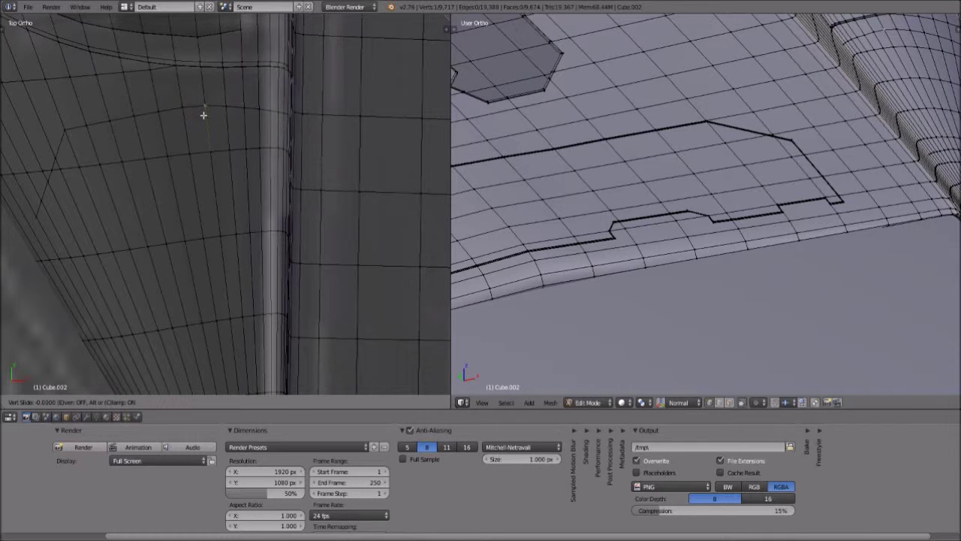
pyautogui.rightClick(182, 111)
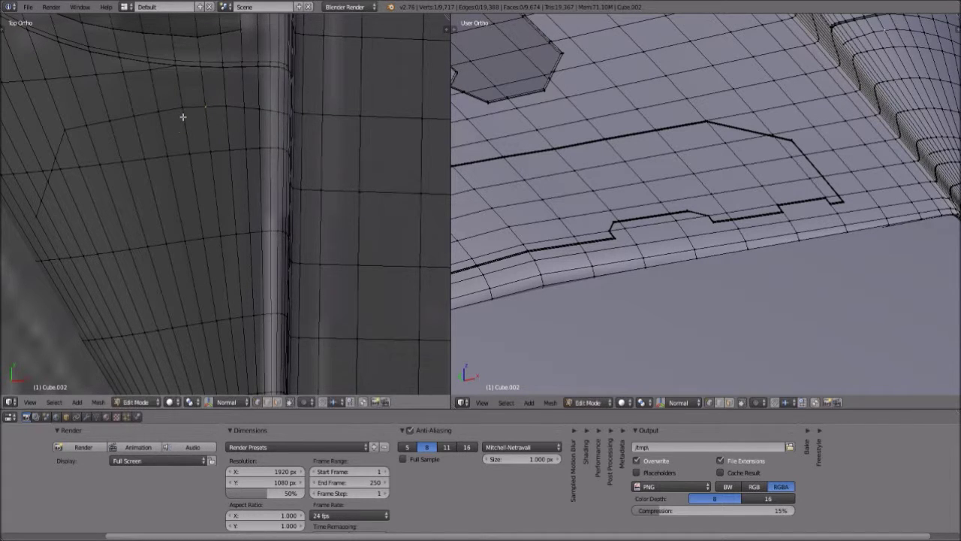
pyautogui.hotkey('shift', 'v')
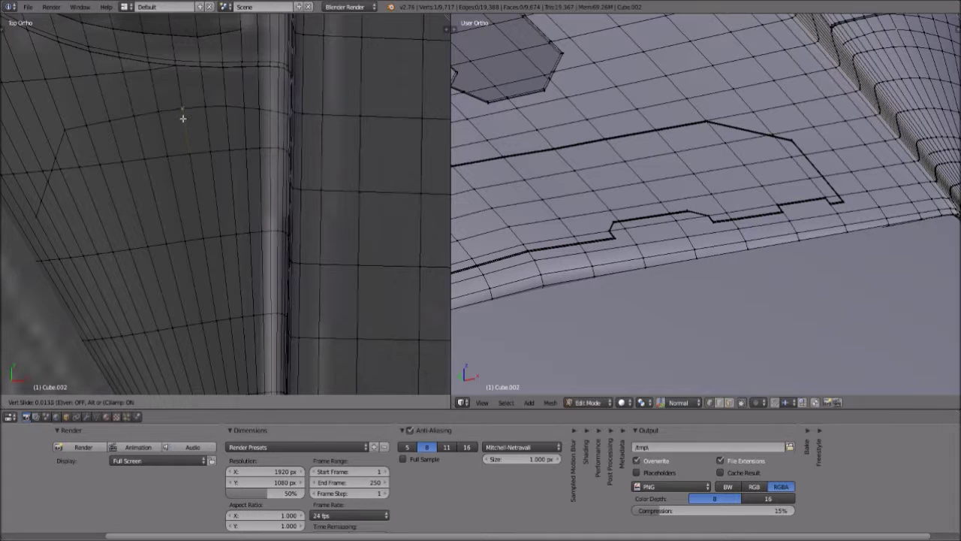
pyautogui.click(182, 161)
pyautogui.scroll(-3, 182, 160)
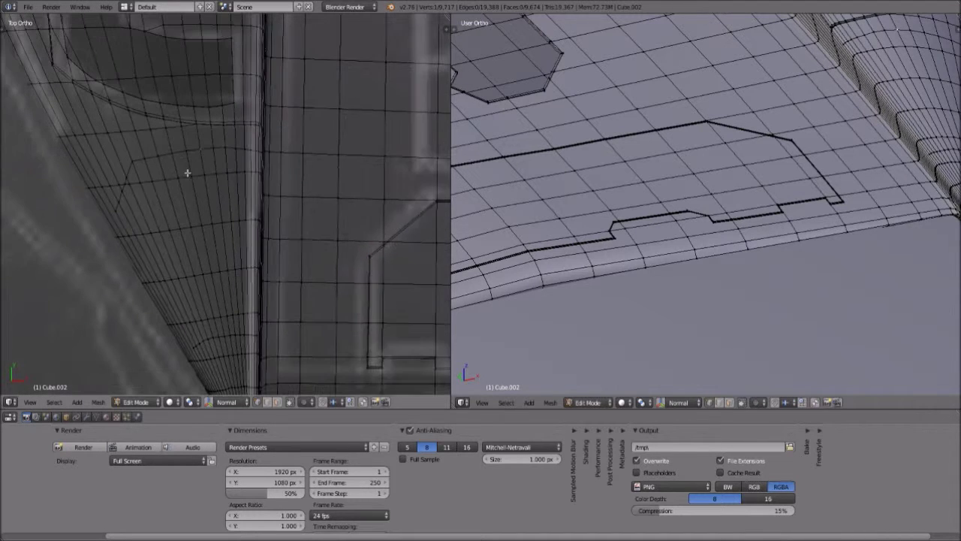
# - Slide vertices of the shorter front cut line along their edges to smooth its curve up to the inner end
pyautogui.scroll(6, 199, 222)
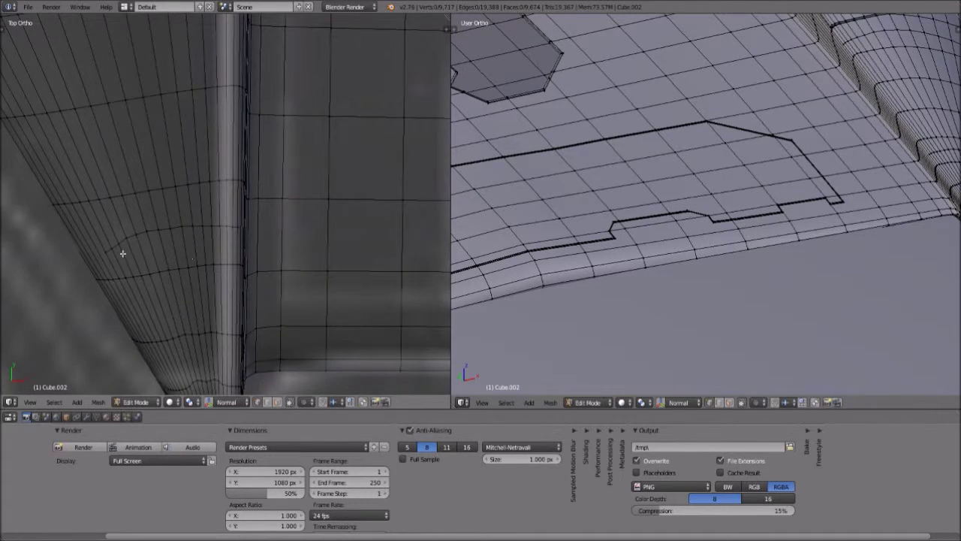
pyautogui.scroll(1, 142, 253)
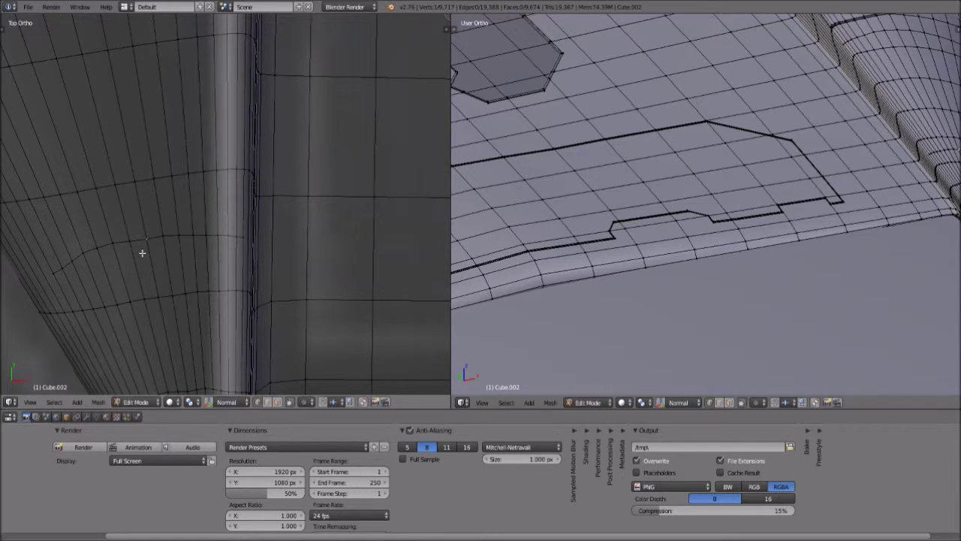
pyautogui.hotkey('shift', 'v')
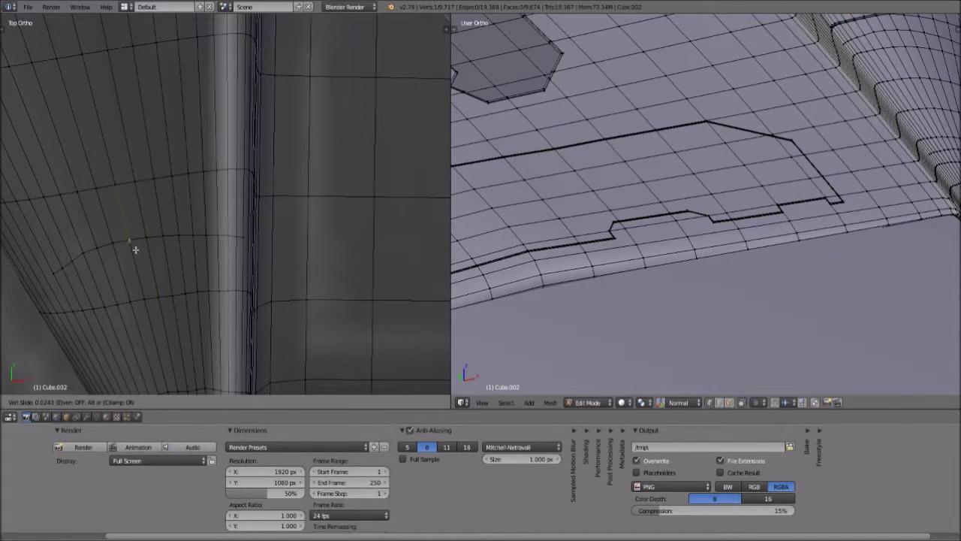
pyautogui.click(65, 278)
pyautogui.scroll(4, 90, 271)
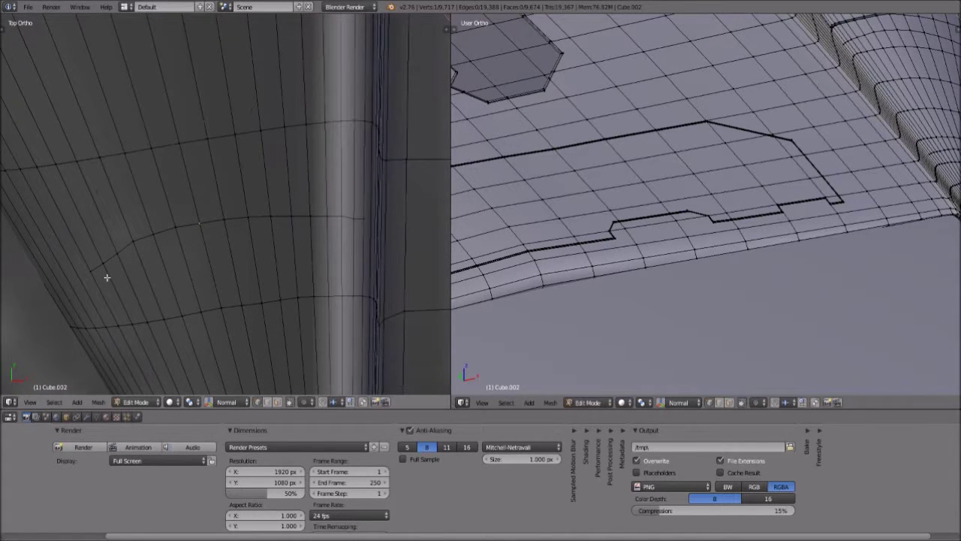
pyautogui.hotkey('shift', 'v')
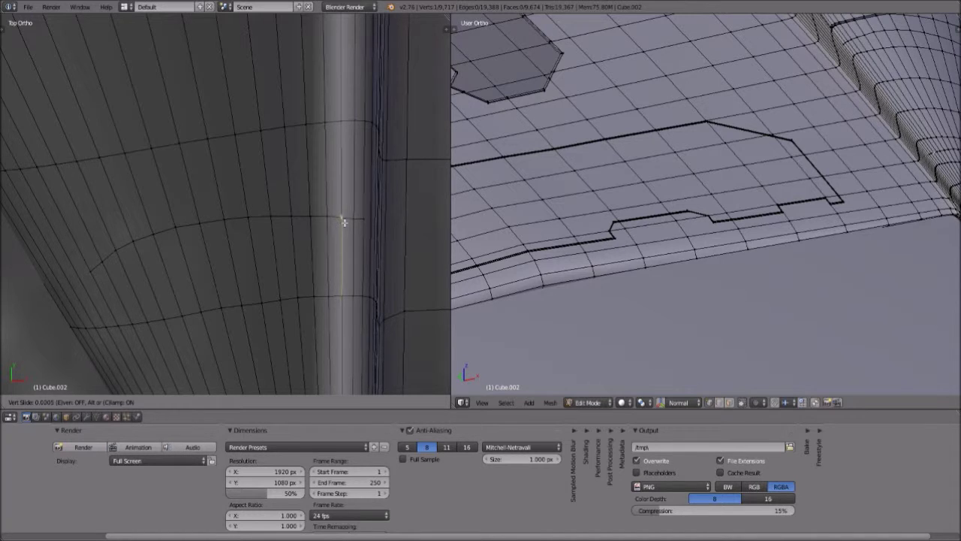
pyautogui.click(354, 223)
pyautogui.hotkey('shift', 'v')
pyautogui.click(327, 253)
pyautogui.scroll(-2, 327, 254)
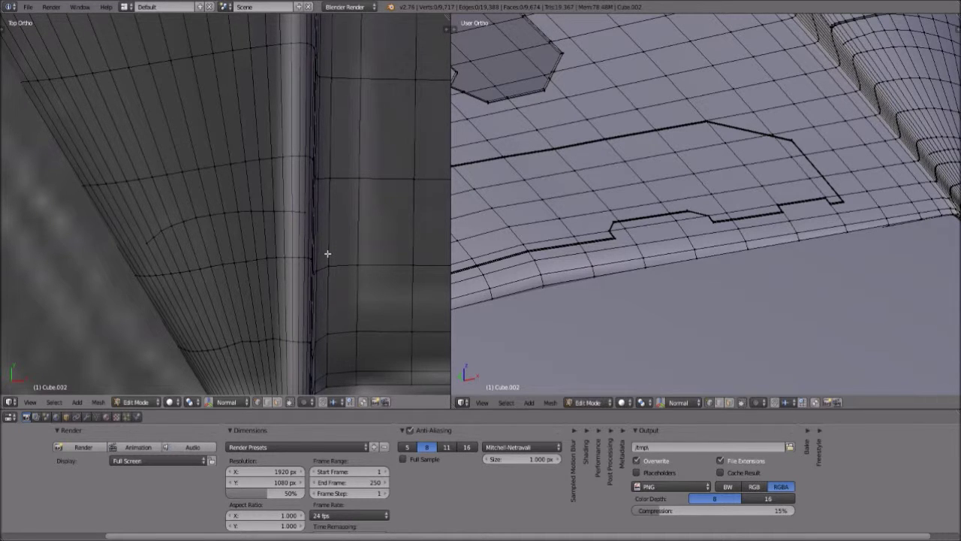
# - Examine both cut lines on the hull tip against the blueprint from above and from an angle
pyautogui.scroll(-2, 258, 222)
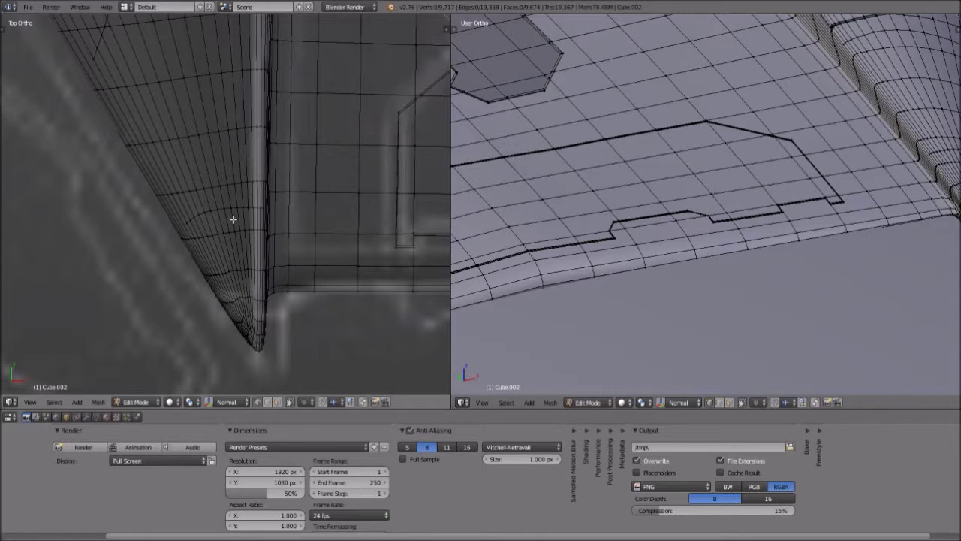
pyautogui.scroll(-1, 260, 323)
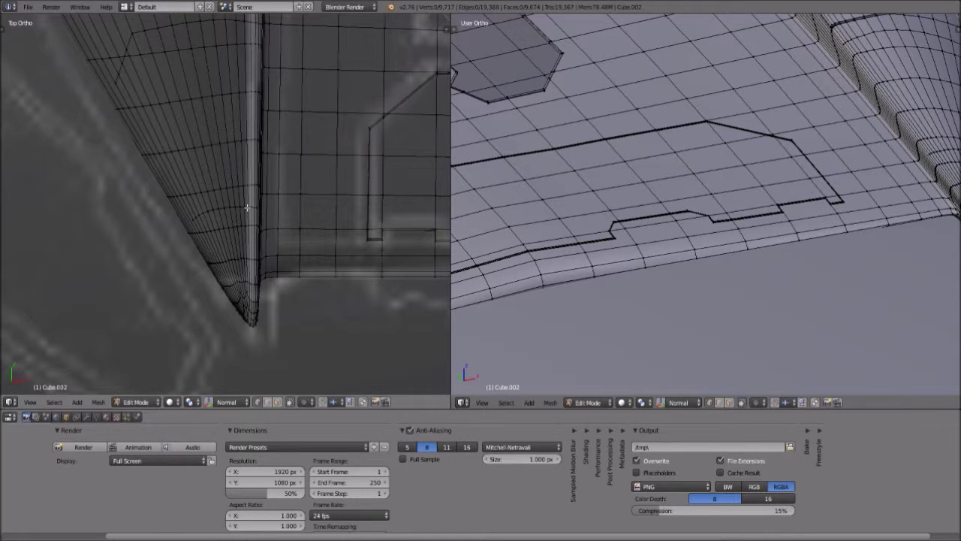
pyautogui.scroll(2, 278, 227)
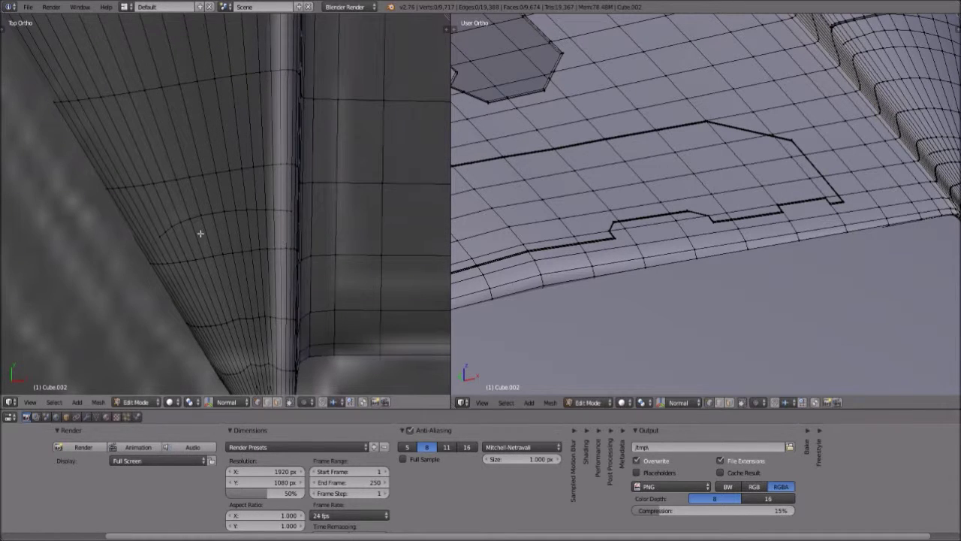
pyautogui.scroll(1, 122, 232)
pyautogui.scroll(-1, 151, 215)
pyautogui.scroll(-3, 145, 126)
pyautogui.scroll(-1, 174, 120)
pyautogui.keyDown('shift'); pyautogui.moveTo(175, 122); pyautogui.dragTo(201, 165, button='middle'); pyautogui.keyUp('shift')
pyautogui.moveTo(348, 235); pyautogui.dragTo(306, 206, button='middle')
pyautogui.scroll(-4, 309, 174)
pyautogui.keyDown('shift'); pyautogui.moveTo(348, 38); pyautogui.dragTo(368, 260, button='middle'); pyautogui.keyUp('shift')
pyautogui.scroll(5, 316, 275)
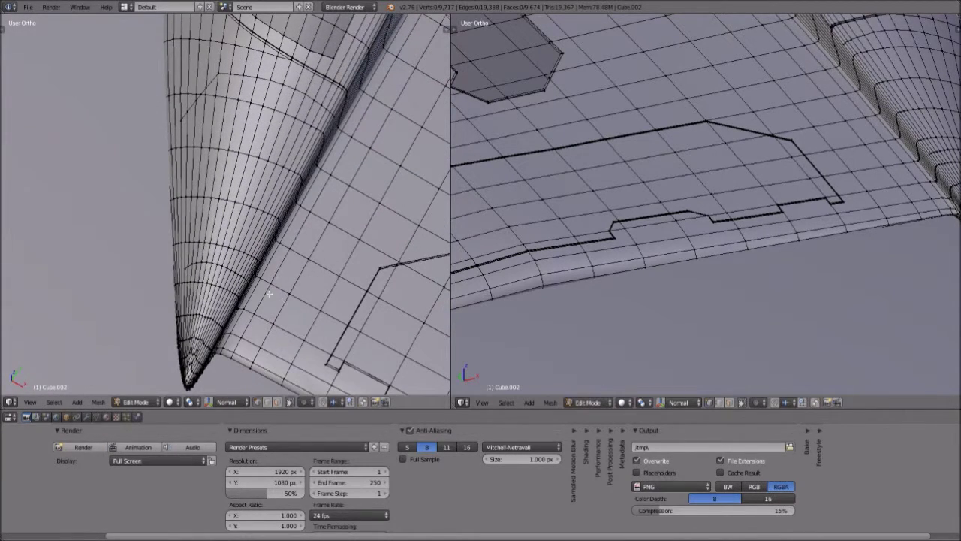
pyautogui.scroll(1, 275, 276)
pyautogui.scroll(1, 278, 373)
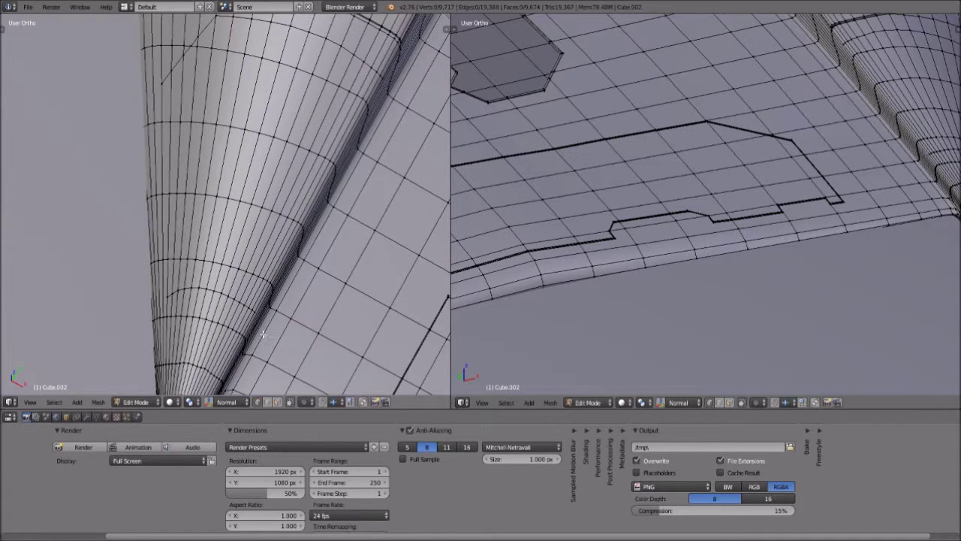
pyautogui.moveTo(260, 333); pyautogui.dragTo(318, 293, button='middle')
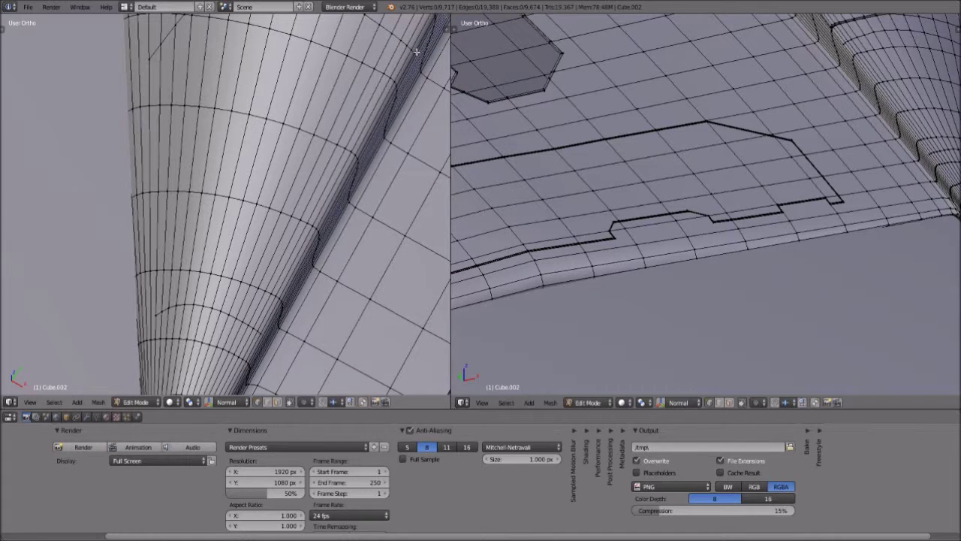
# - Knife-cut a short segment extending the front cut line's inner end to the adjacent edge beside the tip's inner groove
pyautogui.hotkey('ctrl', 'z')
pyautogui.scroll(3, 267, 240)
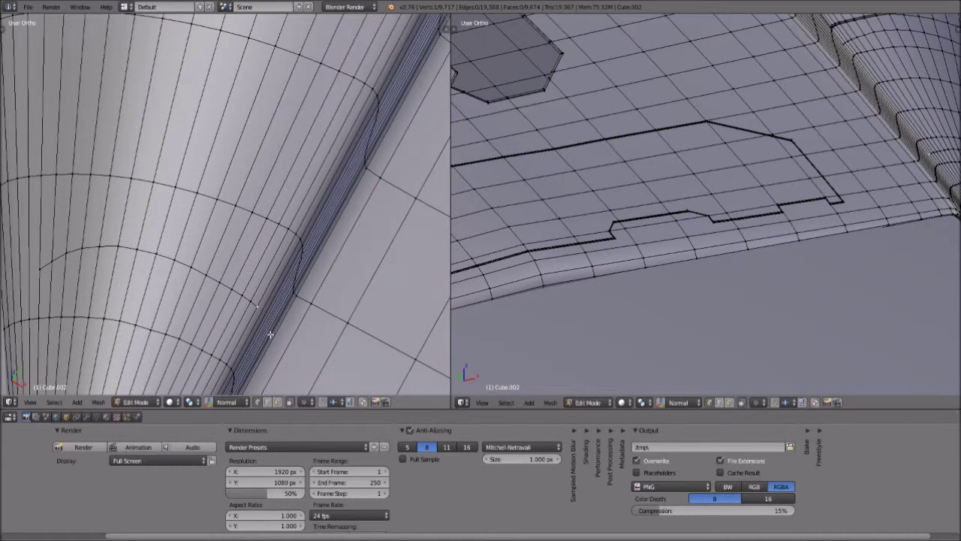
pyautogui.press('k')
pyautogui.scroll(1, 266, 330)
pyautogui.click(263, 329)
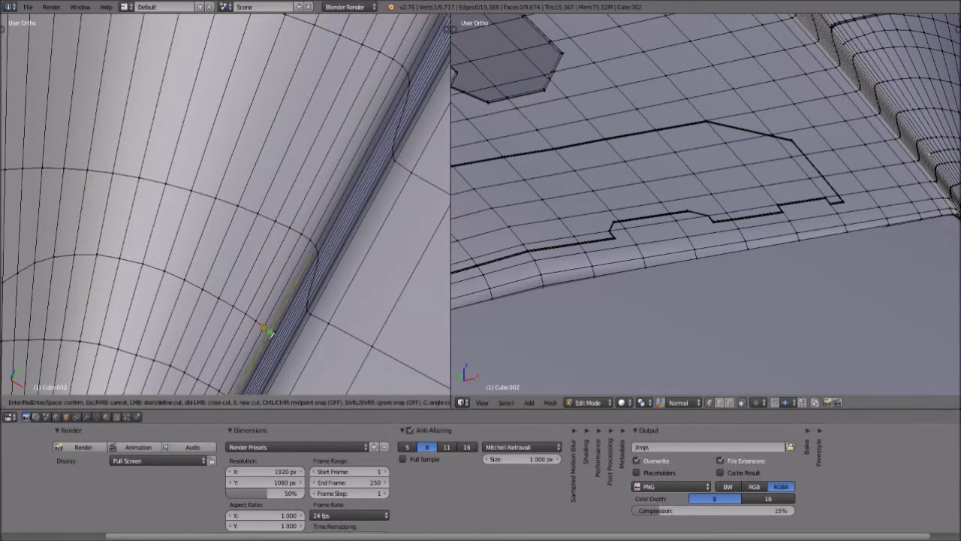
pyautogui.click(270, 333)
pyautogui.press('Return')
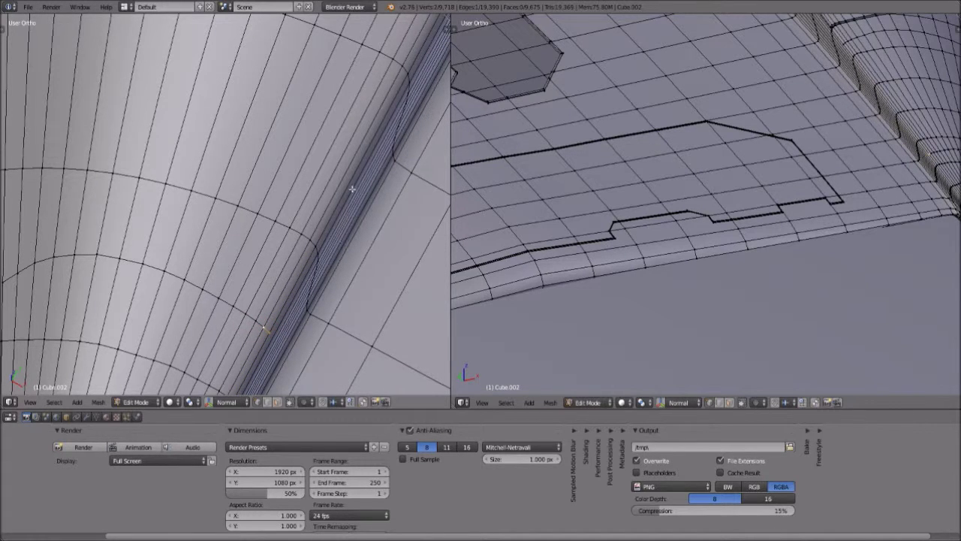
# - Select the edge path along the tip's inner edge from the front cut line's end back toward the rear cut line
pyautogui.scroll(-1, 390, 120)
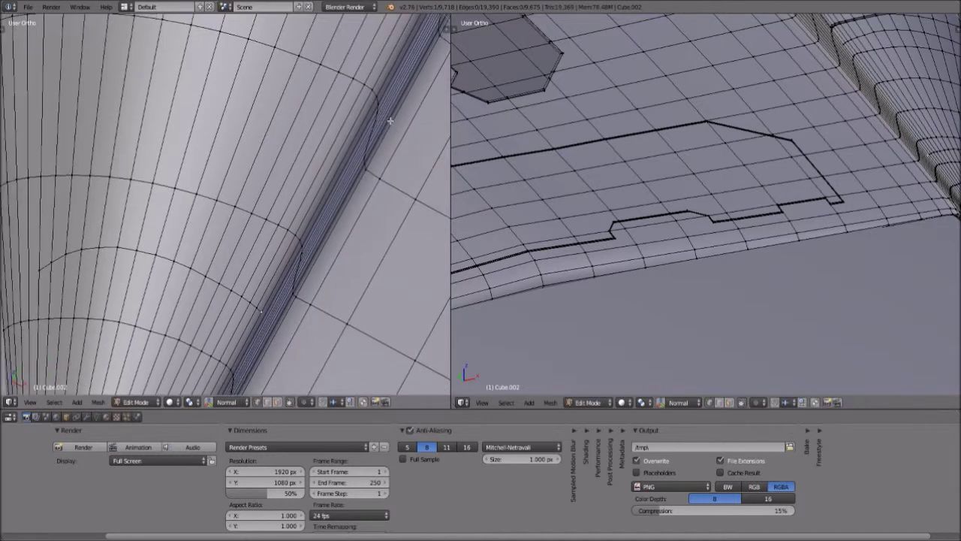
pyautogui.scroll(-1, 390, 120)
pyautogui.keyDown('shift'); pyautogui.moveTo(343, 246); pyautogui.dragTo(299, 320, button='middle'); pyautogui.keyUp('shift')
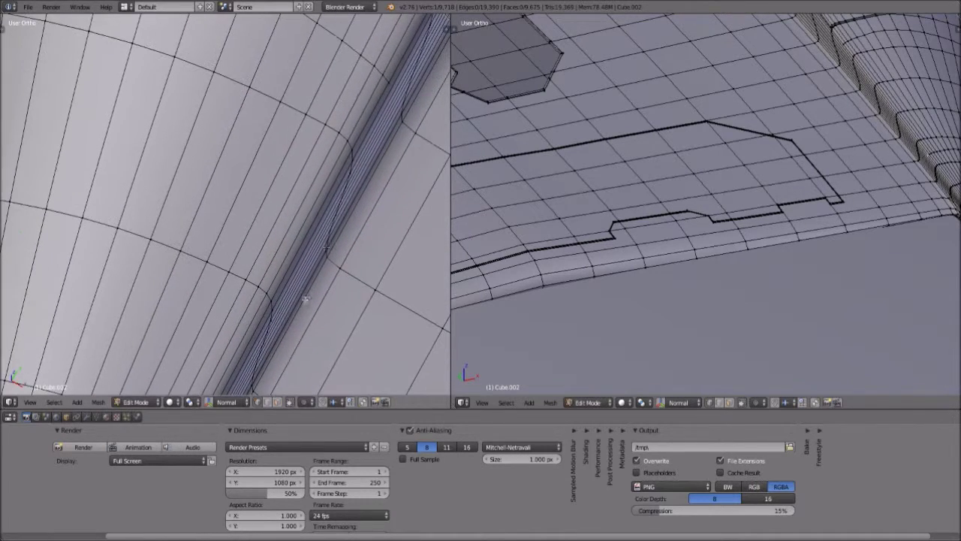
pyautogui.keyDown('ctrl'); pyautogui.rightClick(388, 81); pyautogui.keyUp('ctrl')
pyautogui.scroll(-6, 387, 82)
pyautogui.moveTo(262, 298); pyautogui.dragTo(238, 290, button='middle')
pyautogui.keyDown('shift'); pyautogui.moveTo(210, 160); pyautogui.dragTo(304, 318, button='middle'); pyautogui.keyUp('shift')
pyautogui.moveTo(245, 197); pyautogui.dragTo(242, 208, button='middle')
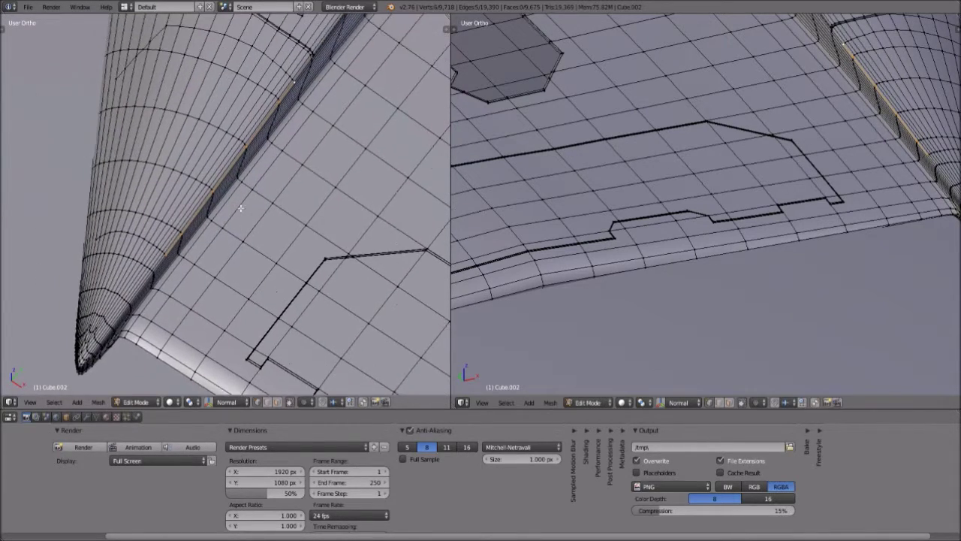
pyautogui.scroll(3, 240, 208)
pyautogui.scroll(1, 241, 208)
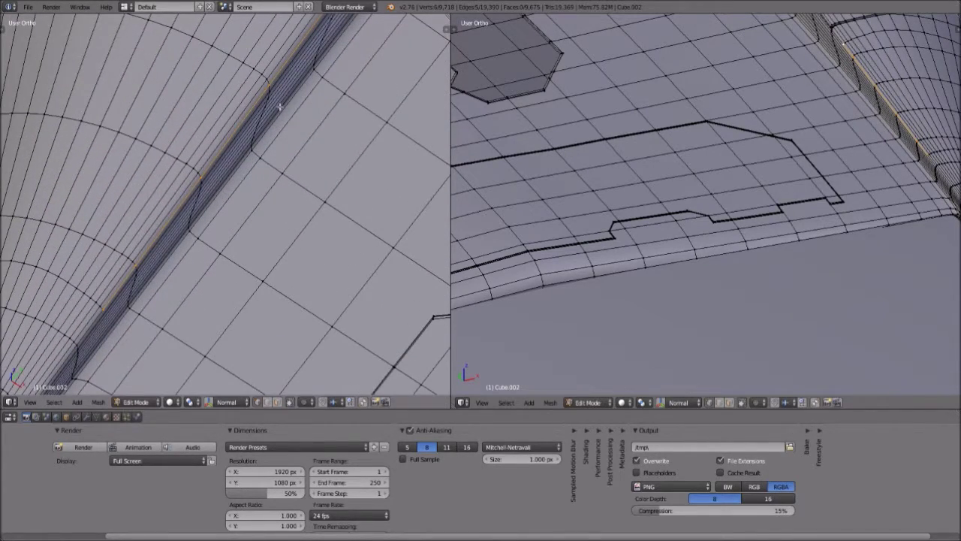
pyautogui.moveTo(278, 105); pyautogui.dragTo(315, 262, button='middle')
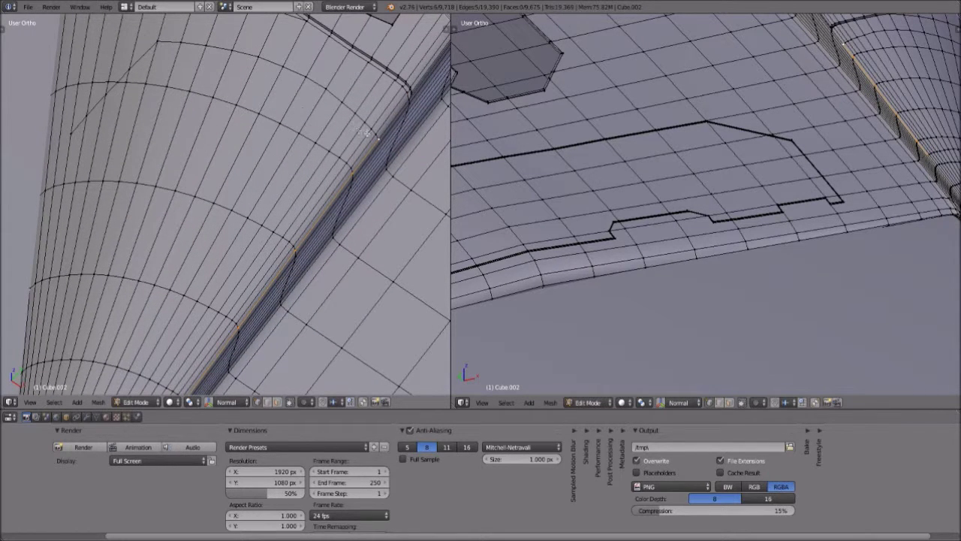
# - Extend the edge selection along the whole rear cut line to its outer end
pyautogui.keyDown('shift'); pyautogui.rightClick(375, 142); pyautogui.keyUp('shift')
pyautogui.keyDown('shift'); pyautogui.moveTo(376, 140); pyautogui.dragTo(368, 137, button='middle'); pyautogui.keyUp('shift')
pyautogui.keyDown('shift'); pyautogui.rightClick(372, 136); pyautogui.keyUp('shift')
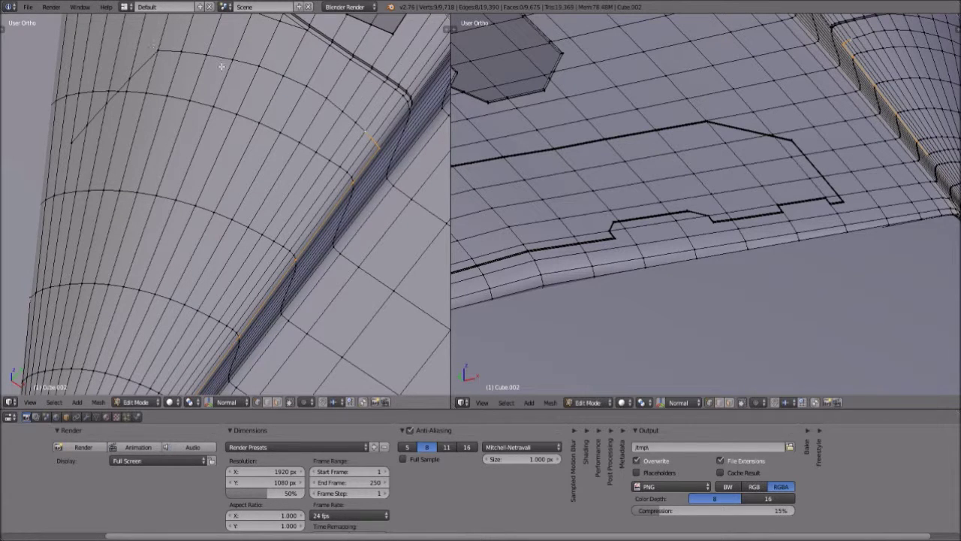
pyautogui.keyDown('ctrl'); pyautogui.rightClick(69, 141); pyautogui.keyUp('ctrl')
# - Knife-cut a short segment extending the front cut line's outer end to the next lengthwise edge
pyautogui.scroll(-3, 106, 240)
pyautogui.moveTo(108, 239); pyautogui.dragTo(258, 223, button='middle')
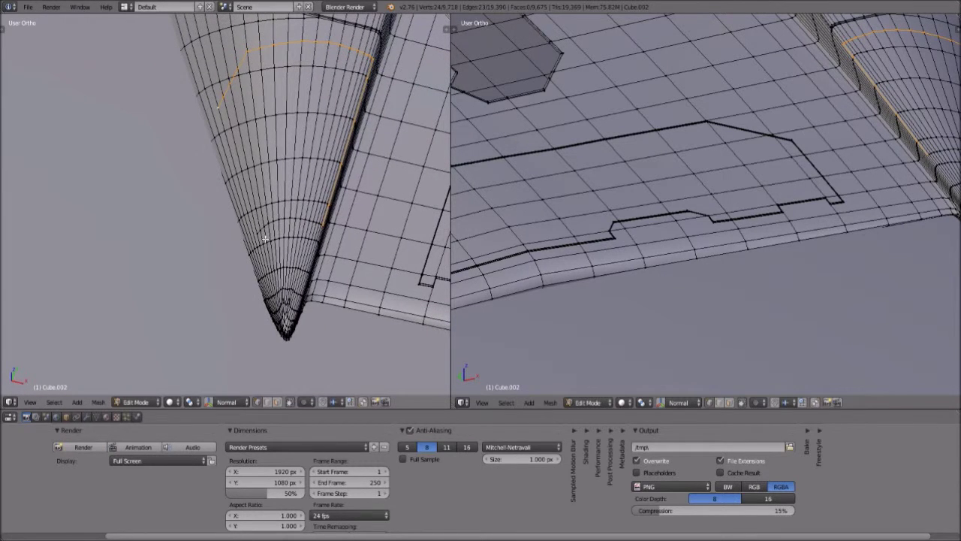
pyautogui.scroll(1, 262, 245)
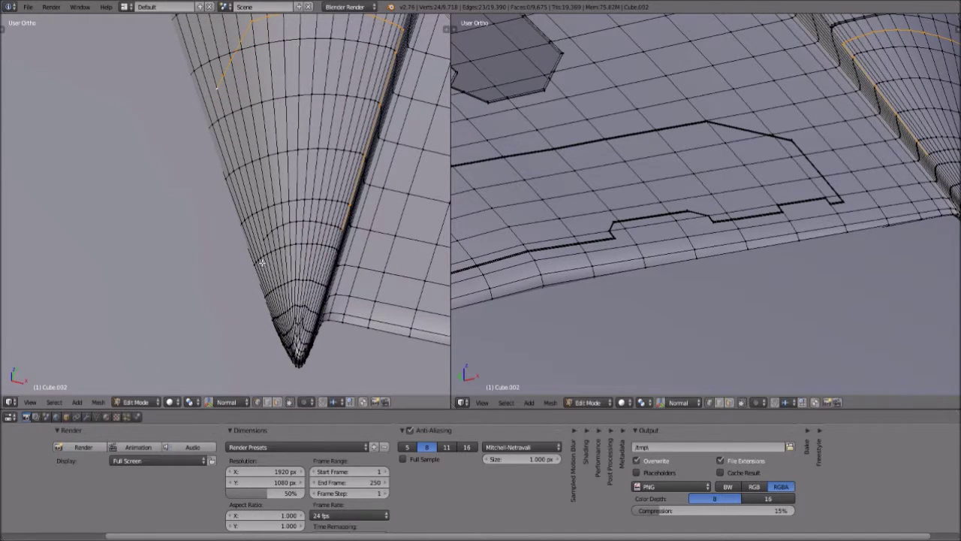
pyautogui.scroll(2, 263, 263)
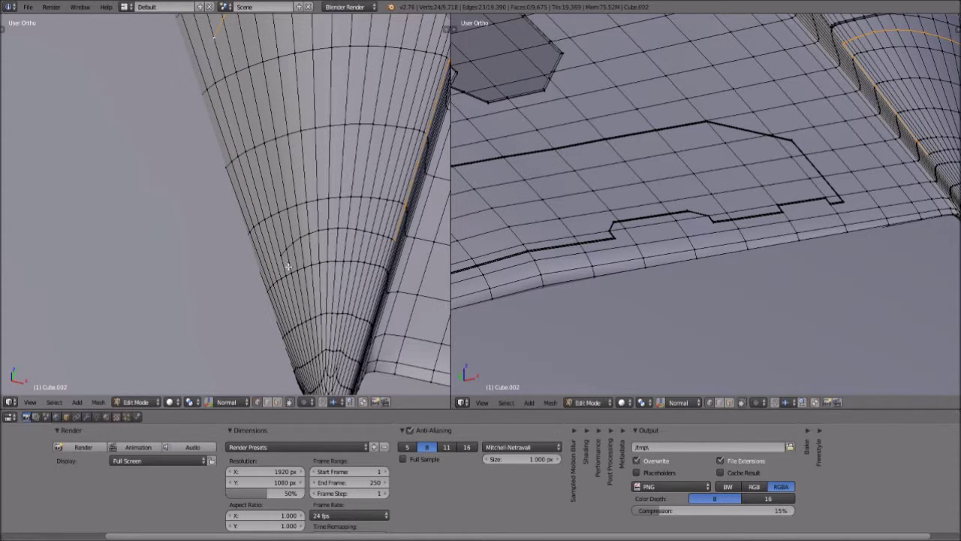
pyautogui.scroll(1, 287, 266)
pyautogui.press('k')
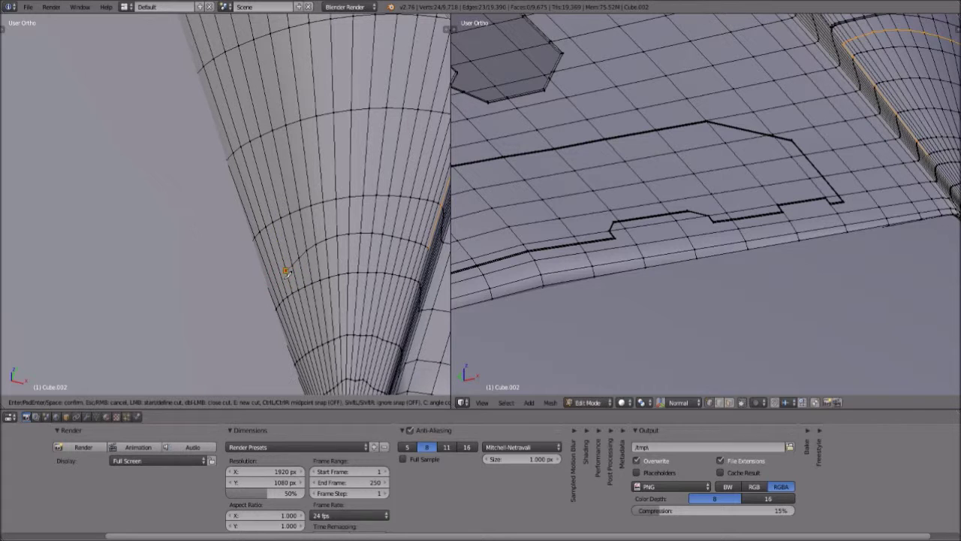
pyautogui.click(285, 270)
pyautogui.press('Escape')
# - In top view, slide the front cut line's new outer end vertex along its edge to continue the curve, leaving nothing selected
pyautogui.click(31, 402)
pyautogui.click(43, 352)
pyautogui.scroll(-10, 150, 290)
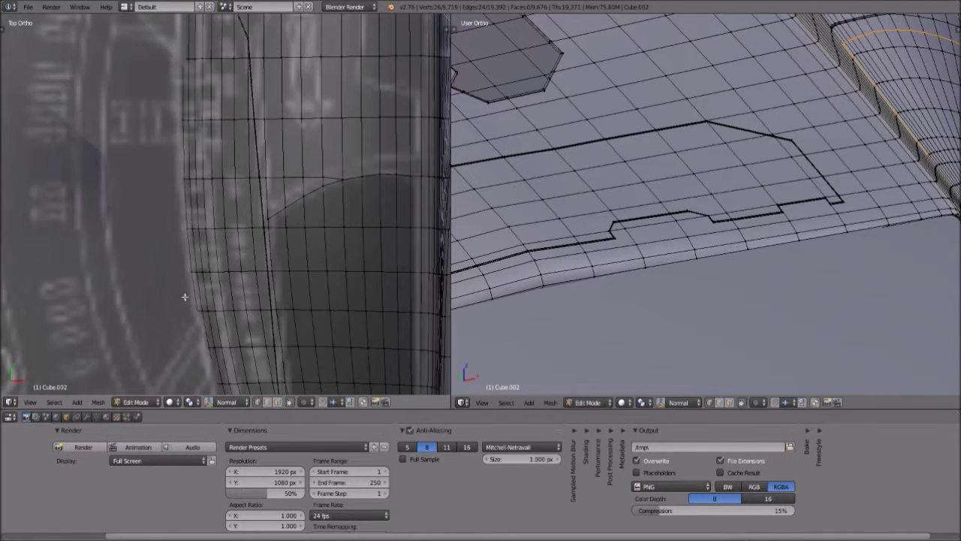
pyautogui.scroll(8, 168, 154)
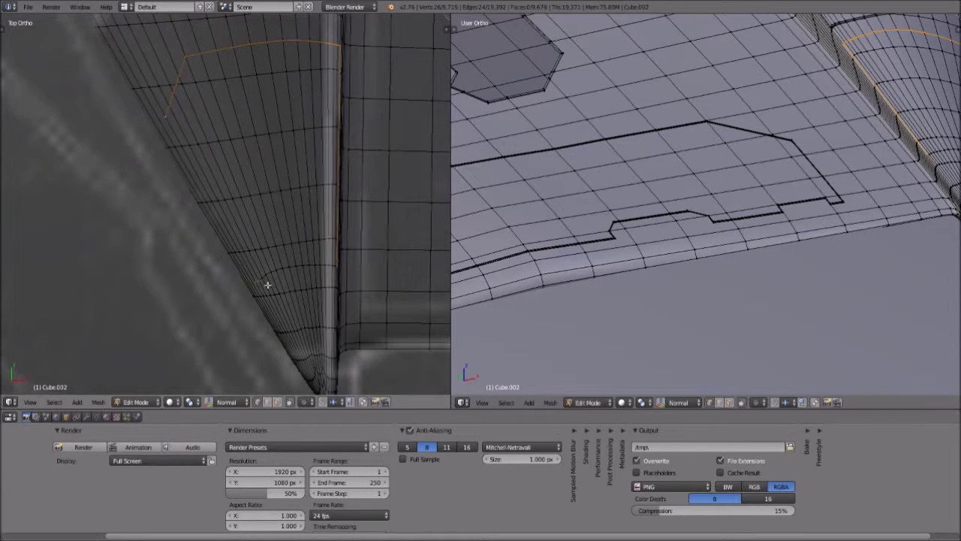
pyautogui.scroll(2, 217, 269)
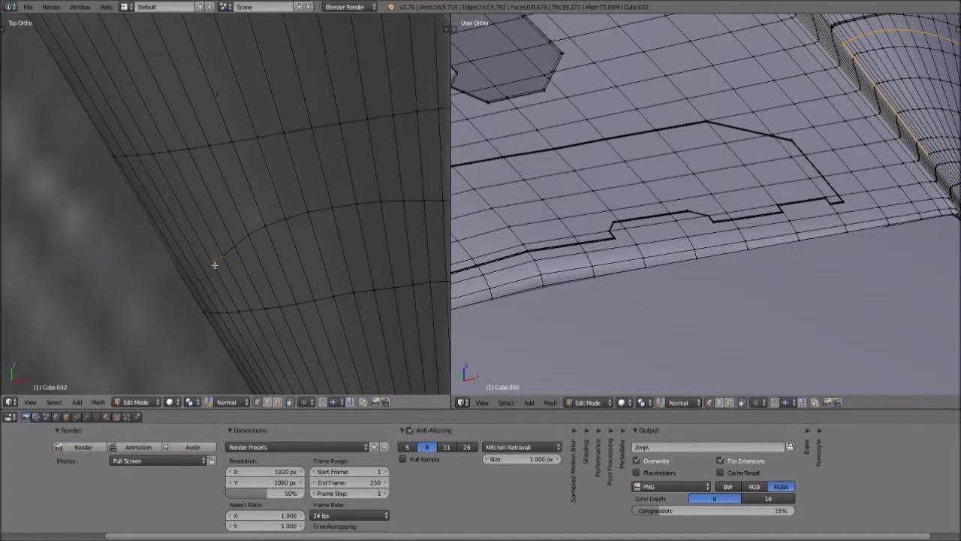
pyautogui.rightClick(217, 281)
pyautogui.hotkey('shift', 'v')
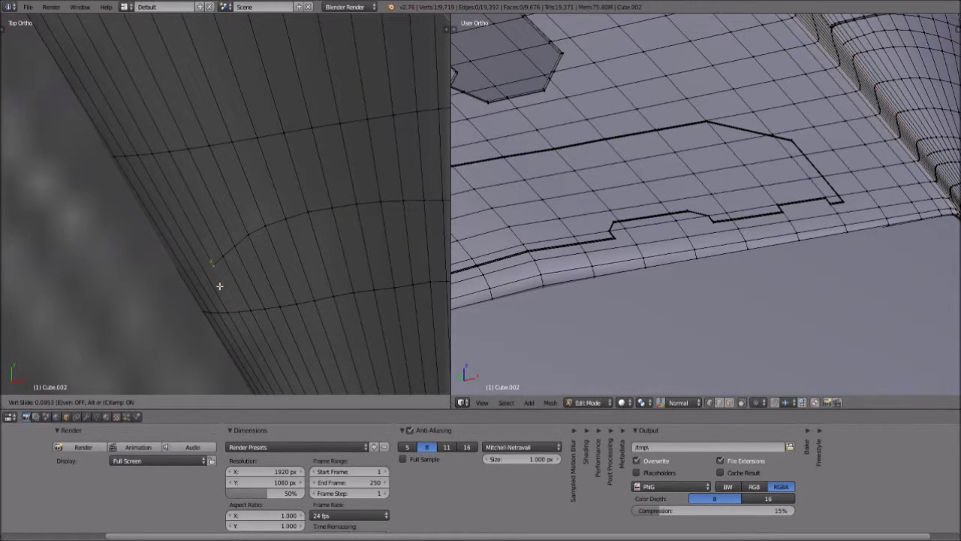
pyautogui.click(220, 286)
pyautogui.press('a')
pyautogui.scroll(-8, 223, 277)
pyautogui.scroll(1, 224, 257)
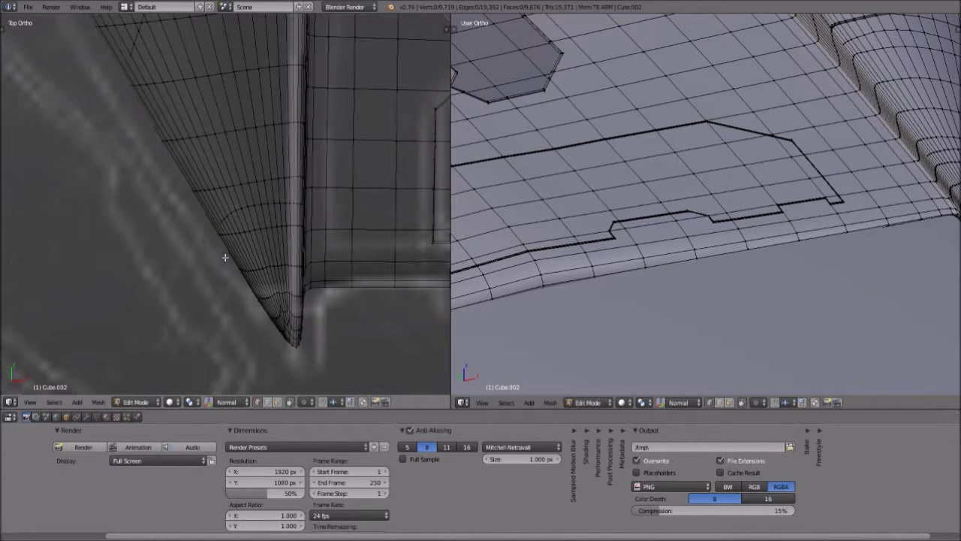
pyautogui.rightClick(223, 230)
pyautogui.scroll(1, 222, 231)
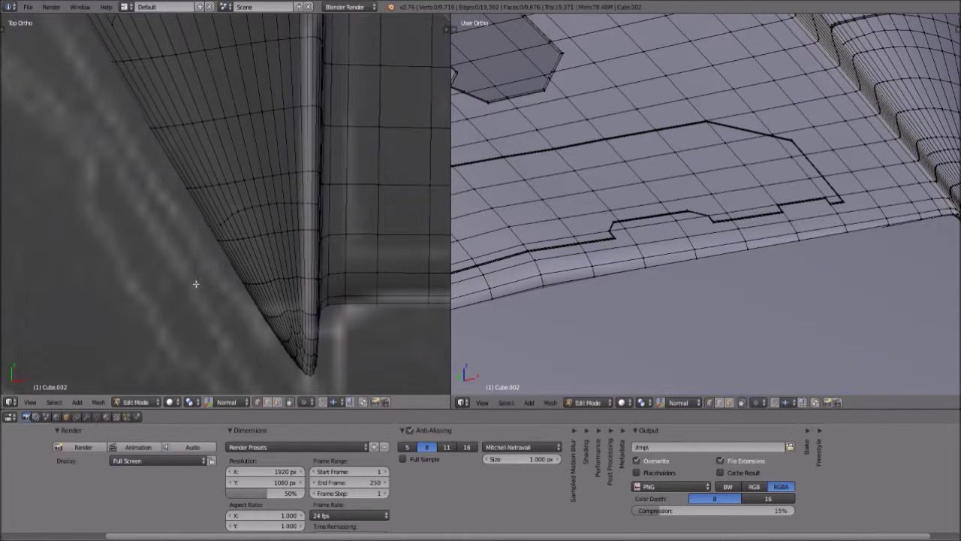
# - In top view, select the edge path along the tip's outer side from the front cut line to the rear cut line's outer end
pyautogui.keyDown('ctrl'); pyautogui.rightClick(111, 28); pyautogui.keyUp('ctrl')
pyautogui.keyDown('shift'); pyautogui.moveTo(148, 103); pyautogui.dragTo(97, 188, button='middle'); pyautogui.keyUp('shift')
pyautogui.keyDown('shift'); pyautogui.moveTo(87, 31); pyautogui.dragTo(81, 121, button='middle'); pyautogui.keyUp('shift')
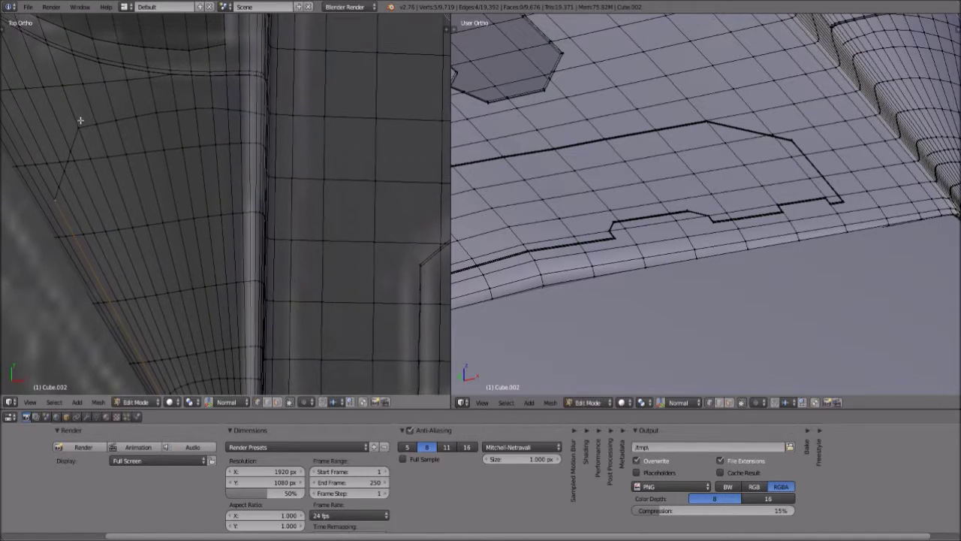
pyautogui.keyDown('ctrl'); pyautogui.rightClick(79, 128); pyautogui.keyUp('ctrl')
# - Extend the edge selection across the rear cut line, down the tip's inner edge and along the front cut line, closing the panel outline
pyautogui.moveTo(230, 112); pyautogui.dragTo(184, 150, button='middle')
pyautogui.scroll(-1, 184, 150)
pyautogui.keyDown('shift'); pyautogui.moveTo(210, 248); pyautogui.dragTo(217, 122, button='middle'); pyautogui.keyUp('shift')
pyautogui.scroll(1, 217, 122)
pyautogui.keyDown('shift'); pyautogui.moveTo(259, 45); pyautogui.dragTo(203, 258, button='middle'); pyautogui.keyUp('shift')
pyautogui.scroll(1, 203, 258)
pyautogui.scroll(1, 214, 221)
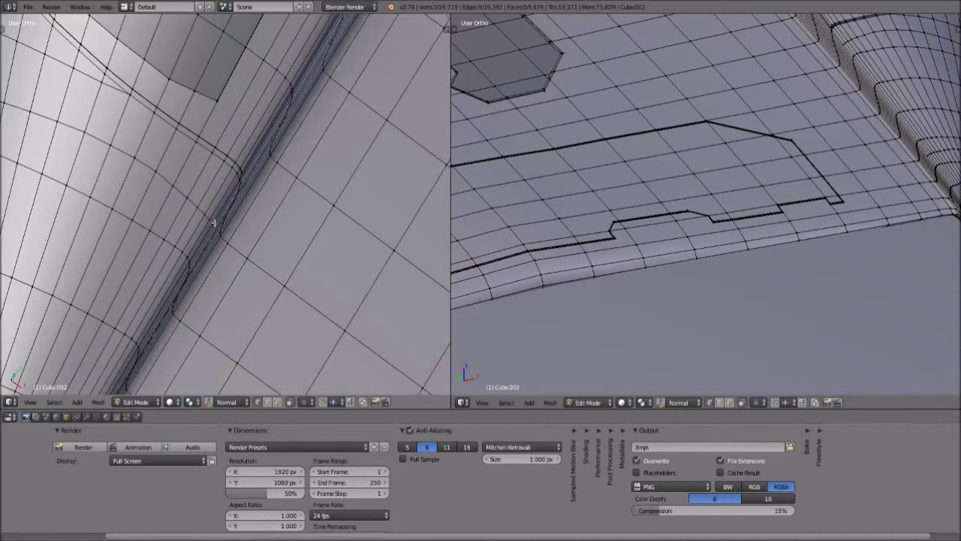
pyautogui.keyDown('ctrl'); pyautogui.rightClick(164, 291); pyautogui.keyUp('ctrl')
pyautogui.keyDown('shift'); pyautogui.moveTo(164, 292); pyautogui.dragTo(255, 124, button='middle'); pyautogui.keyUp('shift')
pyautogui.keyDown('shift'); pyautogui.moveTo(217, 232); pyautogui.dragTo(280, 120, button='middle'); pyautogui.keyUp('shift')
pyautogui.moveTo(208, 264)
pyautogui.keyDown('shift'); pyautogui.mouseDown(button='middle')
pyautogui.moveTo(186, 275)
pyautogui.moveTo(221, 279)
pyautogui.mouseUp(button='middle'); pyautogui.keyUp('shift')
pyautogui.scroll(1, 206, 261)
pyautogui.scroll(1, 153, 259)
pyautogui.keyDown('ctrl'); pyautogui.rightClick(176, 249); pyautogui.keyUp('ctrl')
pyautogui.scroll(-1, 67, 190)
pyautogui.scroll(-2, 151, 199)
pyautogui.keyDown('ctrl'); pyautogui.rightClick(217, 206); pyautogui.keyUp('ctrl')
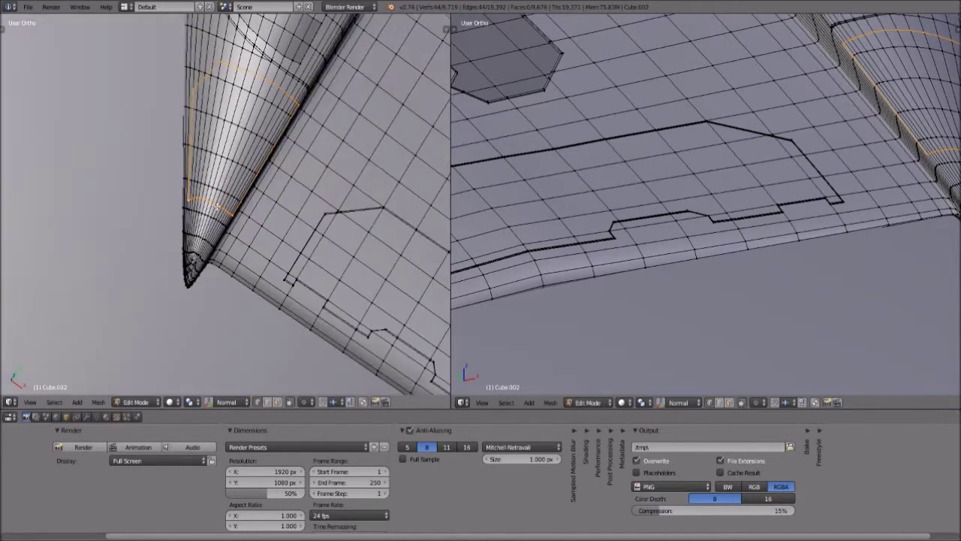
# - Compare the selected panel outline with the blueprint in top view and examine it up close on the tip
pyautogui.scroll(-1, 105, 308)
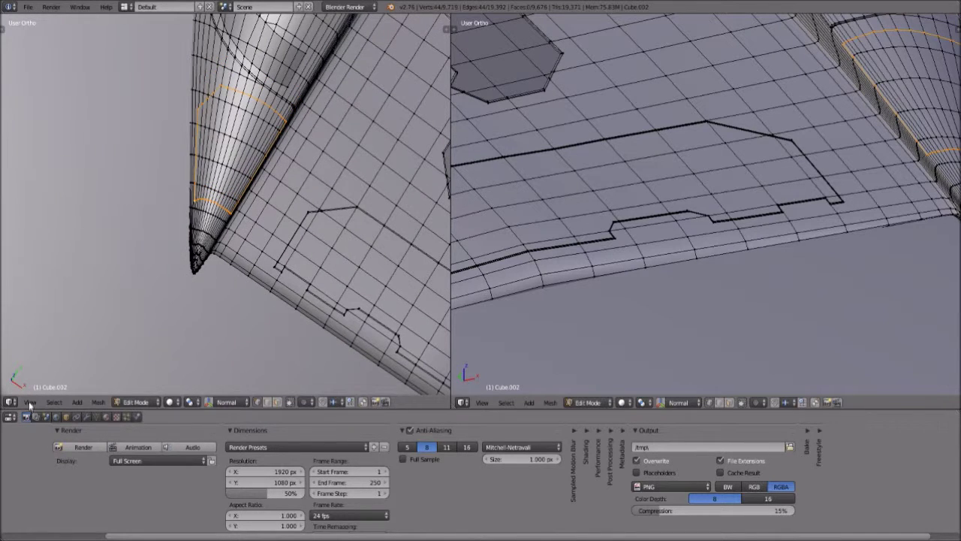
pyautogui.click(30, 403)
pyautogui.click(52, 350)
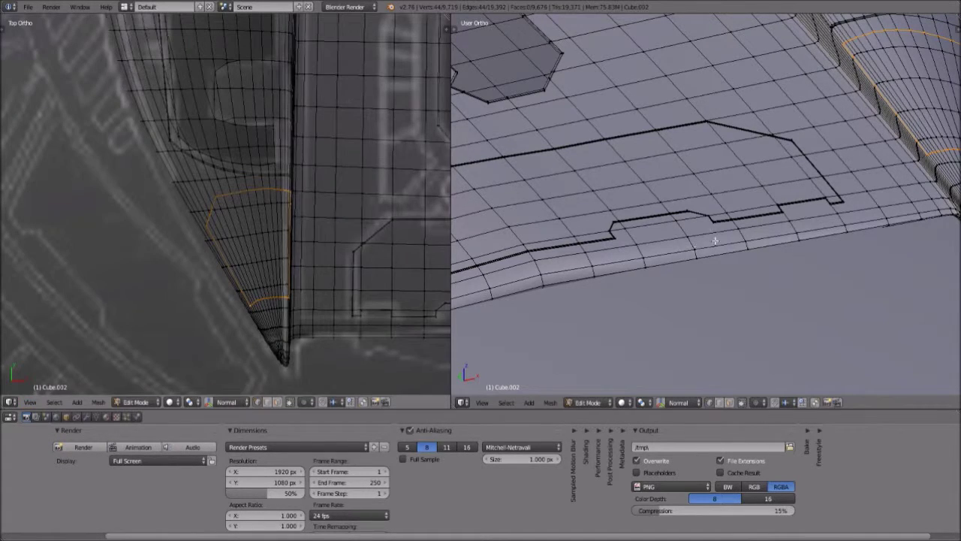
pyautogui.moveTo(715, 241); pyautogui.dragTo(681, 238, button='middle')
pyautogui.scroll(-2, 609, 247)
pyautogui.keyDown('shift'); pyautogui.moveTo(611, 251); pyautogui.dragTo(744, 223, button='middle'); pyautogui.keyUp('shift')
pyautogui.scroll(6, 727, 239)
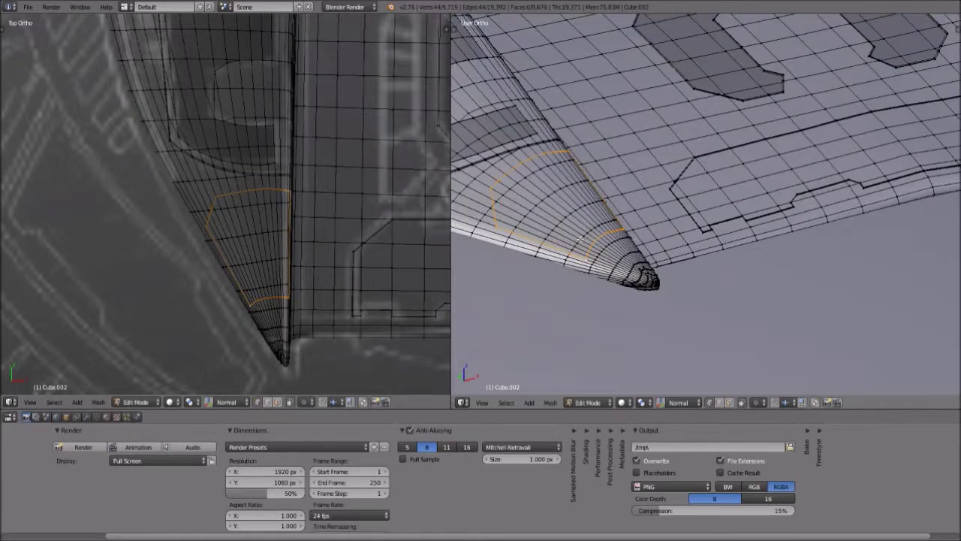
pyautogui.keyDown('shift'); pyautogui.moveTo(588, 198); pyautogui.dragTo(705, 214, button='middle'); pyautogui.keyUp('shift')
pyautogui.scroll(5, 704, 213)
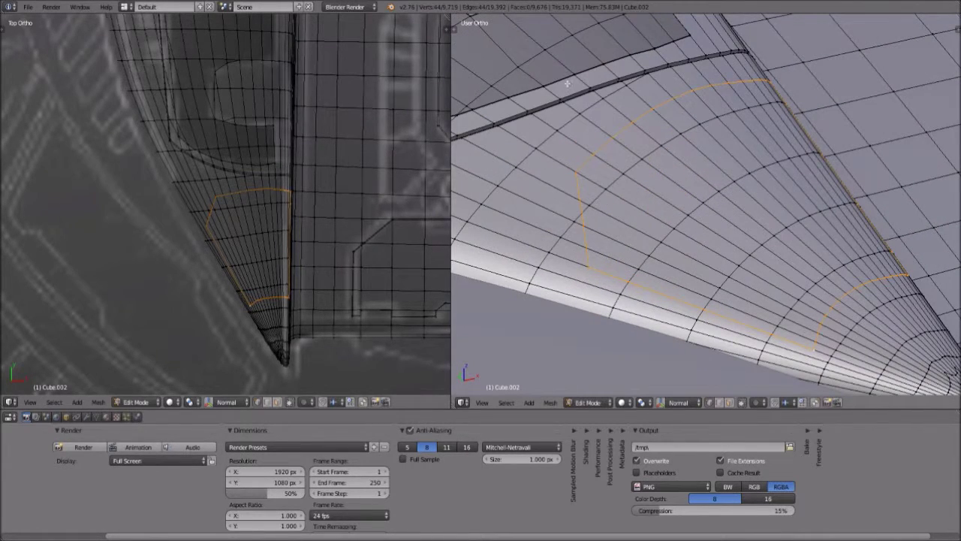
pyautogui.scroll(1, 528, 89)
pyautogui.scroll(1, 634, 189)
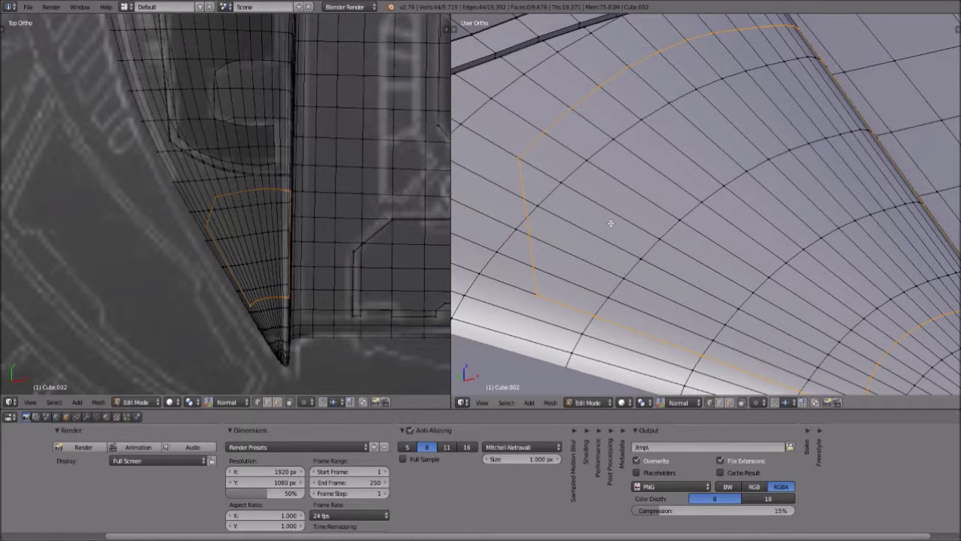
# - Bevel the selected panel outline with one segment and an offset of about 0.0019
pyautogui.scroll(-1, 611, 223)
pyautogui.hotkey('ctrl', 'b')
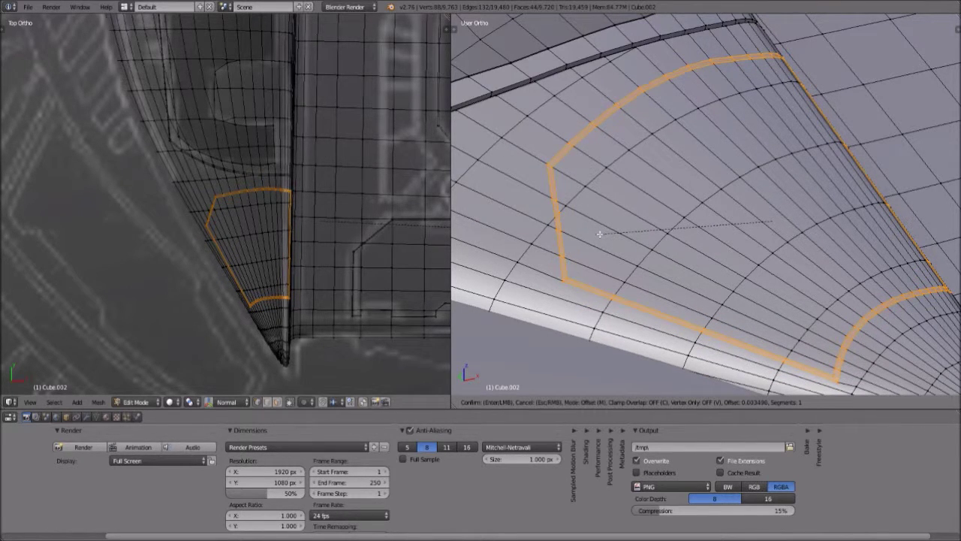
pyautogui.scroll(1, 599, 234)
pyautogui.scroll(-3, 600, 233)
pyautogui.scroll(1, 602, 234)
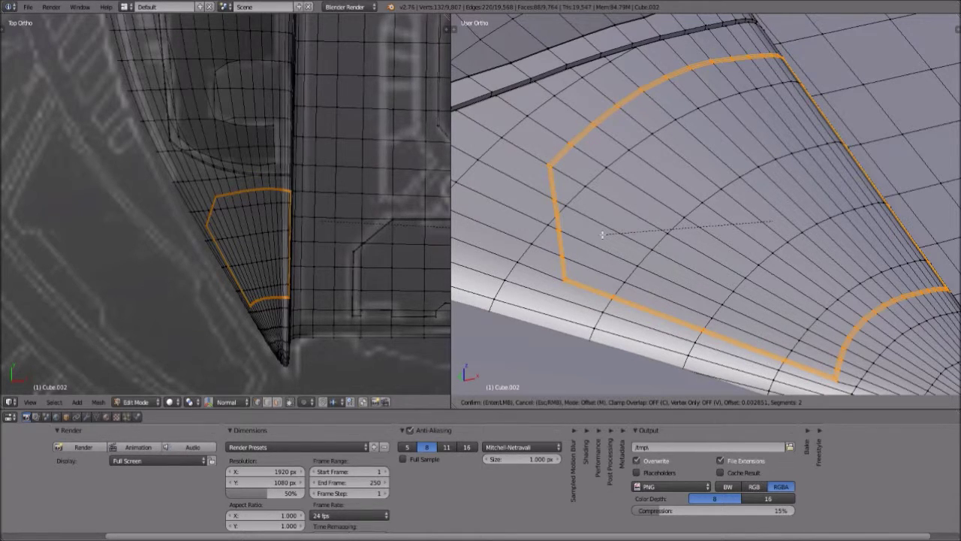
pyautogui.scroll(-1, 602, 235)
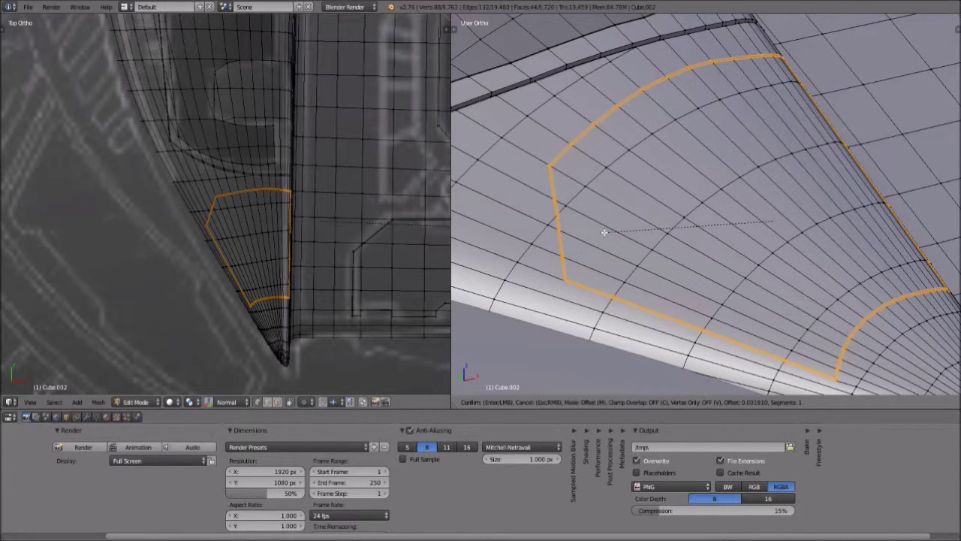
pyautogui.click(604, 233)
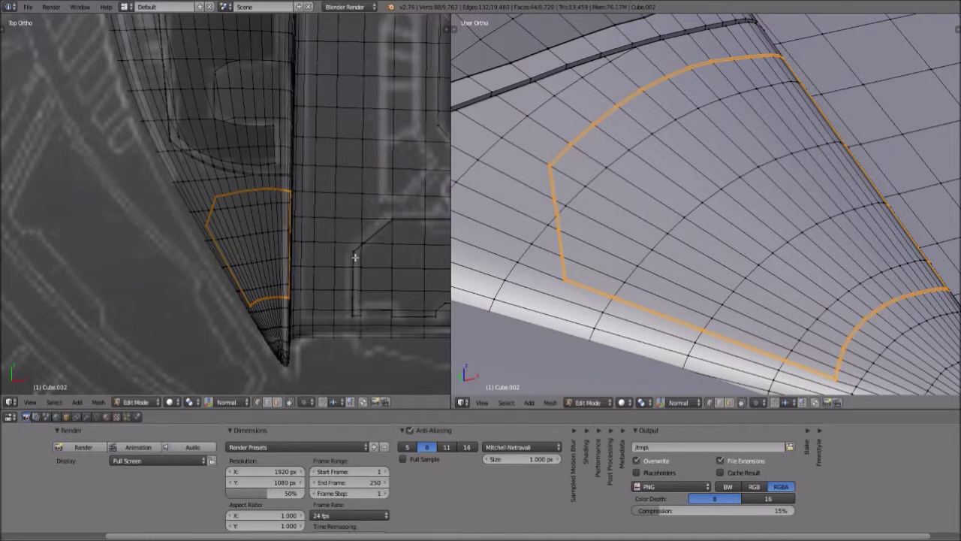
# - Extrude the beveled outline strip slightly inward along its normals to form a groove, and switch the hull to Object Mode
pyautogui.scroll(8, 350, 257)
pyautogui.scroll(-1, 357, 253)
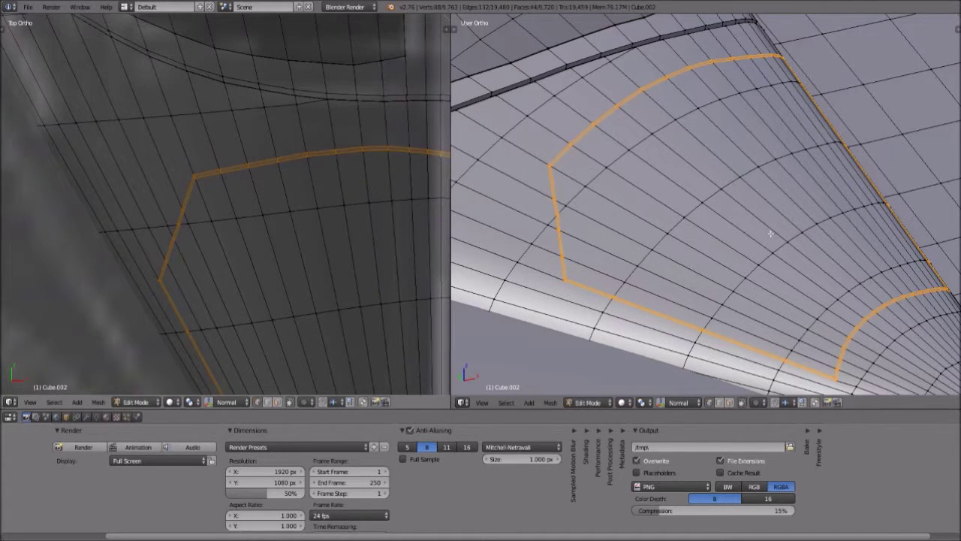
pyautogui.scroll(1, 759, 224)
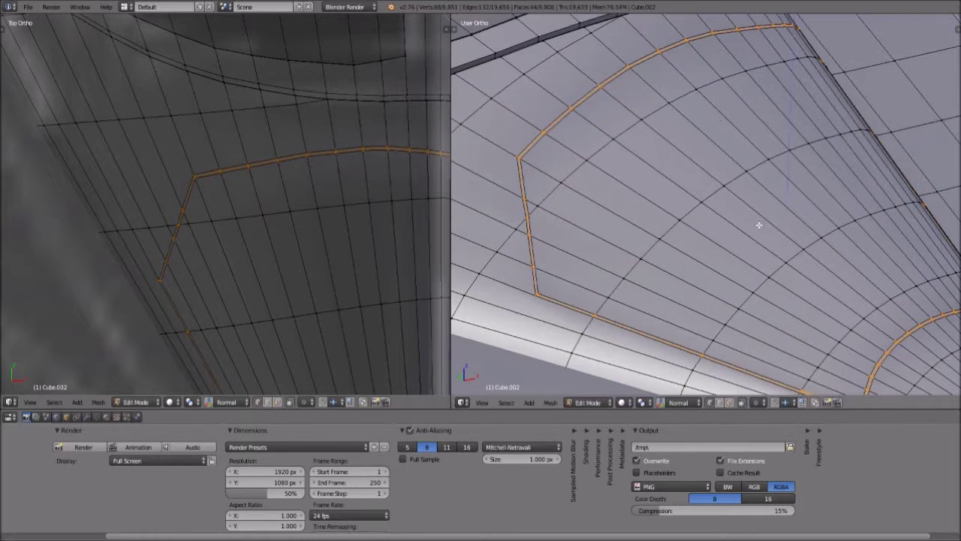
pyautogui.press('e')
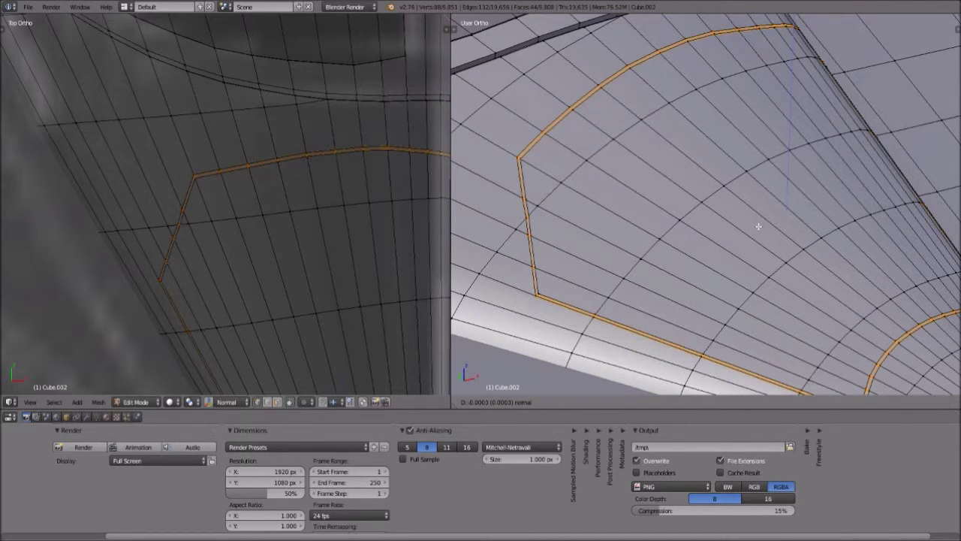
pyautogui.click(633, 328)
pyautogui.click(593, 402)
pyautogui.click(586, 391)
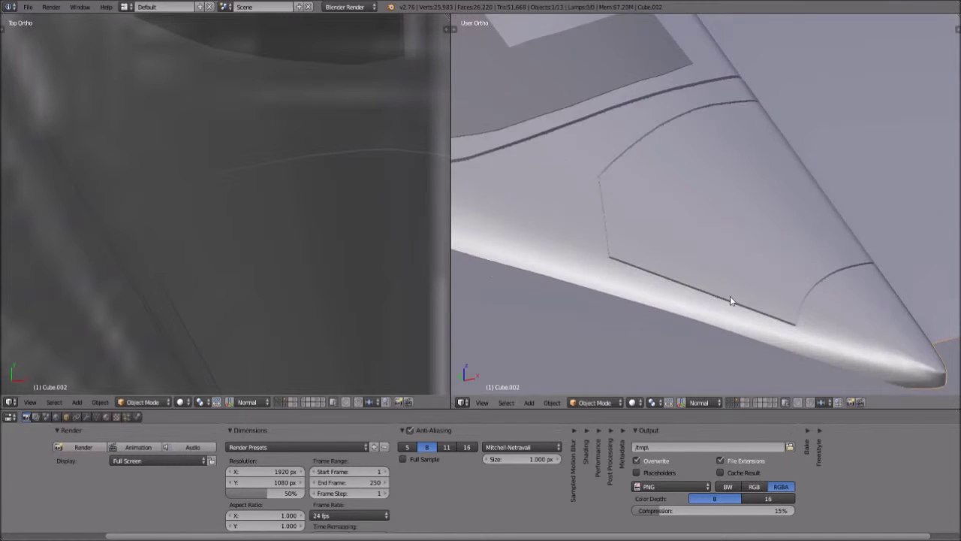
# - Examine the recessed panel line on the shaded front tip from several angles and distances
pyautogui.scroll(-3, 729, 296)
pyautogui.moveTo(757, 229); pyautogui.dragTo(717, 237, button='middle')
pyautogui.scroll(-5, 717, 237)
pyautogui.moveTo(801, 256); pyautogui.dragTo(739, 145, button='middle')
pyautogui.scroll(6, 758, 249)
pyautogui.scroll(2, 707, 241)
pyautogui.scroll(-3, 715, 233)
pyautogui.scroll(8, 717, 238)
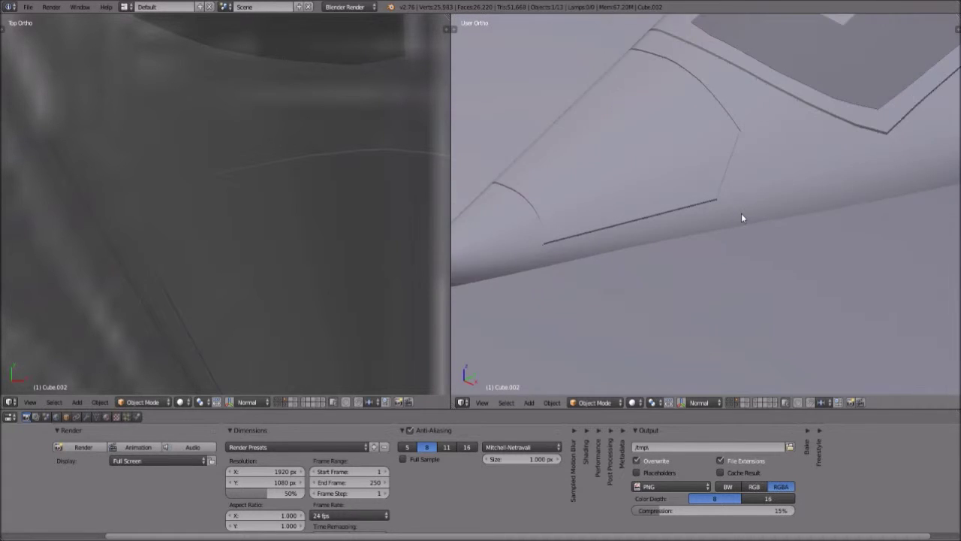
pyautogui.scroll(-4, 740, 215)
pyautogui.scroll(3, 728, 223)
pyautogui.scroll(-1, 728, 223)
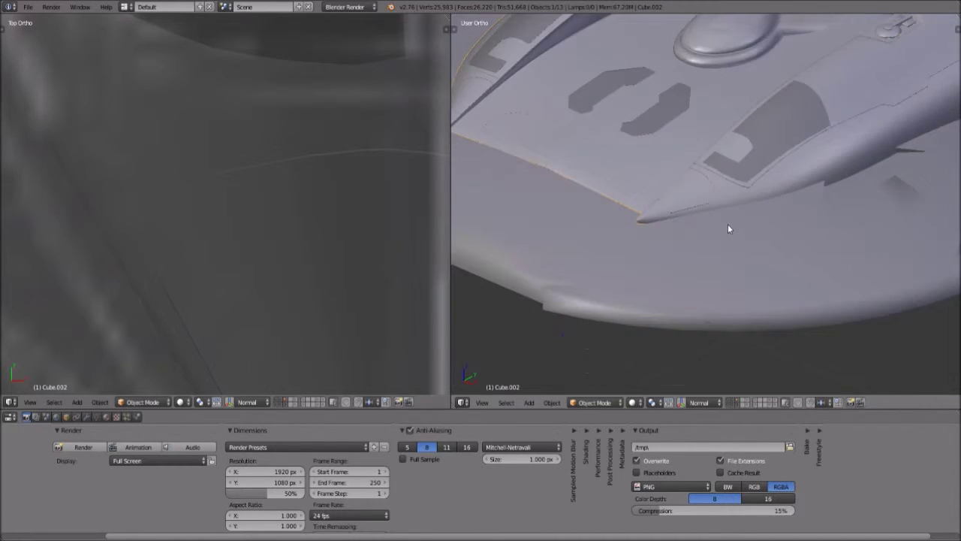
pyautogui.scroll(4, 728, 223)
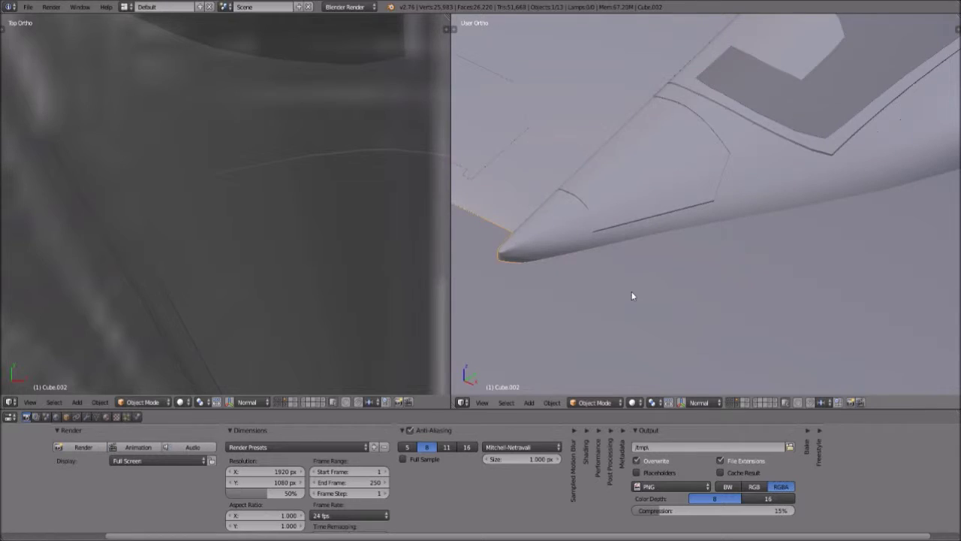
pyautogui.scroll(-1, 632, 296)
# - Return the hull to Edit Mode and examine the mesh around the tip's inner edge from above and from the side
pyautogui.click(603, 403)
pyautogui.click(604, 378)
pyautogui.moveTo(603, 214); pyautogui.dragTo(683, 229, button='middle')
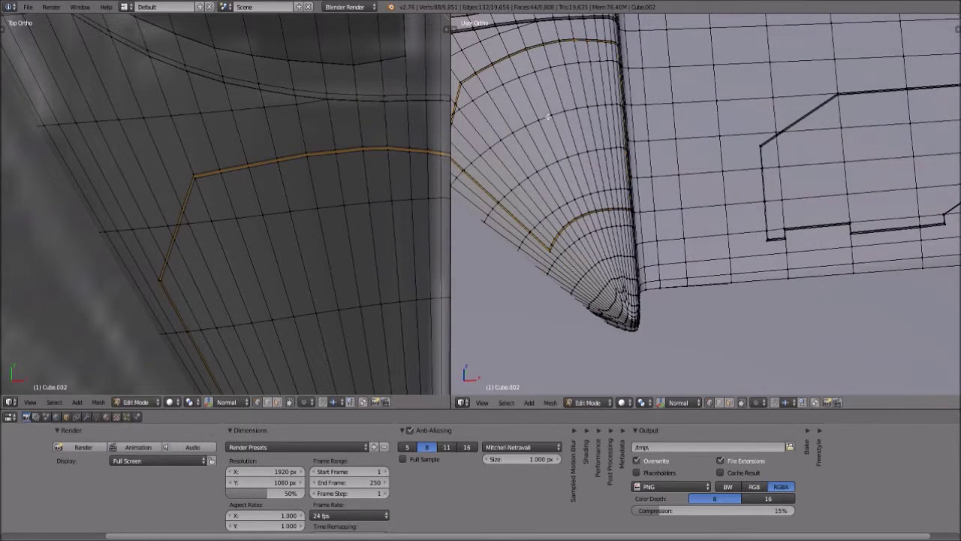
pyautogui.scroll(3, 596, 133)
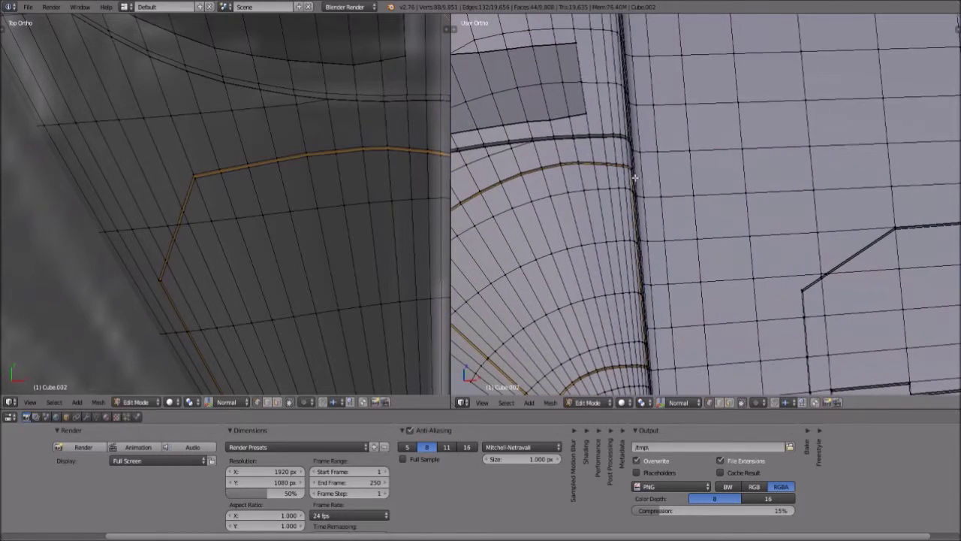
pyautogui.scroll(-8, 596, 219)
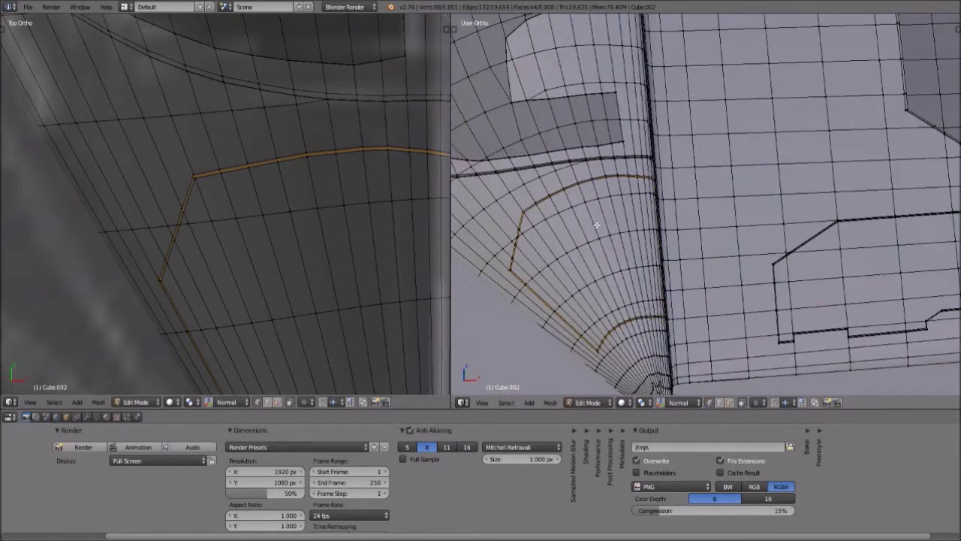
pyautogui.moveTo(732, 216); pyautogui.dragTo(754, 238, button='middle')
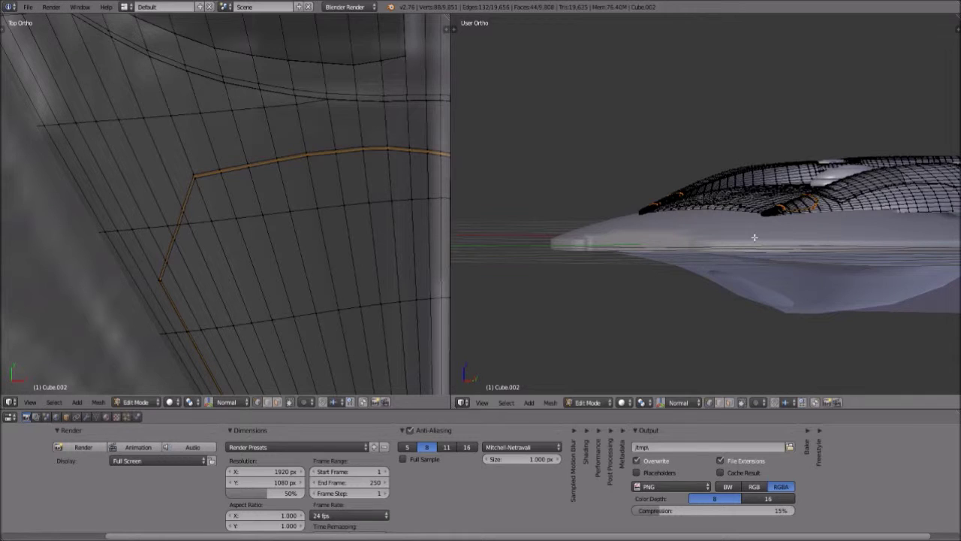
pyautogui.scroll(3, 755, 237)
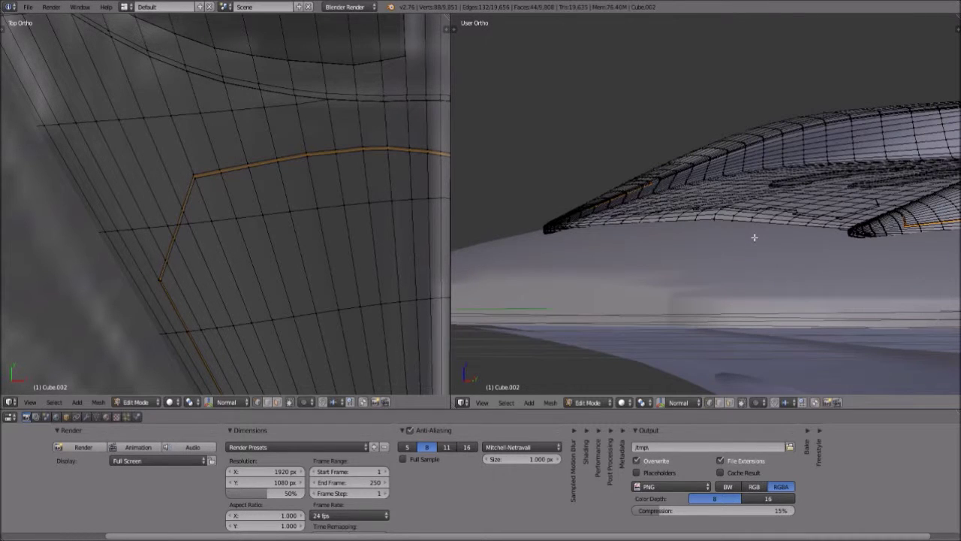
pyautogui.scroll(5, 636, 230)
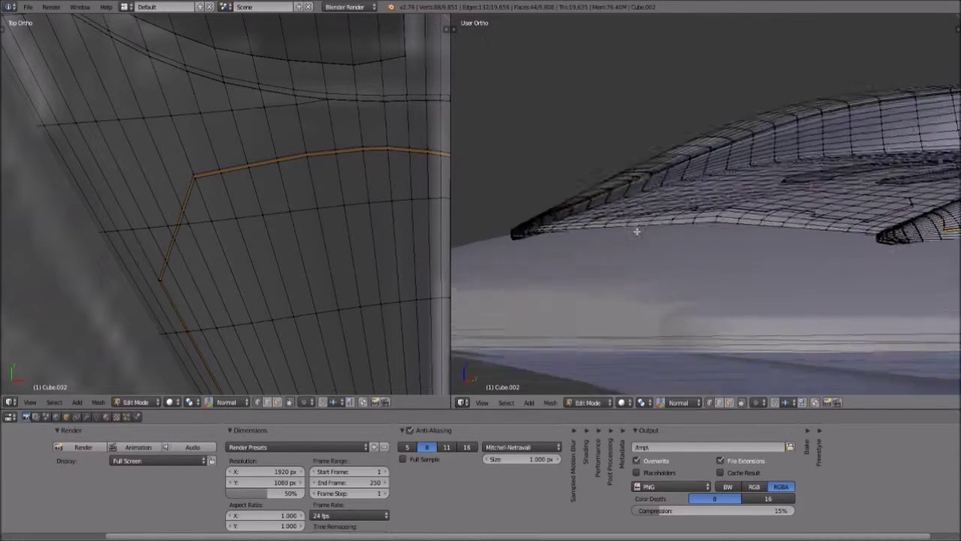
pyautogui.moveTo(583, 159); pyautogui.dragTo(740, 204, button='middle')
pyautogui.scroll(2, 740, 204)
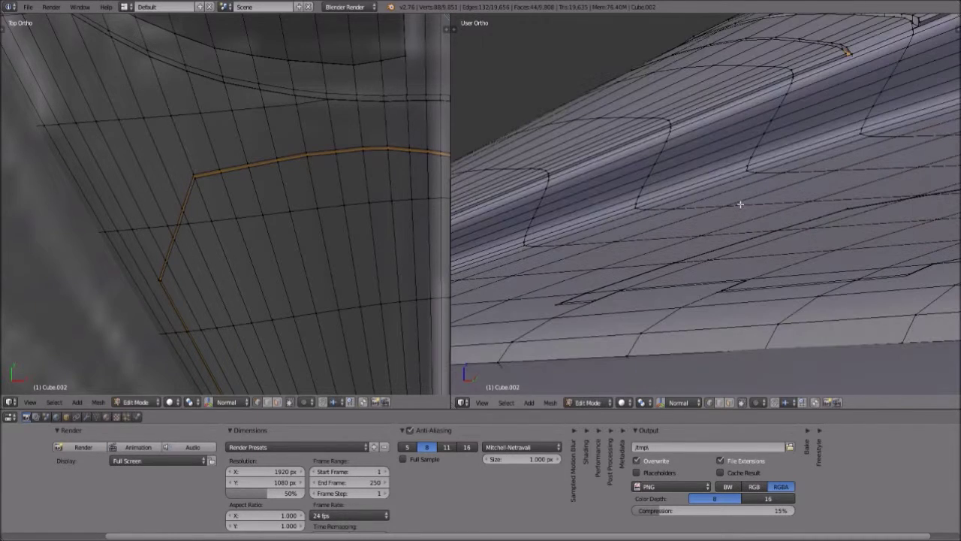
pyautogui.scroll(-15, 741, 204)
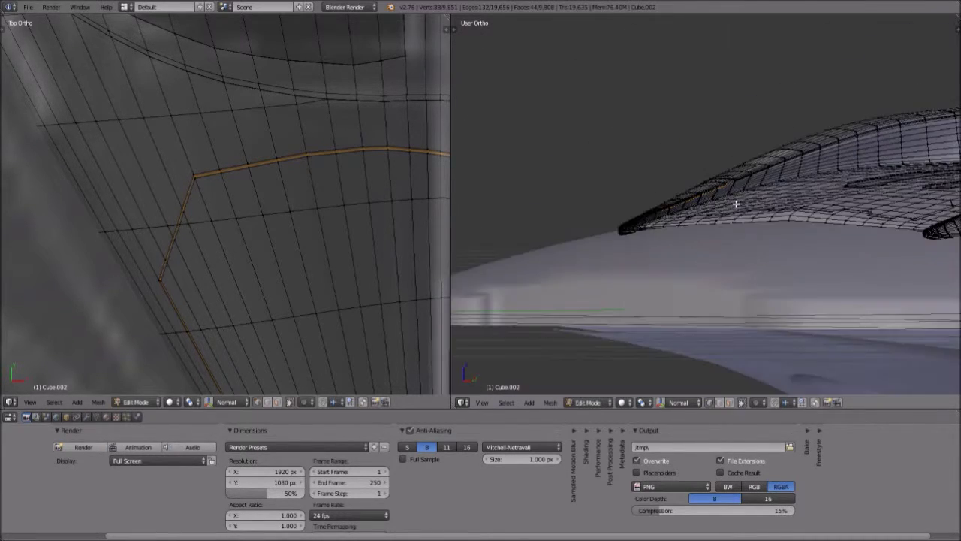
pyautogui.moveTo(716, 191); pyautogui.dragTo(786, 243, button='middle')
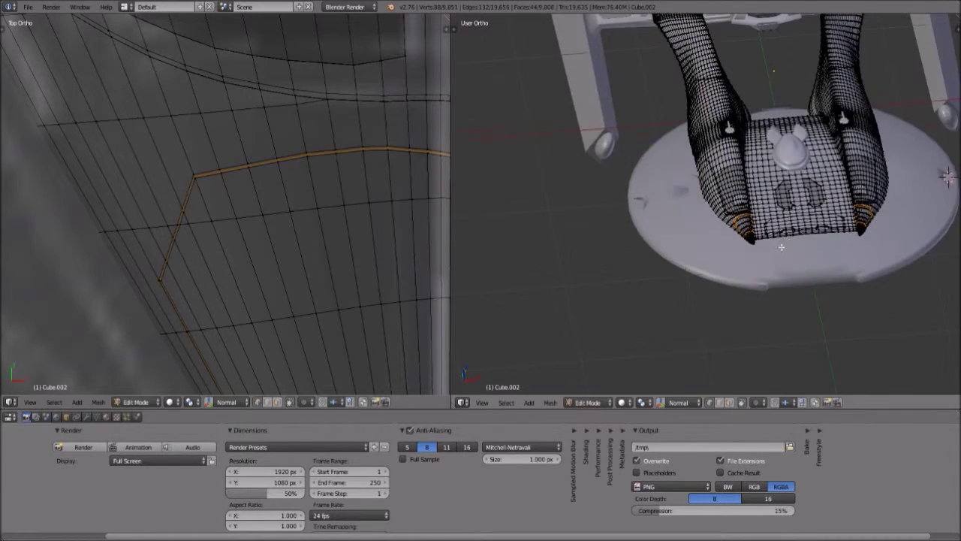
# - Examine the hull mesh behind the tip and compare it with the blueprint's panel details in top view
pyautogui.scroll(3, 785, 244)
pyautogui.scroll(2, 747, 122)
pyautogui.keyDown('shift'); pyautogui.moveTo(746, 122); pyautogui.dragTo(618, 225, button='middle'); pyautogui.keyUp('shift')
pyautogui.scroll(-2, 211, 262)
pyautogui.scroll(-6, 246, 260)
pyautogui.scroll(5, 246, 260)
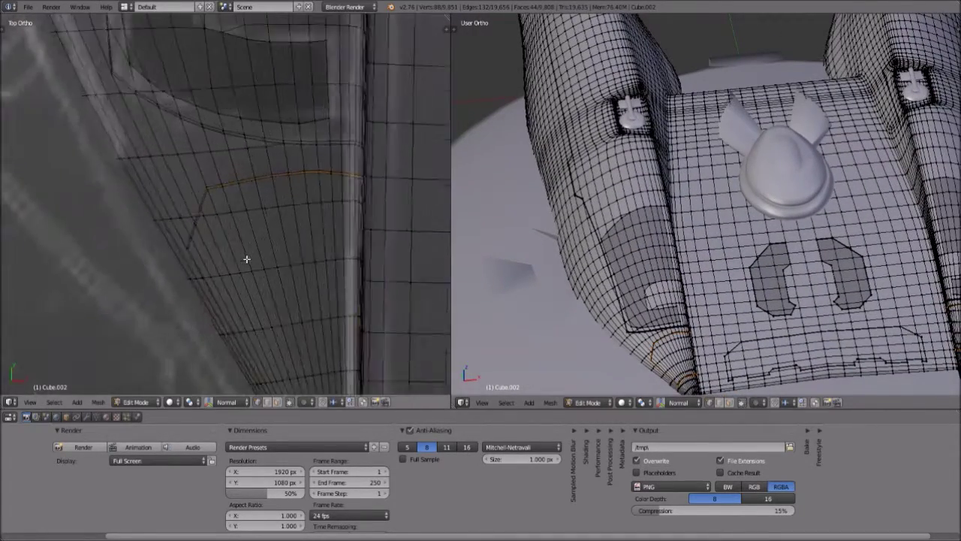
pyautogui.scroll(-2, 247, 260)
pyautogui.scroll(-1, 238, 145)
pyautogui.keyDown('shift'); pyautogui.moveTo(221, 21); pyautogui.dragTo(206, 142, button='middle'); pyautogui.keyUp('shift')
pyautogui.scroll(-1, 218, 120)
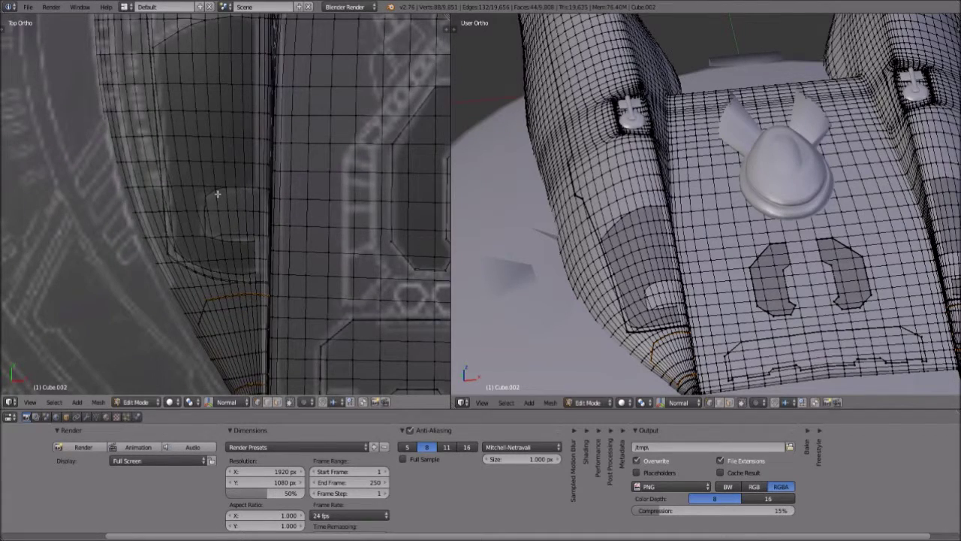
pyautogui.scroll(-1, 217, 194)
# - Frame the selected panel groove and inspect the surrounding tip and front edge of the hull
pyautogui.press('KP_Decimal')
pyautogui.scroll(-6, 592, 191)
pyautogui.scroll(-2, 607, 185)
pyautogui.scroll(7, 650, 164)
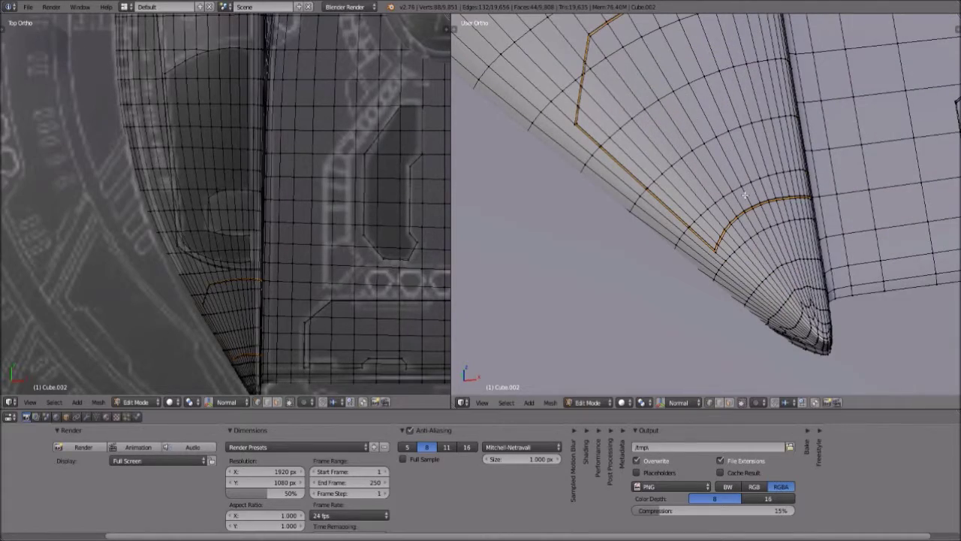
pyautogui.scroll(-4, 745, 195)
pyautogui.moveTo(744, 123); pyautogui.dragTo(705, 178, button='middle')
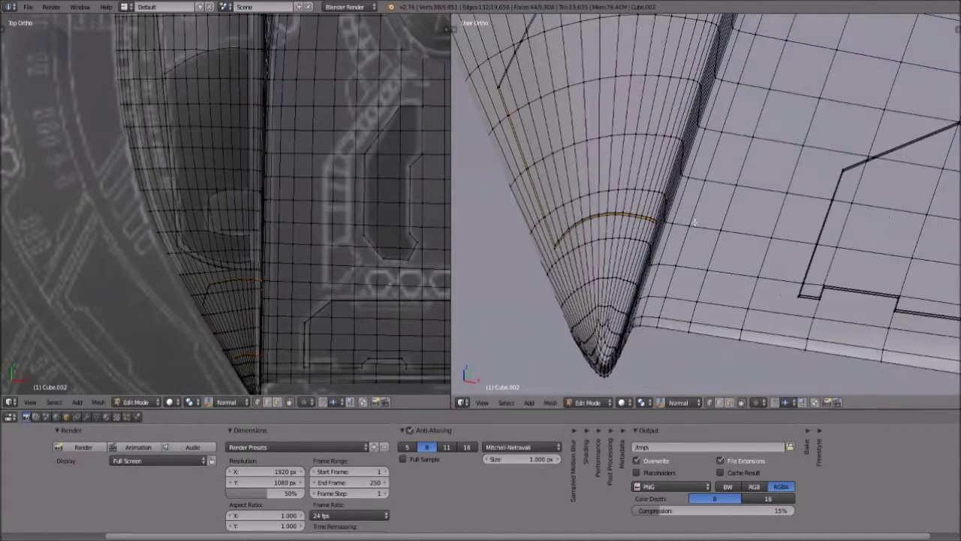
pyautogui.scroll(4, 695, 222)
pyautogui.scroll(-6, 747, 237)
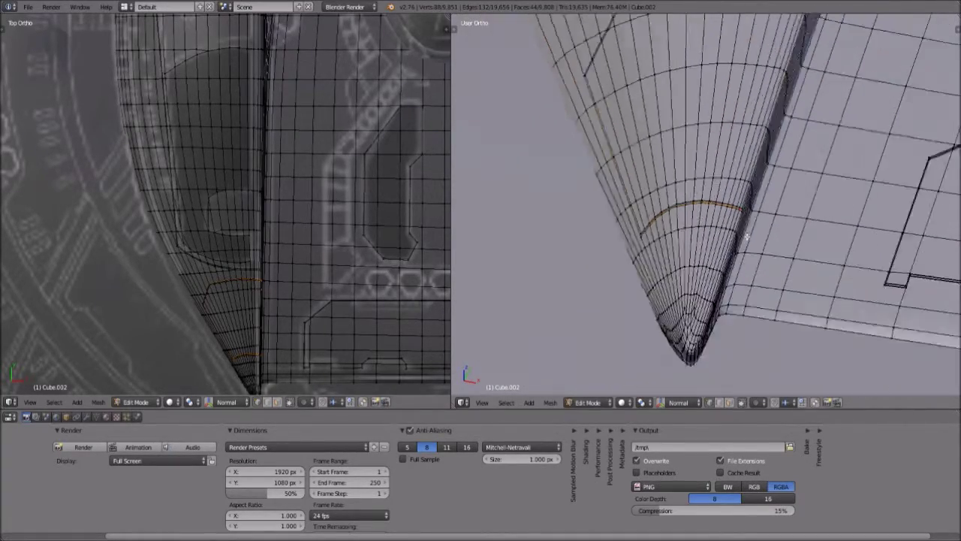
pyautogui.moveTo(693, 174); pyautogui.dragTo(686, 197, button='middle')
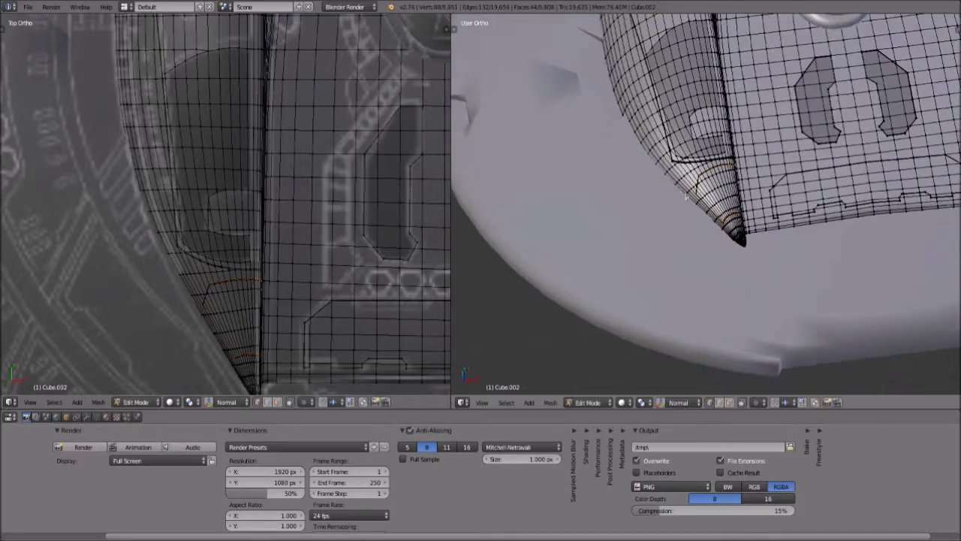
pyautogui.moveTo(740, 239); pyautogui.dragTo(738, 212, button='middle')
pyautogui.scroll(-4, 786, 163)
pyautogui.scroll(4, 737, 212)
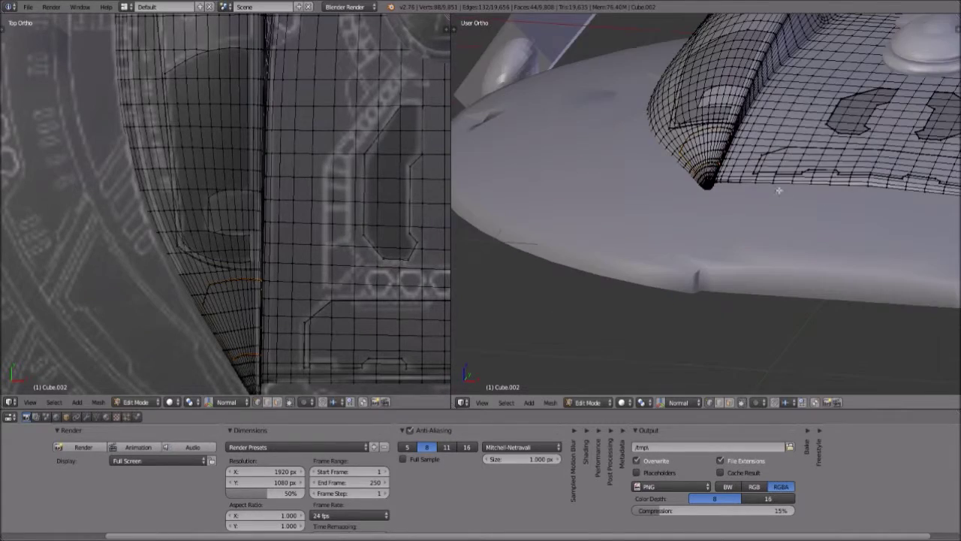
# - Examine the hull's front tip mesh up close and from across the whole ship
pyautogui.scroll(-5, 774, 197)
pyautogui.scroll(6, 739, 242)
pyautogui.moveTo(740, 242); pyautogui.dragTo(718, 211, button='middle')
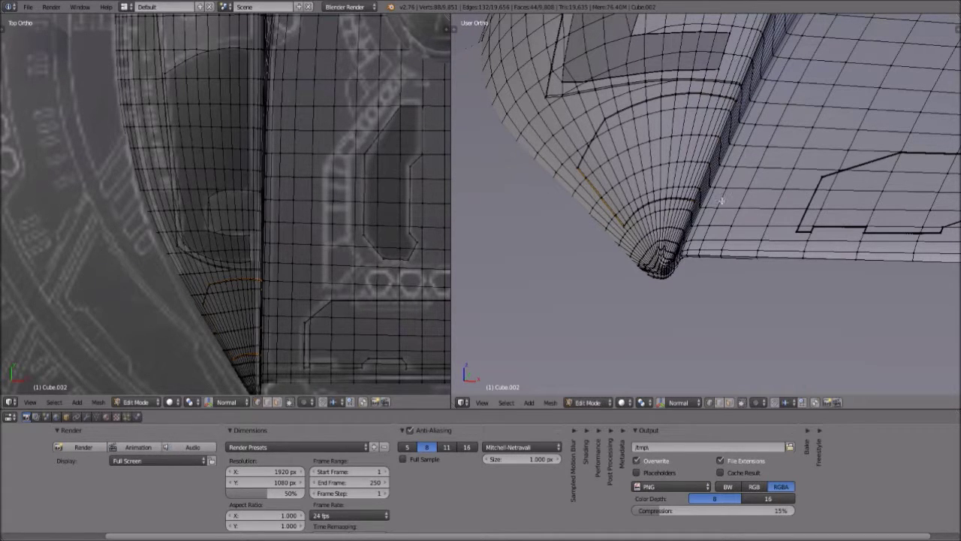
pyautogui.scroll(-12, 719, 200)
pyautogui.scroll(9, 736, 202)
pyautogui.scroll(4, 742, 203)
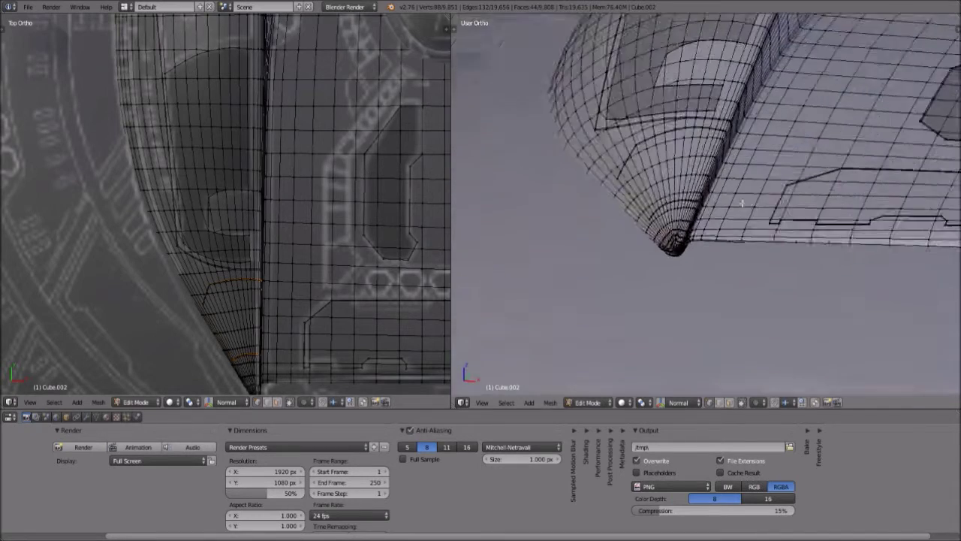
pyautogui.moveTo(742, 204); pyautogui.dragTo(736, 208, button='middle')
pyautogui.scroll(-12, 741, 204)
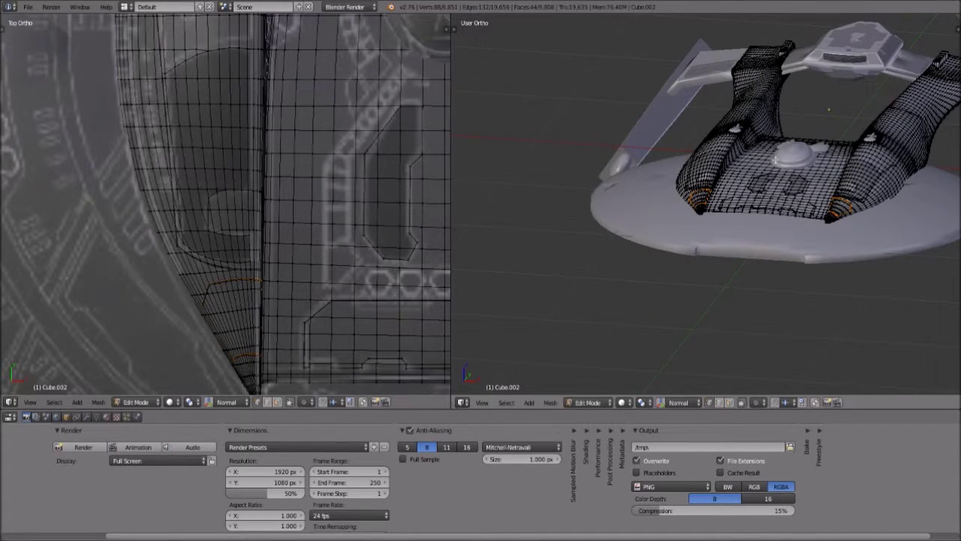
pyautogui.moveTo(685, 251); pyautogui.dragTo(736, 269, button='middle')
pyautogui.scroll(-3, 637, 160)
pyautogui.scroll(-2, 832, 161)
pyautogui.scroll(-8, 220, 246)
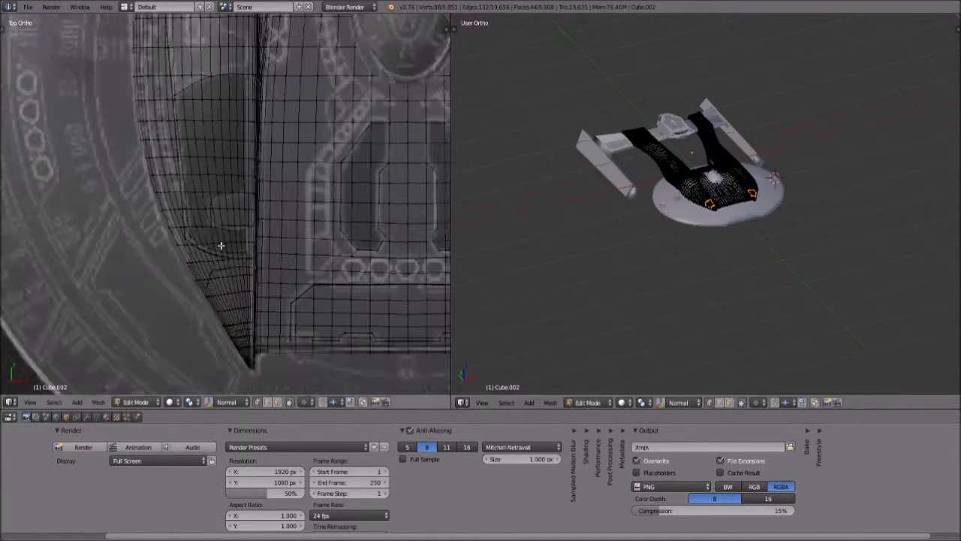
# - Compare the hull mesh behind the recessed panel with the blueprint's panel details in top view
pyautogui.scroll(8, 253, 271)
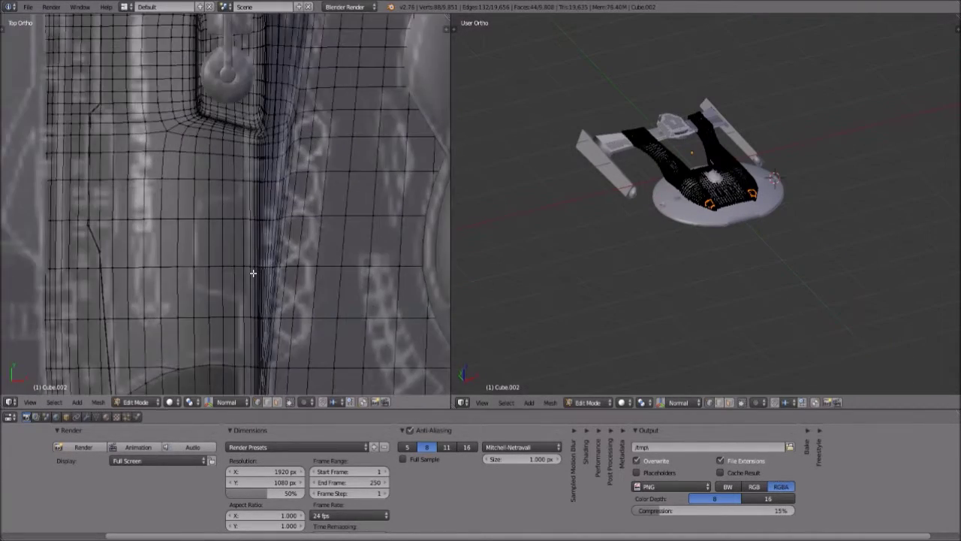
pyautogui.scroll(-8, 253, 272)
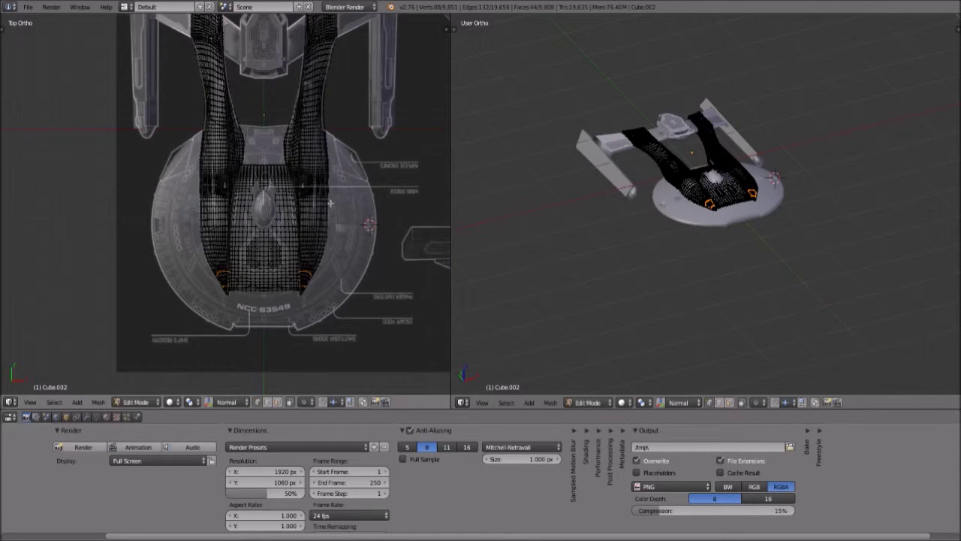
pyautogui.moveTo(273, 252); pyautogui.dragTo(173, 270, button='middle')
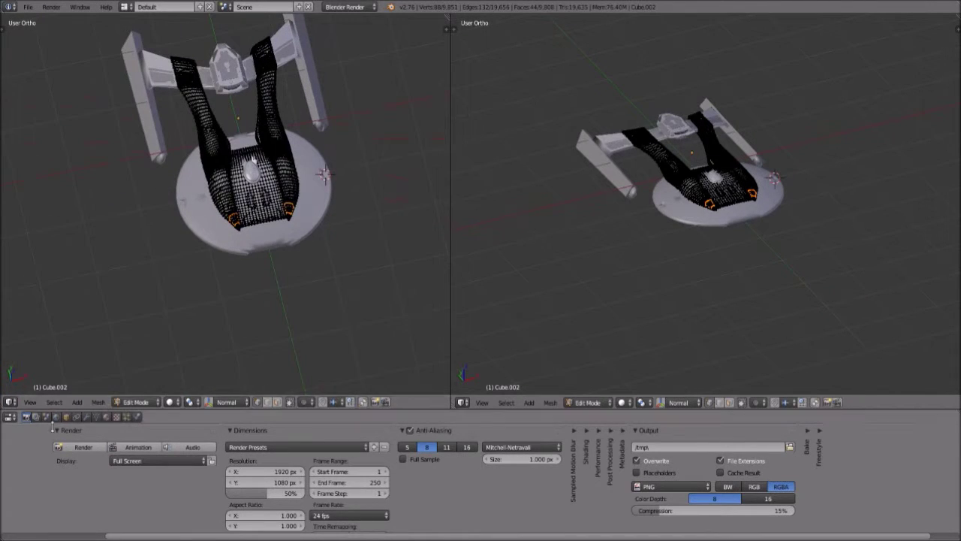
pyautogui.click(28, 402)
pyautogui.click(34, 362)
pyautogui.scroll(6, 187, 156)
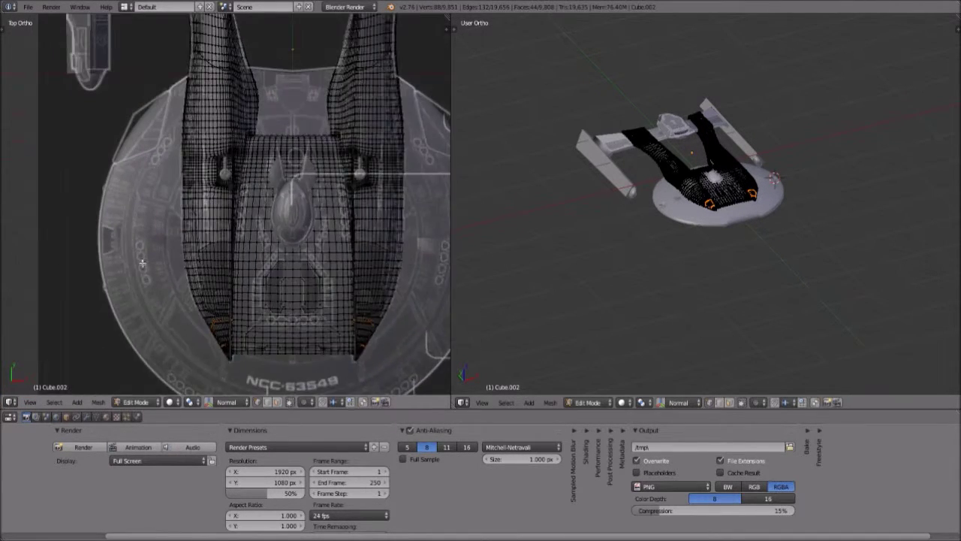
pyautogui.scroll(4, 205, 180)
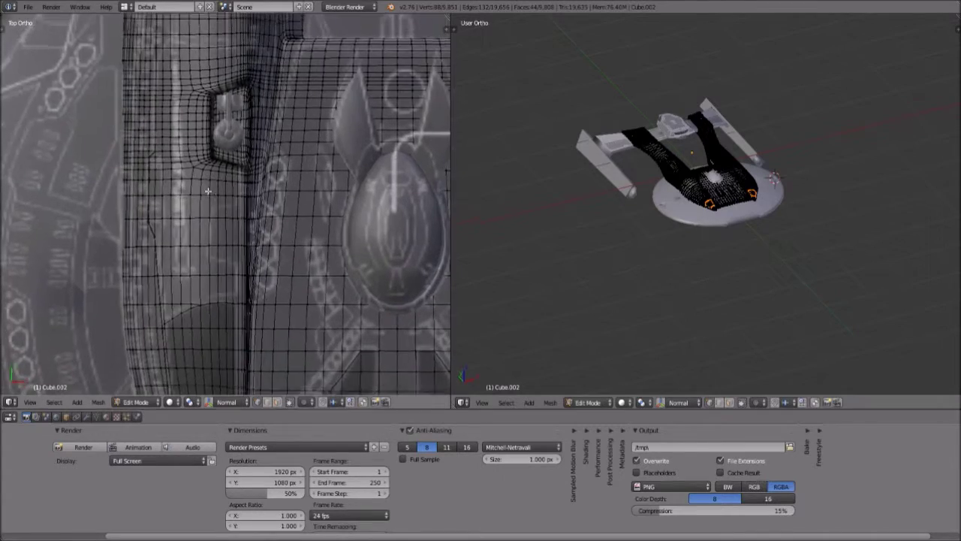
pyautogui.scroll(-8, 211, 233)
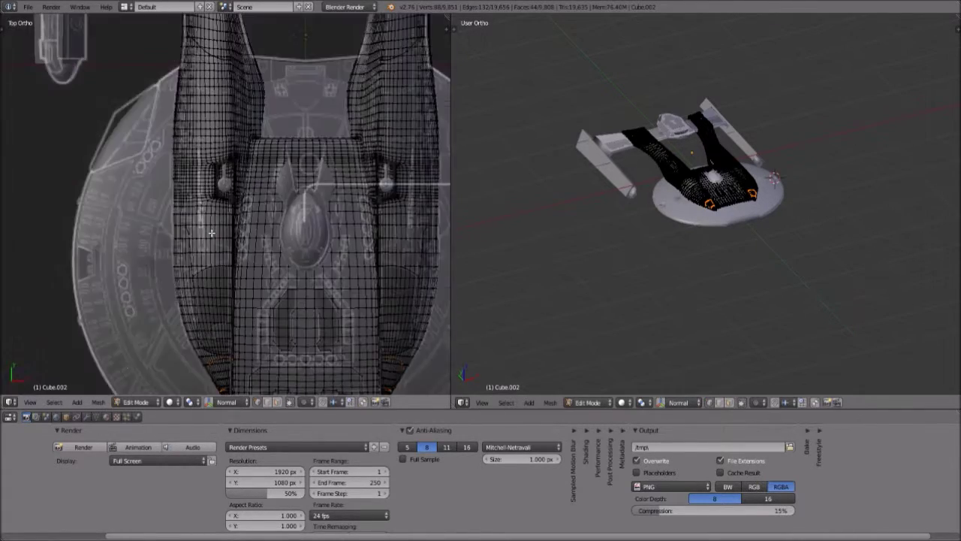
pyautogui.scroll(7, 212, 233)
pyautogui.scroll(-2, 213, 233)
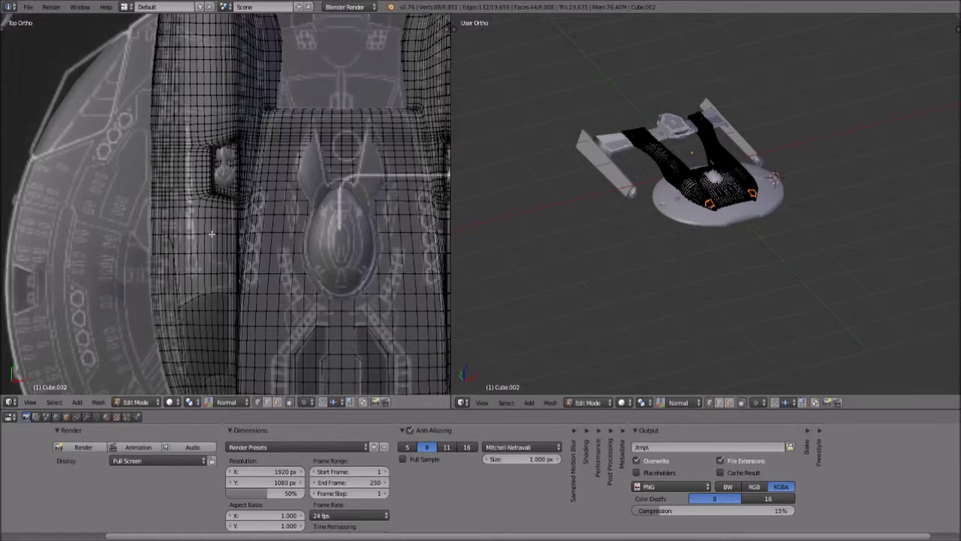
pyautogui.scroll(2, 211, 233)
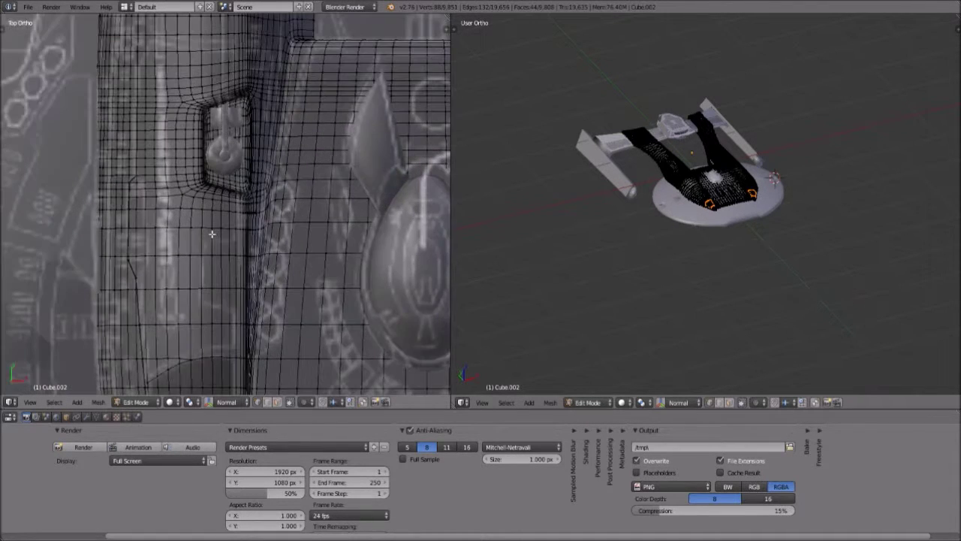
pyautogui.scroll(3, 256, 212)
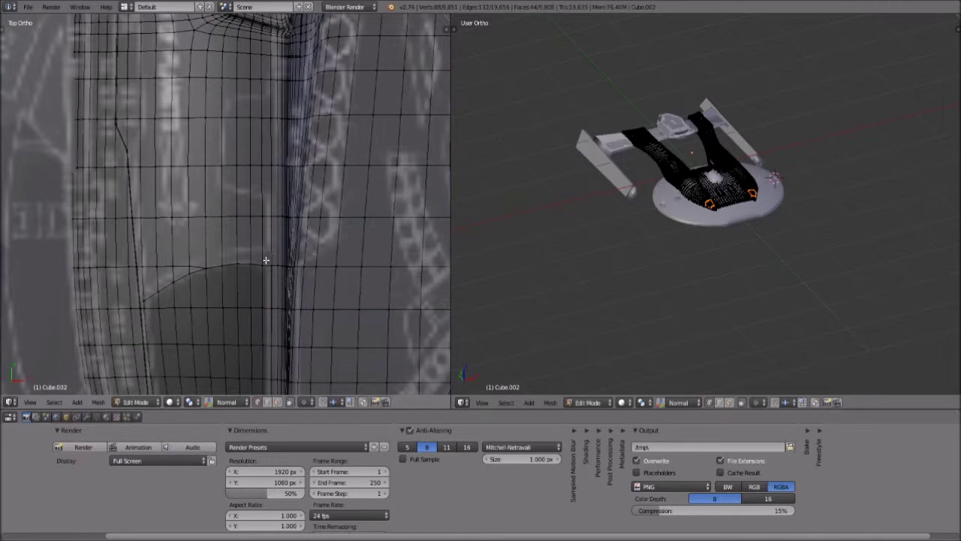
# - Knife-cut a curved line just behind the dark recessed panel's rear edge, following the blueprint from its inner to its outer corner
pyautogui.scroll(3, 266, 261)
pyautogui.press('k')
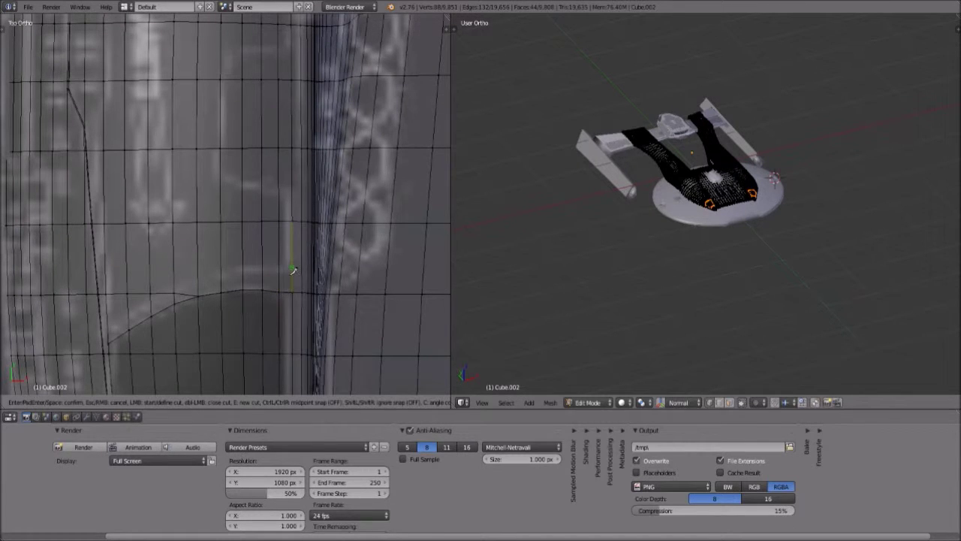
pyautogui.click(292, 269)
pyautogui.moveTo(249, 268)
pyautogui.mouseDown()
pyautogui.moveTo(199, 280)
pyautogui.moveTo(124, 325)
pyautogui.mouseUp()
pyautogui.press('Return')
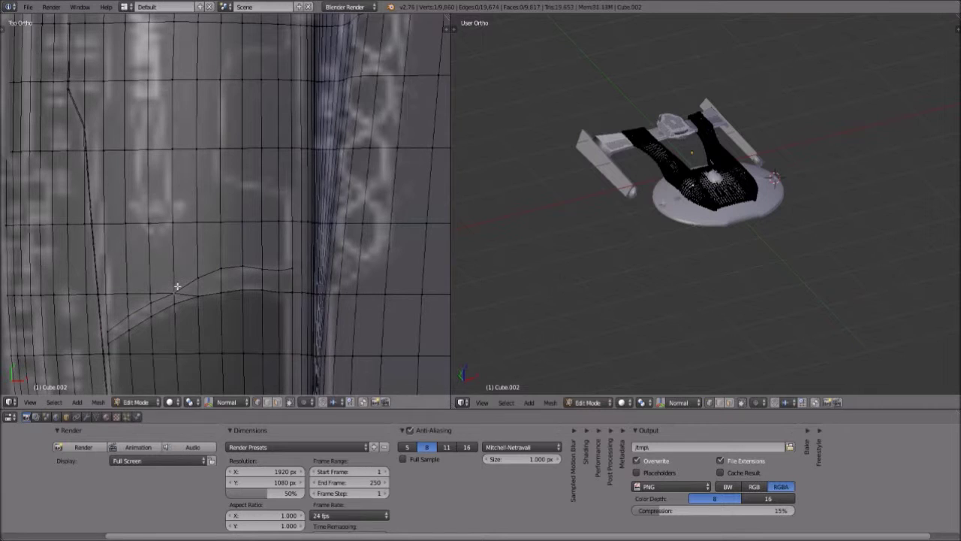
# - Slide individual vertices of the new curved cut along their edges to bring it onto the blueprint line
pyautogui.hotkey('shift', 'v')
pyautogui.click(199, 276)
pyautogui.hotkey('shift', 'v')
pyautogui.click(262, 257)
pyautogui.hotkey('shift', 'v')
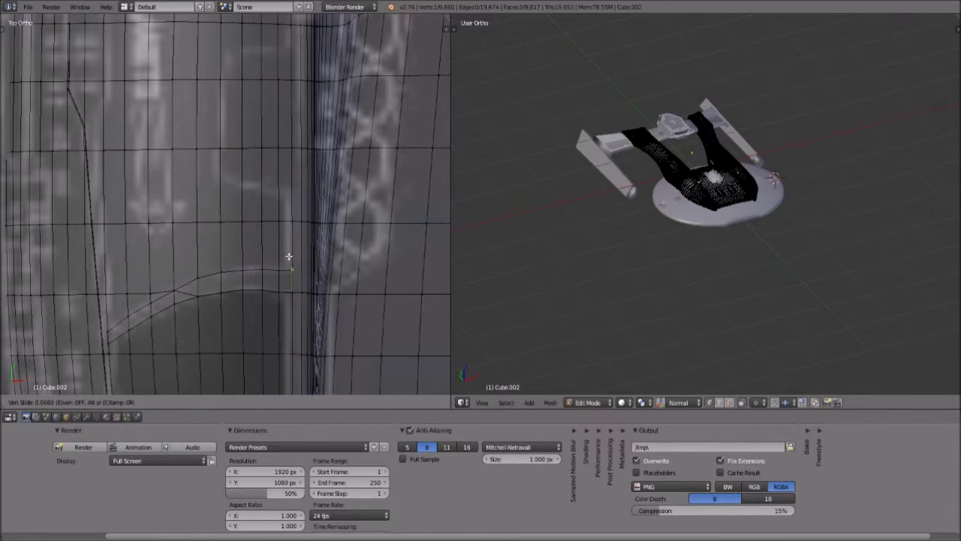
pyautogui.click(193, 273)
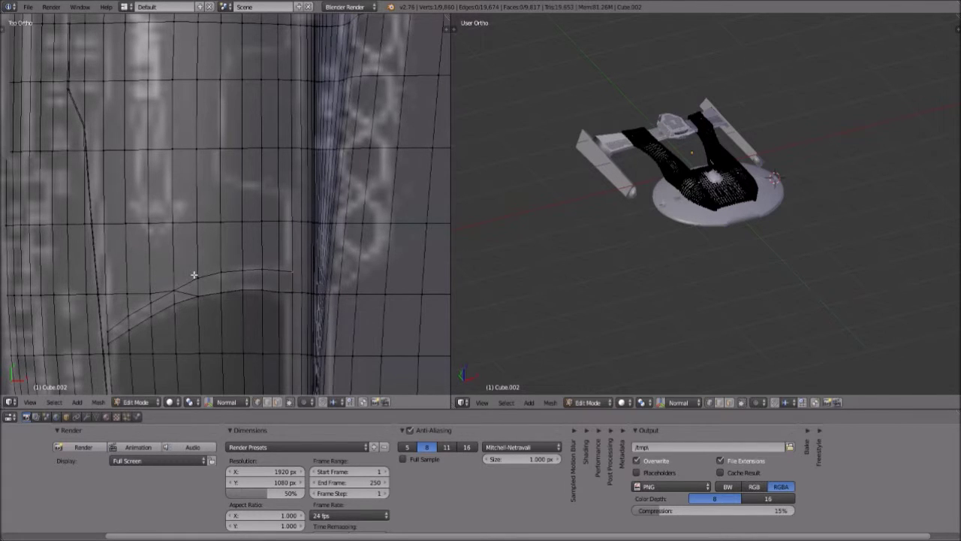
# - Smooth the curved cut's arc by sliding its middle and inner-end vertices along their edges
pyautogui.scroll(1, 194, 274)
pyautogui.hotkey('shift', 'v')
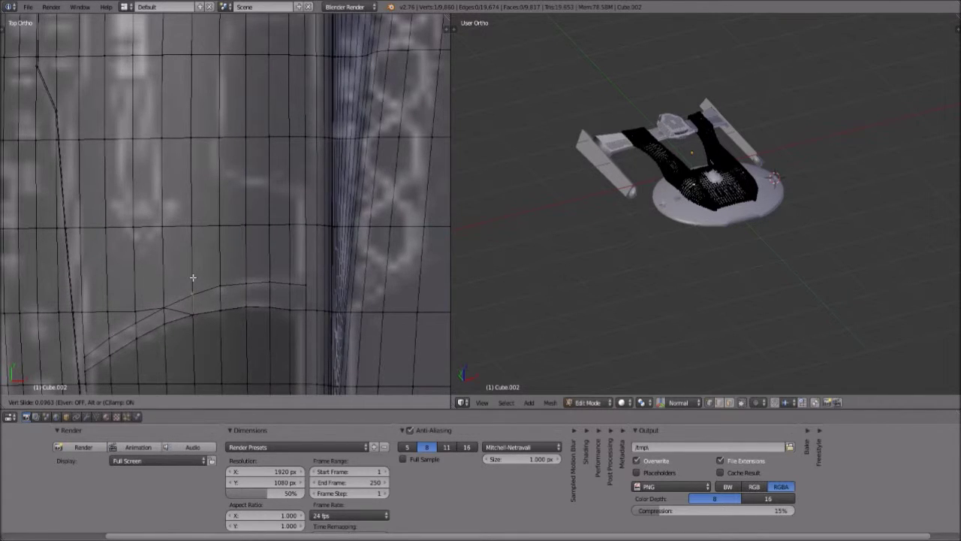
pyautogui.click(226, 273)
pyautogui.hotkey('shift', 'v')
pyautogui.click(240, 276)
pyautogui.hotkey('shift', 'v')
pyautogui.click(266, 273)
pyautogui.press('g')
pyautogui.press('g')
pyautogui.click(271, 276)
pyautogui.press('g')
pyautogui.press('g')
pyautogui.click(303, 283)
# - Check both ends of the new curved cut against the recessed panel's rear edge and the blueprint
pyautogui.click(290, 323)
pyautogui.rightClick(292, 308)
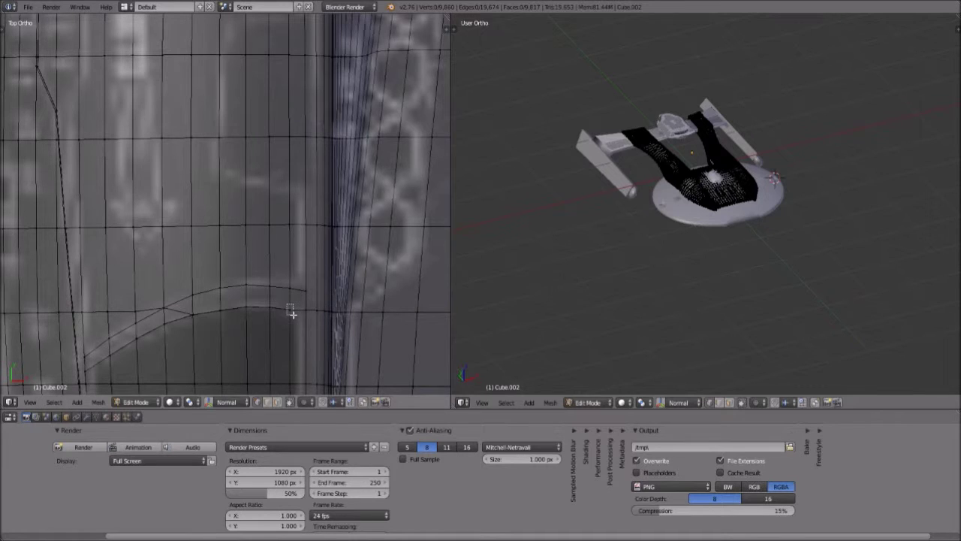
pyautogui.press('g')
pyautogui.press('g')
pyautogui.click(293, 312)
pyautogui.scroll(1, 292, 318)
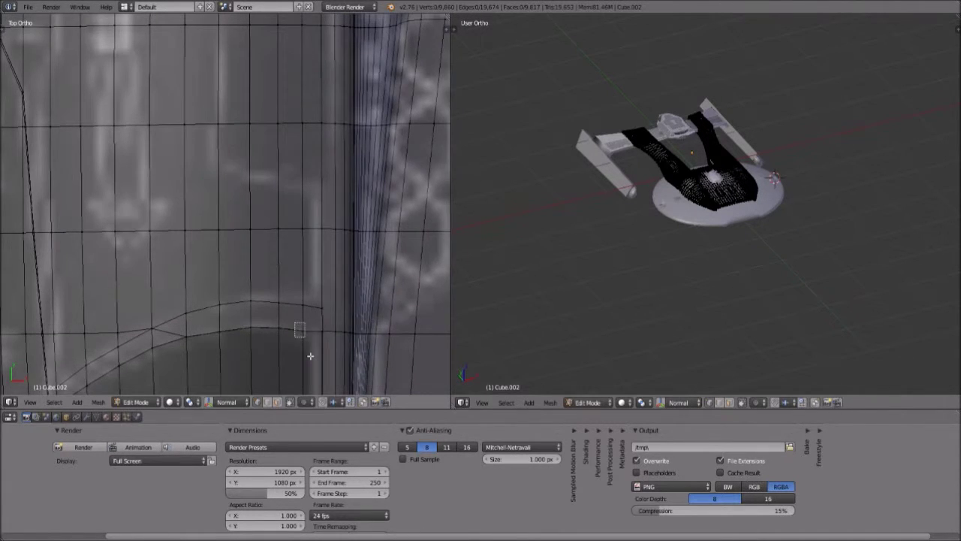
pyautogui.scroll(-1, 310, 357)
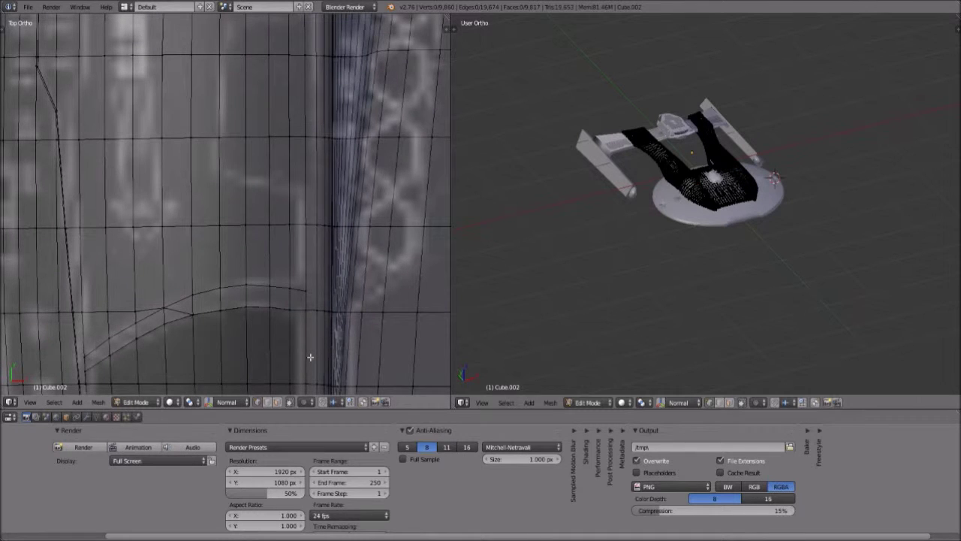
pyautogui.scroll(2, 296, 340)
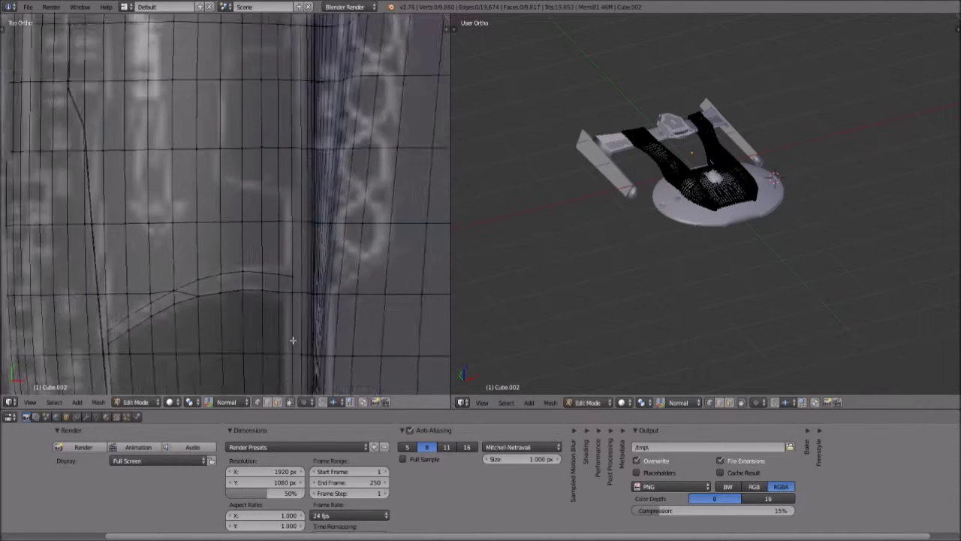
pyautogui.scroll(-3, 294, 337)
pyautogui.scroll(1, 177, 314)
pyautogui.keyDown('shift'); pyautogui.moveTo(209, 311); pyautogui.dragTo(269, 247, button='middle'); pyautogui.keyUp('shift')
pyautogui.scroll(1, 99, 262)
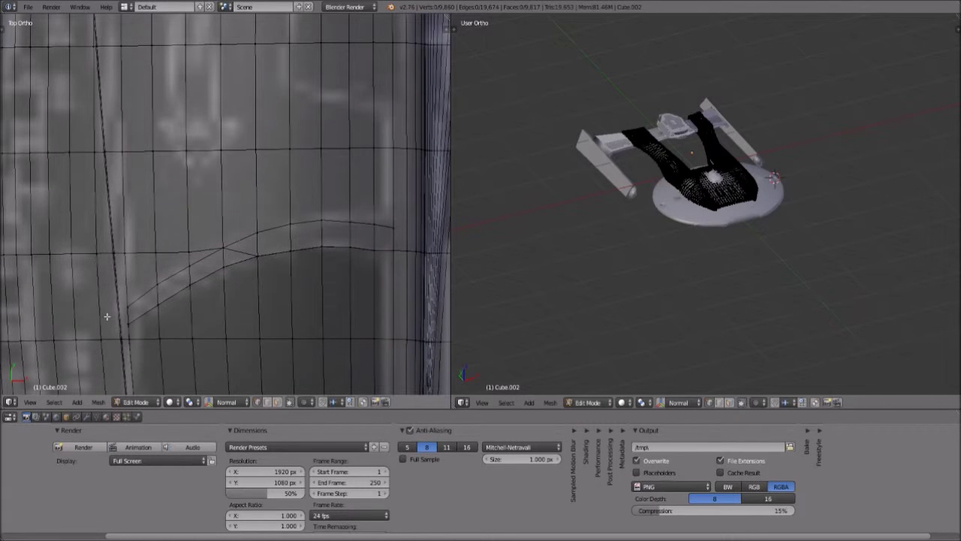
pyautogui.scroll(2, 109, 311)
pyautogui.press('b')
pyautogui.moveTo(115, 308); pyautogui.dragTo(150, 317)
pyautogui.scroll(-4, 242, 318)
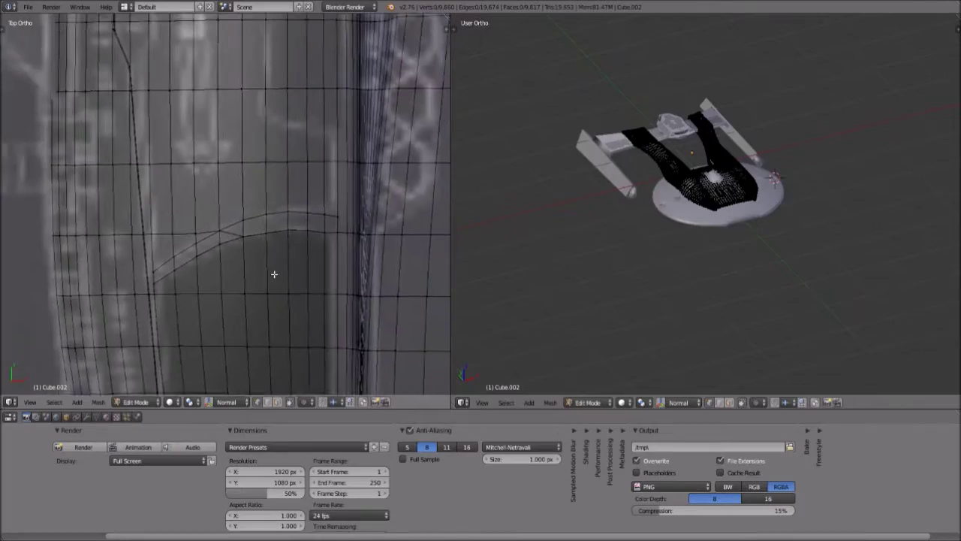
# - Examine the recessed panel's rear edge and wall in perspective and its inner corner from above
pyautogui.scroll(10, 600, 212)
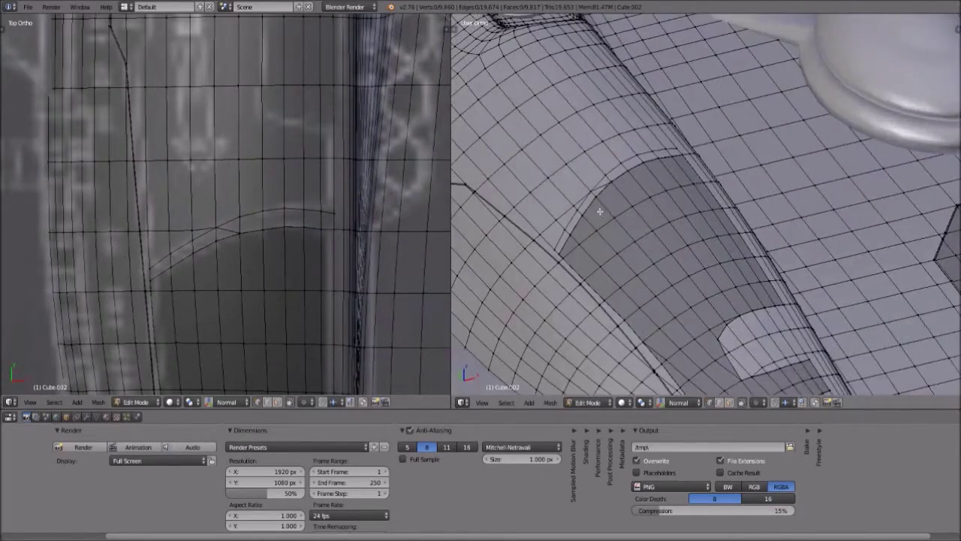
pyautogui.scroll(2, 600, 211)
pyautogui.moveTo(591, 249); pyautogui.dragTo(681, 166, button='middle')
pyautogui.scroll(5, 657, 197)
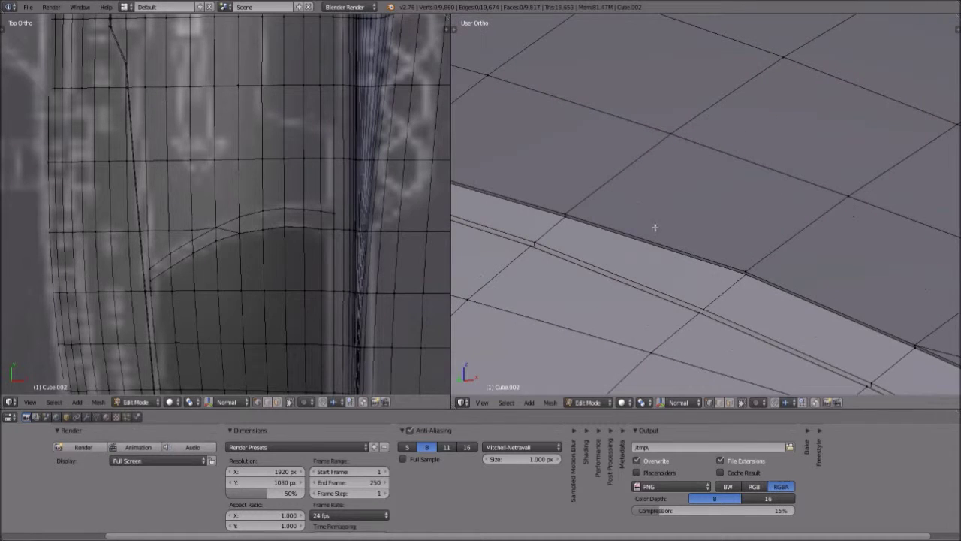
pyautogui.scroll(2, 244, 314)
pyautogui.scroll(2, 313, 267)
pyautogui.keyDown('shift'); pyautogui.moveTo(254, 264); pyautogui.dragTo(55, 254, button='middle'); pyautogui.keyUp('shift')
pyautogui.scroll(1, 193, 290)
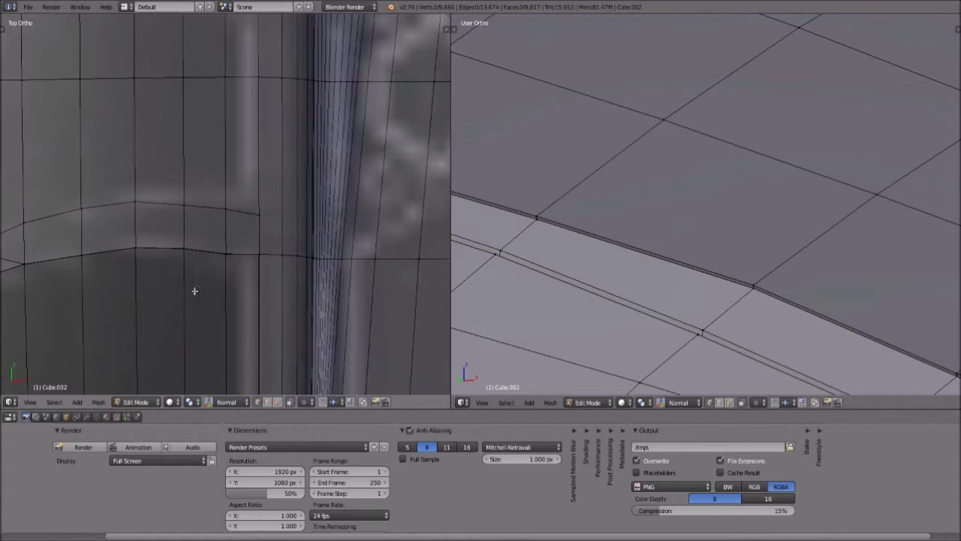
pyautogui.scroll(1, 215, 253)
pyautogui.press('b')
pyautogui.moveTo(213, 252); pyautogui.dragTo(239, 294)
pyautogui.hotkey('shift', 'v')
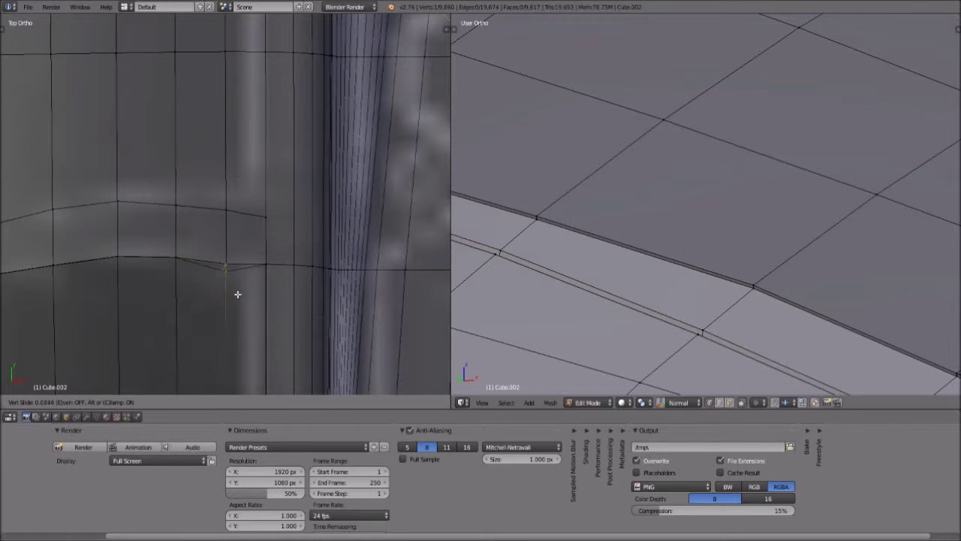
pyautogui.rightClick(239, 288)
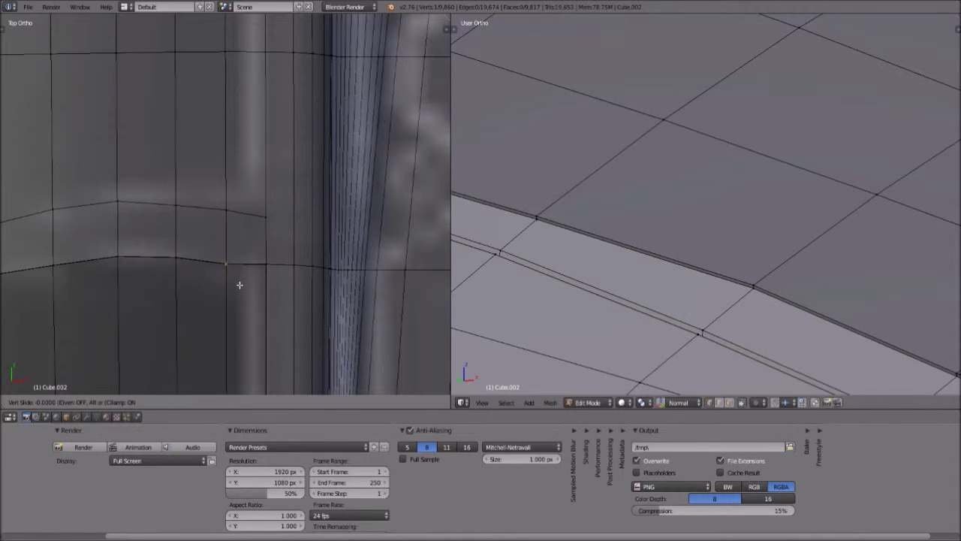
pyautogui.rightClick(235, 278)
pyautogui.hotkey('shift', 'v')
pyautogui.rightClick(233, 265)
# - Slide the rim vertex beside the recessed panel's inner rear corner backward to even out the edge's curve
pyautogui.scroll(-9, 639, 215)
pyautogui.moveTo(639, 215); pyautogui.dragTo(330, 315, button='middle')
pyautogui.scroll(5, 257, 301)
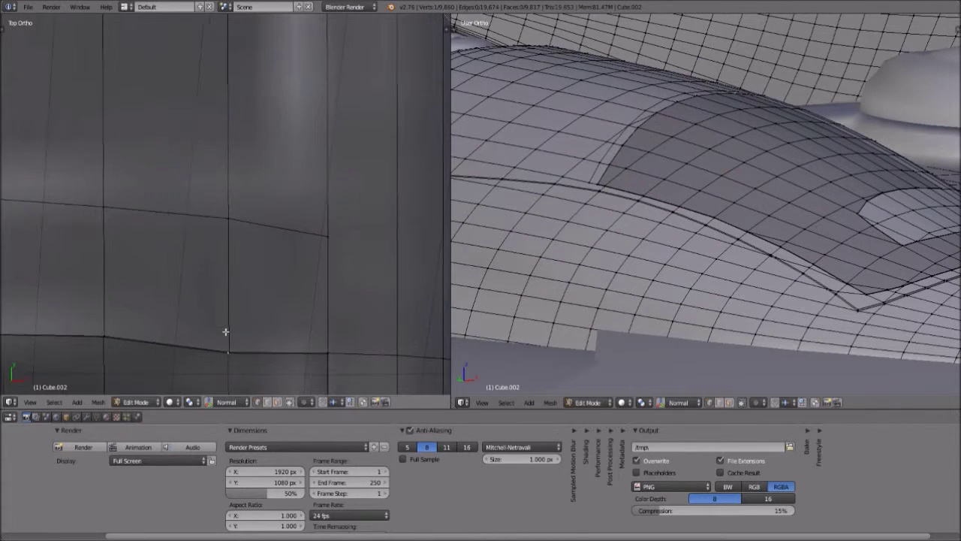
pyautogui.hotkey('shift', 'v')
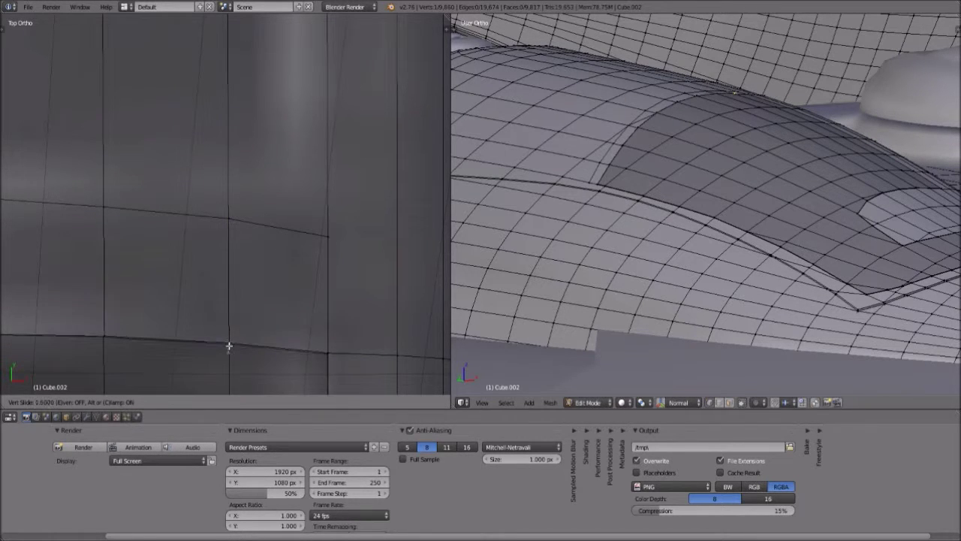
pyautogui.click(229, 349)
# - Examine the recessed panel's rear edge from several angles and its slid rim vertex up close
pyautogui.scroll(-4, 639, 150)
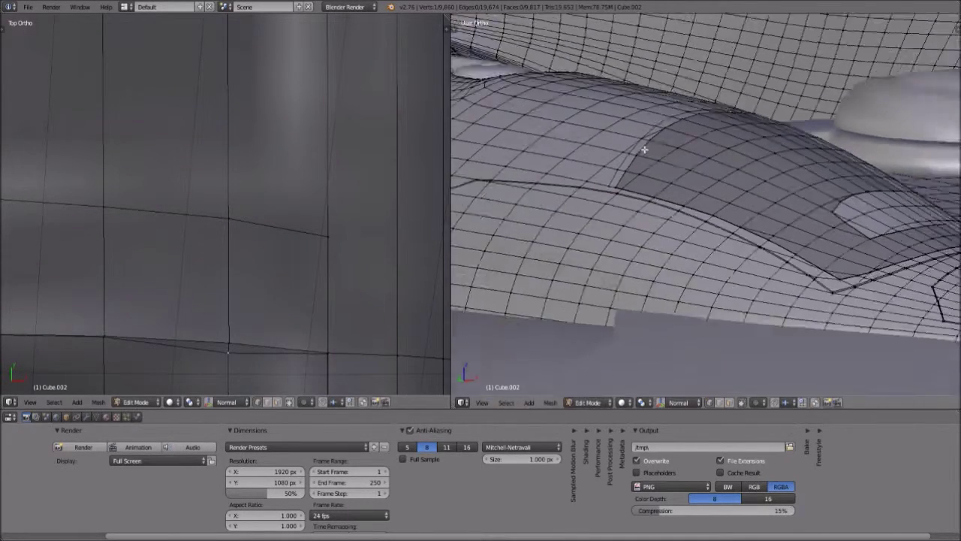
pyautogui.moveTo(610, 224); pyautogui.dragTo(753, 260, button='middle')
pyautogui.scroll(6, 691, 251)
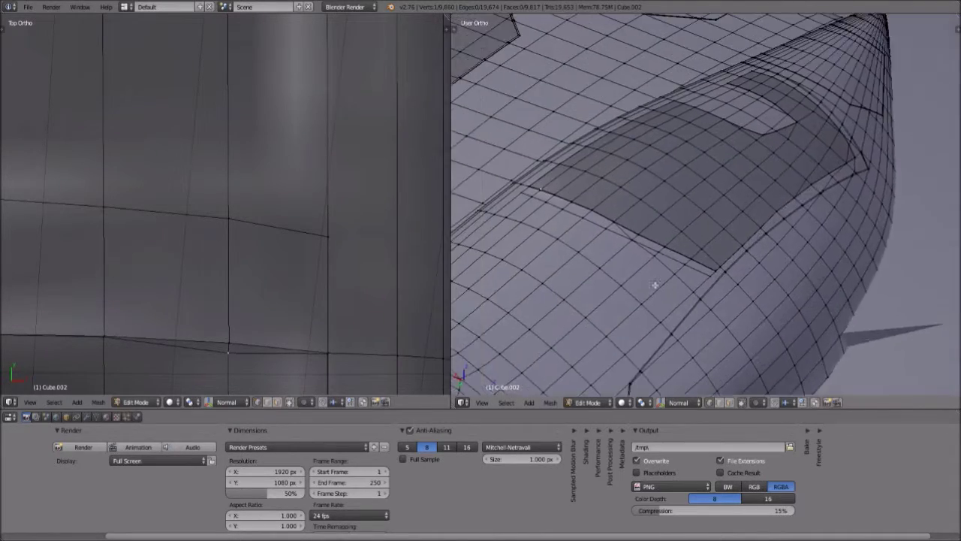
pyautogui.keyDown('shift'); pyautogui.moveTo(654, 283); pyautogui.dragTo(721, 300, button='middle'); pyautogui.keyUp('shift')
pyautogui.scroll(4, 721, 299)
pyautogui.scroll(4, 719, 304)
pyautogui.scroll(2, 560, 334)
pyautogui.keyDown('shift'); pyautogui.moveTo(563, 355); pyautogui.dragTo(721, 195, button='middle'); pyautogui.keyUp('shift')
pyautogui.scroll(3, 701, 182)
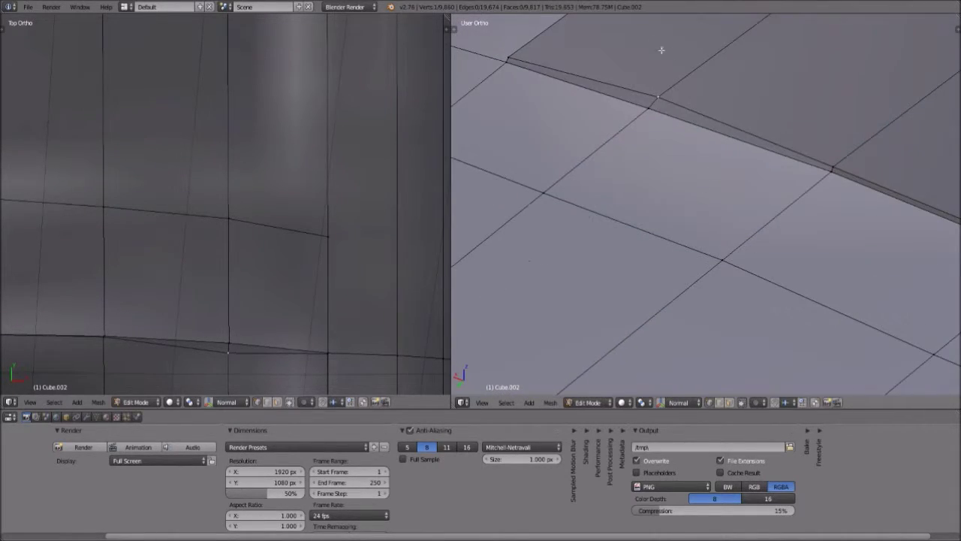
pyautogui.scroll(2, 470, 238)
# - Try sliding the vertex at the recessed panel's inner rear corner along its edge, and undo the slide
pyautogui.hotkey('shift', 'v')
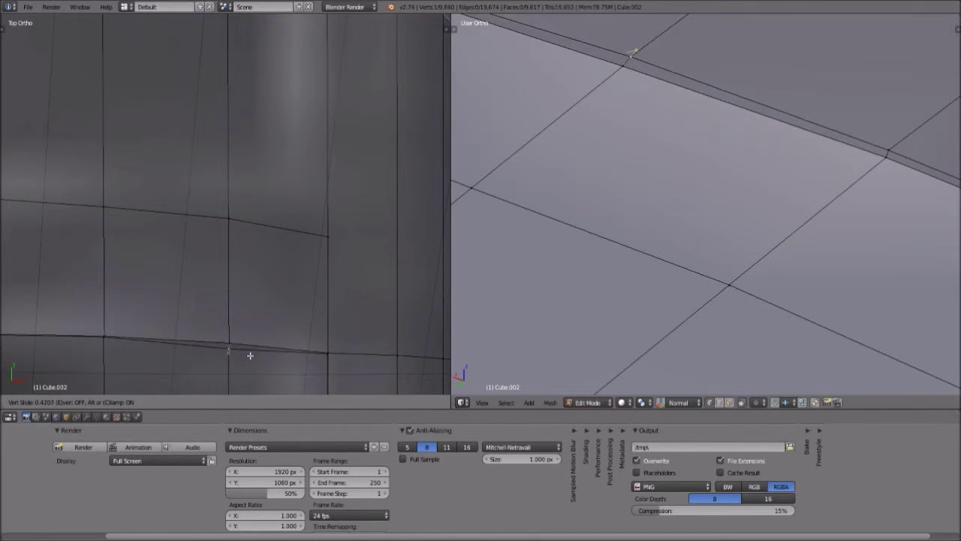
pyautogui.click(247, 359)
pyautogui.scroll(-3, 656, 155)
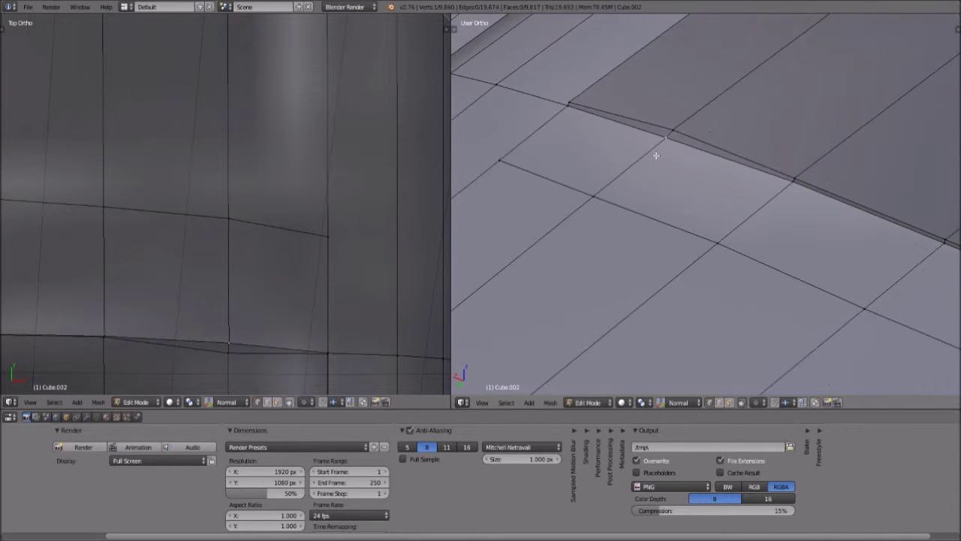
pyautogui.hotkey('ctrl', 'z')
# - Move the two stacked rim and wall vertices beside the recessed panel's inner rear corner slightly backward along the Y axis
pyautogui.scroll(-6, 656, 155)
pyautogui.scroll(-6, 793, 158)
pyautogui.keyDown('shift'); pyautogui.moveTo(828, 181); pyautogui.dragTo(637, 193, button='middle'); pyautogui.keyUp('shift')
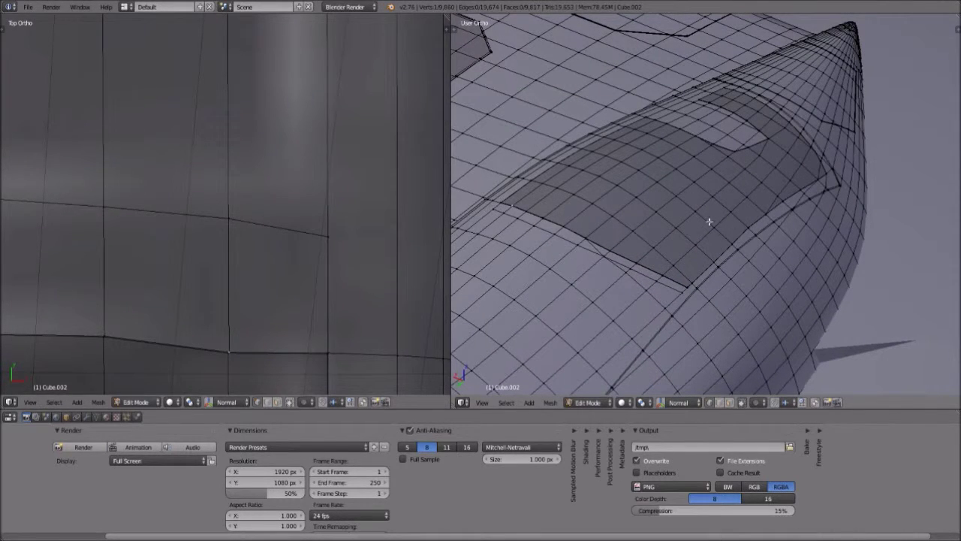
pyautogui.scroll(3, 566, 290)
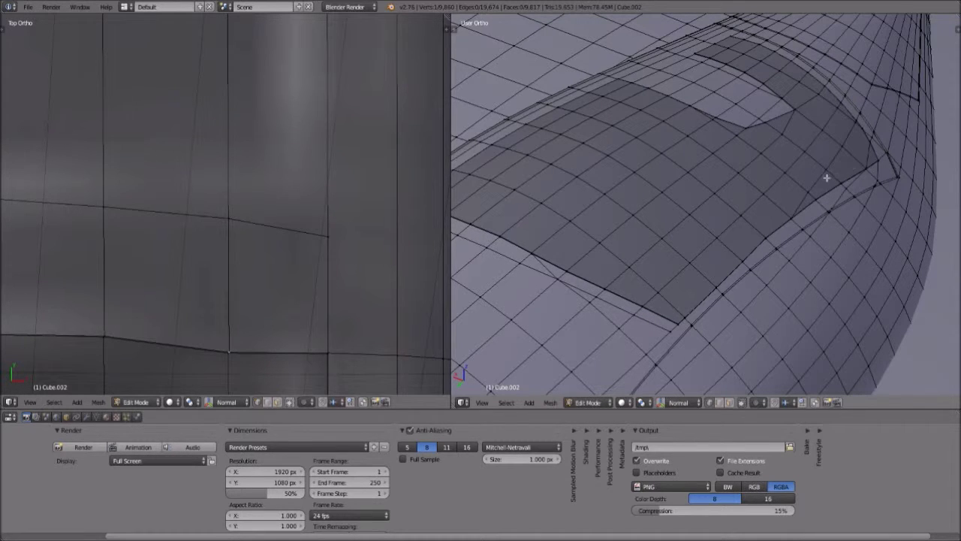
pyautogui.moveTo(729, 194); pyautogui.dragTo(757, 180, button='middle')
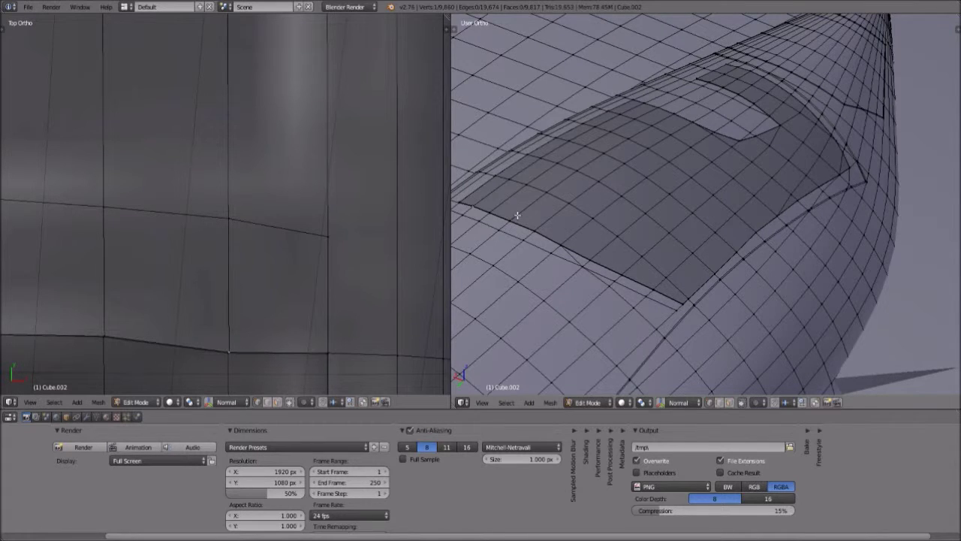
pyautogui.scroll(8, 517, 216)
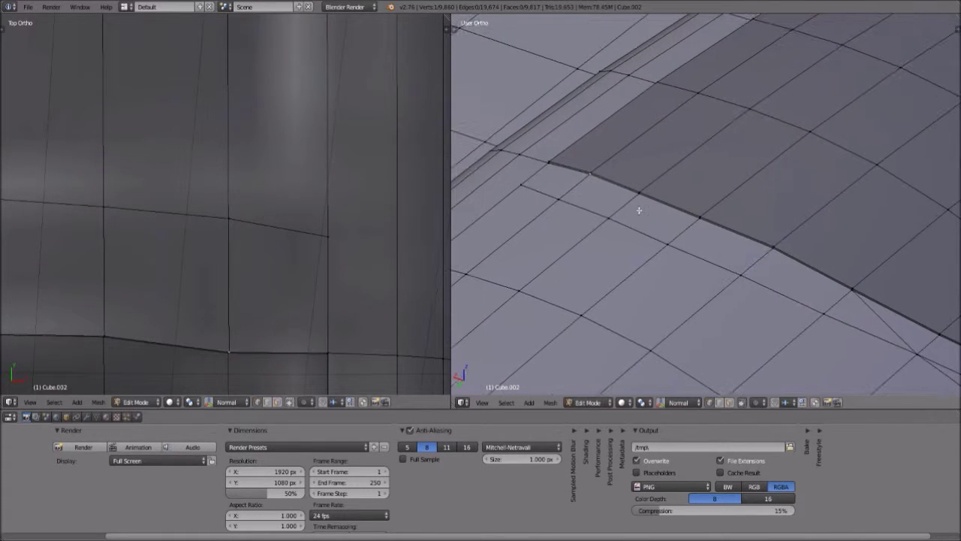
pyautogui.keyDown('shift'); pyautogui.moveTo(653, 135); pyautogui.dragTo(655, 135, button='middle'); pyautogui.keyUp('shift')
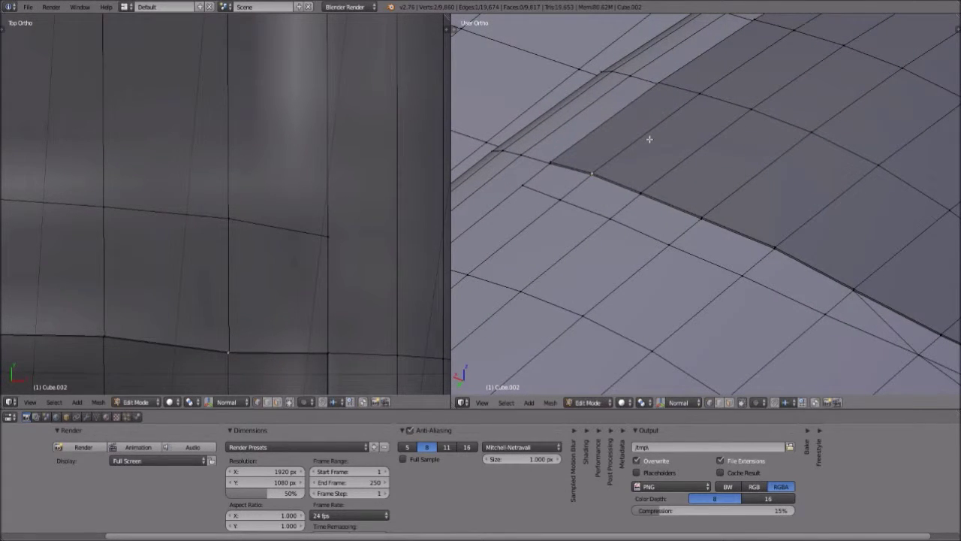
pyautogui.press('g')
pyautogui.press('y')
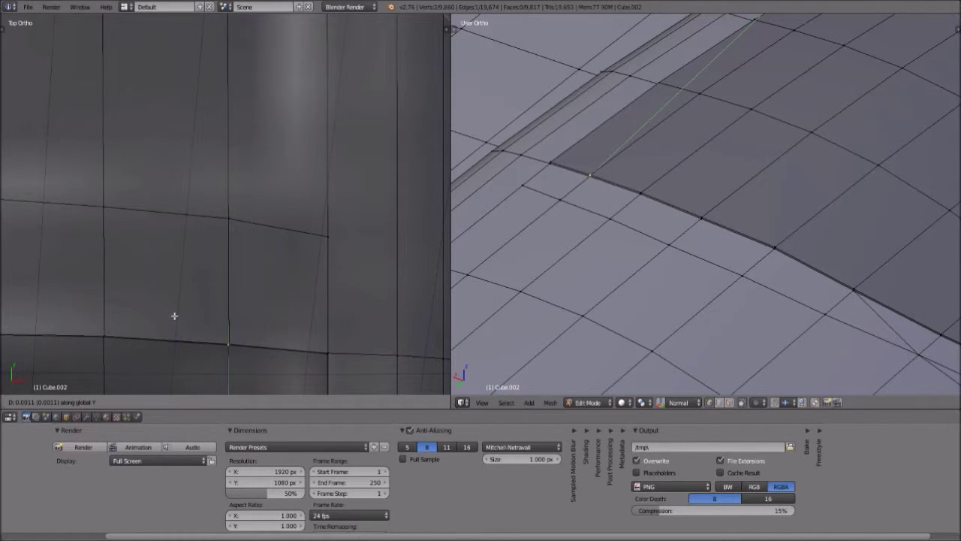
pyautogui.click(180, 317)
# - Slide the vertices on the outer half of the curved cut slightly backward along their edges to follow the blueprint line
pyautogui.moveTo(600, 242); pyautogui.dragTo(648, 202, button='middle')
pyautogui.scroll(-6, 746, 230)
pyautogui.scroll(5, 750, 217)
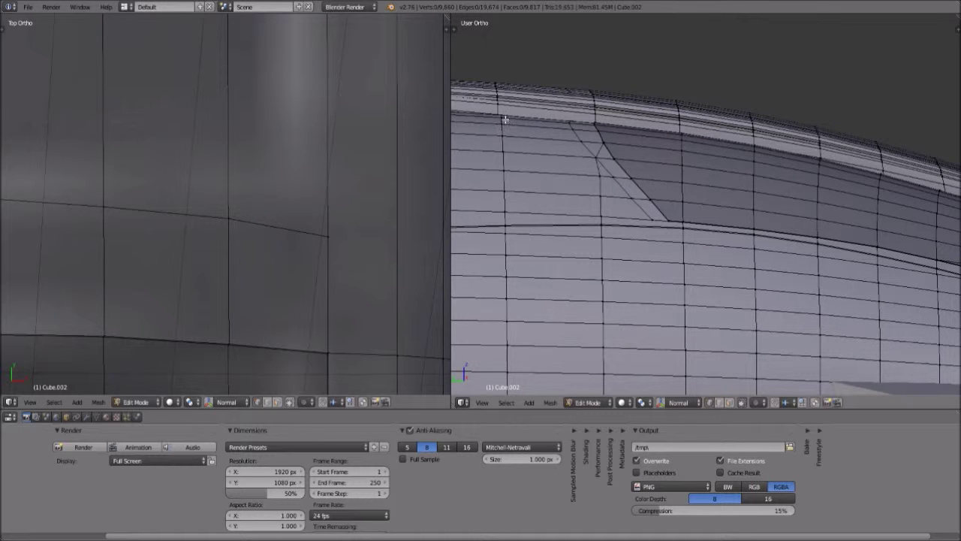
pyautogui.moveTo(658, 178); pyautogui.dragTo(553, 279, button='middle')
pyautogui.scroll(-3, 274, 280)
pyautogui.scroll(-6, 274, 280)
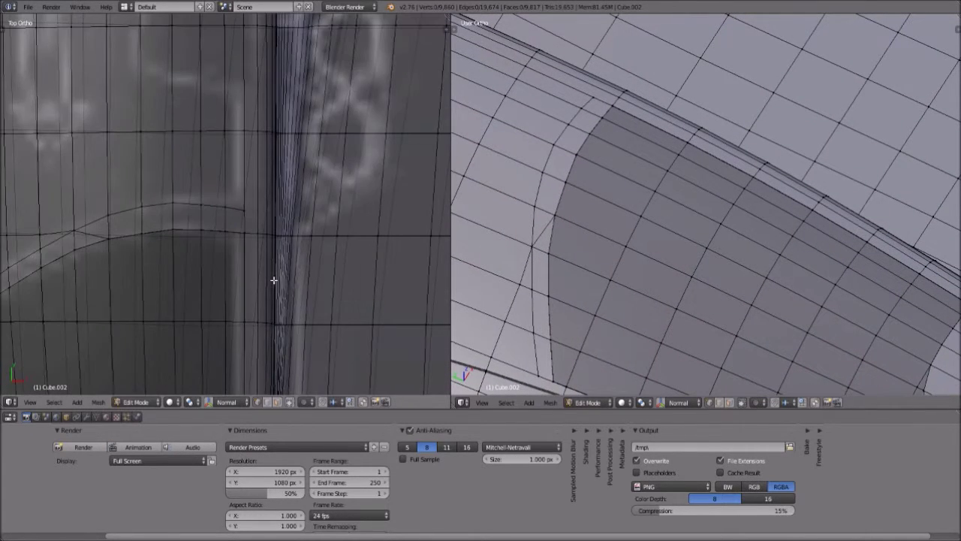
pyautogui.scroll(-2, 95, 298)
pyautogui.keyDown('shift'); pyautogui.moveTo(105, 322); pyautogui.dragTo(216, 292, button='middle'); pyautogui.keyUp('shift')
pyautogui.scroll(4, 215, 292)
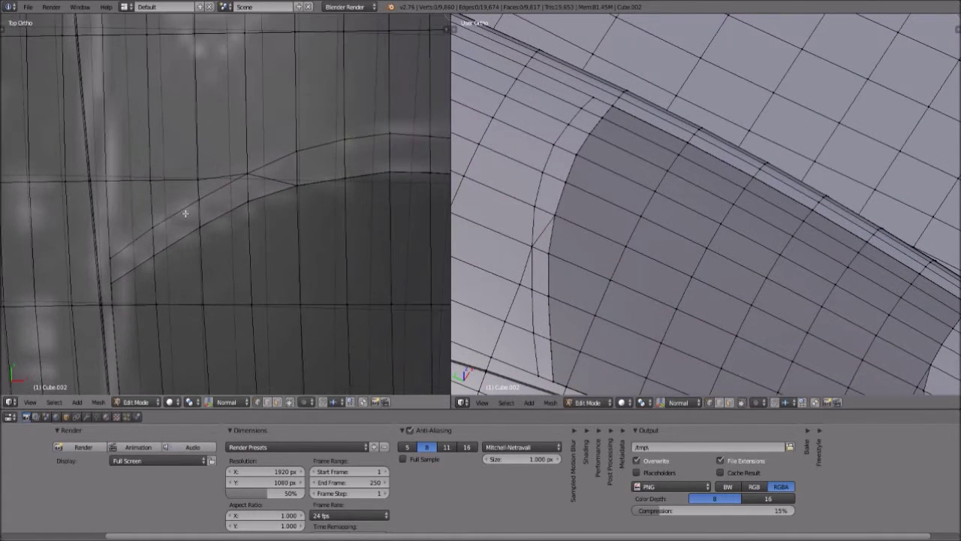
pyautogui.hotkey('shift', 'v')
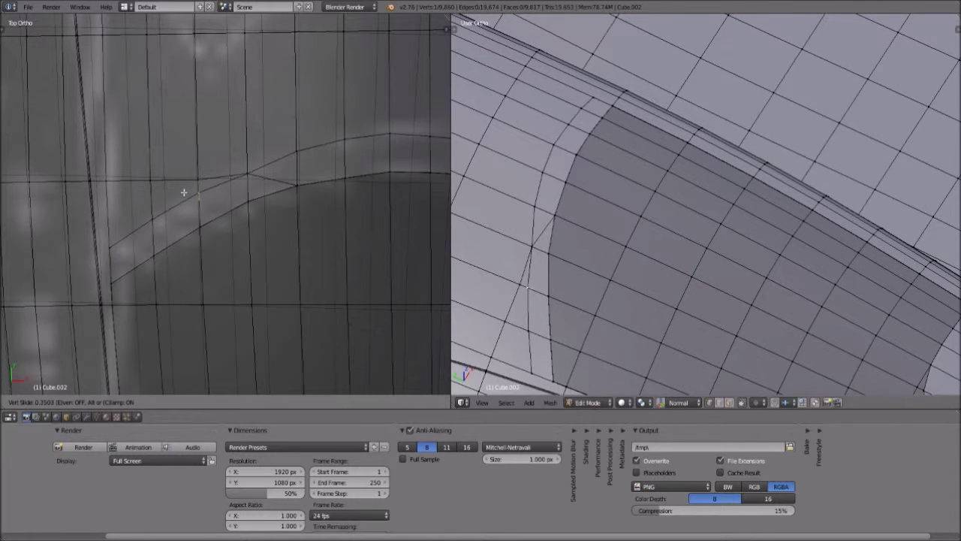
pyautogui.click(256, 167)
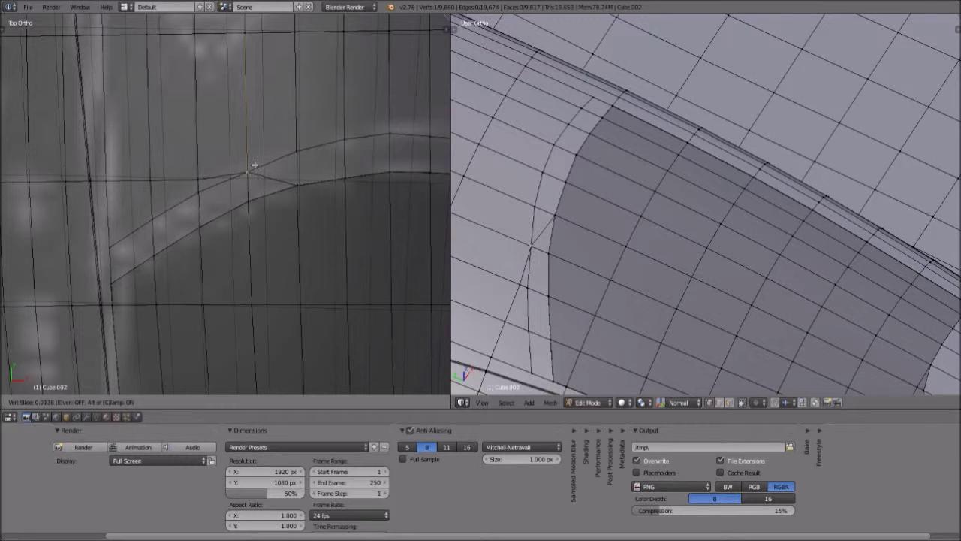
# - Slide the three vertices around the crest of the curved cut along their edges to smooth the arc
pyautogui.scroll(-2, 259, 165)
pyautogui.scroll(1, 339, 147)
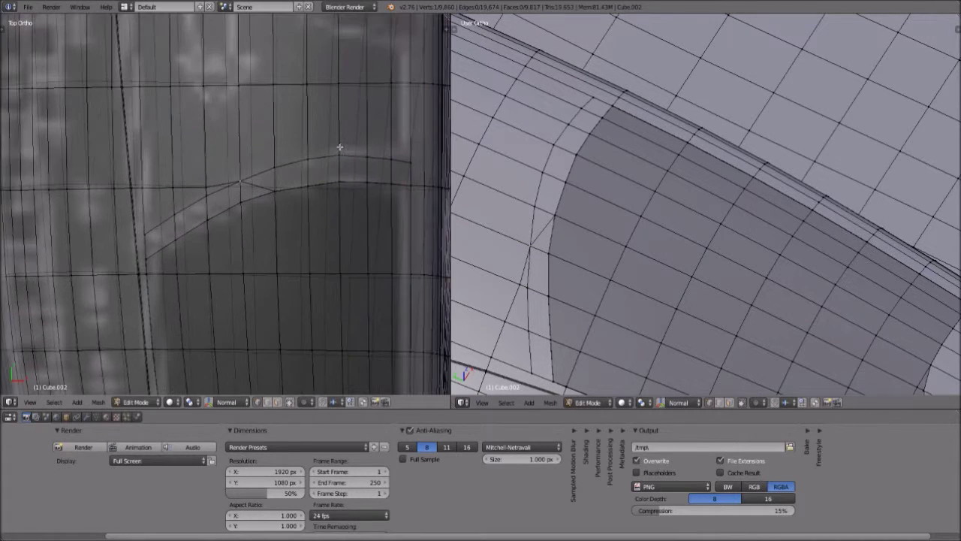
pyautogui.hotkey('shift', 'v')
pyautogui.click(371, 150)
pyautogui.press('g')
pyautogui.press('g')
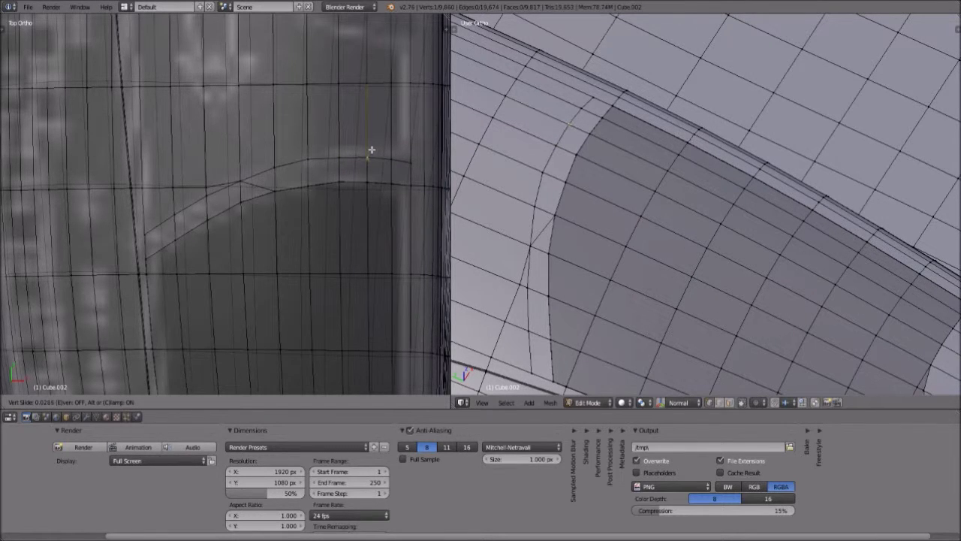
pyautogui.click(371, 150)
pyautogui.scroll(-5, 367, 152)
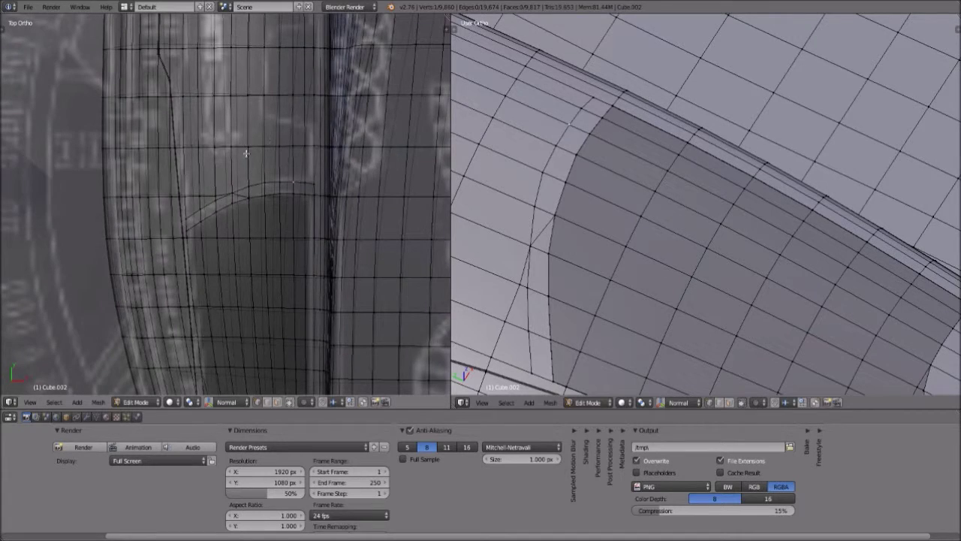
pyautogui.scroll(6, 247, 167)
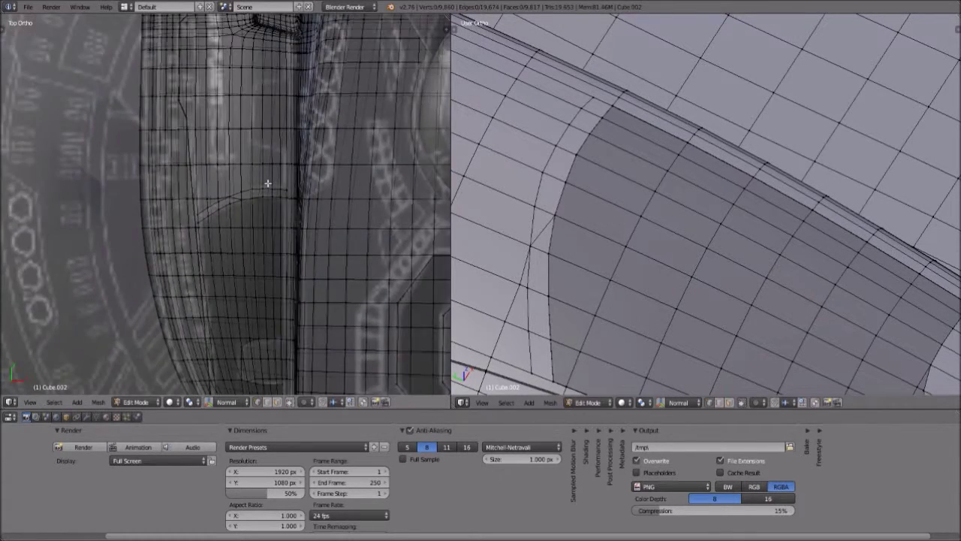
pyautogui.scroll(2, 330, 150)
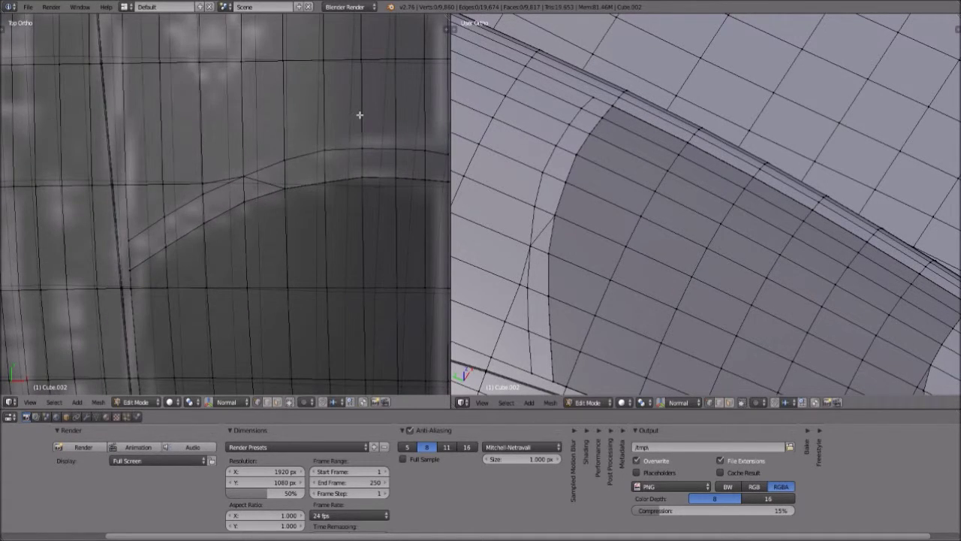
pyautogui.hotkey('shift', 'v')
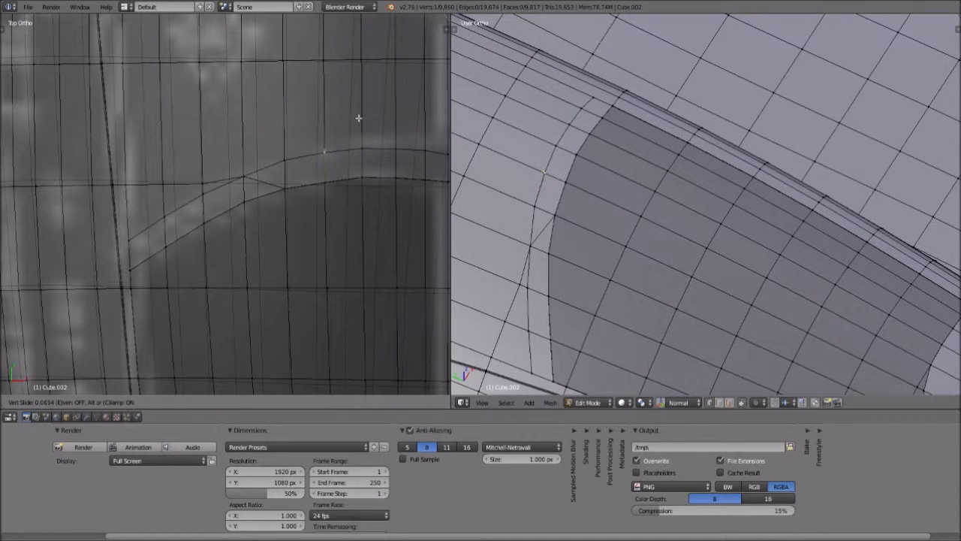
pyautogui.click(358, 118)
# - Knife a short curved cut behind the recessed panel, following the blueprint line from the inner panel line outward to its corner
pyautogui.scroll(-1, 365, 155)
pyautogui.scroll(-1, 284, 220)
pyautogui.keyDown('shift'); pyautogui.moveTo(320, 175); pyautogui.dragTo(280, 235, button='middle'); pyautogui.keyUp('shift')
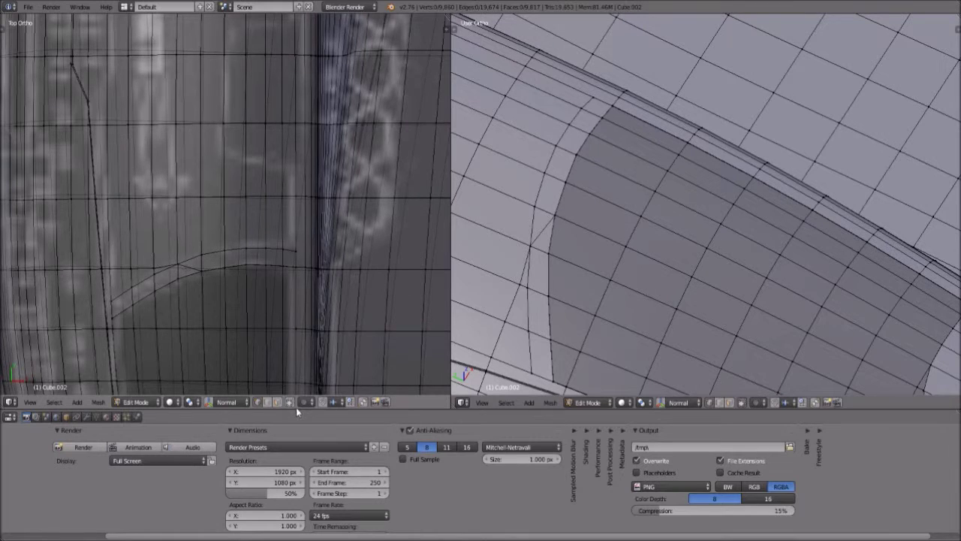
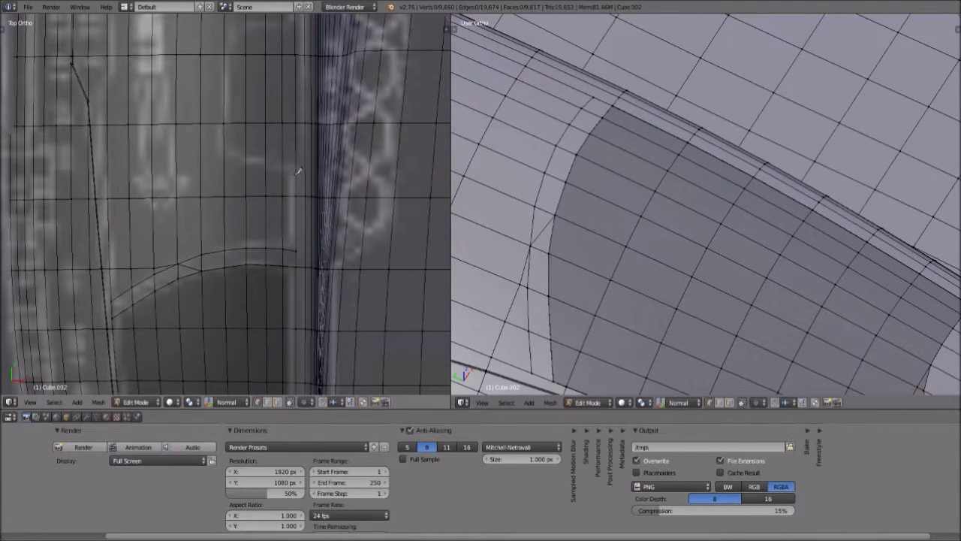
pyautogui.press('k')
pyautogui.click(297, 171)
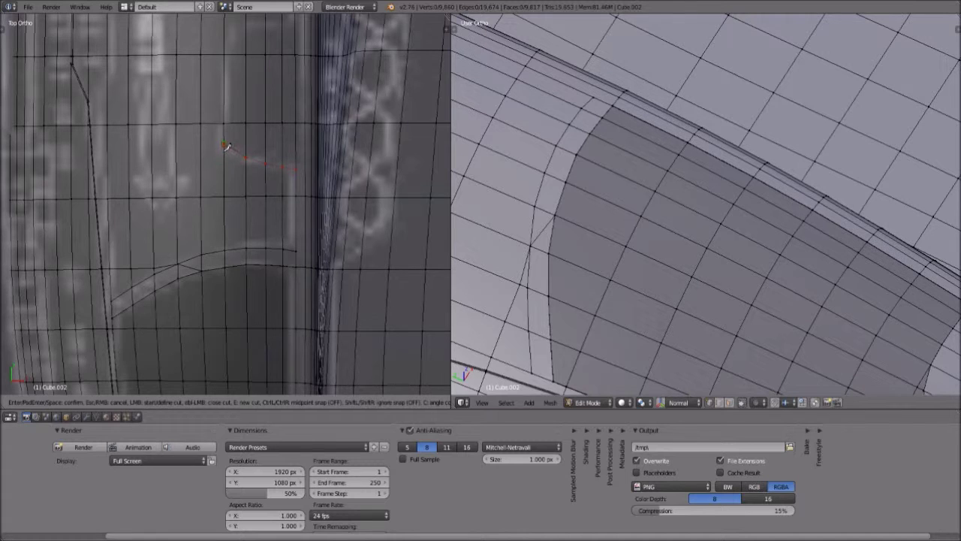
pyautogui.click(225, 145)
pyautogui.press('Return')
# - Compare the hull with the blueprint's dorsal view and look over its fore, aft and port views
pyautogui.scroll(-3, 261, 91)
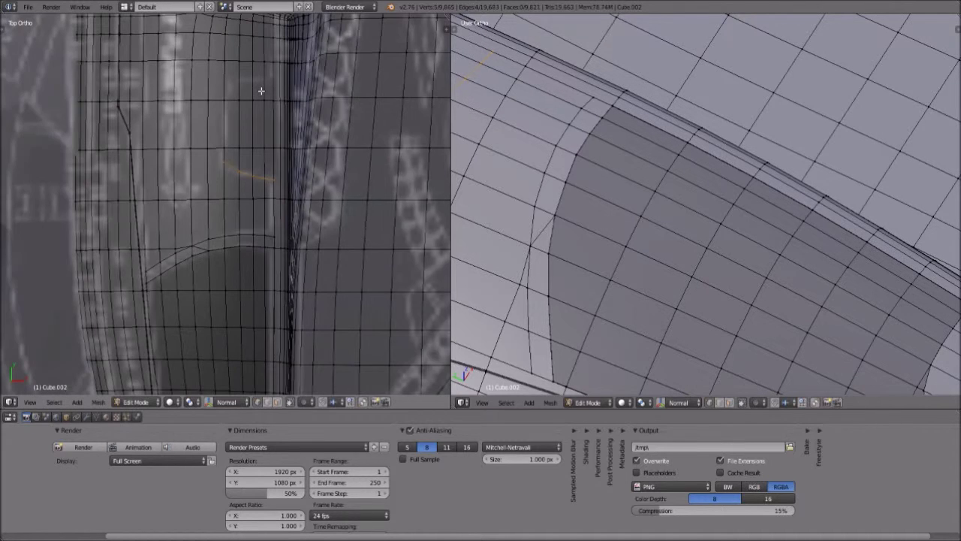
pyautogui.scroll(-3, 262, 91)
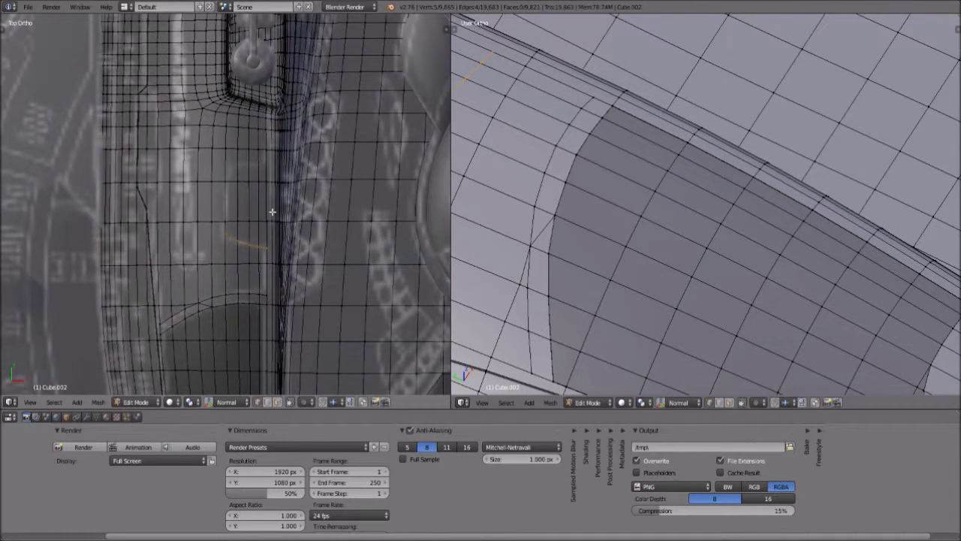
pyautogui.scroll(-3, 270, 211)
pyautogui.scroll(-3, 293, 186)
pyautogui.scroll(-3, 261, 187)
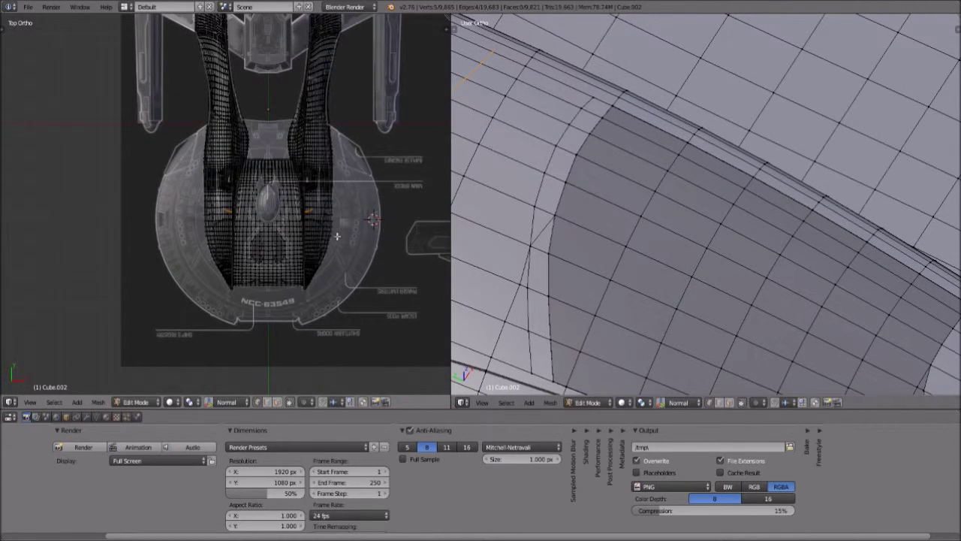
pyautogui.keyDown('shift'); pyautogui.moveTo(312, 64); pyautogui.dragTo(314, 156, button='middle'); pyautogui.keyUp('shift')
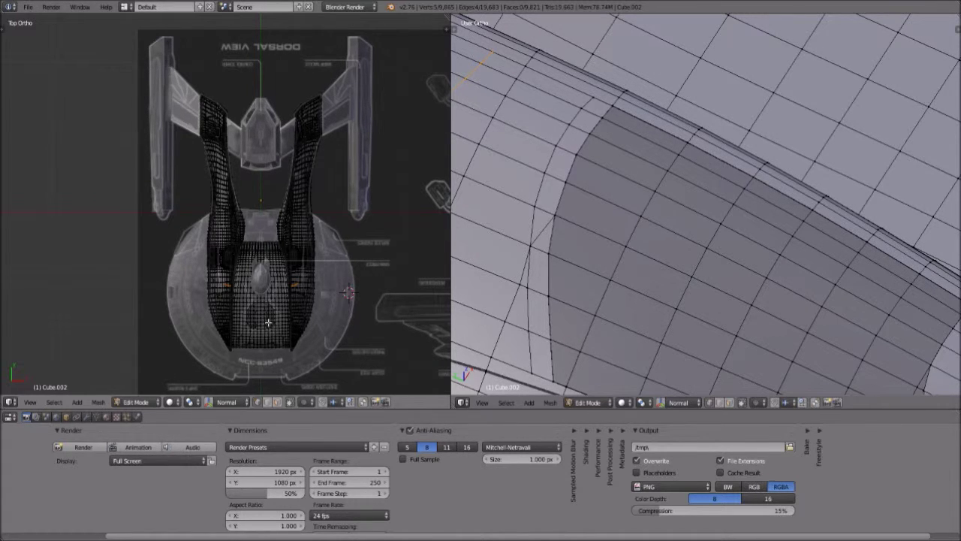
pyautogui.keyDown('shift'); pyautogui.moveTo(417, 314); pyautogui.dragTo(284, 269, button='middle'); pyautogui.keyUp('shift')
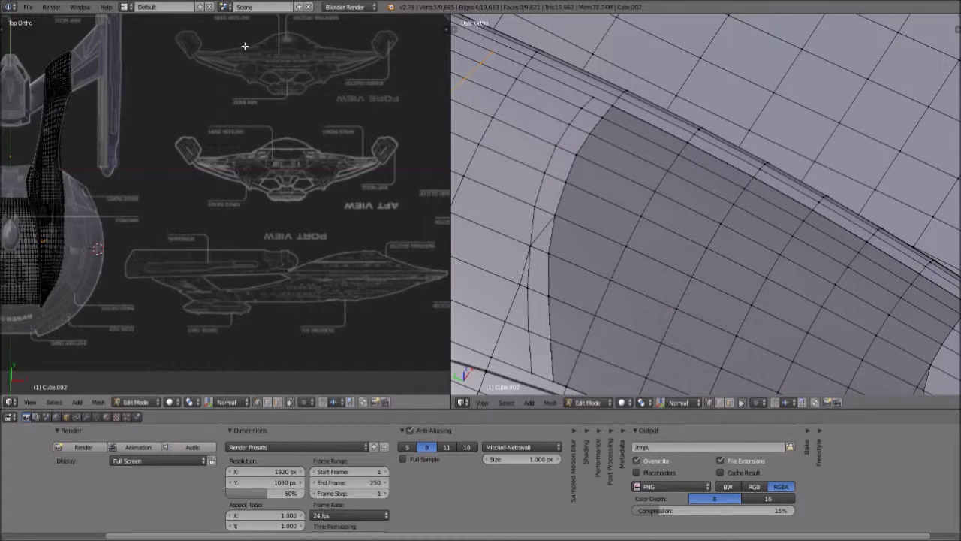
pyautogui.moveTo(189, 247)
pyautogui.keyDown('shift'); pyautogui.mouseDown(button='middle')
pyautogui.moveTo(350, 215)
pyautogui.moveTo(181, 231)
pyautogui.mouseUp(button='middle'); pyautogui.keyUp('shift')
pyautogui.scroll(-3, 353, 214)
pyautogui.scroll(-1, 387, 208)
pyautogui.keyDown('shift'); pyautogui.moveTo(410, 262); pyautogui.dragTo(306, 262, button='middle'); pyautogui.keyUp('shift')
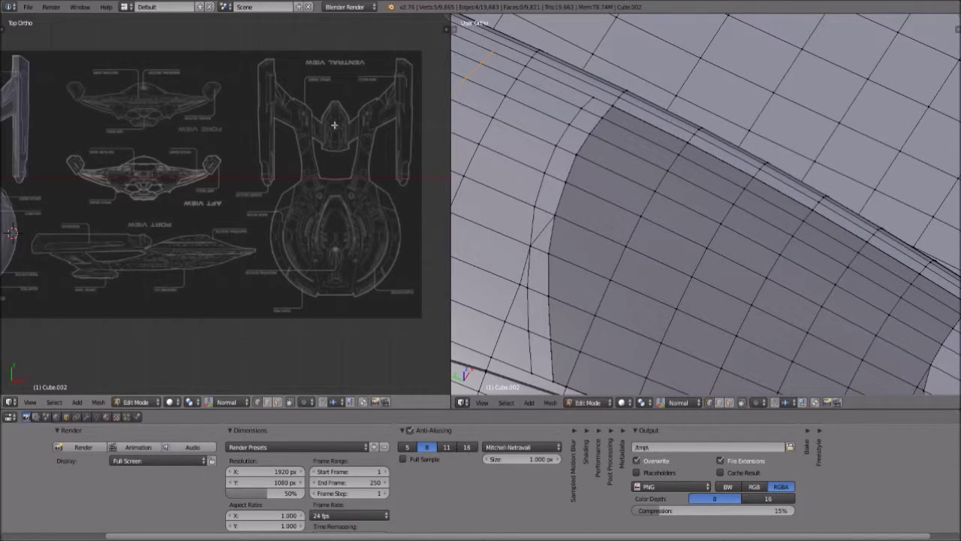
# - Examine the saucer panel details around the navigational deflector in the blueprint's ventral view
pyautogui.scroll(4, 373, 216)
pyautogui.keyDown('shift'); pyautogui.moveTo(370, 220); pyautogui.dragTo(209, 208, button='middle'); pyautogui.keyUp('shift')
pyautogui.scroll(1, 228, 273)
pyautogui.scroll(1, 234, 271)
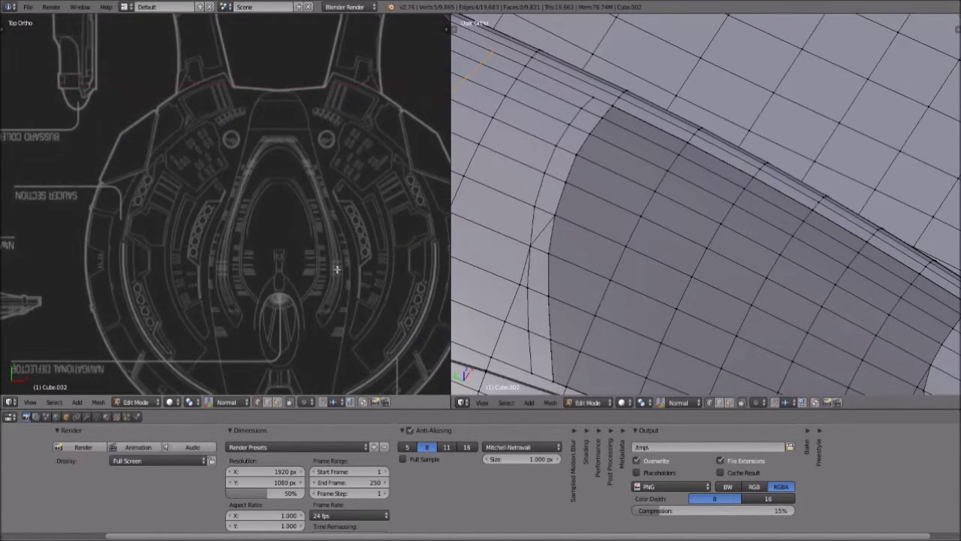
pyautogui.scroll(1, 332, 200)
pyautogui.scroll(-1, 339, 224)
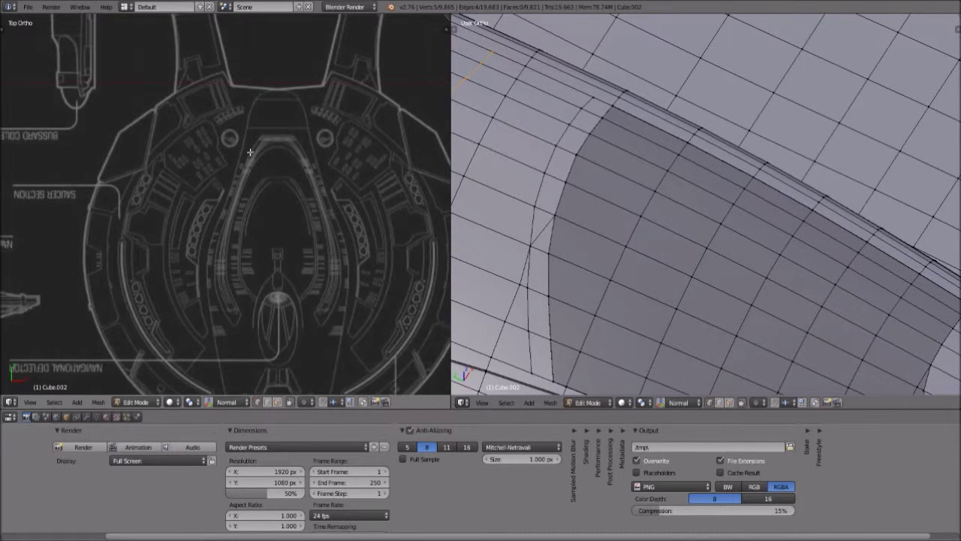
pyautogui.scroll(-1, 265, 232)
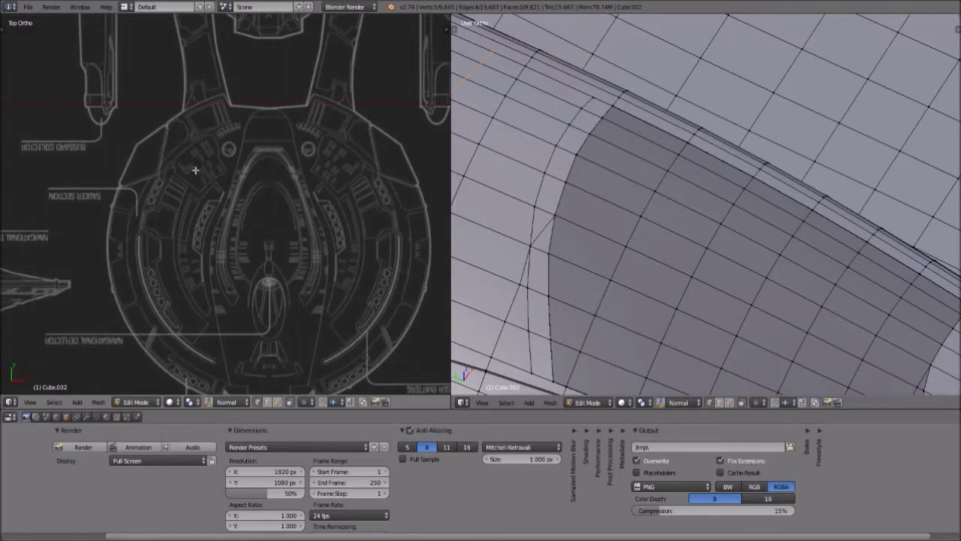
pyautogui.scroll(-6, 195, 173)
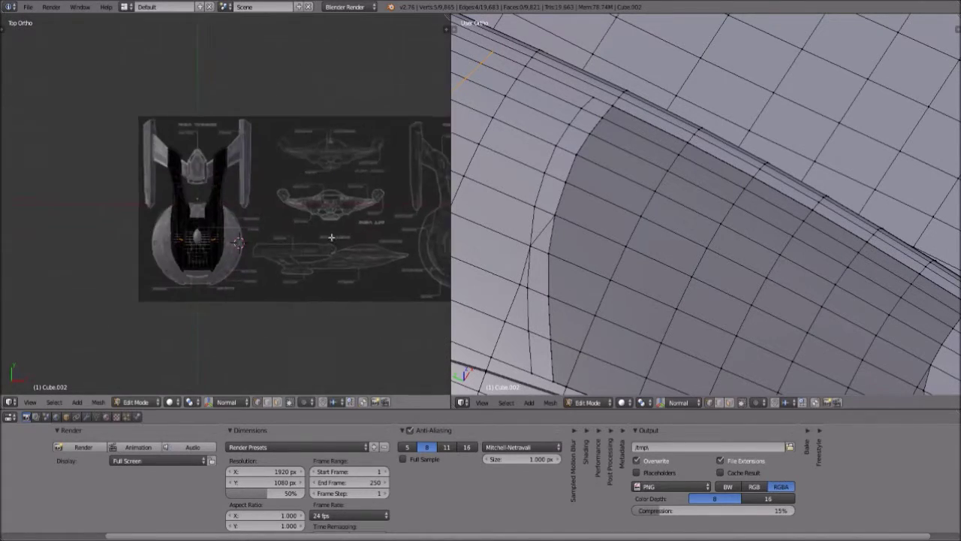
# - Knife the remaining panel outline from the short curved cut's outer corner straight aft, turning inward to the inner panel line
pyautogui.scroll(8, 328, 234)
pyautogui.scroll(6, 316, 282)
pyautogui.scroll(1, 308, 186)
pyautogui.keyDown('shift'); pyautogui.moveTo(308, 185); pyautogui.dragTo(237, 254, button='middle'); pyautogui.keyUp('shift')
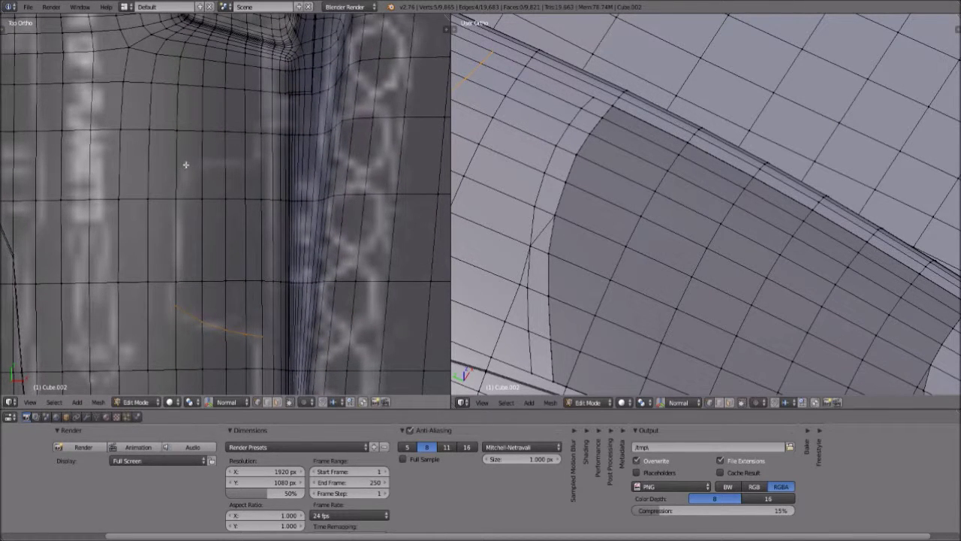
pyautogui.press('k')
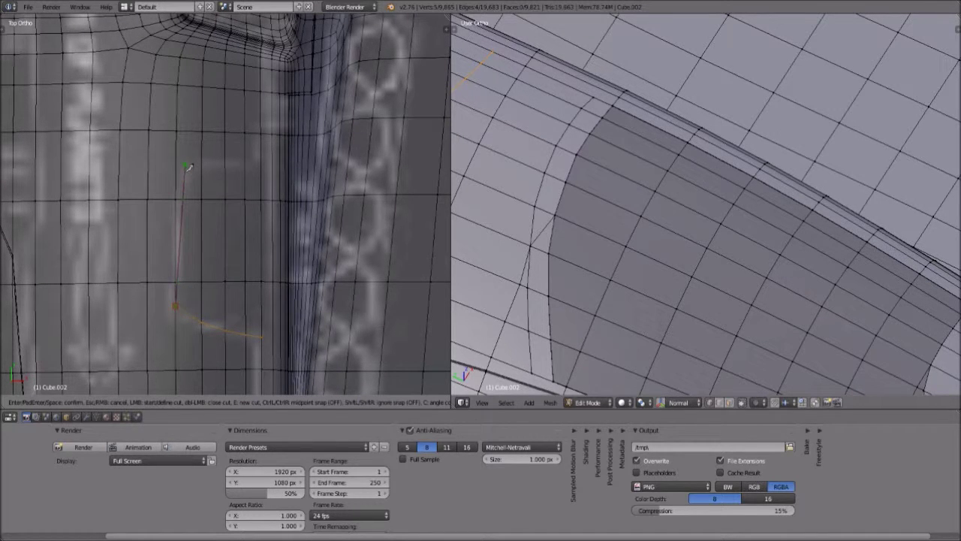
pyautogui.click(185, 163)
pyautogui.click(261, 165)
pyautogui.press('Return')
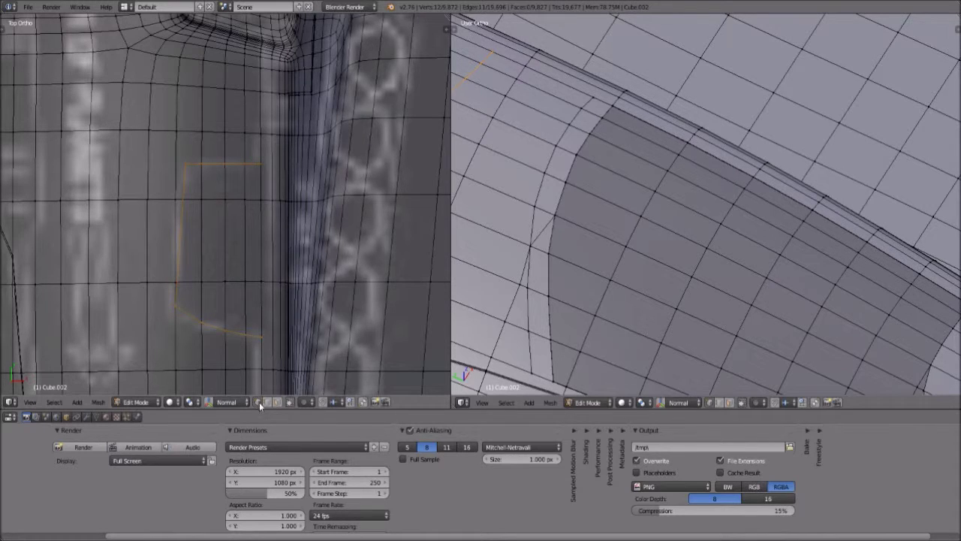
# - Check the vertex and the individual faces around the new panel outline's outer aft corner
pyautogui.rightClick(194, 253)
pyautogui.scroll(1, 193, 254)
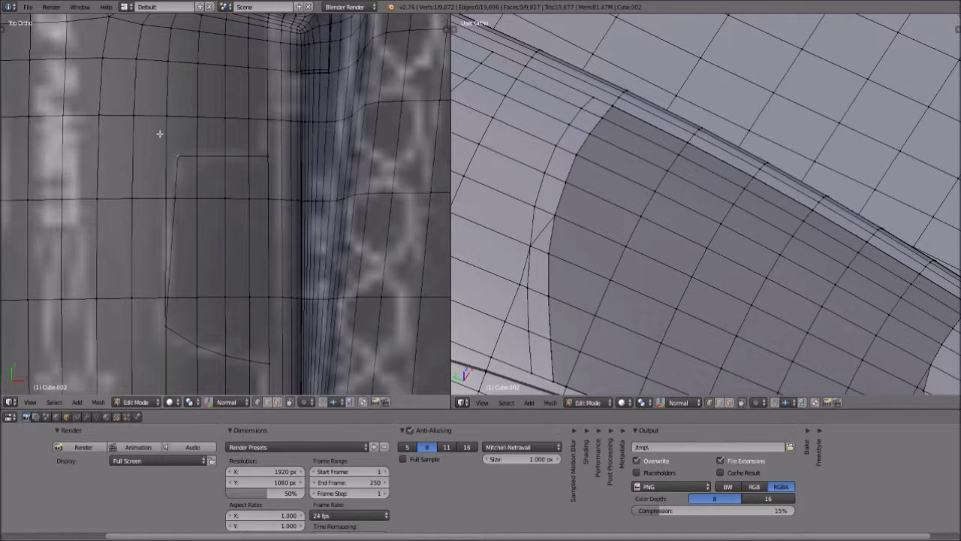
pyautogui.scroll(1, 330, 391)
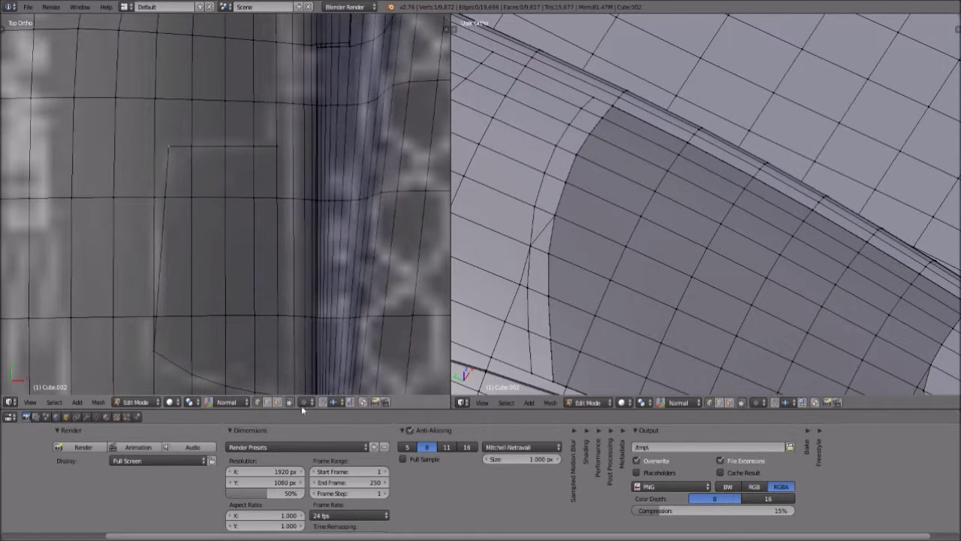
pyautogui.click(277, 403)
pyautogui.rightClick(174, 152)
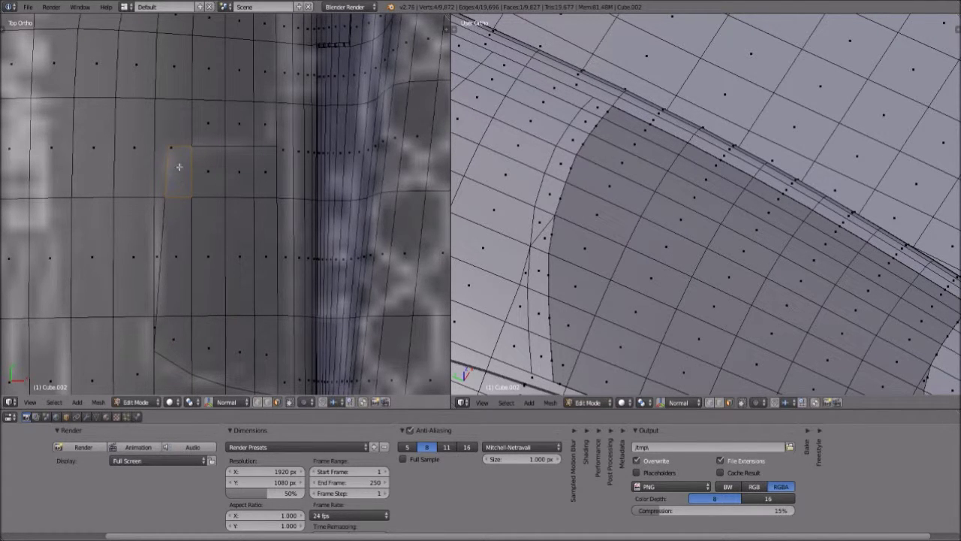
pyautogui.rightClick(172, 146)
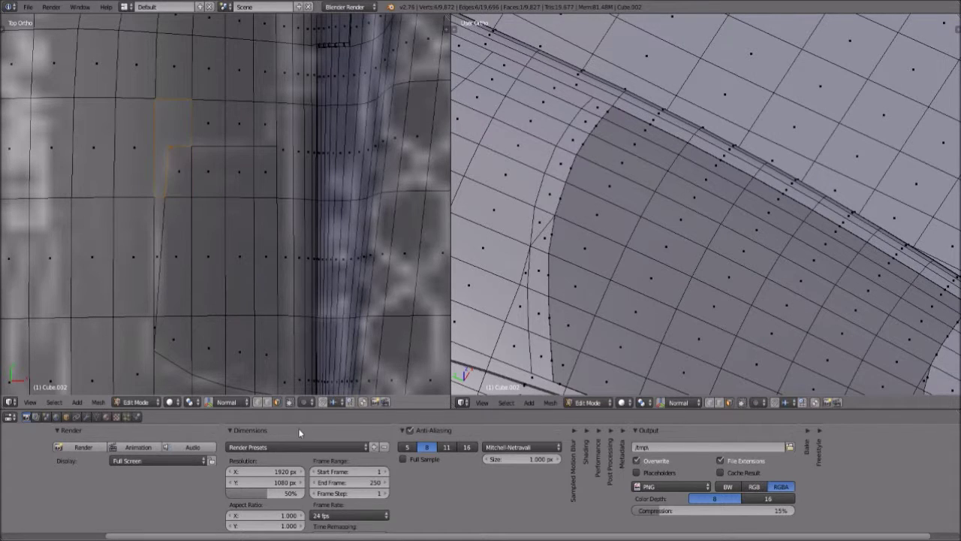
pyautogui.click(261, 402)
pyautogui.press('a')
# - Try to knife a line aft from the long arc's outer end, following the blueprint's single inward jog
pyautogui.scroll(-3, 160, 163)
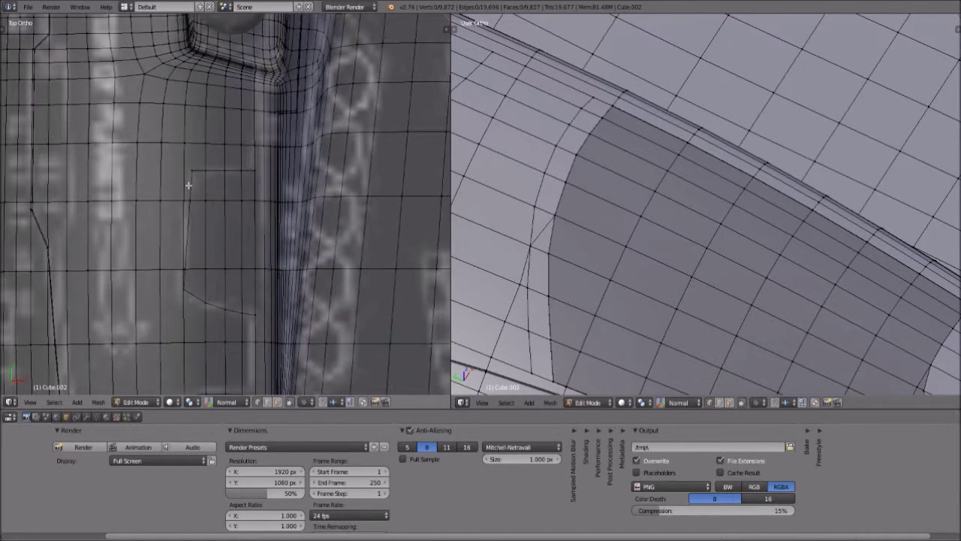
pyautogui.scroll(-1, 166, 269)
pyautogui.keyDown('shift'); pyautogui.moveTo(214, 181); pyautogui.dragTo(238, 126, button='middle'); pyautogui.keyUp('shift')
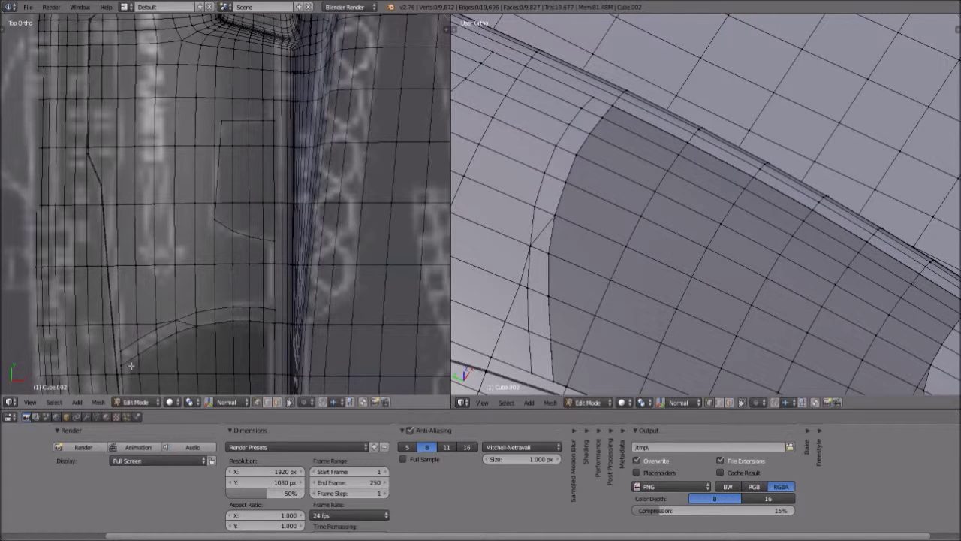
pyautogui.scroll(1, 130, 354)
pyautogui.keyDown('shift'); pyautogui.moveTo(130, 238); pyautogui.dragTo(180, 228, button='middle'); pyautogui.keyUp('shift')
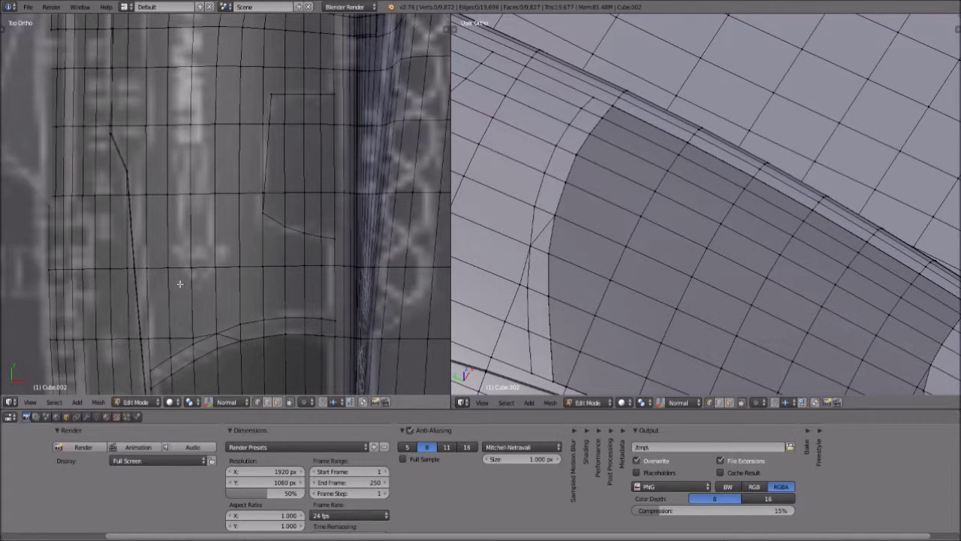
pyautogui.scroll(1, 180, 284)
pyautogui.scroll(-1, 195, 178)
pyautogui.keyDown('shift'); pyautogui.moveTo(196, 178); pyautogui.dragTo(229, 227, button='middle'); pyautogui.keyUp('shift')
pyautogui.keyDown('shift'); pyautogui.moveTo(224, 144); pyautogui.dragTo(203, 180, button='middle'); pyautogui.keyUp('shift')
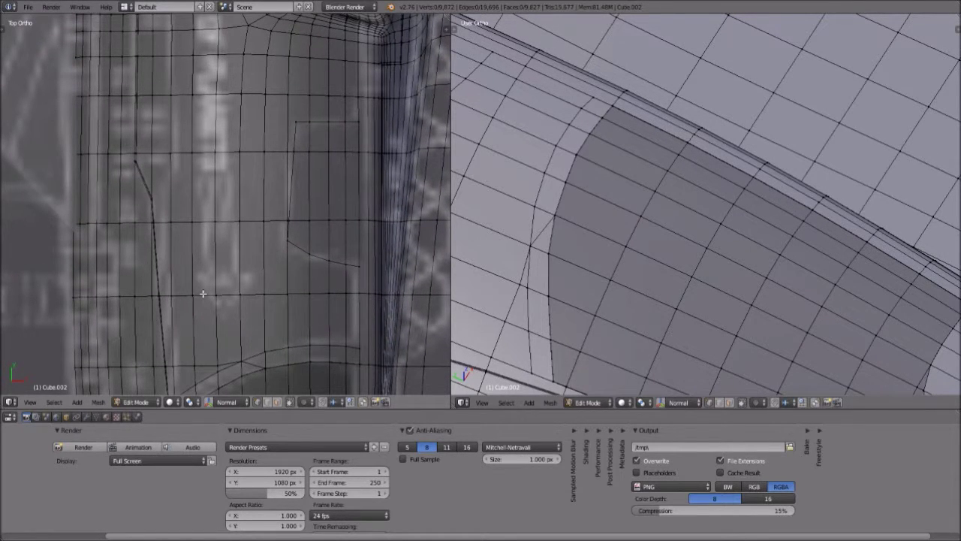
pyautogui.keyDown('shift'); pyautogui.moveTo(203, 294); pyautogui.dragTo(184, 267, button='middle'); pyautogui.keyUp('shift')
pyautogui.press('k')
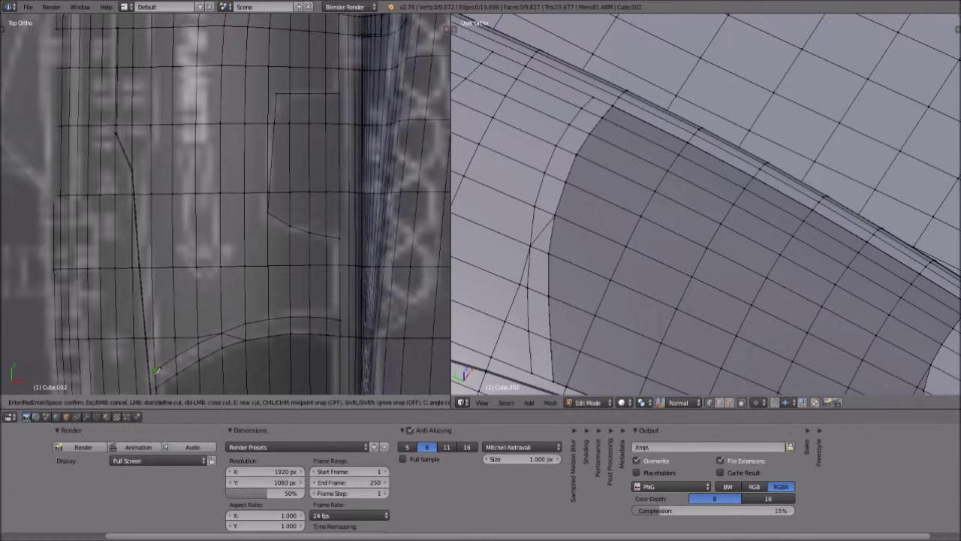
pyautogui.click(155, 370)
pyautogui.click(145, 160)
pyautogui.click(159, 142)
pyautogui.click(156, 60)
pyautogui.press('Return')
# - Inspect the jogged line's aft end against the blueprint and undo the knife cut
pyautogui.keyDown('shift'); pyautogui.moveTo(210, 55); pyautogui.dragTo(237, 258, button='middle'); pyautogui.keyUp('shift')
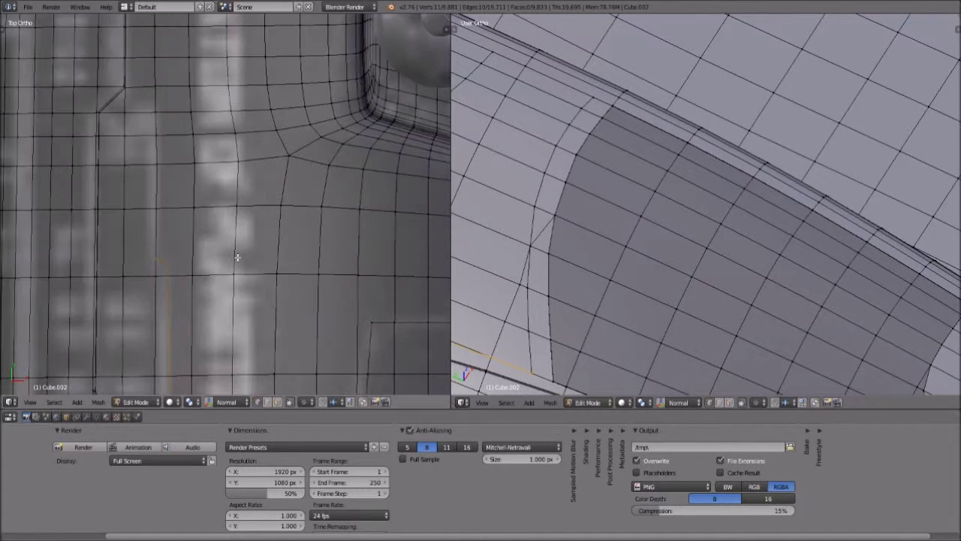
pyautogui.scroll(-1, 238, 258)
pyautogui.scroll(-3, 237, 258)
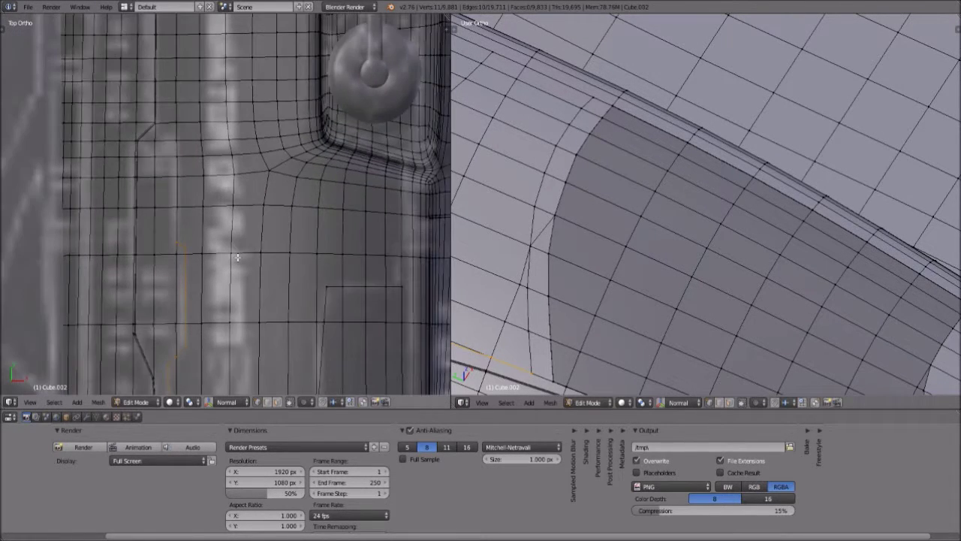
pyautogui.hotkey('ctrl', 'z')
# - Knife a line aft from the long arc's outer end, jogging inward and back outward along the blueprint panel line
pyautogui.keyDown('shift'); pyautogui.moveTo(236, 313); pyautogui.dragTo(203, 262, button='middle'); pyautogui.keyUp('shift')
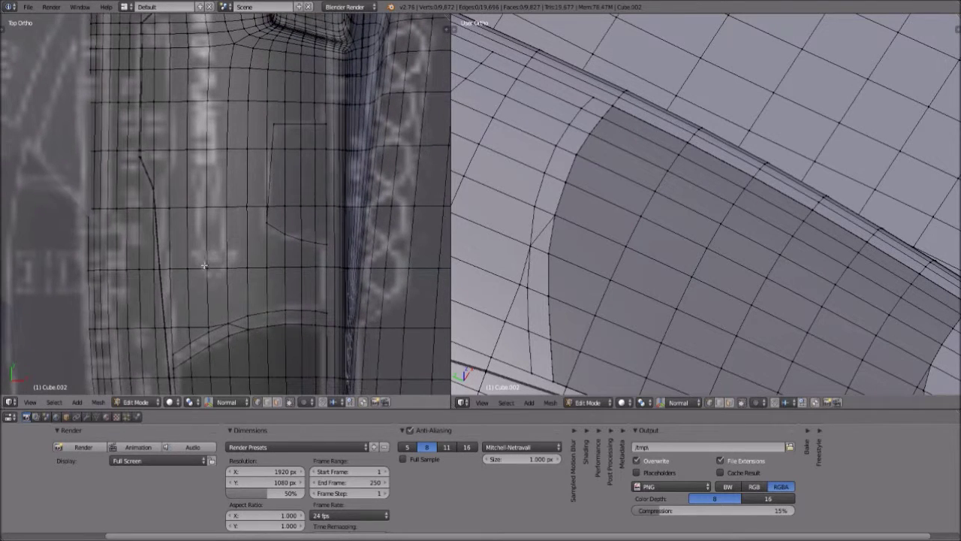
pyautogui.press('k')
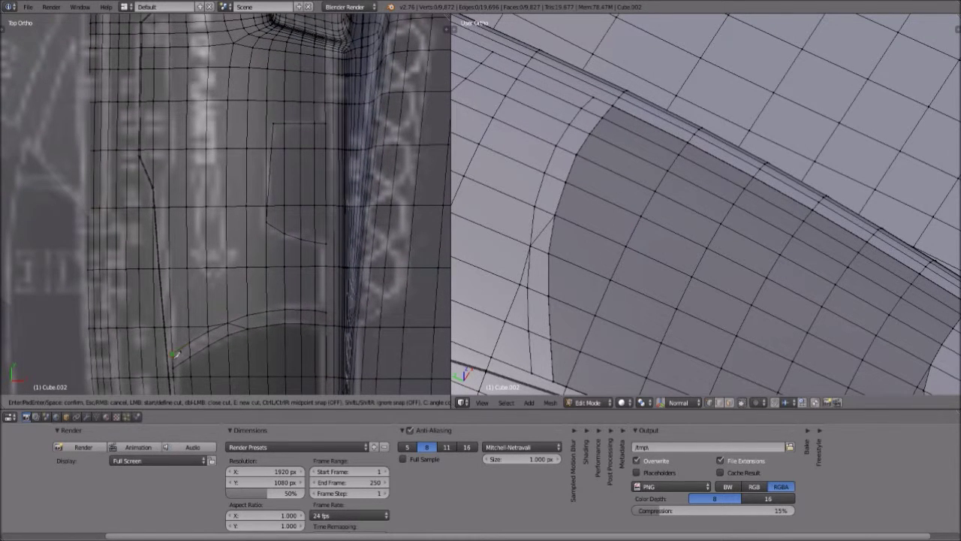
pyautogui.click(172, 352)
pyautogui.click(161, 177)
pyautogui.click(178, 163)
pyautogui.click(176, 95)
pyautogui.click(164, 85)
pyautogui.press('Return')
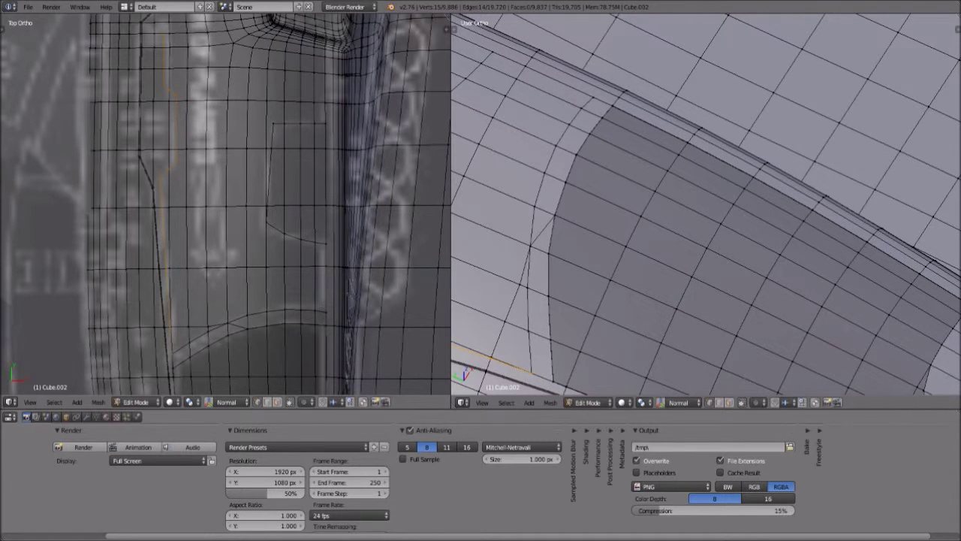
# - Knife-cut a new edge line along the slanted lower side of the wheel recess and straight up beside its long side
pyautogui.keyDown('shift'); pyautogui.moveTo(224, 112); pyautogui.dragTo(212, 263, button='middle'); pyautogui.keyUp('shift')
pyautogui.scroll(2, 306, 254)
pyautogui.scroll(1, 309, 253)
pyautogui.keyDown('shift'); pyautogui.moveTo(309, 253); pyautogui.dragTo(245, 278, button='middle'); pyautogui.keyUp('shift')
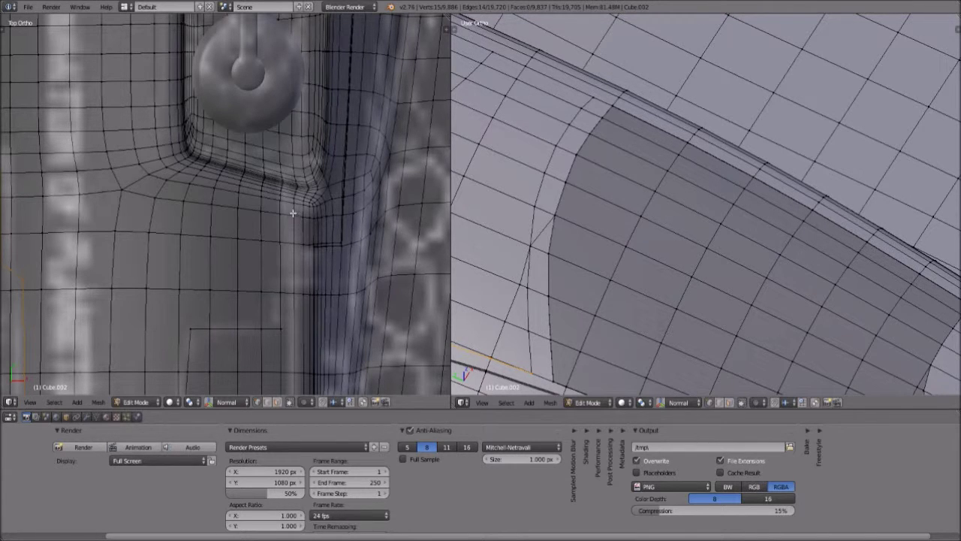
pyautogui.scroll(-3, 291, 331)
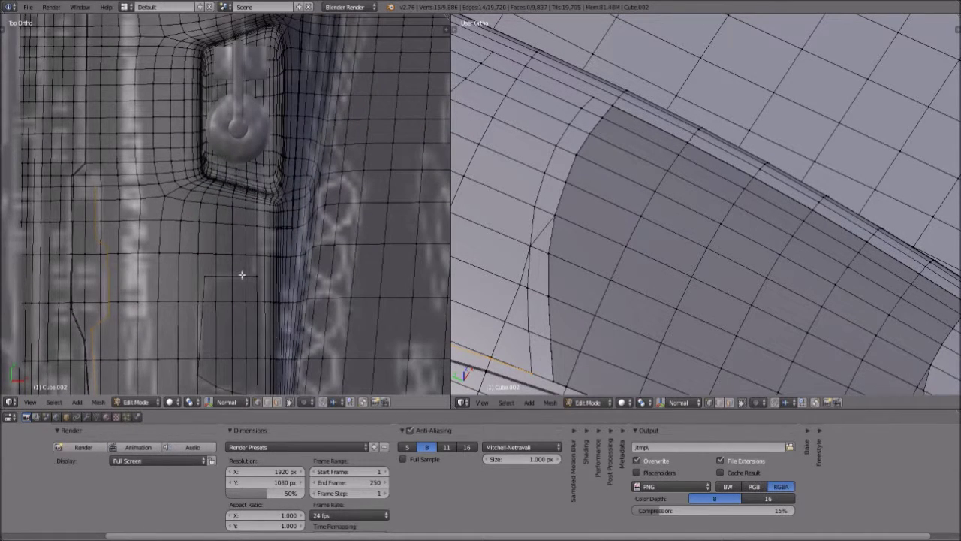
pyautogui.scroll(1, 270, 299)
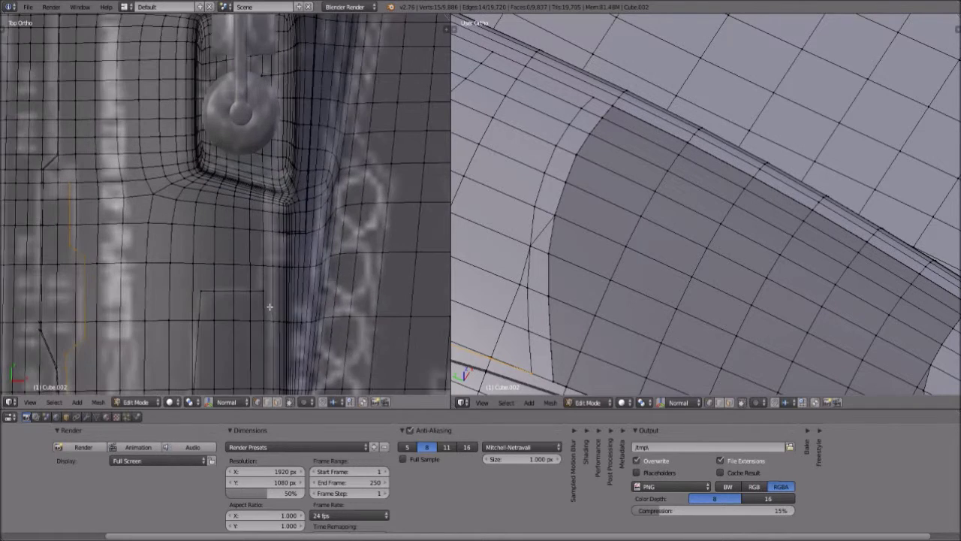
pyautogui.scroll(1, 271, 308)
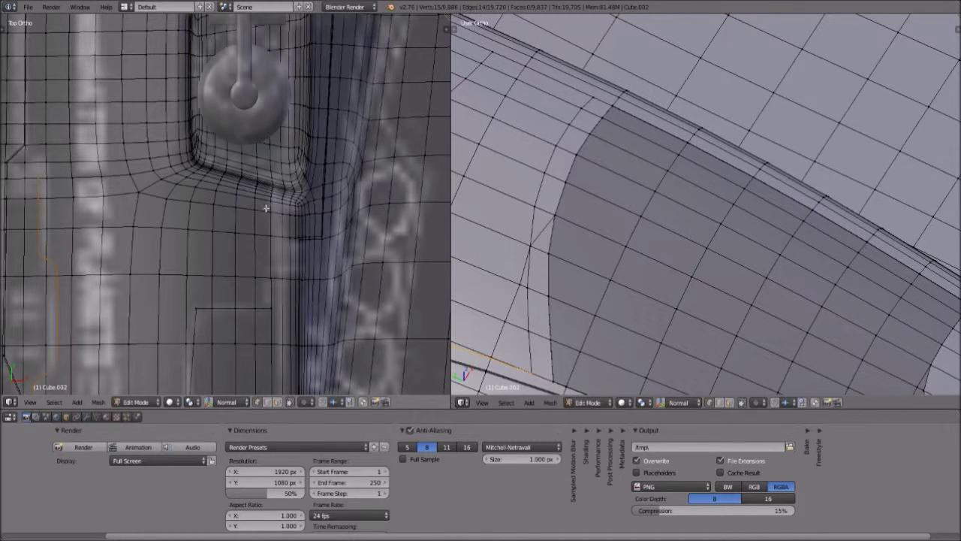
pyautogui.scroll(-1, 265, 208)
pyautogui.press('k')
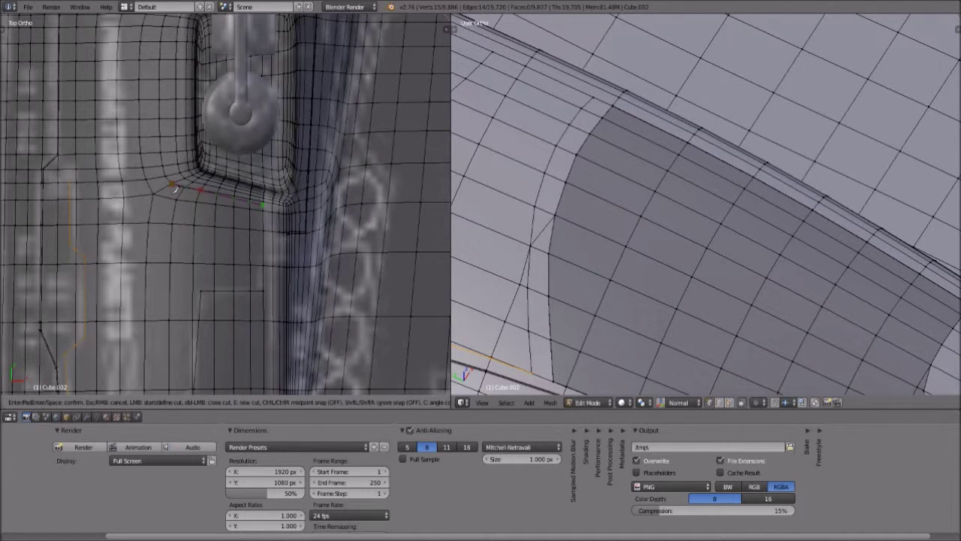
pyautogui.click(171, 17)
pyautogui.press('Return')
# - Extend the knife cut beside the recess up to the mesh edge just above its upper outer corner
pyautogui.keyDown('shift'); pyautogui.moveTo(177, 86); pyautogui.dragTo(186, 237, button='middle'); pyautogui.keyUp('shift')
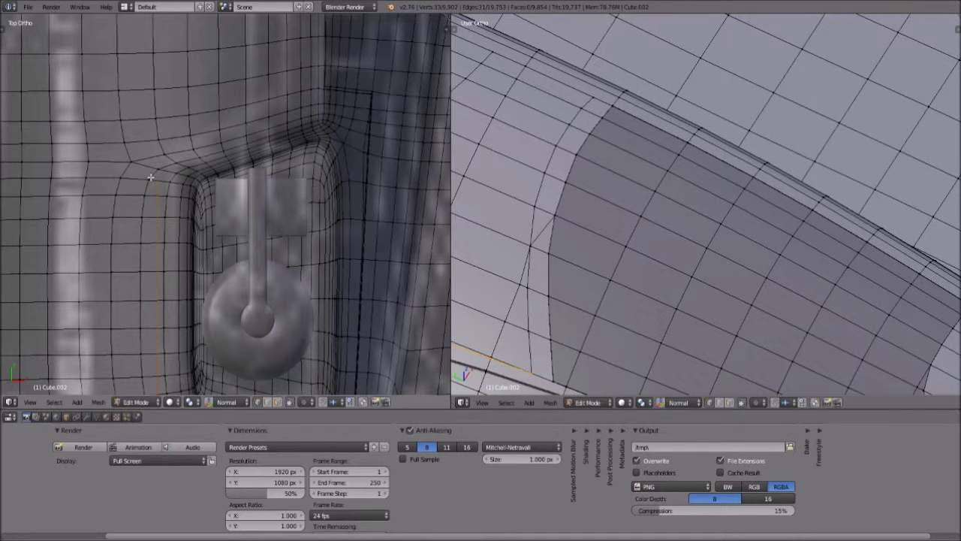
pyautogui.scroll(1, 150, 177)
pyautogui.press('k')
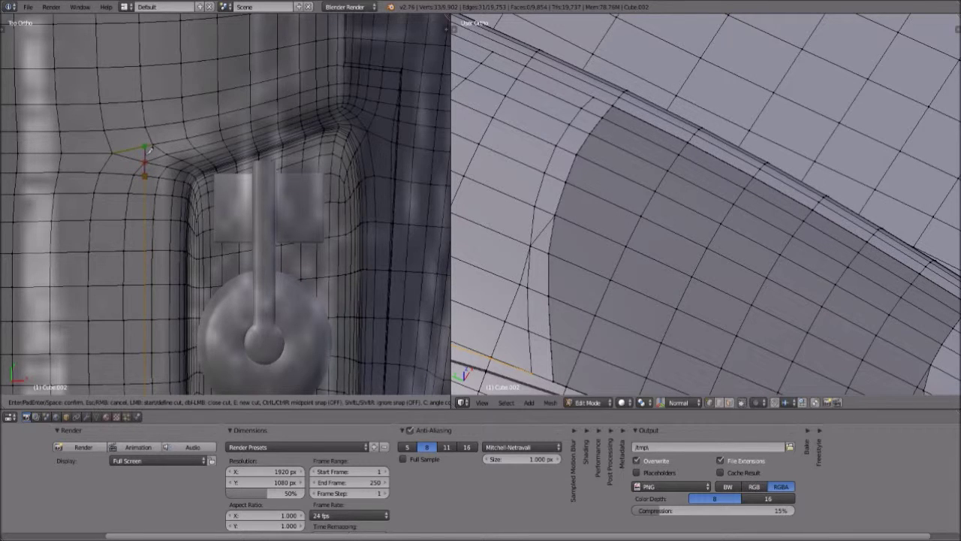
pyautogui.press('Return')
pyautogui.press('Return')
pyautogui.scroll(-2, 175, 119)
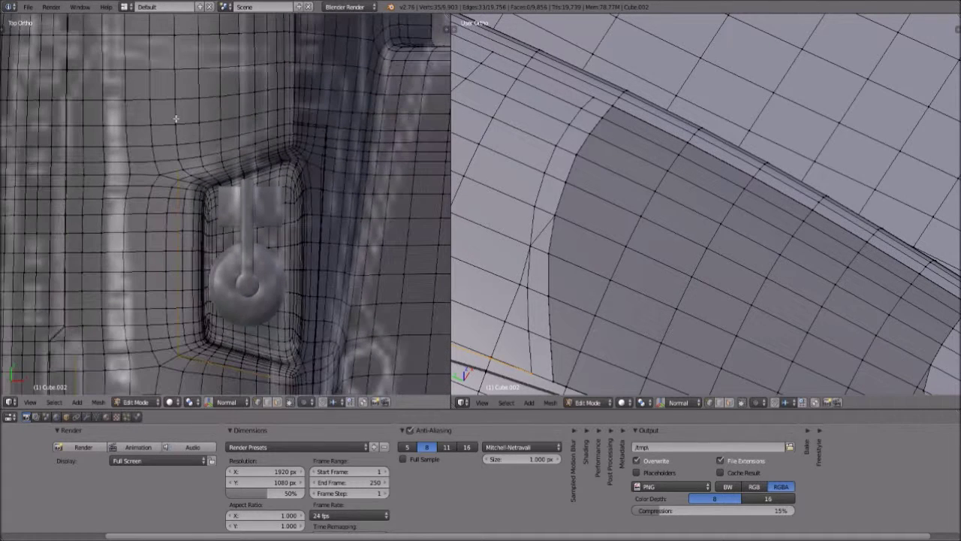
# - Knife-cut an edge line along the slanted upper side of the recess, starting from the end of the previous cut
pyautogui.scroll(3, 187, 139)
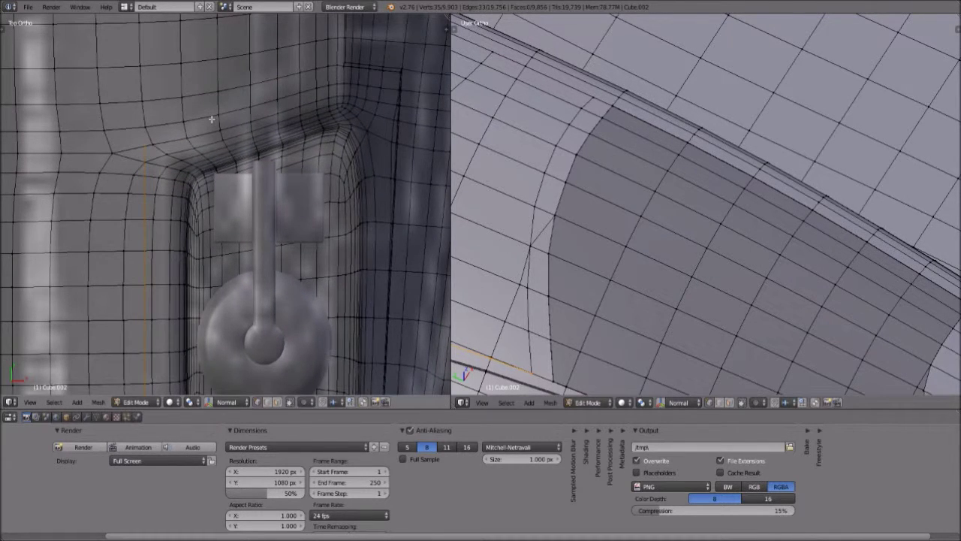
pyautogui.scroll(-1, 212, 120)
pyautogui.keyDown('shift'); pyautogui.moveTo(212, 120); pyautogui.dragTo(189, 165, button='middle'); pyautogui.keyUp('shift')
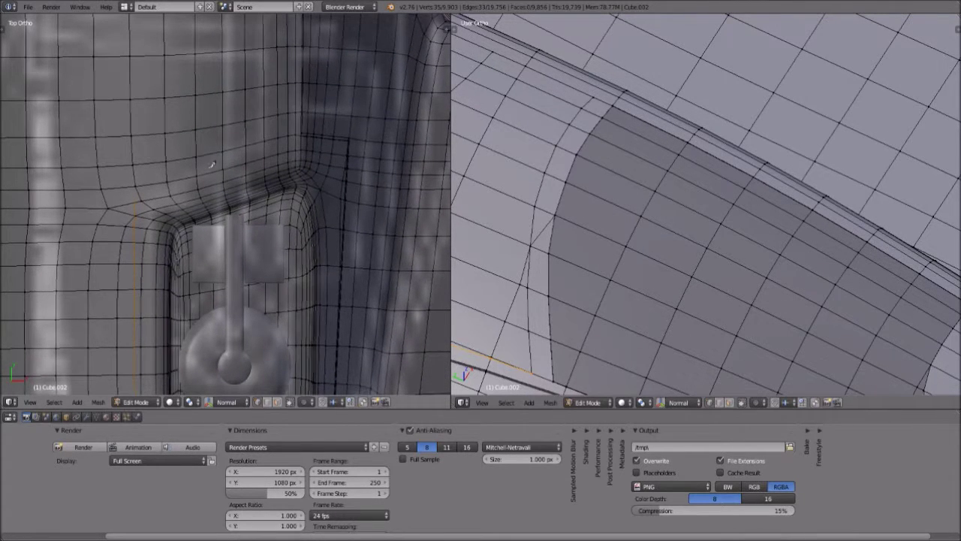
pyautogui.press('k')
pyautogui.click(136, 204)
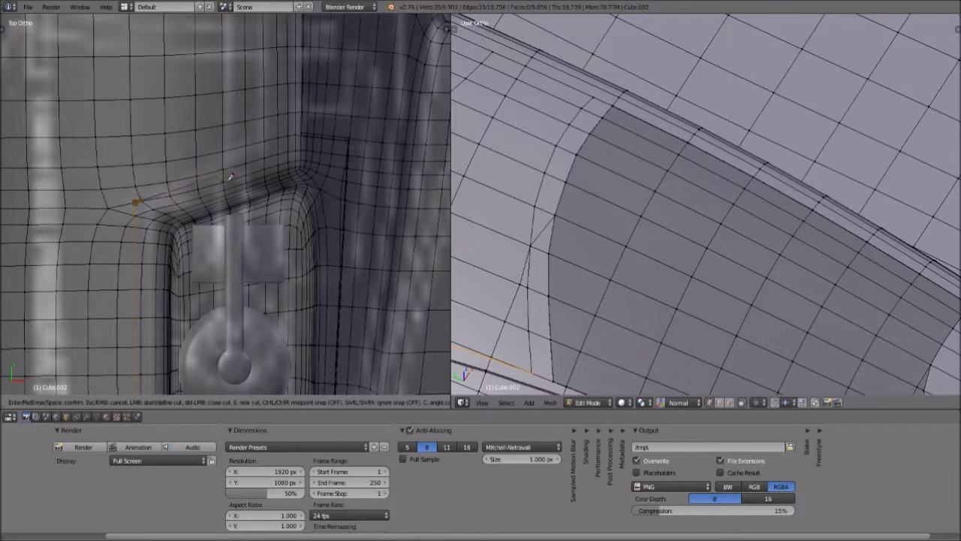
pyautogui.click(279, 163)
pyautogui.press('Return')
# - Knife-cut the panel outline from the slanted line's upper end straight up, then across the hull along the blueprint line
pyautogui.scroll(-1, 275, 85)
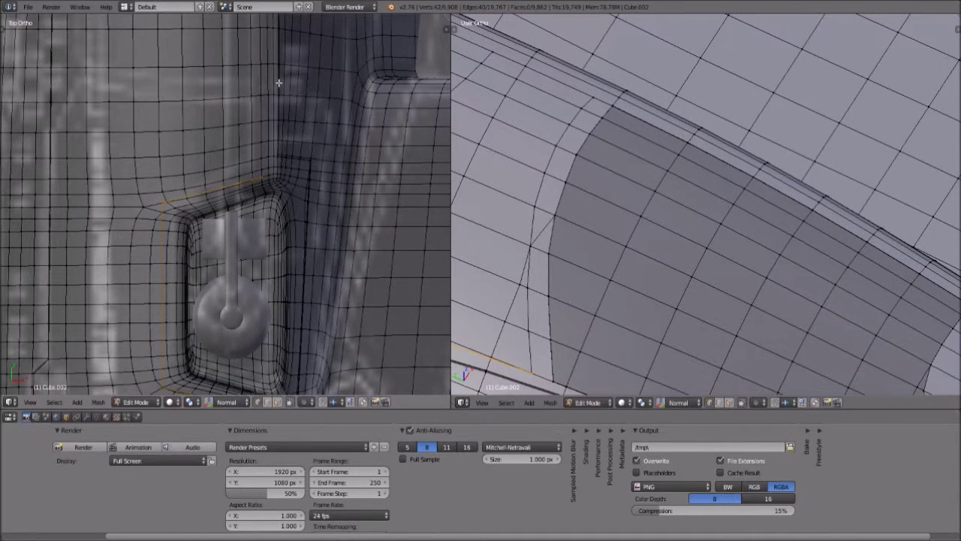
pyautogui.scroll(-1, 279, 82)
pyautogui.keyDown('shift'); pyautogui.moveTo(278, 82); pyautogui.dragTo(270, 201, button='middle'); pyautogui.keyUp('shift')
pyautogui.scroll(-1, 254, 208)
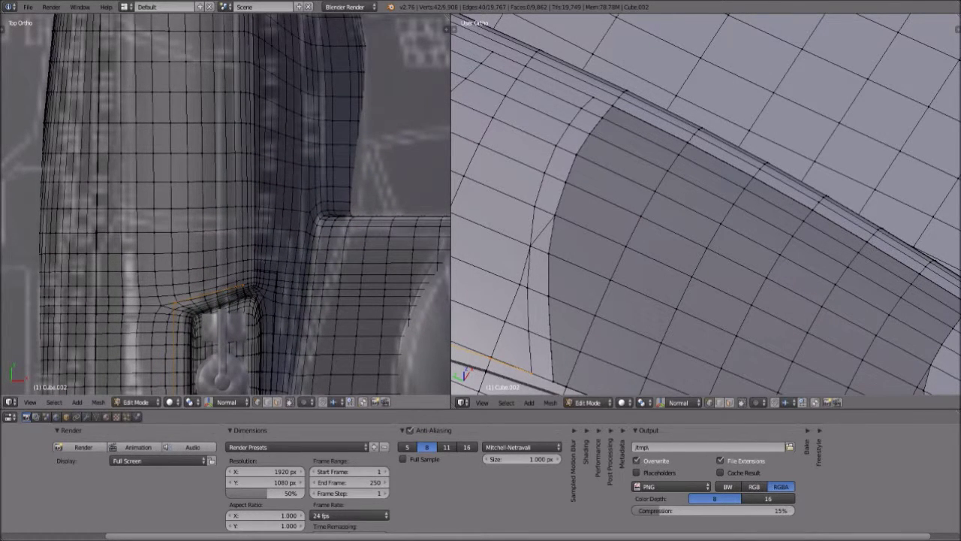
pyautogui.scroll(2, 252, 281)
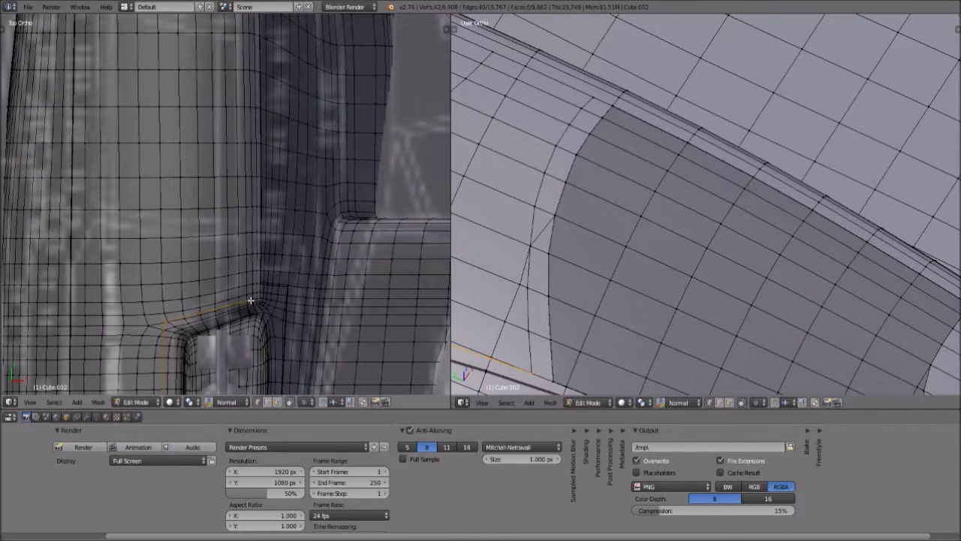
pyautogui.scroll(3, 251, 296)
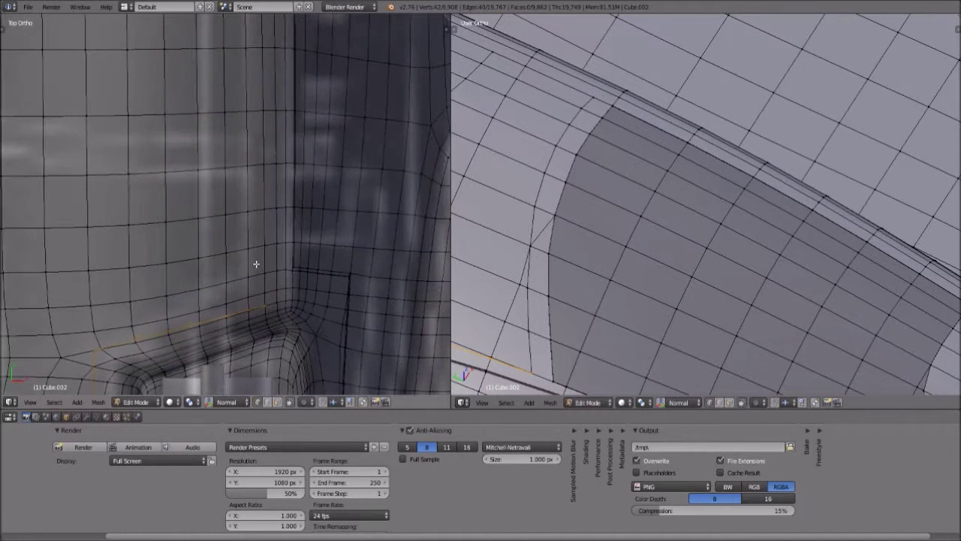
pyautogui.scroll(2, 261, 333)
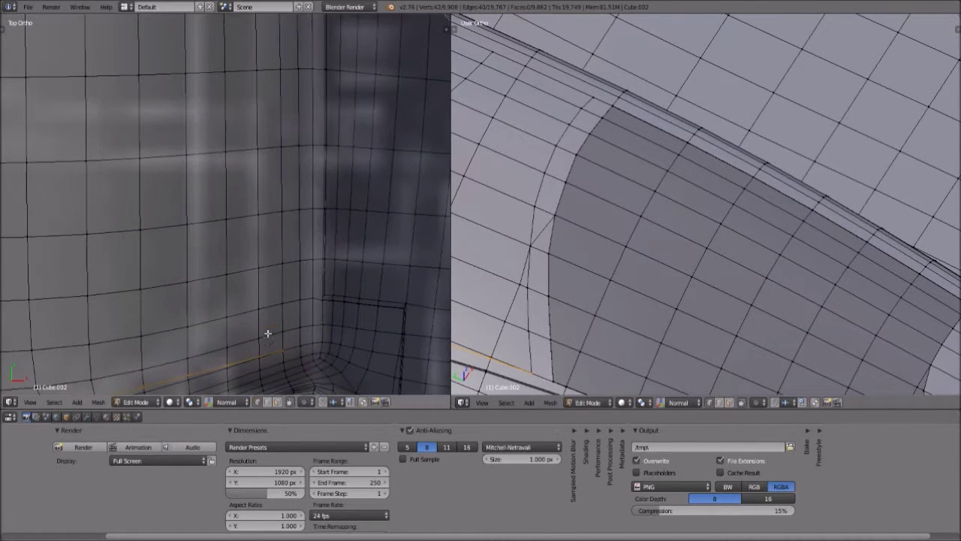
pyautogui.scroll(1, 257, 335)
pyautogui.press('k')
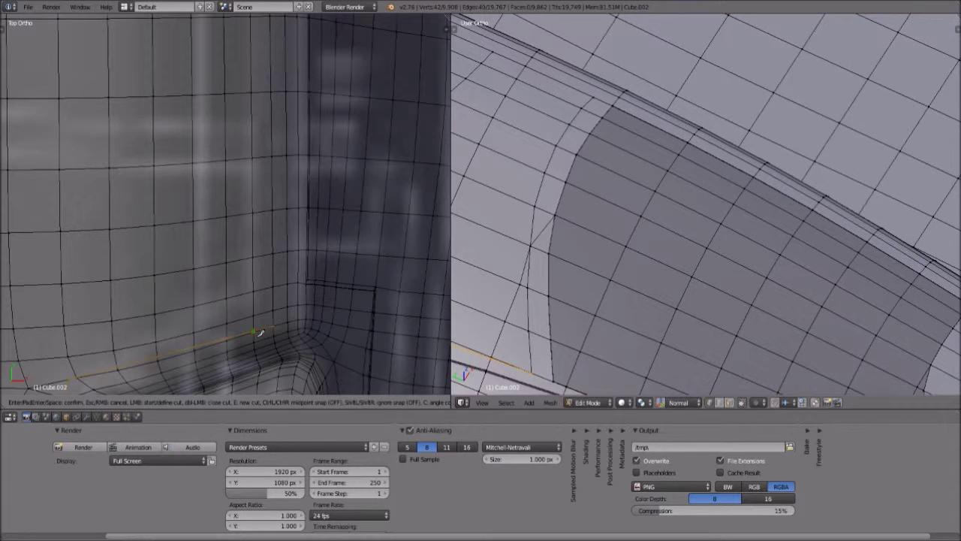
pyautogui.click(257, 331)
pyautogui.click(254, 174)
pyautogui.scroll(-3, 256, 175)
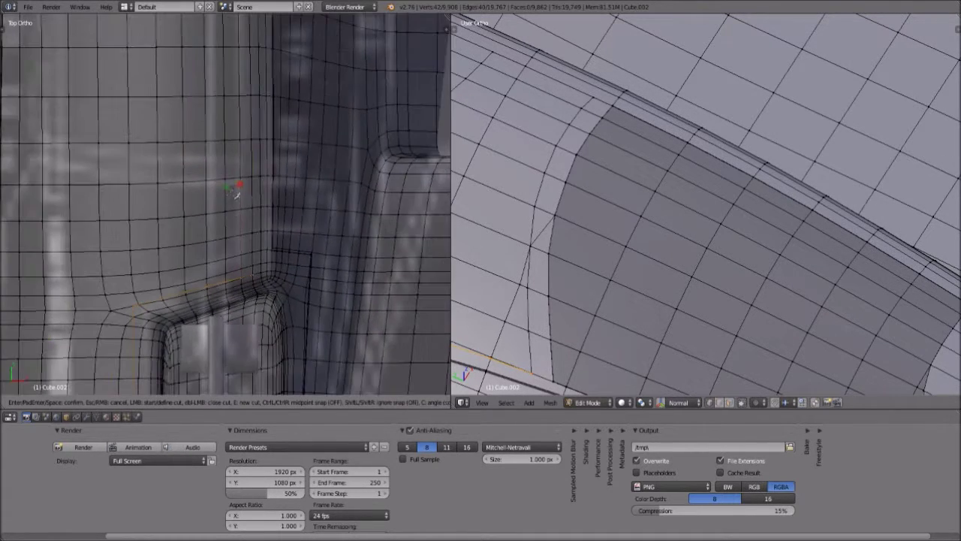
pyautogui.keyDown('shift'); pyautogui.moveTo(234, 190); pyautogui.dragTo(275, 196, button='middle'); pyautogui.keyUp('shift')
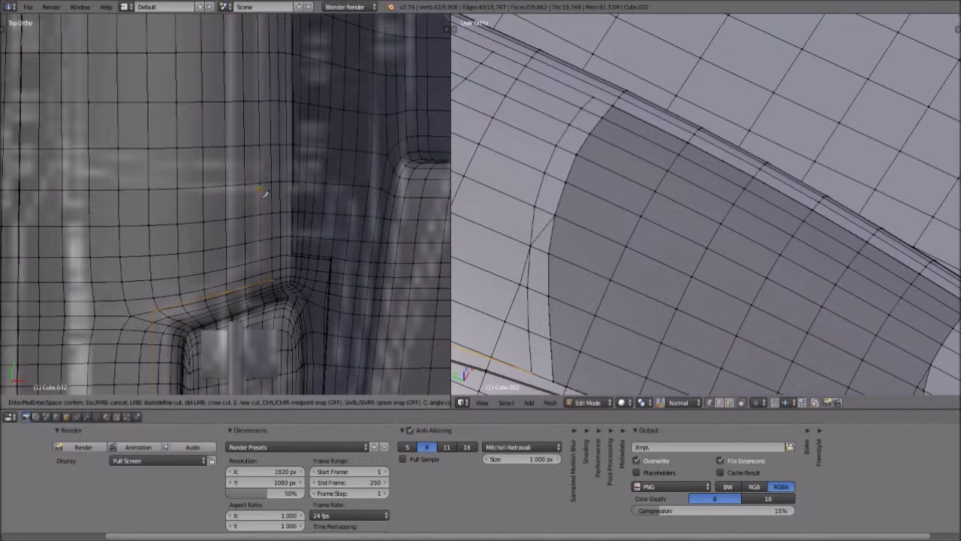
pyautogui.click(260, 190)
pyautogui.press('Return')
# - Knife-cut from the horizontal line's outer end diagonally around the corner and straight down to the existing outline beside the recess
pyautogui.scroll(-3, 83, 176)
pyautogui.keyDown('shift'); pyautogui.moveTo(81, 257); pyautogui.dragTo(107, 102, button='middle'); pyautogui.keyUp('shift')
pyautogui.keyDown('shift'); pyautogui.moveTo(140, 189); pyautogui.dragTo(149, 266, button='middle'); pyautogui.keyUp('shift')
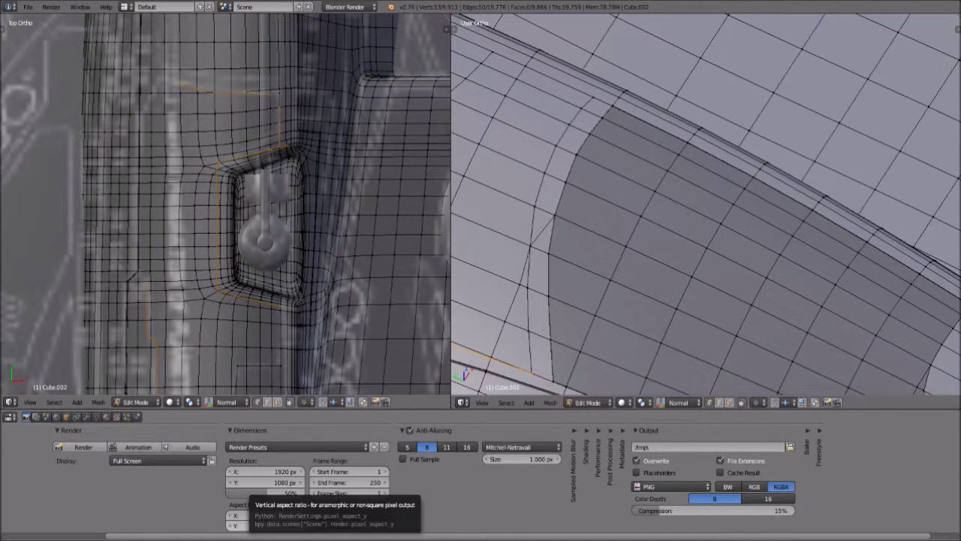
pyautogui.scroll(1, 156, 222)
pyautogui.scroll(1, 154, 169)
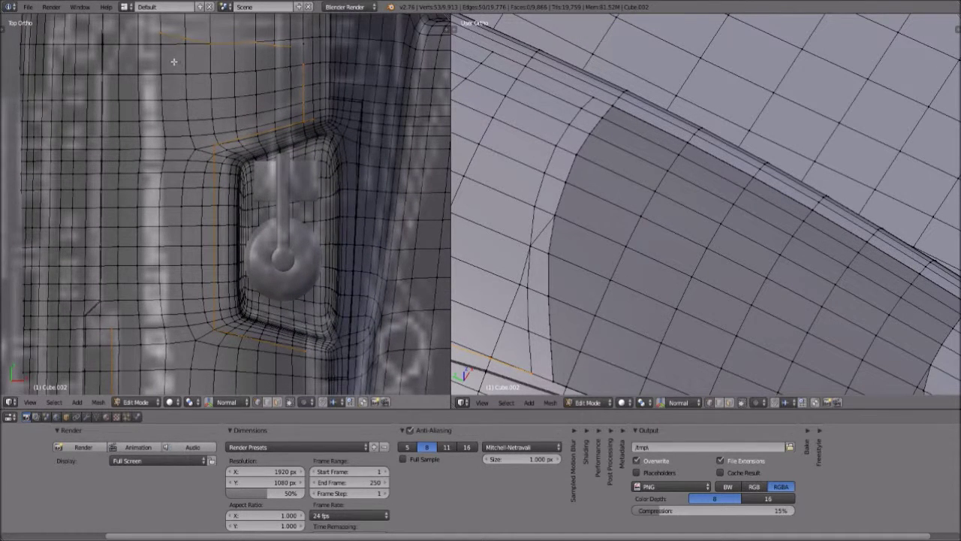
pyautogui.scroll(-1, 173, 62)
pyautogui.press('k')
pyautogui.click(171, 62)
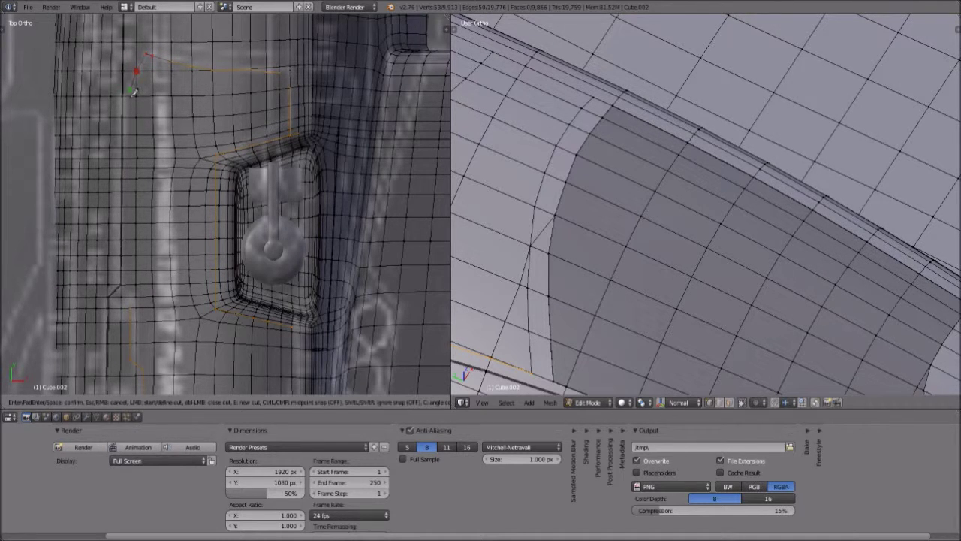
pyautogui.click(131, 90)
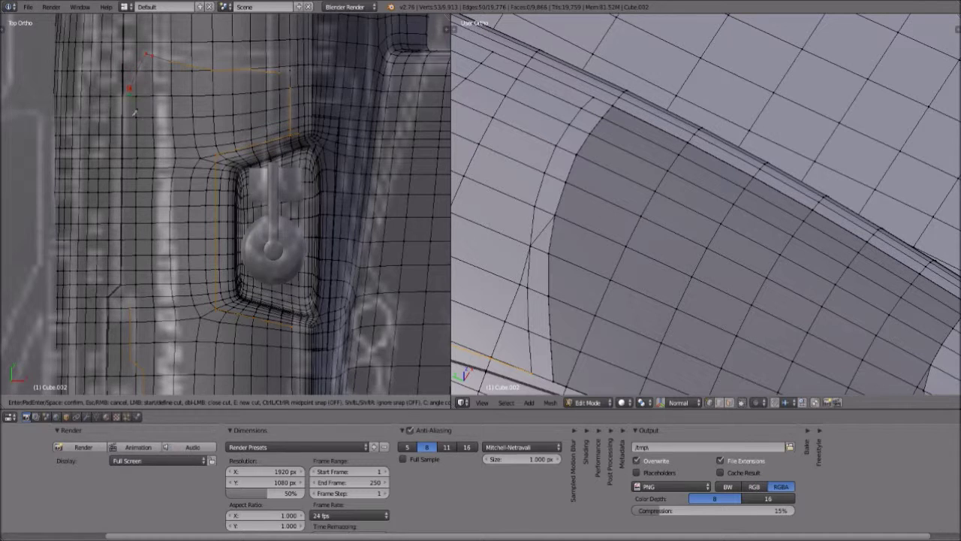
pyautogui.click(129, 311)
pyautogui.press('Return')
# - Slide the vertices of the horizontal cut above the recess along their edges to even out the line
pyautogui.scroll(1, 250, 109)
pyautogui.keyDown('shift'); pyautogui.moveTo(250, 109); pyautogui.dragTo(253, 243, button='middle'); pyautogui.keyUp('shift')
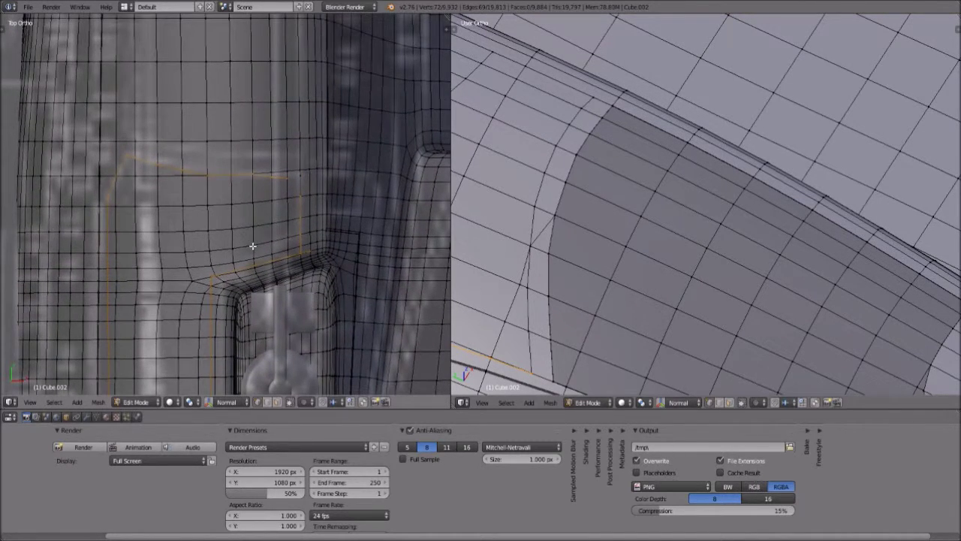
pyautogui.scroll(3, 252, 246)
pyautogui.scroll(1, 283, 154)
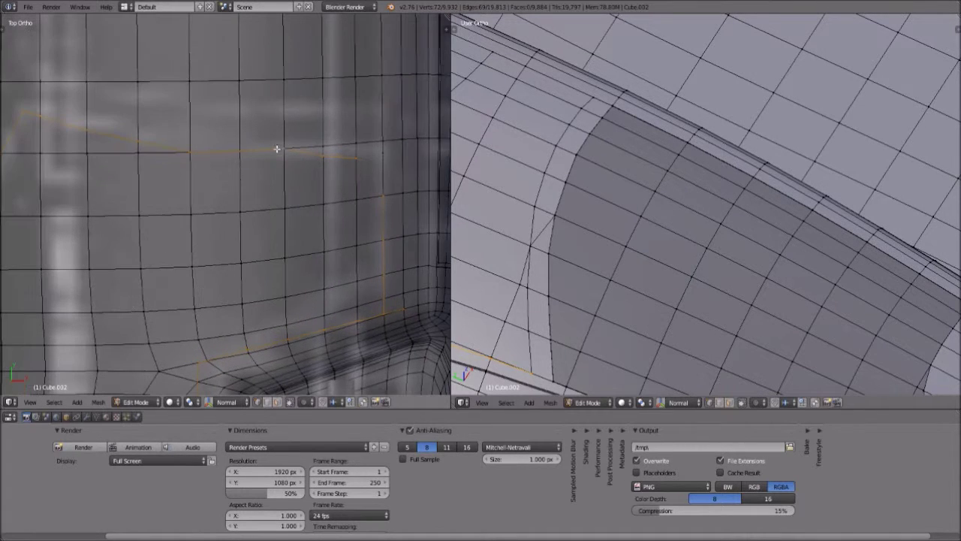
pyautogui.rightClick(303, 166)
pyautogui.hotkey('shift', 'v')
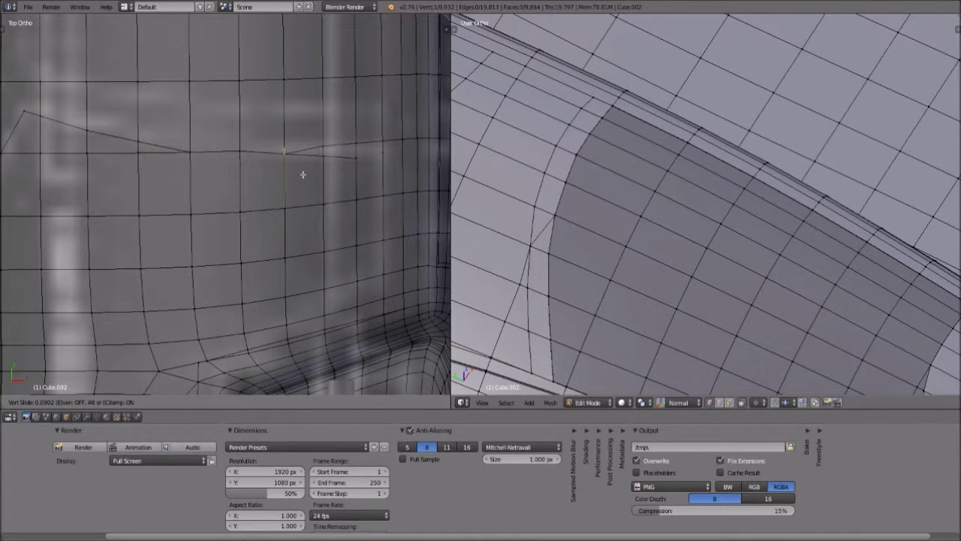
pyautogui.press('c')
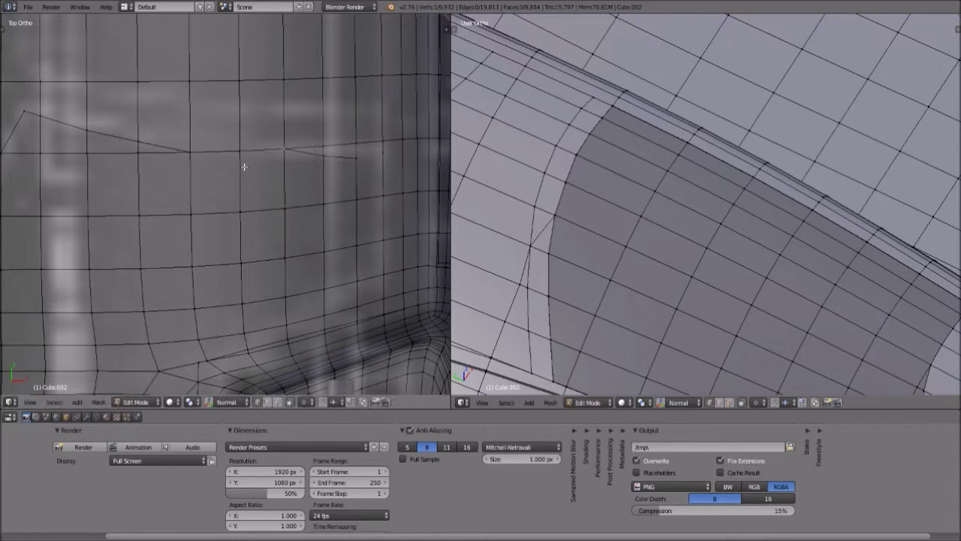
pyautogui.press('c')
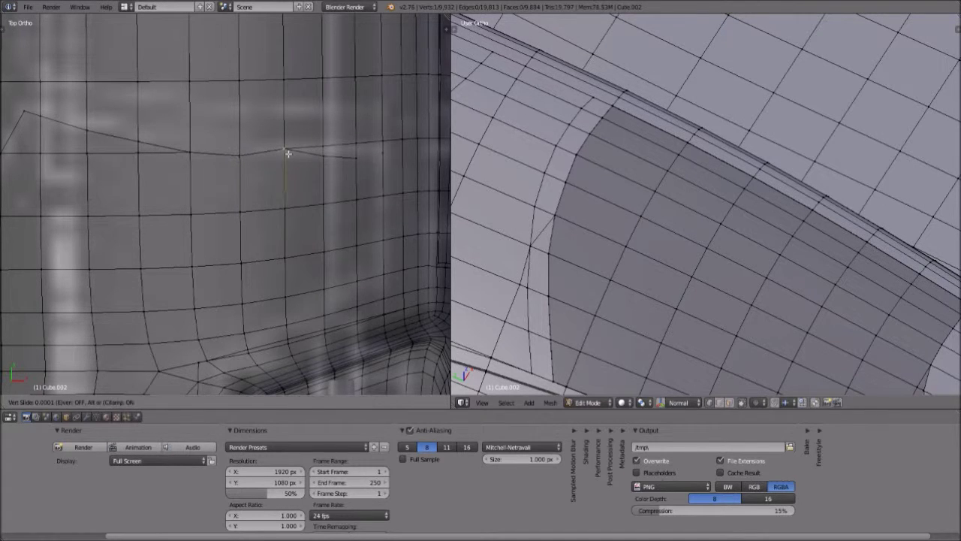
pyautogui.click(358, 161)
pyautogui.hotkey('shift', 'v')
pyautogui.click(388, 176)
pyautogui.rightClick(319, 166)
pyautogui.hotkey('shift', 'v')
pyautogui.click(371, 159)
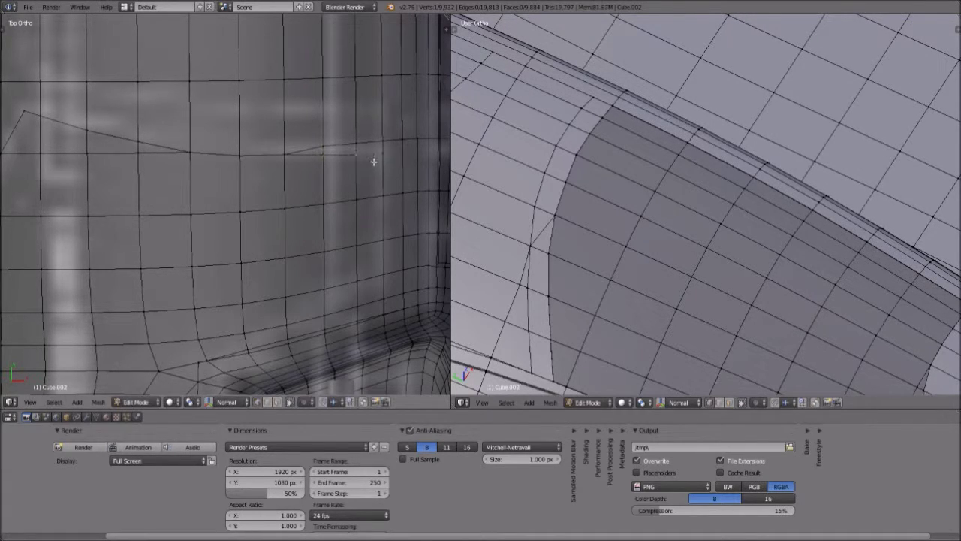
# - Delete the face at the corner where the horizontal and vertical cuts meet and fill its upper part with a new face
pyautogui.click(277, 401)
pyautogui.rightClick(379, 160)
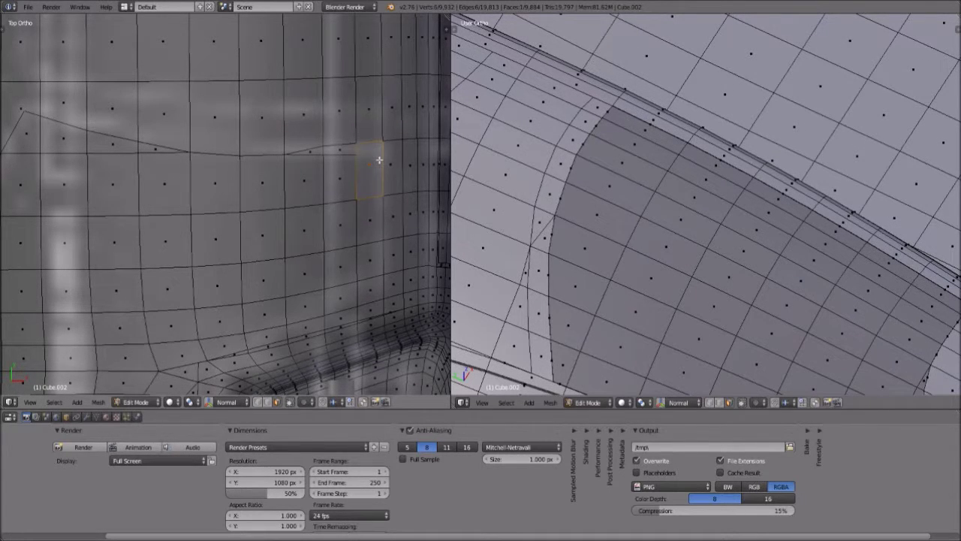
pyautogui.press('x')
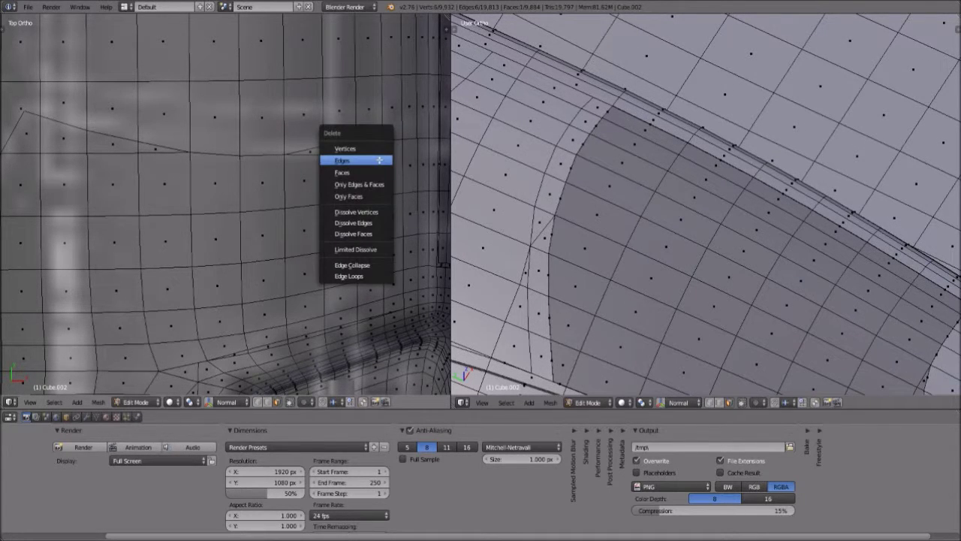
pyautogui.press('Return')
pyautogui.click(257, 402)
pyautogui.keyDown('shift'); pyautogui.rightClick(356, 142); pyautogui.keyUp('shift')
pyautogui.keyDown('shift'); pyautogui.rightClick(383, 138); pyautogui.keyUp('shift')
pyautogui.keyDown('shift'); pyautogui.rightClick(380, 153); pyautogui.keyUp('shift')
pyautogui.press('f')
# - Fill the remaining lower part of the corner gap with a face and deselect everything
pyautogui.rightClick(356, 158)
pyautogui.keyDown('shift'); pyautogui.rightClick(356, 197); pyautogui.keyUp('shift')
pyautogui.keyDown('shift'); pyautogui.rightClick(382, 195); pyautogui.keyUp('shift')
pyautogui.keyDown('shift'); pyautogui.rightClick(381, 157); pyautogui.keyUp('shift')
pyautogui.press('f')
pyautogui.press('a')
# - Slide the horizontal cut's vertex where it meets the neighbouring mesh edge slightly down to smooth the line
pyautogui.scroll(-3, 366, 159)
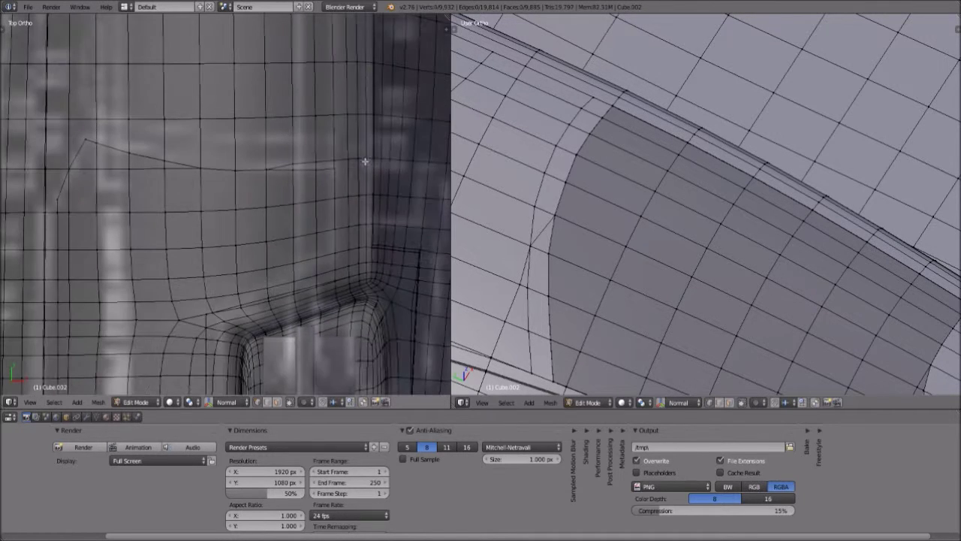
pyautogui.scroll(2, 228, 213)
pyautogui.scroll(1, 187, 178)
pyautogui.keyDown('shift'); pyautogui.moveTo(174, 171); pyautogui.dragTo(232, 183, button='middle'); pyautogui.keyUp('shift')
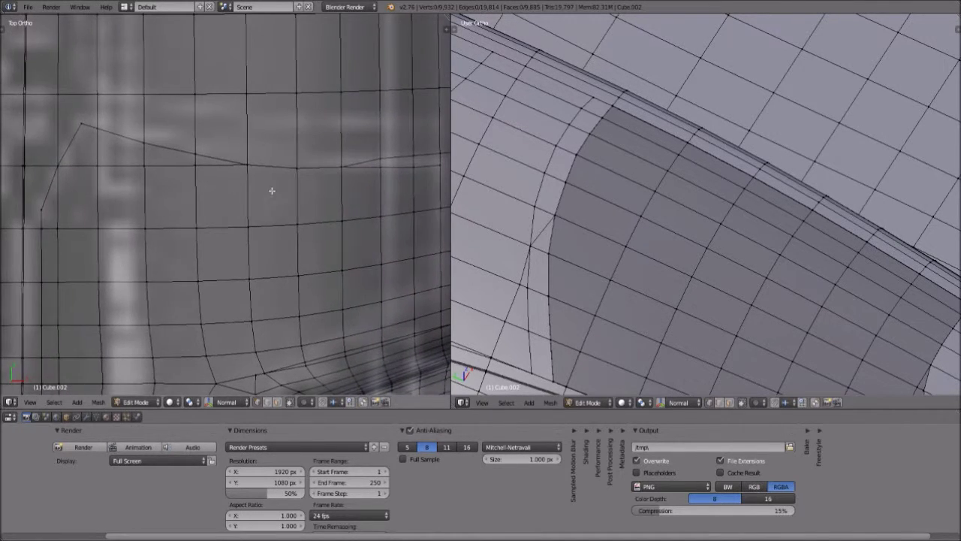
pyautogui.rightClick(350, 177)
pyautogui.hotkey('shift', 'v')
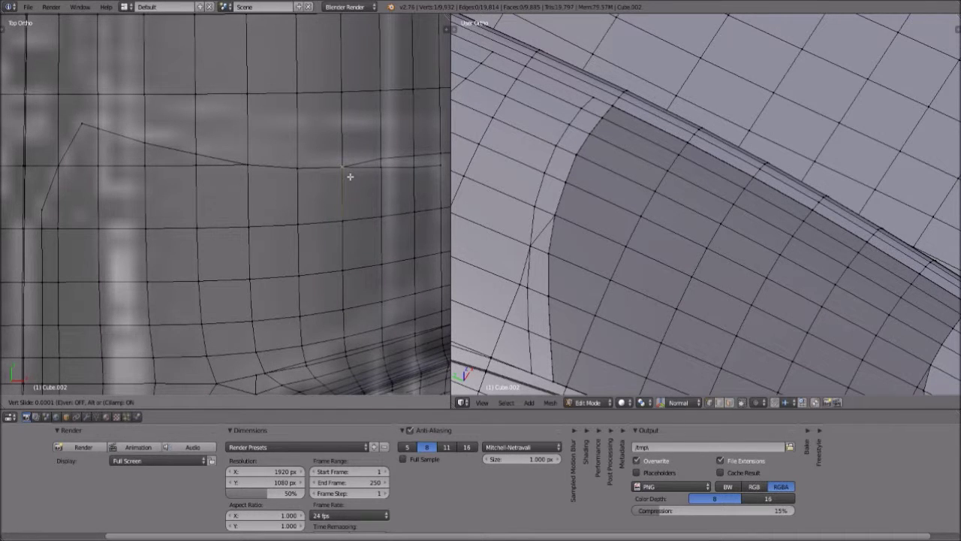
pyautogui.click(371, 170)
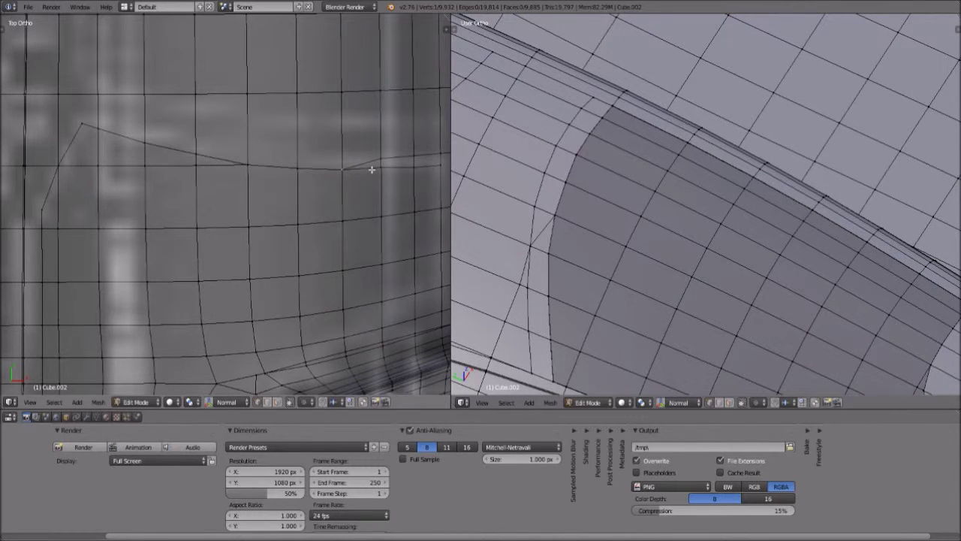
# - Slide the vertex near the inner end of the horizontal cut above the recess along its edge to smooth the line
pyautogui.hotkey('shift', 'v')
pyautogui.click(370, 172)
pyautogui.scroll(-2, 330, 199)
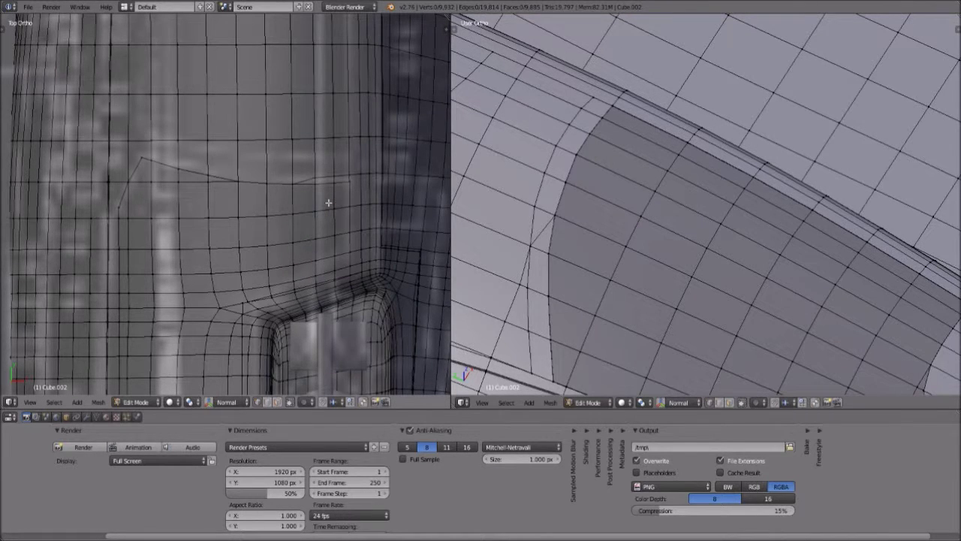
pyautogui.scroll(2, 263, 217)
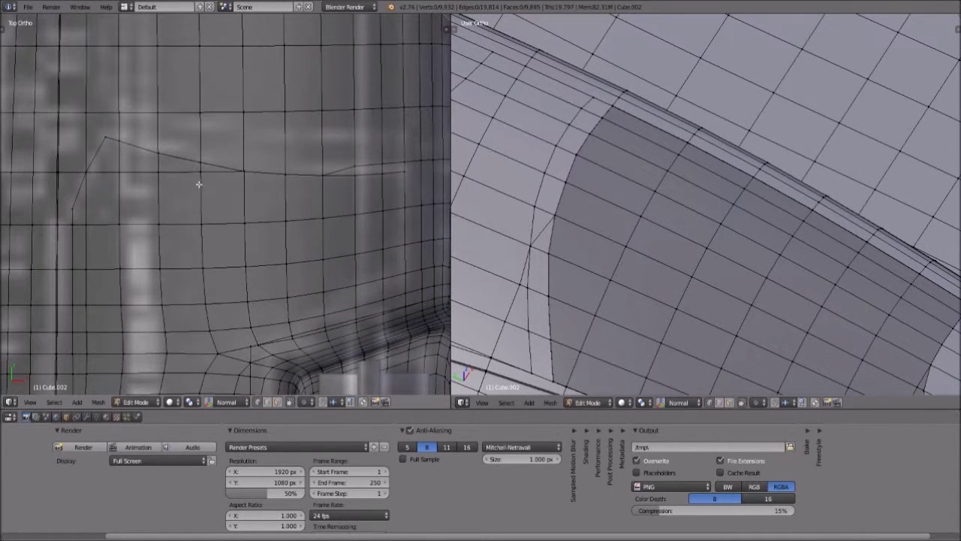
# - Slide the middle vertex of the slanted corner cut along its edge to straighten the diagonal
pyautogui.scroll(-1, 181, 203)
pyautogui.scroll(-1, 169, 273)
pyautogui.keyDown('shift'); pyautogui.moveTo(169, 273); pyautogui.dragTo(221, 226, button='middle'); pyautogui.keyUp('shift')
pyautogui.scroll(1, 213, 232)
pyautogui.scroll(1, 159, 119)
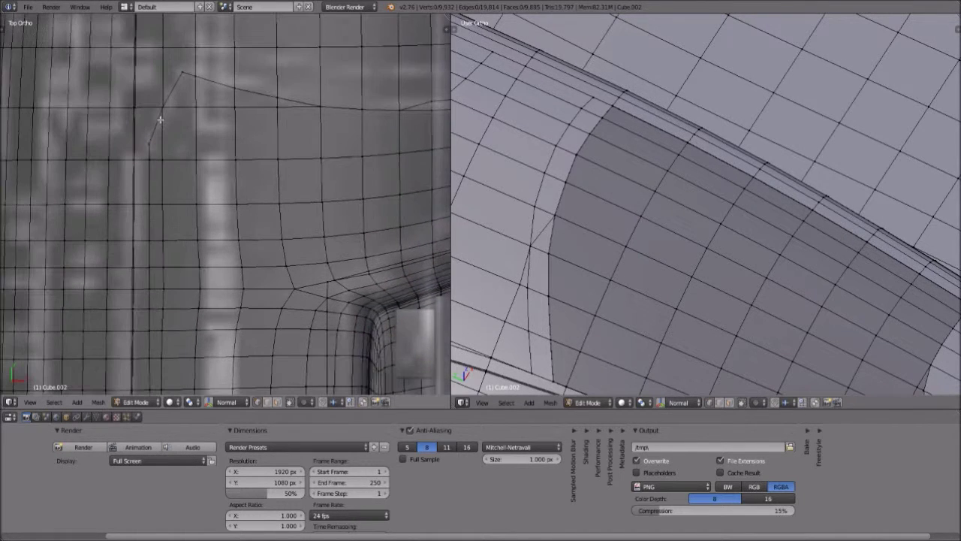
pyautogui.hotkey('shift', 'v')
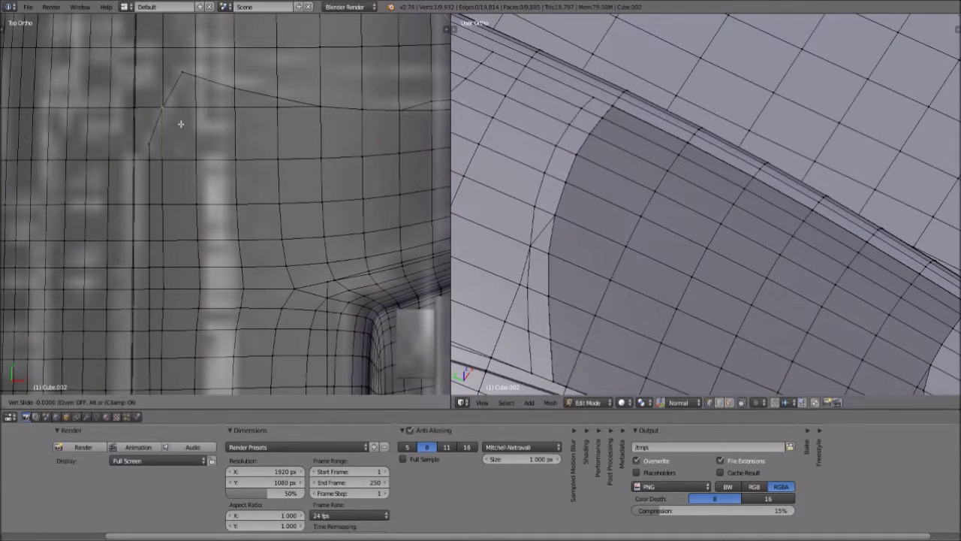
pyautogui.click(195, 180)
# - Merge the two close vertices at the end of the short vertical cut beside the stepped corner and clear the selection
pyautogui.scroll(-1, 197, 217)
pyautogui.scroll(-1, 194, 300)
pyautogui.keyDown('shift'); pyautogui.moveTo(194, 300); pyautogui.dragTo(205, 151, button='middle'); pyautogui.keyUp('shift')
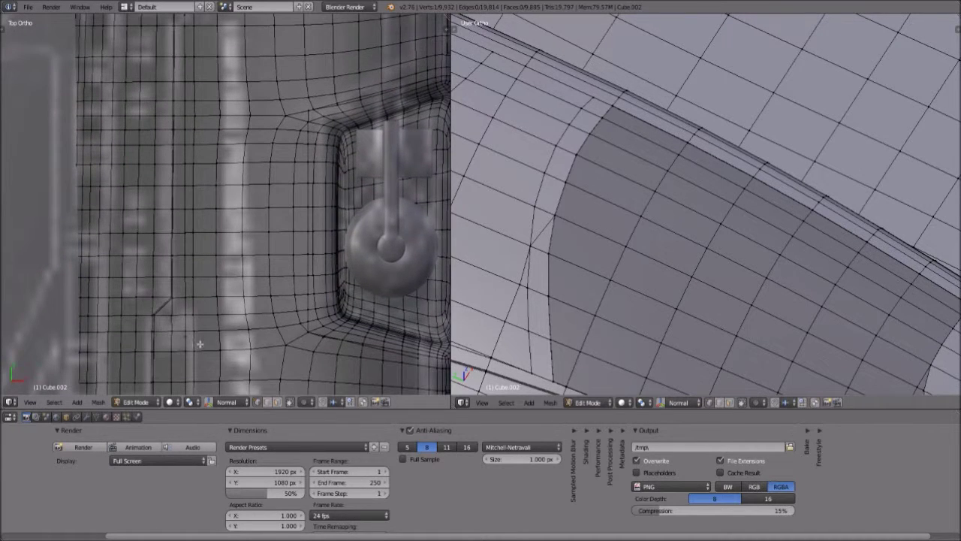
pyautogui.scroll(4, 201, 345)
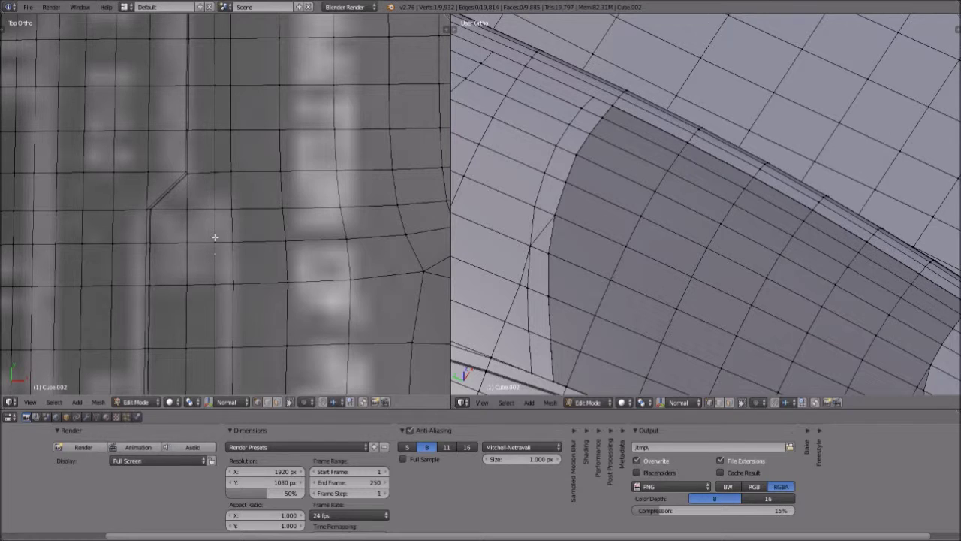
pyautogui.keyDown('shift'); pyautogui.rightClick(215, 237); pyautogui.keyUp('shift')
pyautogui.hotkey('alt', 'm')
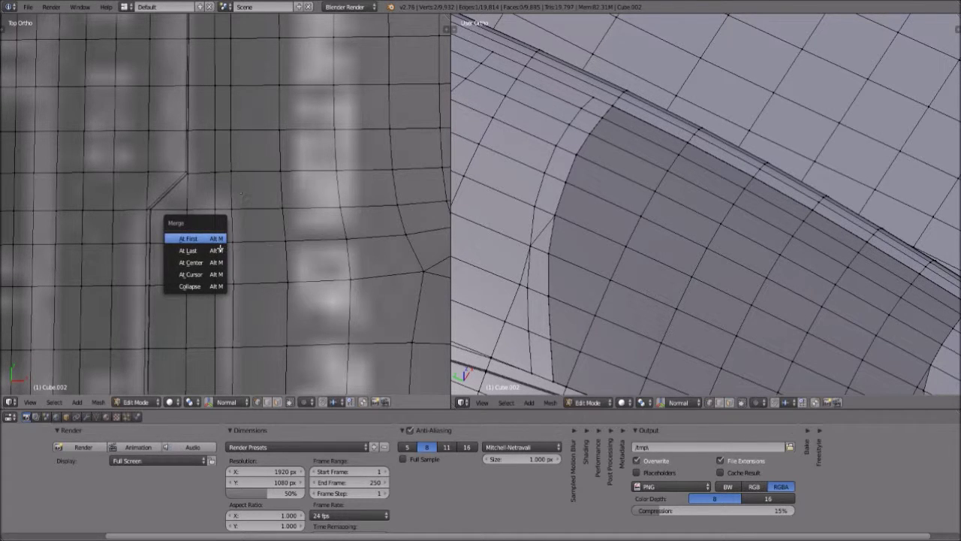
pyautogui.click(216, 250)
pyautogui.hotkey('ctrl', 'z')
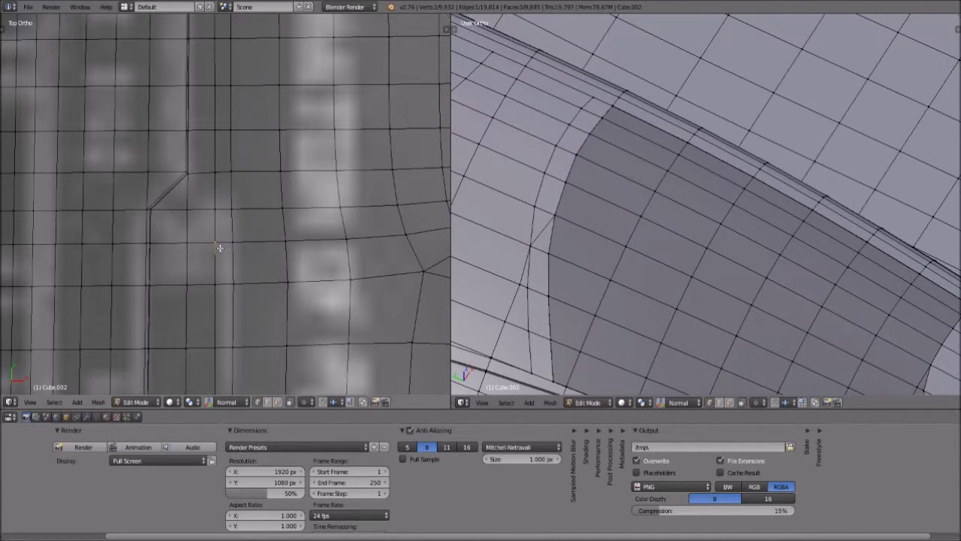
pyautogui.hotkey('alt', 'm')
pyautogui.click(201, 261)
pyautogui.press('a')
# - Examine the panel cuts above, beside and below the wheel recess against the blueprint
pyautogui.scroll(-7, 269, 225)
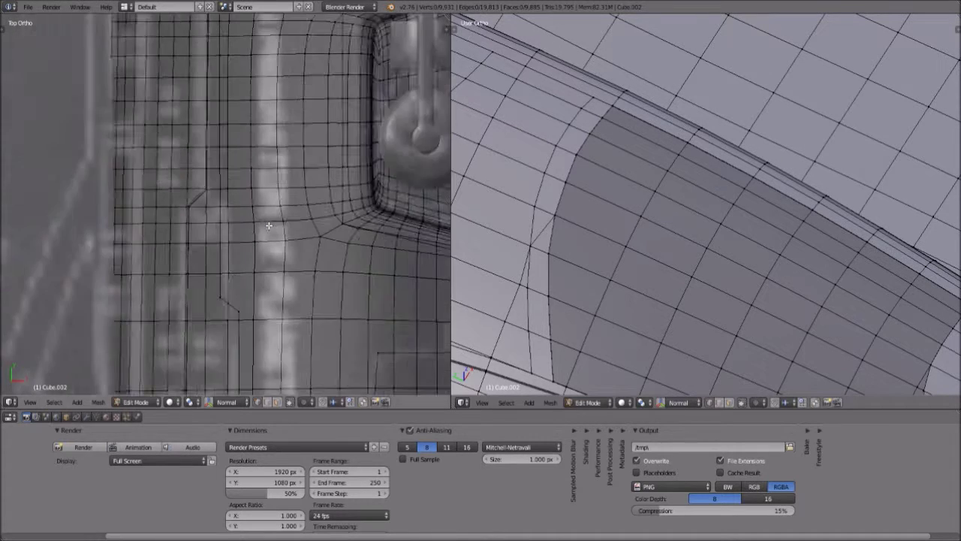
pyautogui.scroll(2, 268, 234)
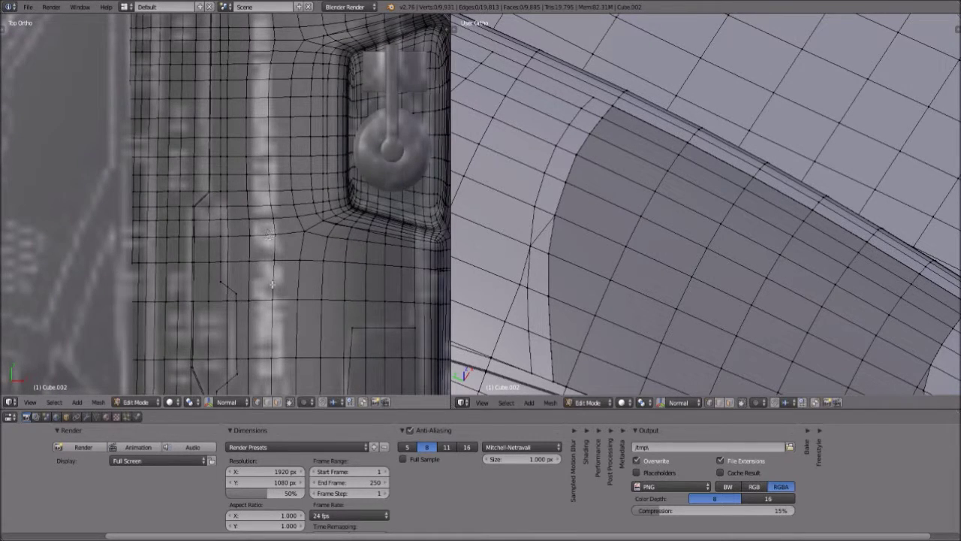
pyautogui.scroll(-4, 282, 292)
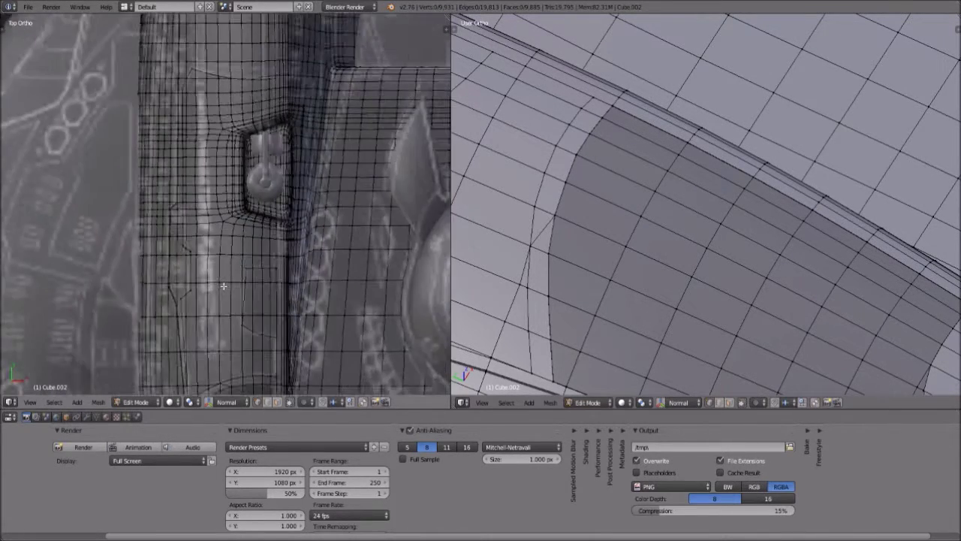
pyautogui.scroll(-3, 223, 286)
pyautogui.scroll(3, 222, 289)
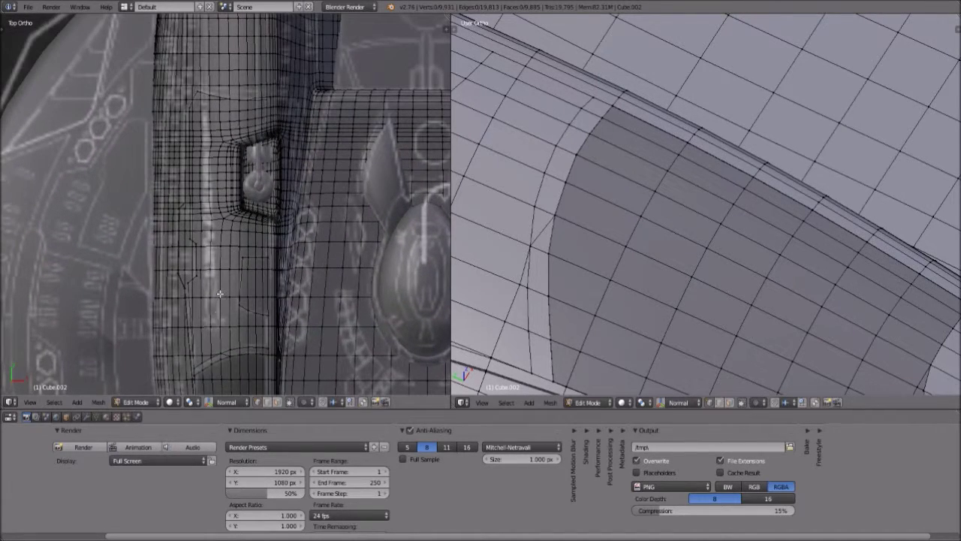
pyautogui.keyDown('shift'); pyautogui.moveTo(247, 182); pyautogui.dragTo(231, 281, button='middle'); pyautogui.keyUp('shift')
pyautogui.scroll(6, 231, 281)
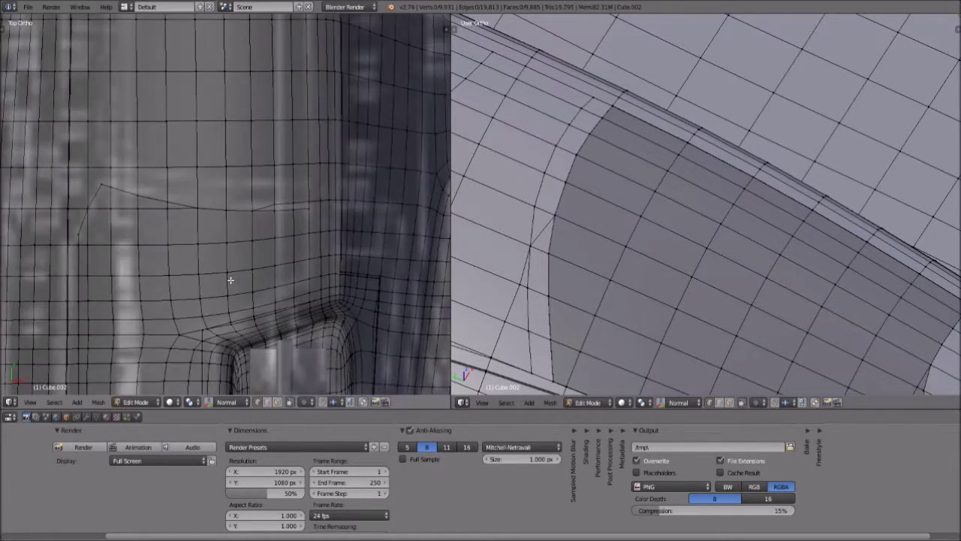
pyautogui.scroll(-3, 225, 284)
pyautogui.scroll(1, 153, 285)
pyautogui.keyDown('shift'); pyautogui.moveTo(153, 284); pyautogui.dragTo(204, 211, button='middle'); pyautogui.keyUp('shift')
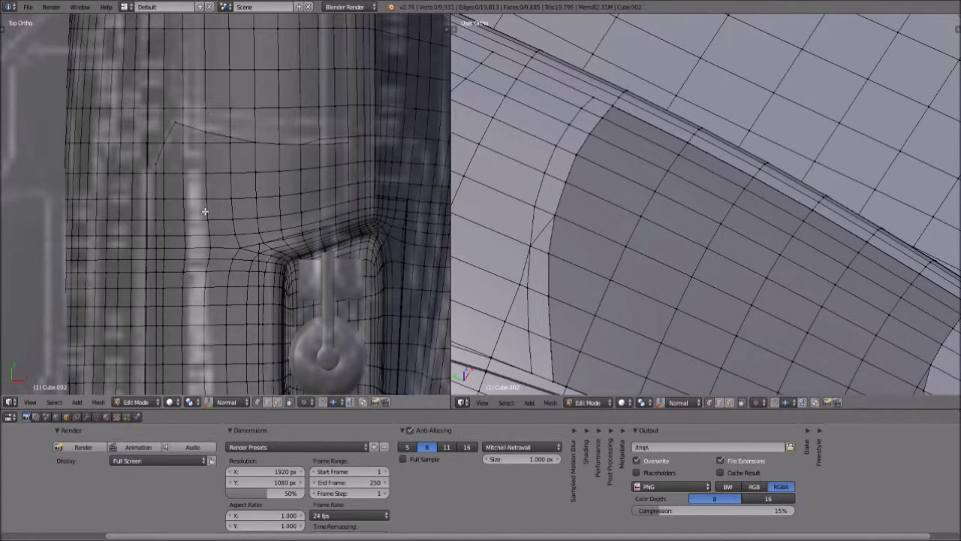
pyautogui.scroll(-3, 204, 212)
pyautogui.scroll(1, 201, 217)
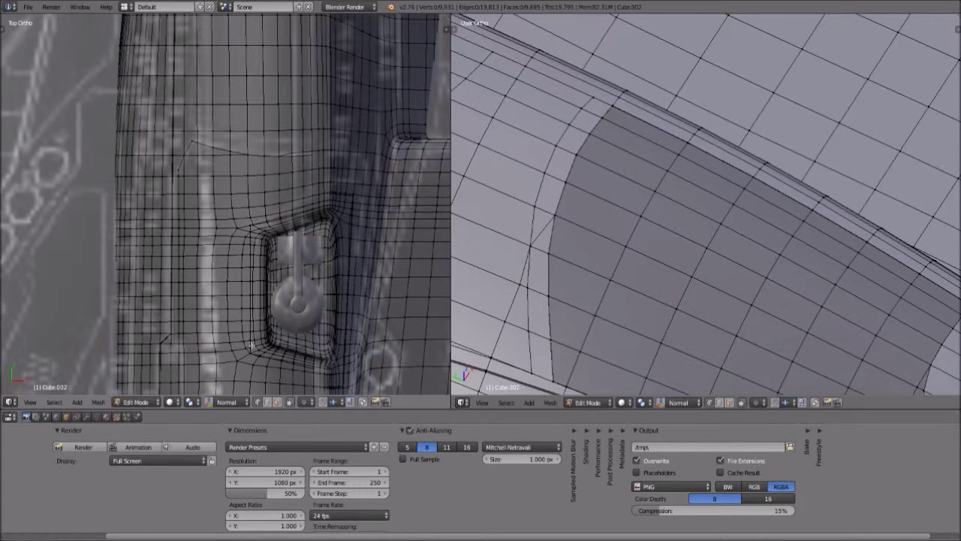
pyautogui.scroll(1, 253, 347)
# - Switch to face selection and select the short face column below the horizontal cut plus the strip along the recess's upper side
pyautogui.click(278, 402)
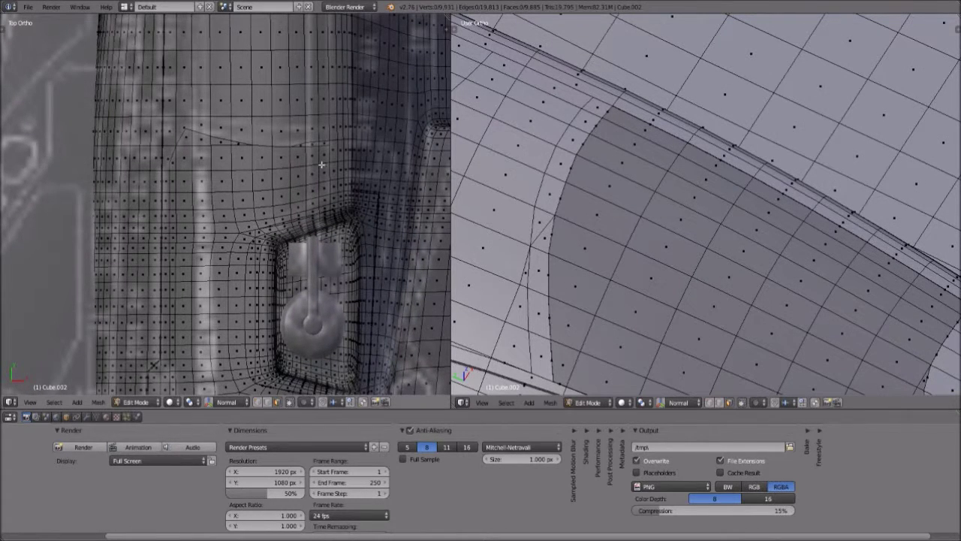
pyautogui.scroll(1, 345, 154)
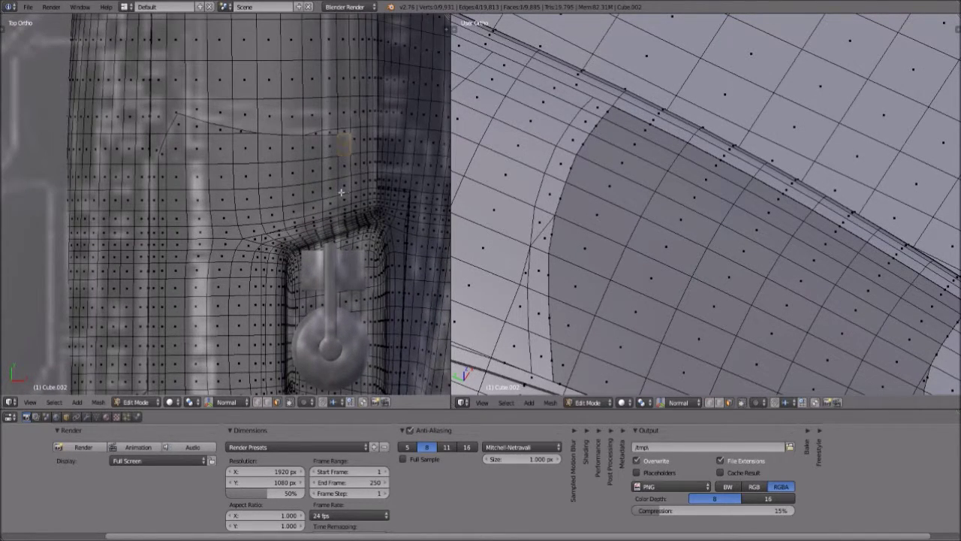
pyautogui.scroll(1, 331, 196)
pyautogui.scroll(3, 314, 201)
pyautogui.keyDown('ctrl'); pyautogui.click(321, 220); pyautogui.keyUp('ctrl')
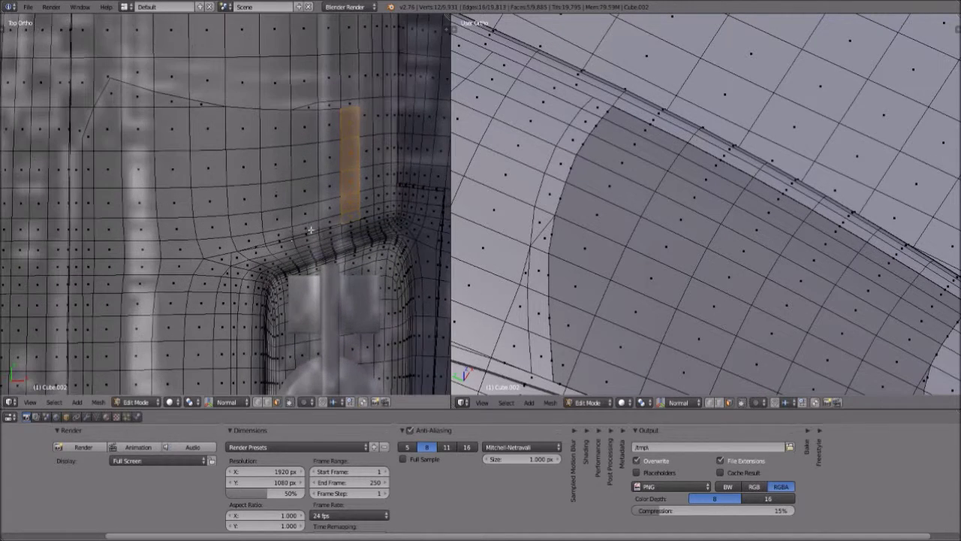
pyautogui.scroll(1, 225, 257)
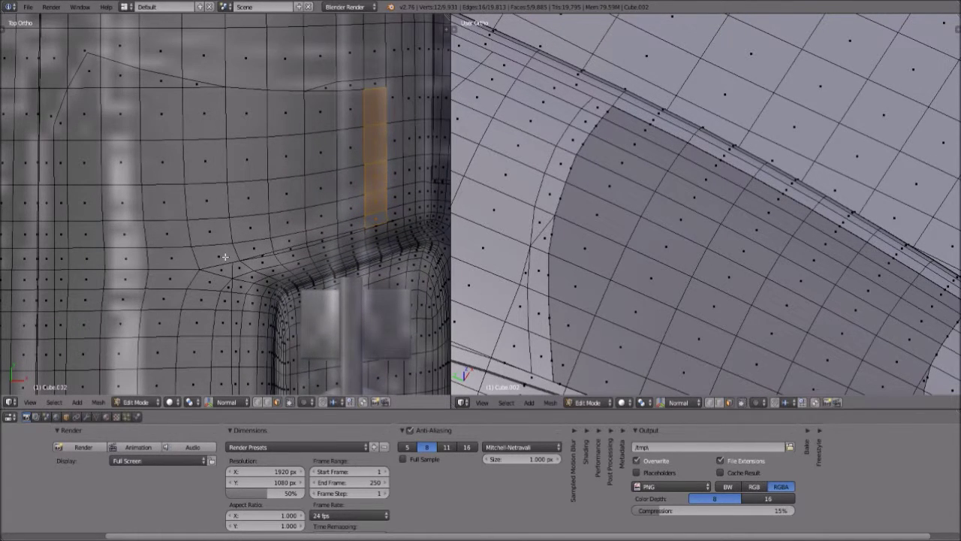
pyautogui.keyDown('ctrl'); pyautogui.rightClick(220, 257); pyautogui.keyUp('ctrl')
# - Extend the face selection down the strip beside the recess to its lower outer corner
pyautogui.keyDown('shift'); pyautogui.moveTo(227, 326); pyautogui.dragTo(230, 118, button='middle'); pyautogui.keyUp('shift')
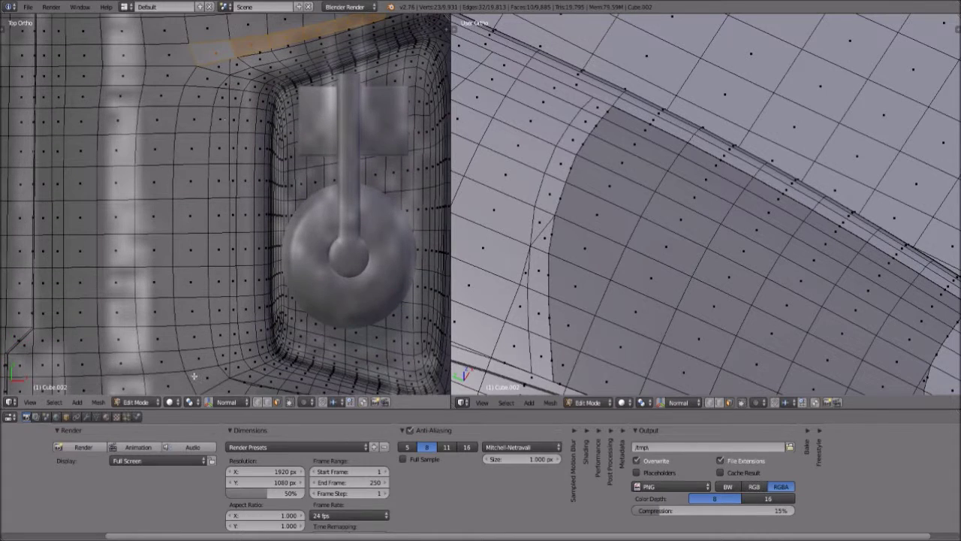
pyautogui.keyDown('shift'); pyautogui.moveTo(205, 368); pyautogui.dragTo(207, 353, button='middle'); pyautogui.keyUp('shift')
pyautogui.keyDown('shift'); pyautogui.scroll(-1, 225, 351); pyautogui.keyUp('shift')
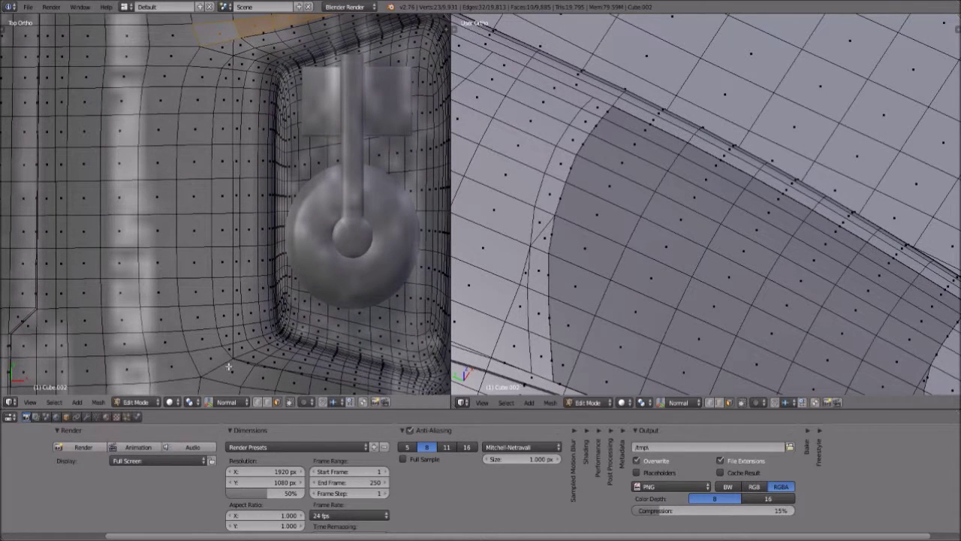
pyautogui.keyDown('ctrl'); pyautogui.rightClick(229, 369); pyautogui.keyUp('ctrl')
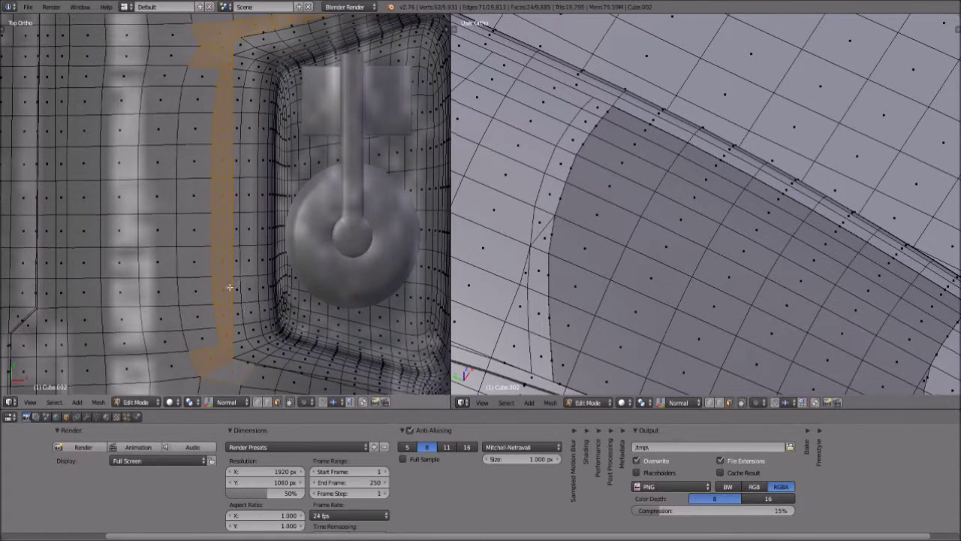
# - Extend the face selection around the lower outer corner and along the strip beneath the recess
pyautogui.keyDown('shift'); pyautogui.moveTo(273, 389); pyautogui.dragTo(227, 322, button='middle'); pyautogui.keyUp('shift')
pyautogui.keyDown('shift'); pyautogui.scroll(-2, 226, 325); pyautogui.keyUp('shift')
pyautogui.keyDown('shift'); pyautogui.scroll(-1, 220, 334); pyautogui.keyUp('shift')
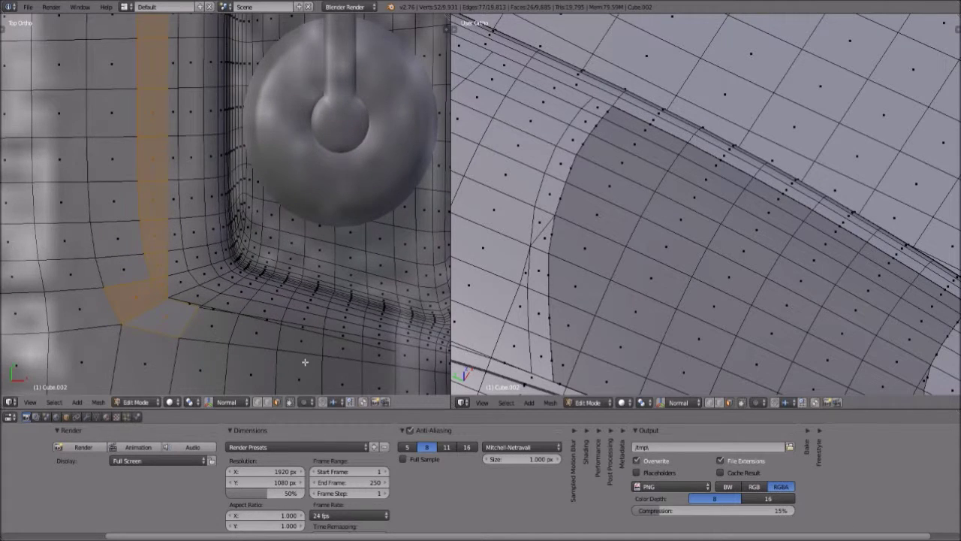
pyautogui.scroll(2, 225, 338)
pyautogui.keyDown('ctrl'); pyautogui.click(306, 252); pyautogui.keyUp('ctrl')
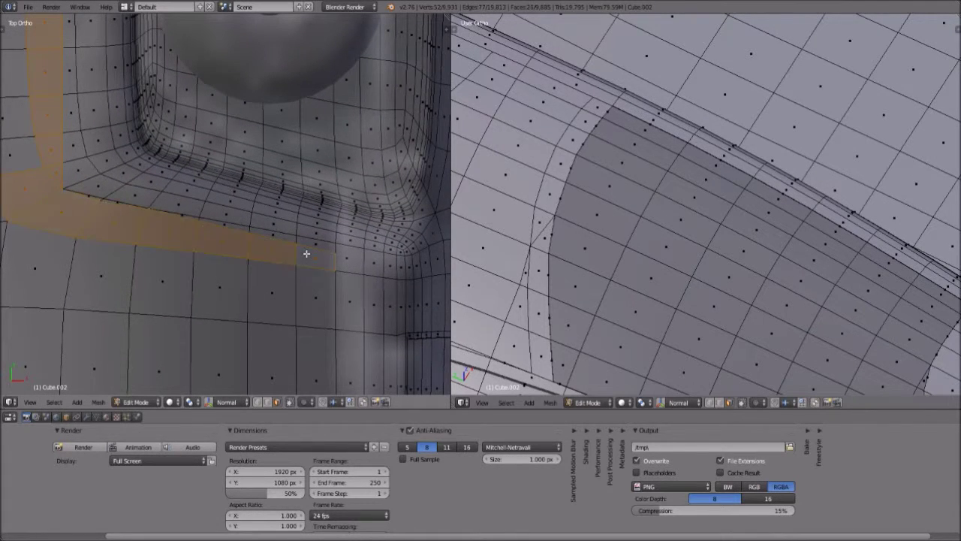
# - Add the face column below the recess's lower strip and the faces along the top of the rectangular panel outline to the selection
pyautogui.scroll(-1, 302, 261)
pyautogui.keyDown('shift'); pyautogui.scroll(-3, 290, 294); pyautogui.keyUp('shift')
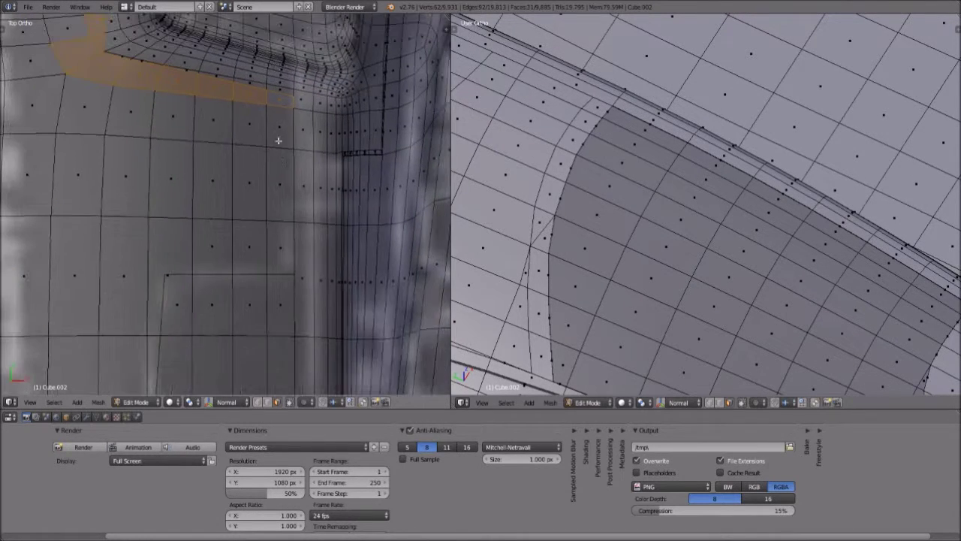
pyautogui.keyDown('shift'); pyautogui.scroll(-1, 280, 225); pyautogui.keyUp('shift')
pyautogui.keyDown('ctrl'); pyautogui.click(278, 233); pyautogui.keyUp('ctrl')
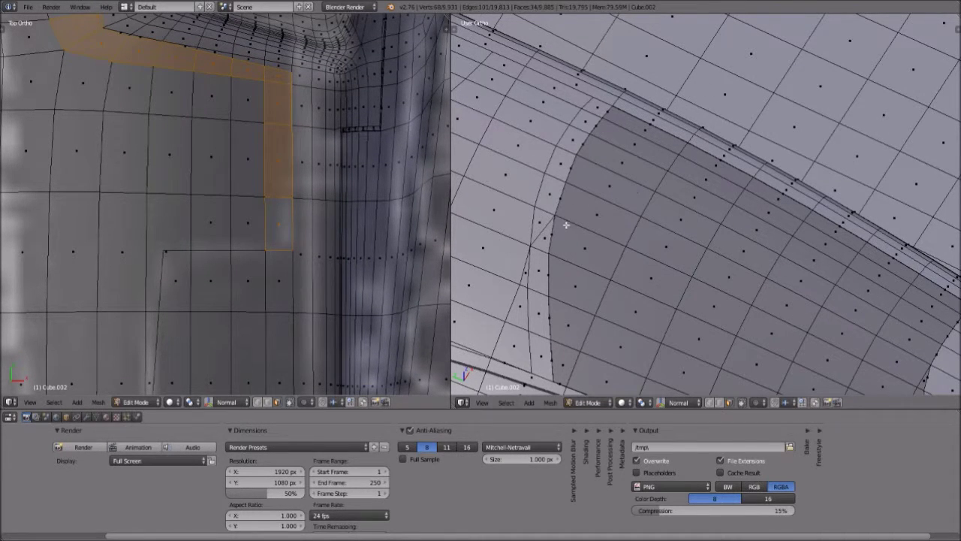
pyautogui.keyDown('shift'); pyautogui.rightClick(159, 227); pyautogui.keyUp('shift')
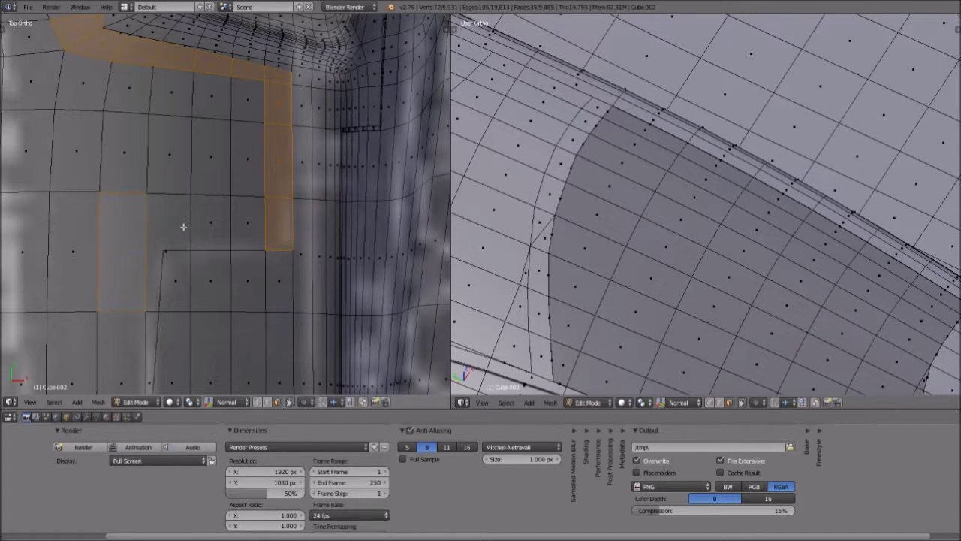
pyautogui.keyDown('shift'); pyautogui.rightClick(167, 225); pyautogui.keyUp('shift')
pyautogui.keyDown('shift'); pyautogui.rightClick(211, 223); pyautogui.keyUp('shift')
pyautogui.keyDown('shift'); pyautogui.rightClick(246, 222); pyautogui.keyUp('shift')
# - Extend the face selection down the side of the rectangular panel outline, below it and towards the arched cut
pyautogui.scroll(-1, 147, 221)
pyautogui.scroll(-2, 153, 339)
pyautogui.keyDown('shift'); pyautogui.moveTo(163, 336); pyautogui.dragTo(176, 208, button='middle'); pyautogui.keyUp('shift')
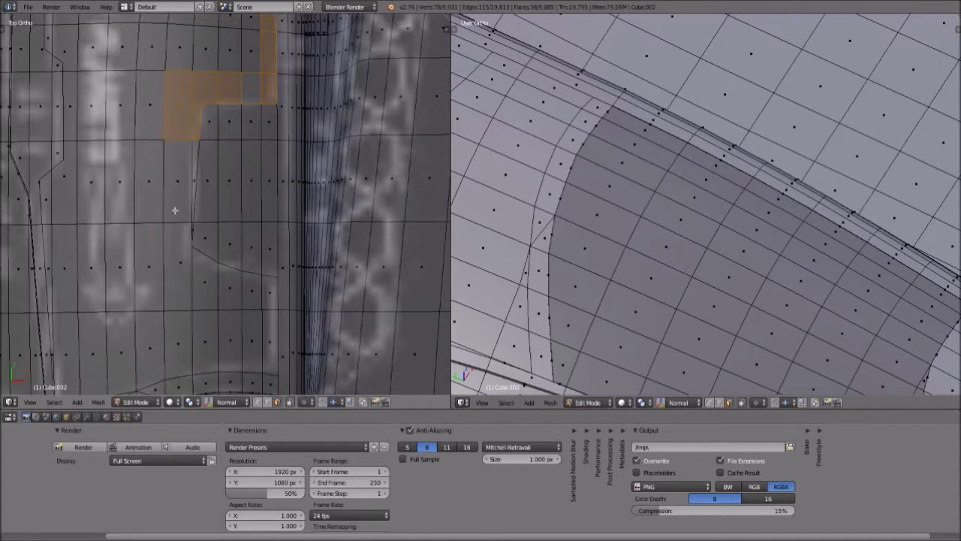
pyautogui.keyDown('shift'); pyautogui.moveTo(271, 299); pyautogui.dragTo(272, 297, button='middle'); pyautogui.keyUp('shift')
pyautogui.keyDown('ctrl'); pyautogui.rightClick(269, 339); pyautogui.keyUp('ctrl')
# - Add the remaining faces between the panel outline and the arched cut to the selection, out to the long vertical cut
pyautogui.keyDown('shift'); pyautogui.moveTo(156, 332); pyautogui.dragTo(241, 191, button='middle'); pyautogui.keyUp('shift')
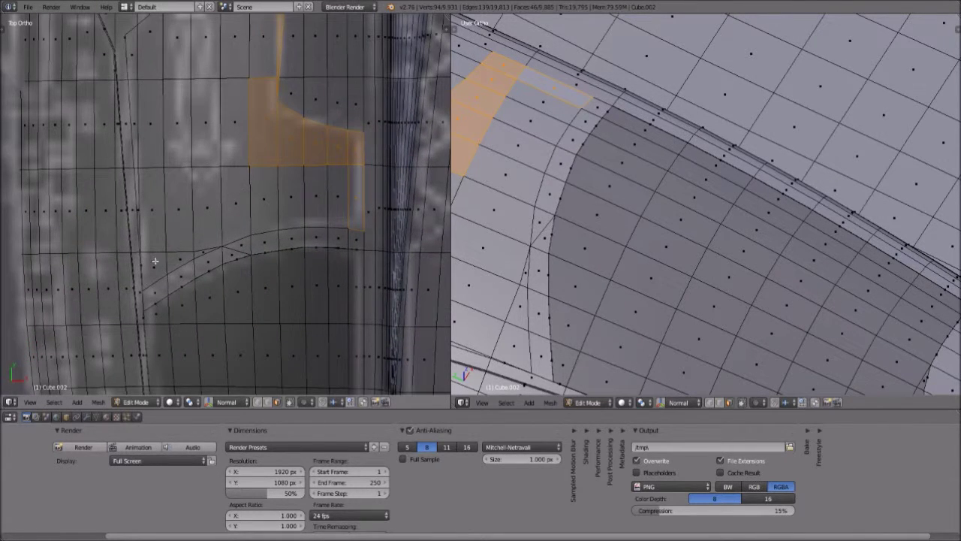
pyautogui.keyDown('ctrl'); pyautogui.rightClick(201, 252); pyautogui.keyUp('ctrl')
pyautogui.keyDown('ctrl'); pyautogui.rightClick(152, 215); pyautogui.keyUp('ctrl')
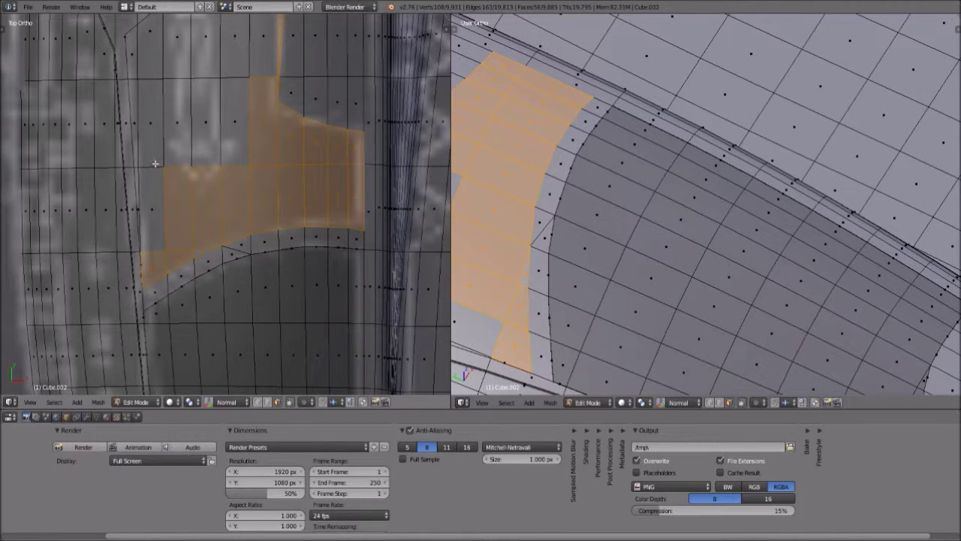
pyautogui.keyDown('ctrl'); pyautogui.rightClick(140, 207); pyautogui.keyUp('ctrl')
pyautogui.scroll(2, 141, 210)
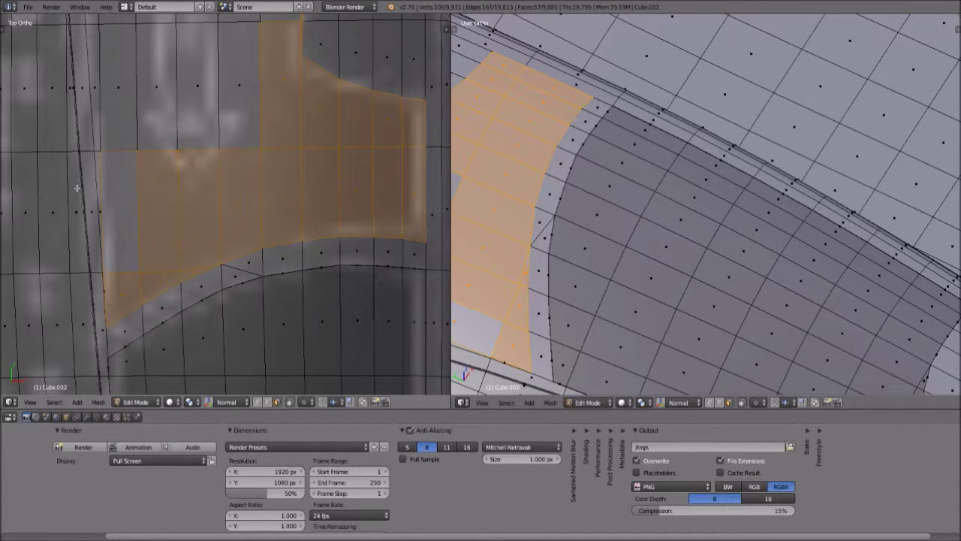
pyautogui.scroll(1, 75, 189)
pyautogui.keyDown('shift'); pyautogui.rightClick(74, 194); pyautogui.keyUp('shift')
# - Extend the face selection up the long vertical cut and around its side notch
pyautogui.keyDown('shift'); pyautogui.moveTo(76, 100); pyautogui.dragTo(138, 298, button='middle'); pyautogui.keyUp('shift')
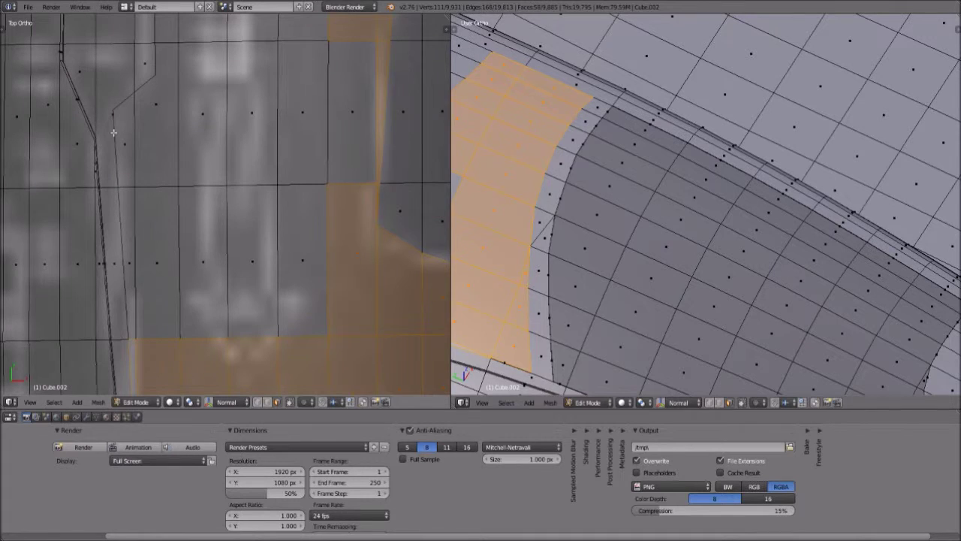
pyautogui.keyDown('shift'); pyautogui.moveTo(450, 295); pyautogui.dragTo(459, 317, button='middle'); pyautogui.keyUp('shift')
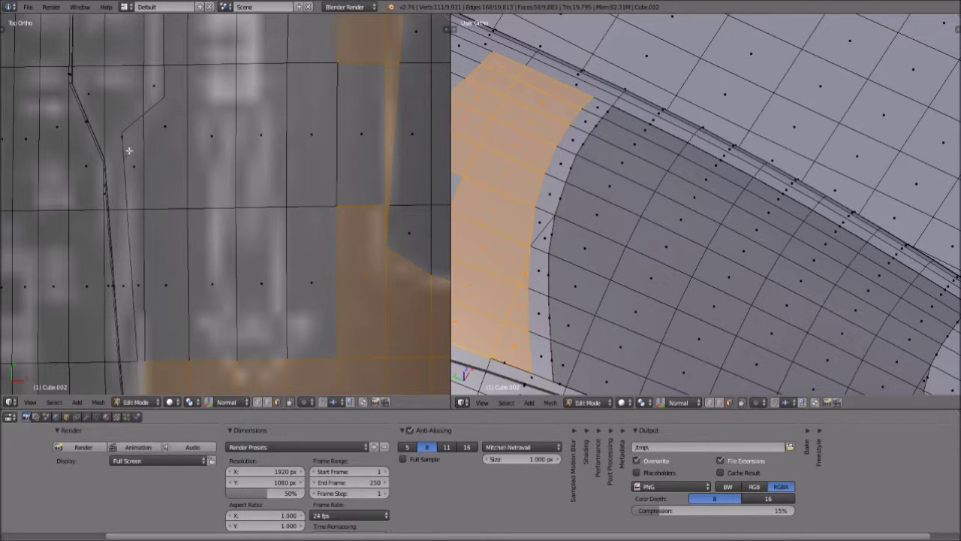
pyautogui.keyDown('shift'); pyautogui.moveTo(171, 125); pyautogui.dragTo(146, 253, button='middle'); pyautogui.keyUp('shift')
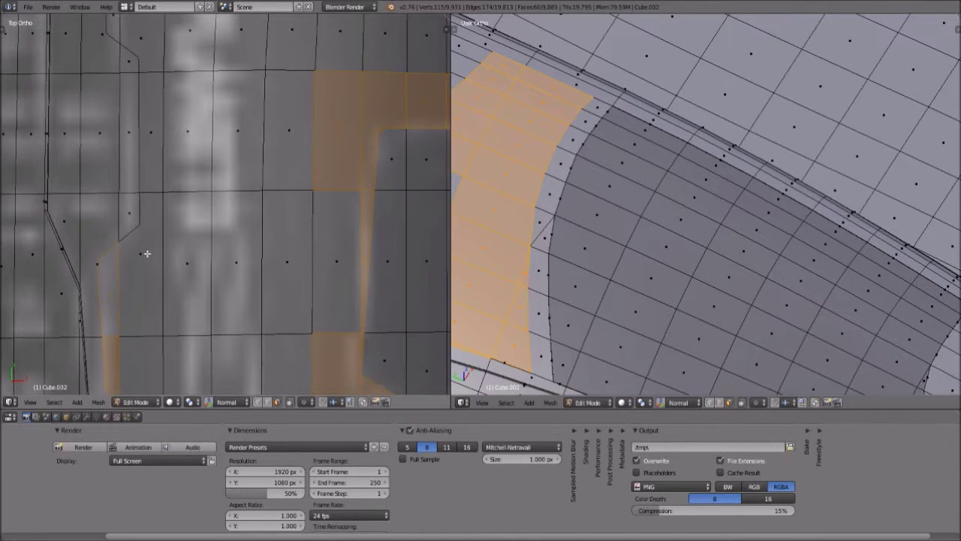
pyautogui.keyDown('shift'); pyautogui.rightClick(156, 121); pyautogui.keyUp('shift')
pyautogui.keyDown('shift'); pyautogui.rightClick(153, 50); pyautogui.keyUp('shift')
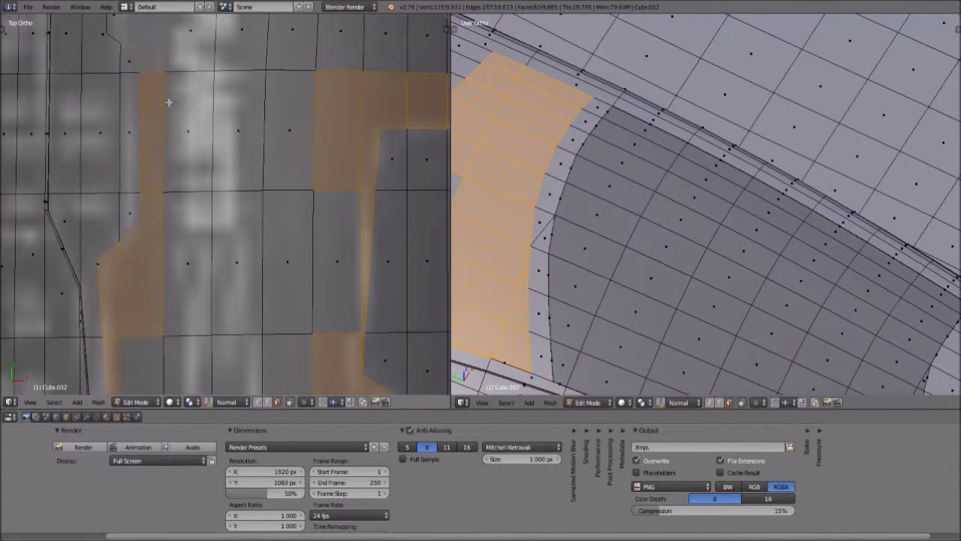
pyautogui.keyDown('shift'); pyautogui.moveTo(161, 75); pyautogui.dragTo(243, 287, button='middle'); pyautogui.keyUp('shift')
pyautogui.keyDown('shift'); pyautogui.rightClick(195, 233); pyautogui.keyUp('shift')
# - Continue the face selection up the outer strip to the panel's top corner and along its upper edge
pyautogui.keyDown('shift'); pyautogui.moveTo(189, 135); pyautogui.dragTo(195, 301, button='middle'); pyautogui.keyUp('shift')
pyautogui.keyDown('ctrl'); pyautogui.rightClick(198, 55); pyautogui.keyUp('ctrl')
pyautogui.keyDown('shift'); pyautogui.moveTo(216, 78); pyautogui.dragTo(214, 355, button='middle'); pyautogui.keyUp('shift')
pyautogui.keyDown('ctrl'); pyautogui.rightClick(204, 33); pyautogui.keyUp('ctrl')
pyautogui.keyDown('shift'); pyautogui.moveTo(233, 47); pyautogui.dragTo(193, 277, button='middle'); pyautogui.keyUp('shift')
pyautogui.keyDown('ctrl'); pyautogui.rightClick(310, 217); pyautogui.keyUp('ctrl')
pyautogui.keyDown('shift'); pyautogui.moveTo(313, 291); pyautogui.dragTo(100, 234, button='middle'); pyautogui.keyUp('shift')
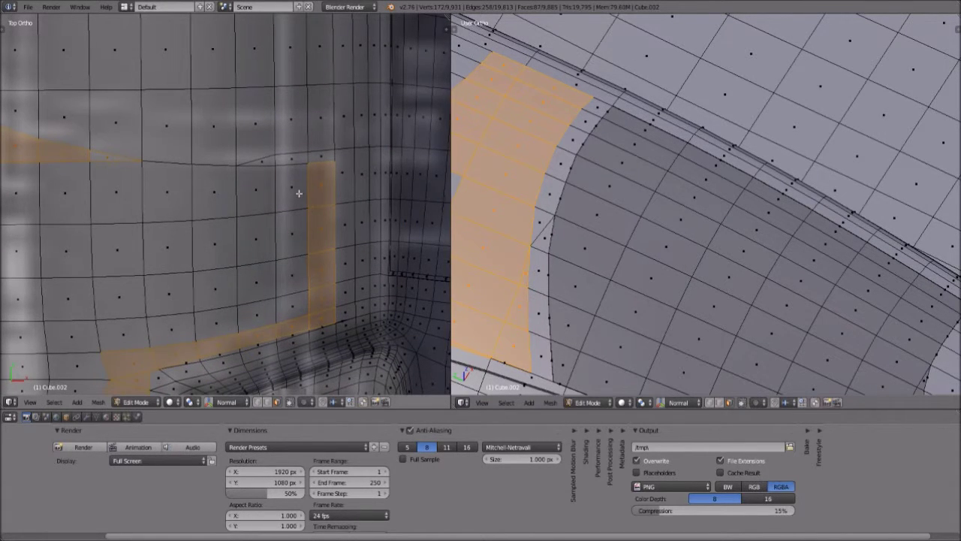
# - Add the block of faces between the panel's upper edge and the top of the recess to the selection
pyautogui.keyDown('ctrl'); pyautogui.rightClick(304, 274); pyautogui.keyUp('ctrl')
pyautogui.keyDown('shift'); pyautogui.moveTo(166, 331); pyautogui.dragTo(278, 264, button='middle'); pyautogui.keyUp('shift')
pyautogui.keyDown('ctrl'); pyautogui.rightClick(232, 270); pyautogui.keyUp('ctrl')
pyautogui.keyDown('ctrl'); pyautogui.rightClick(241, 191); pyautogui.keyUp('ctrl')
pyautogui.keyDown('ctrl'); pyautogui.rightClick(365, 212); pyautogui.keyUp('ctrl')
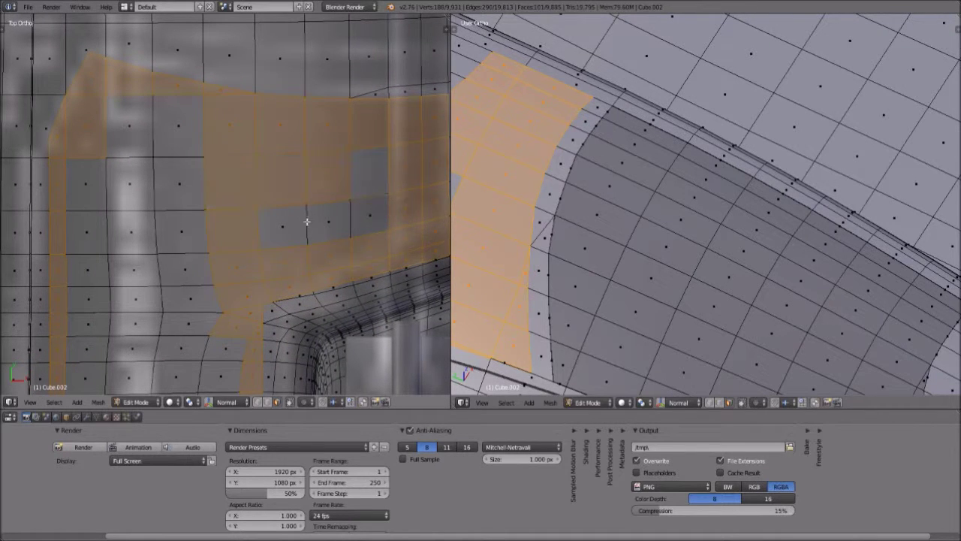
# - Fill the selection row by row between the outer strip and the area above the recess
pyautogui.keyDown('ctrl'); pyautogui.rightClick(165, 125); pyautogui.keyUp('ctrl')
pyautogui.keyDown('ctrl'); pyautogui.rightClick(133, 122); pyautogui.keyUp('ctrl')
pyautogui.keyDown('ctrl'); pyautogui.rightClick(93, 199); pyautogui.keyUp('ctrl')
pyautogui.keyDown('ctrl'); pyautogui.rightClick(177, 193); pyautogui.keyUp('ctrl')
pyautogui.keyDown('ctrl'); pyautogui.rightClick(177, 236); pyautogui.keyUp('ctrl')
pyautogui.keyDown('ctrl'); pyautogui.rightClick(89, 238); pyautogui.keyUp('ctrl')
pyautogui.keyDown('ctrl'); pyautogui.rightClick(186, 274); pyautogui.keyUp('ctrl')
pyautogui.keyDown('ctrl'); pyautogui.rightClick(188, 300); pyautogui.keyUp('ctrl')
pyautogui.keyDown('ctrl'); pyautogui.rightClick(101, 298); pyautogui.keyUp('ctrl')
pyautogui.keyDown('ctrl'); pyautogui.rightClick(93, 323); pyautogui.keyUp('ctrl')
pyautogui.keyDown('ctrl'); pyautogui.rightClick(223, 349); pyautogui.keyUp('ctrl')
pyautogui.keyDown('ctrl'); pyautogui.rightClick(81, 348); pyautogui.keyUp('ctrl')
pyautogui.keyDown('shift'); pyautogui.moveTo(140, 357); pyautogui.dragTo(160, 122, button='middle'); pyautogui.keyUp('shift')
pyautogui.scroll(-3, 144, 235)
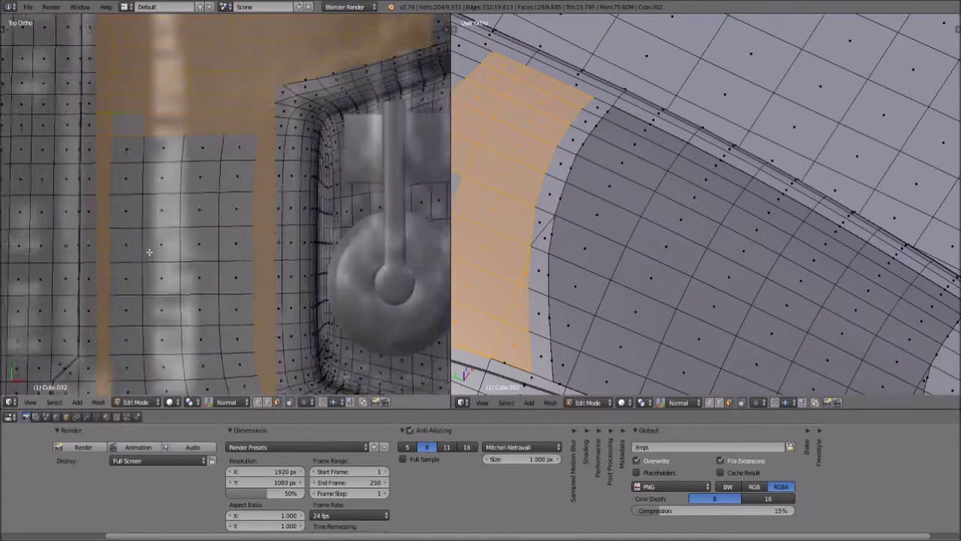
# - Add the face rows between the recess's outer side and the long vertical cut to the selection
pyautogui.keyDown('shift'); pyautogui.moveTo(160, 317); pyautogui.dragTo(164, 145, button='middle'); pyautogui.keyUp('shift')
pyautogui.keyDown('ctrl'); pyautogui.rightClick(170, 205); pyautogui.keyUp('ctrl')
pyautogui.keyDown('ctrl'); pyautogui.rightClick(227, 207); pyautogui.keyUp('ctrl')
pyautogui.keyDown('shift'); pyautogui.moveTo(235, 129); pyautogui.dragTo(229, 255, button='middle'); pyautogui.keyUp('shift')
pyautogui.keyDown('ctrl'); pyautogui.rightClick(187, 125); pyautogui.keyUp('ctrl')
pyautogui.keyDown('ctrl'); pyautogui.rightClick(204, 273); pyautogui.keyUp('ctrl')
# - Add the face rows between the recess's lower strip and the rectangular panel outline to the selection
pyautogui.keyDown('shift'); pyautogui.moveTo(255, 384); pyautogui.dragTo(213, 230, button='middle'); pyautogui.keyUp('shift')
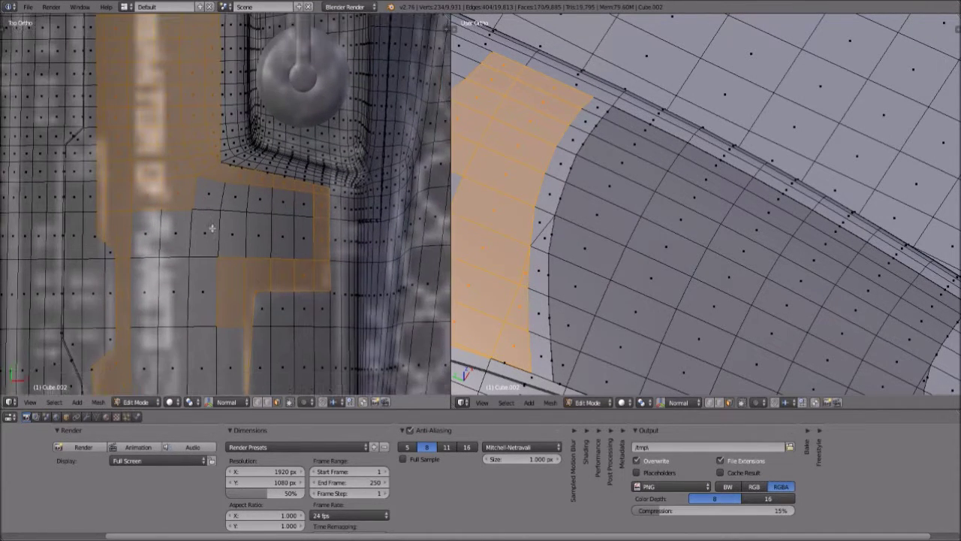
pyautogui.keyDown('shift'); pyautogui.rightClick(206, 183); pyautogui.keyUp('shift')
pyautogui.keyDown('ctrl'); pyautogui.rightClick(305, 196); pyautogui.keyUp('ctrl')
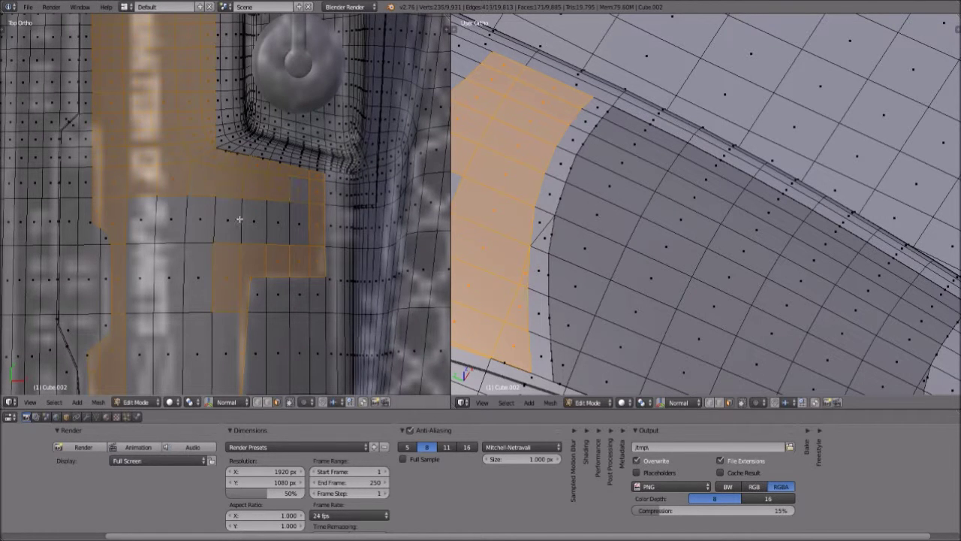
pyautogui.keyDown('ctrl'); pyautogui.rightClick(146, 286); pyautogui.keyUp('ctrl')
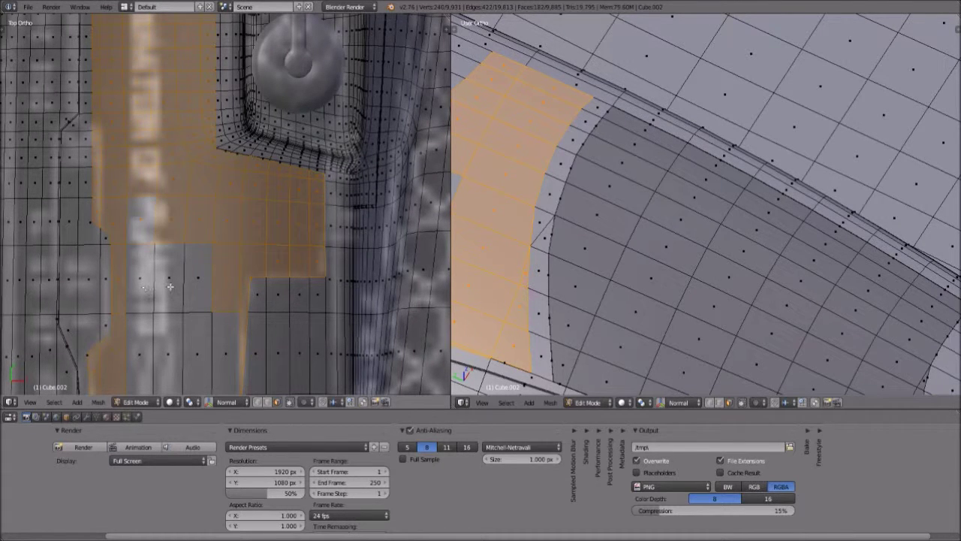
pyautogui.keyDown('ctrl'); pyautogui.rightClick(172, 286); pyautogui.keyUp('ctrl')
pyautogui.keyDown('ctrl'); pyautogui.rightClick(190, 280); pyautogui.keyUp('ctrl')
# - Add the remaining faces beside the rectangular panel outline, across to the outer cut, to the selection
pyautogui.keyDown('shift'); pyautogui.moveTo(194, 307); pyautogui.dragTo(186, 161, button='middle'); pyautogui.keyUp('shift')
pyautogui.keyDown('shift'); pyautogui.moveTo(198, 202); pyautogui.dragTo(198, 197, button='middle'); pyautogui.keyUp('shift')
pyautogui.keyDown('shift'); pyautogui.rightClick(212, 198); pyautogui.keyUp('shift')
pyautogui.keyDown('shift'); pyautogui.rightClick(190, 201); pyautogui.keyUp('shift')
pyautogui.keyDown('shift'); pyautogui.rightClick(159, 203); pyautogui.keyUp('shift')
pyautogui.keyDown('shift'); pyautogui.rightClick(135, 208); pyautogui.keyUp('shift')
pyautogui.keyDown('shift'); pyautogui.rightClick(113, 287); pyautogui.keyUp('shift')
pyautogui.keyDown('ctrl'); pyautogui.rightClick(142, 288); pyautogui.keyUp('ctrl')
pyautogui.keyDown('ctrl'); pyautogui.rightClick(161, 284); pyautogui.keyUp('ctrl')
pyautogui.scroll(-3, 204, 259)
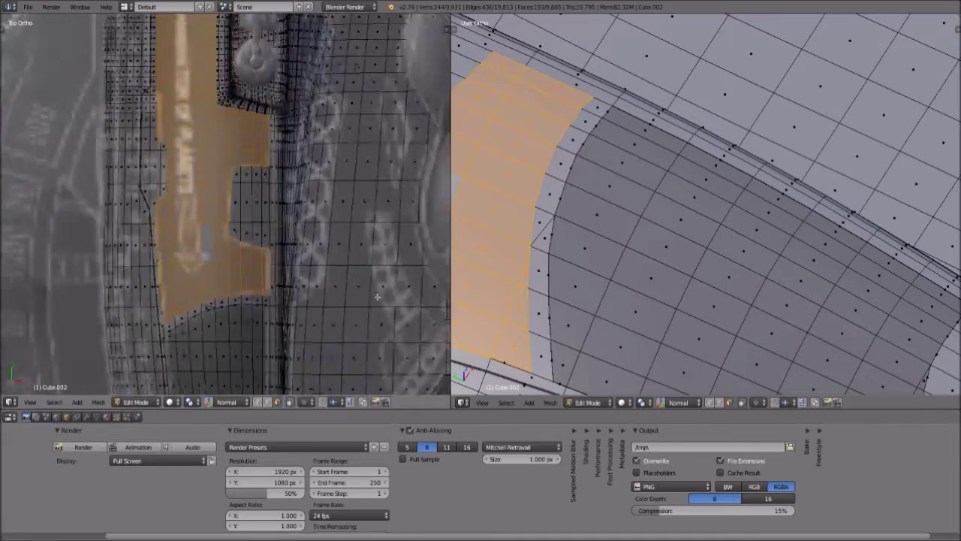
# - Extrude the selected panel faces by 0.0002 along their normals
pyautogui.scroll(3, 283, 285)
pyautogui.scroll(-8, 563, 239)
pyautogui.moveTo(631, 265); pyautogui.dragTo(605, 155, button='middle')
pyautogui.scroll(3, 628, 239)
pyautogui.scroll(-4, 605, 154)
pyautogui.keyDown('shift'); pyautogui.moveTo(717, 142); pyautogui.dragTo(606, 272, button='middle'); pyautogui.keyUp('shift')
pyautogui.scroll(3, 609, 280)
pyautogui.moveTo(611, 321); pyautogui.dragTo(639, 253, button='middle')
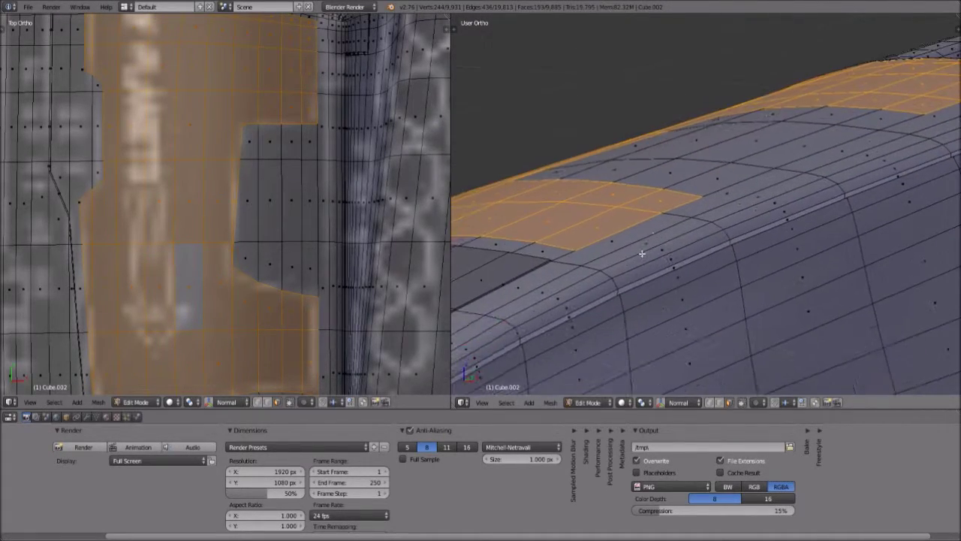
pyautogui.scroll(5, 635, 253)
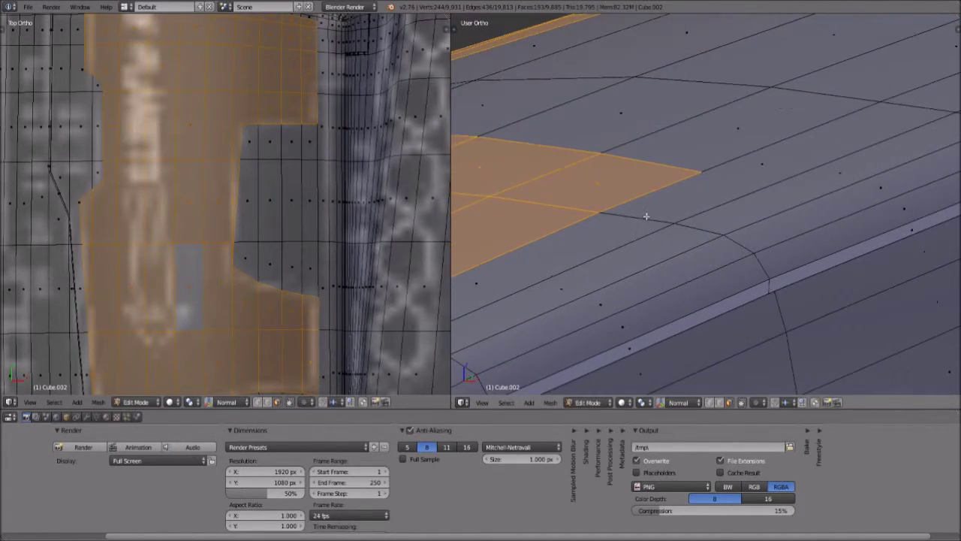
pyautogui.scroll(2, 646, 216)
pyautogui.press('e')
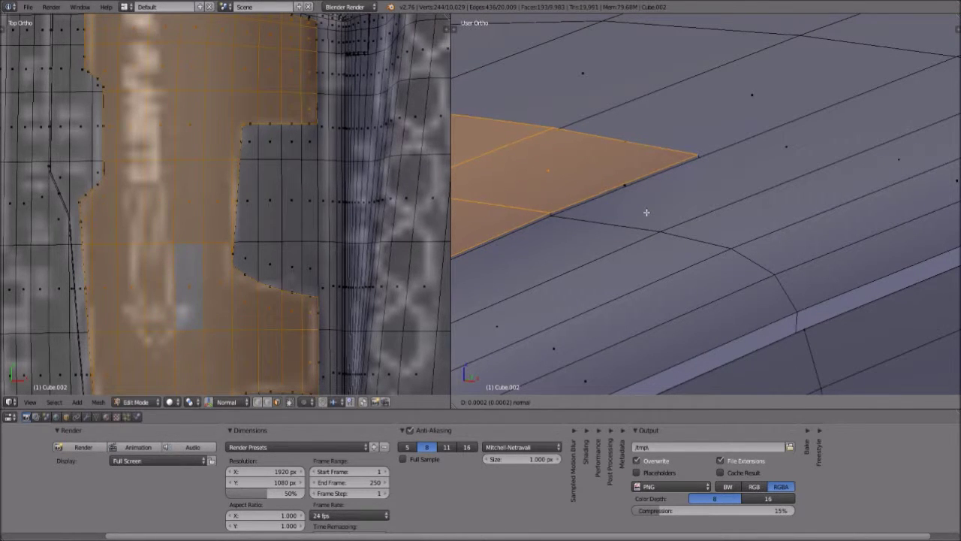
pyautogui.click(646, 213)
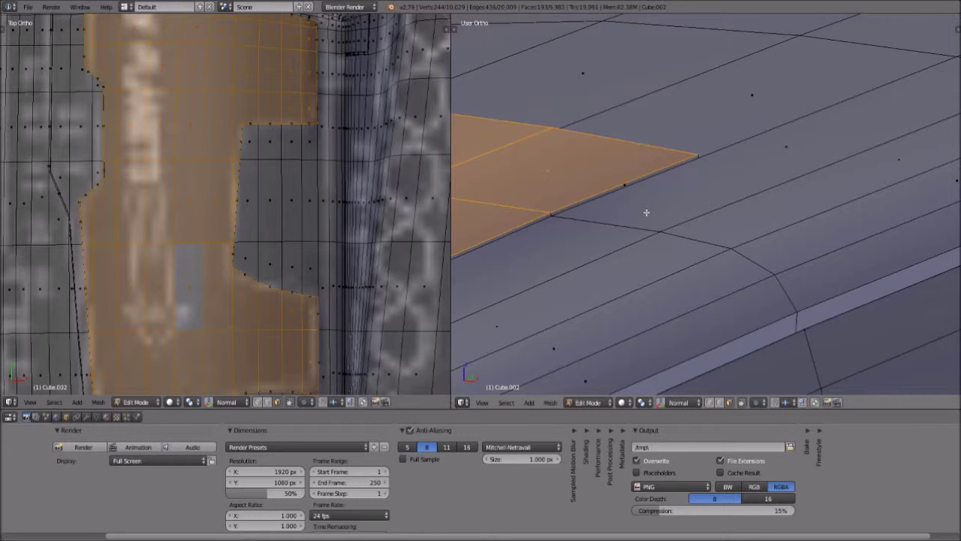
# - Grow the selection to include the panel's extruded side faces and assign the Dark Hull material to it
pyautogui.press('ctrl+KP_Add')
pyautogui.click(105, 415)
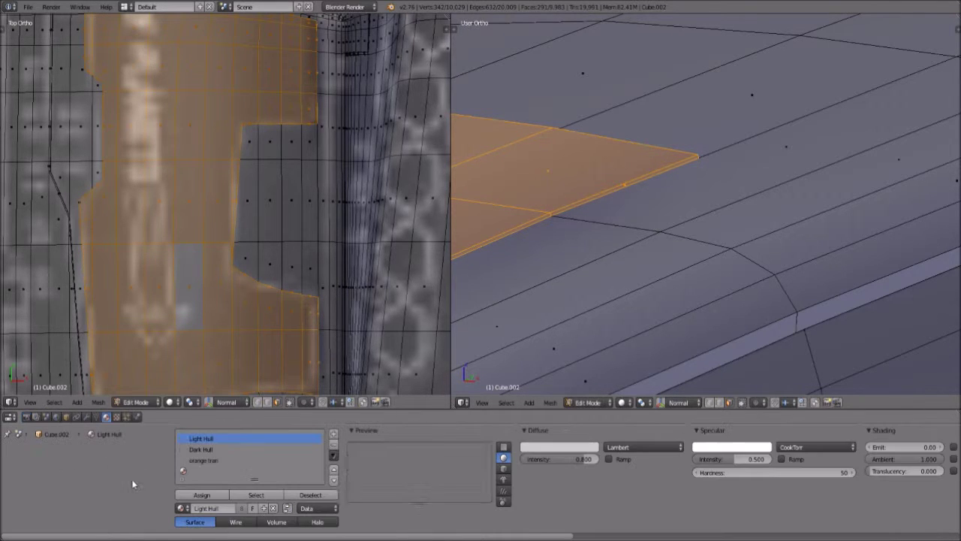
pyautogui.click(200, 449)
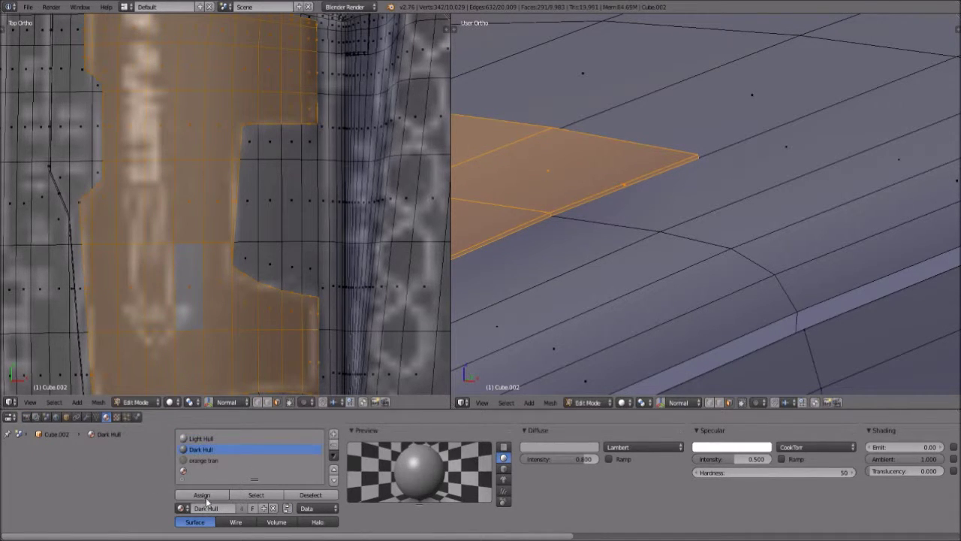
pyautogui.click(201, 495)
# - Examine the selected panel's border, notches and corners around the recess from several angles
pyautogui.moveTo(558, 225); pyautogui.dragTo(689, 142, button='middle')
pyautogui.scroll(-8, 689, 142)
pyautogui.moveTo(665, 215); pyautogui.dragTo(731, 245, button='middle')
pyautogui.moveTo(640, 275); pyautogui.dragTo(724, 256, button='middle')
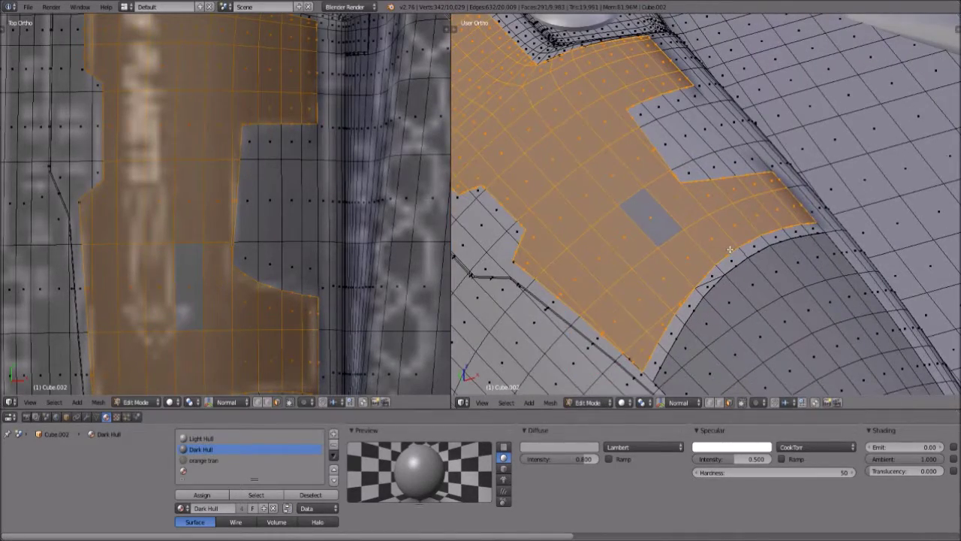
pyautogui.keyDown('shift'); pyautogui.moveTo(585, 272); pyautogui.dragTo(710, 250, button='middle'); pyautogui.keyUp('shift')
pyautogui.scroll(4, 614, 305)
pyautogui.moveTo(573, 310); pyautogui.dragTo(652, 269, button='middle')
pyautogui.scroll(2, 648, 245)
pyautogui.keyDown('shift'); pyautogui.moveTo(557, 367); pyautogui.dragTo(643, 270, button='middle'); pyautogui.keyUp('shift')
pyautogui.scroll(6, 644, 271)
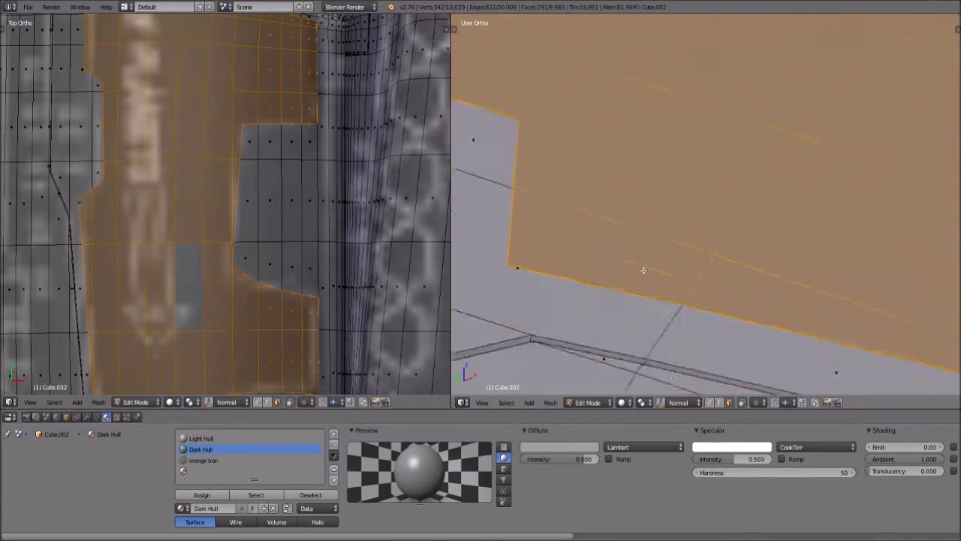
pyautogui.scroll(-7, 643, 271)
pyautogui.scroll(-6, 643, 269)
pyautogui.moveTo(618, 210); pyautogui.dragTo(733, 229, button='middle')
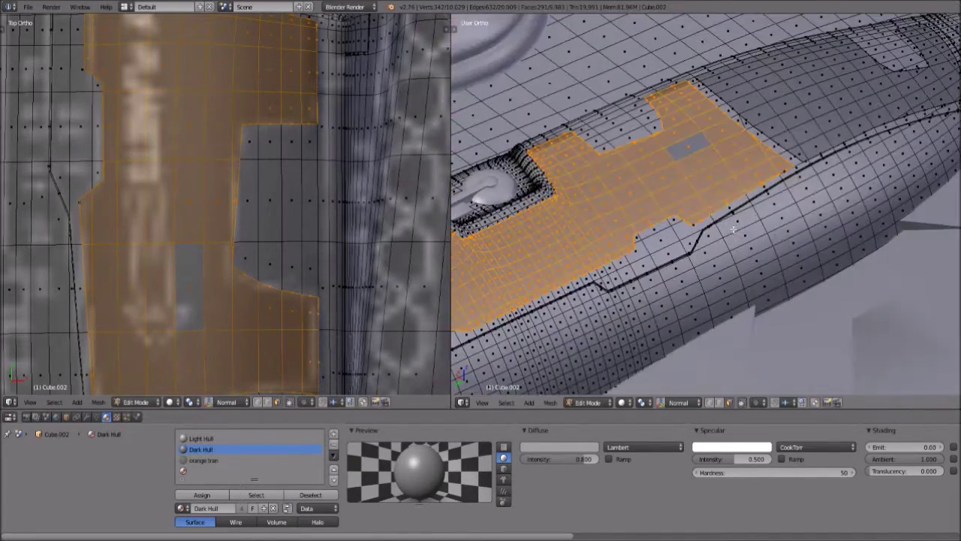
pyautogui.moveTo(618, 273); pyautogui.dragTo(748, 200, button='middle')
pyautogui.keyDown('shift'); pyautogui.moveTo(588, 307); pyautogui.dragTo(668, 258, button='middle'); pyautogui.keyUp('shift')
pyautogui.scroll(4, 667, 257)
pyautogui.scroll(-4, 664, 219)
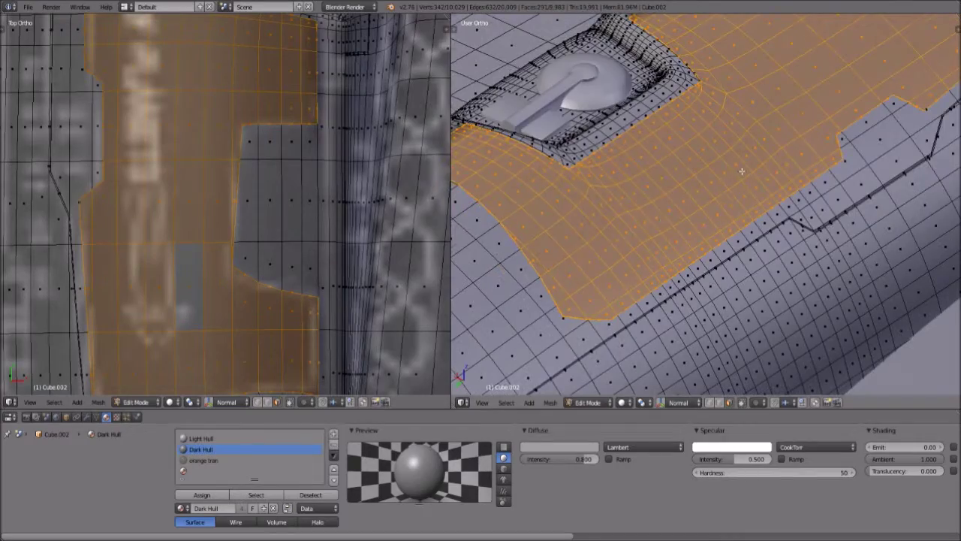
pyautogui.moveTo(772, 154); pyautogui.dragTo(719, 235, button='middle')
pyautogui.scroll(6, 670, 219)
# - Clear the face selection and return to Object Mode
pyautogui.press('a')
pyautogui.scroll(-2, 718, 234)
pyautogui.scroll(-2, 737, 186)
pyautogui.keyDown('shift'); pyautogui.moveTo(856, 95); pyautogui.dragTo(691, 241, button='middle'); pyautogui.keyUp('shift')
pyautogui.scroll(5, 691, 241)
pyautogui.moveTo(730, 161); pyautogui.dragTo(691, 287, button='middle')
pyautogui.scroll(4, 691, 287)
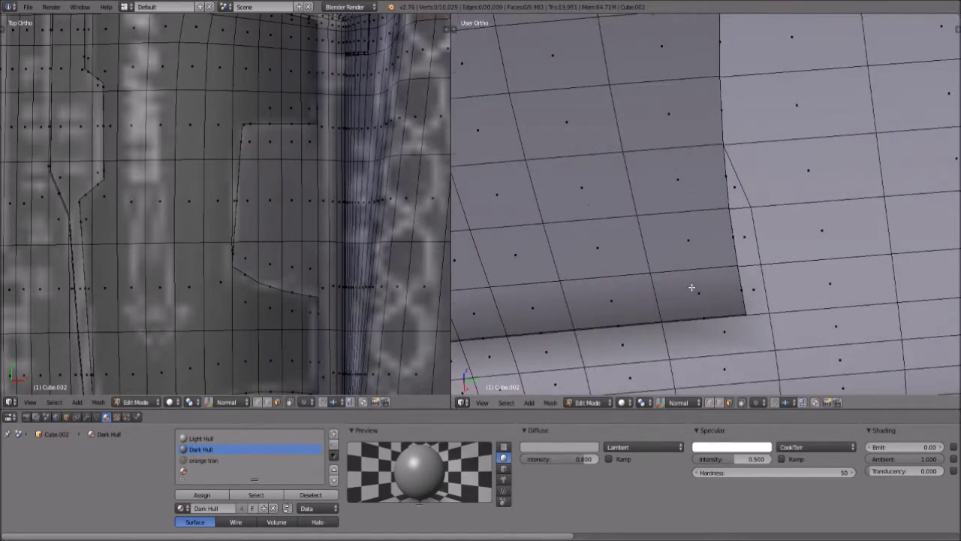
pyautogui.scroll(-3, 692, 287)
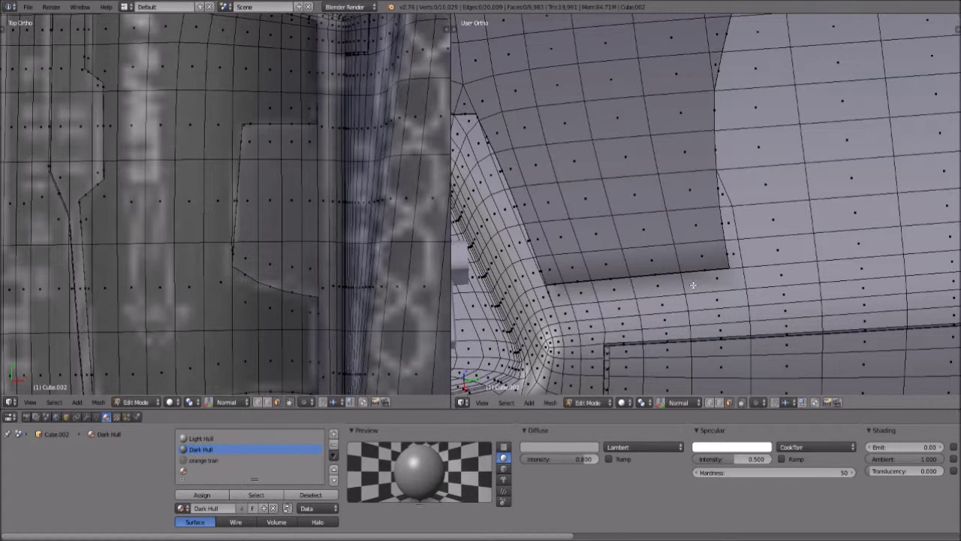
pyautogui.scroll(-2, 662, 229)
pyautogui.scroll(-8, 167, 126)
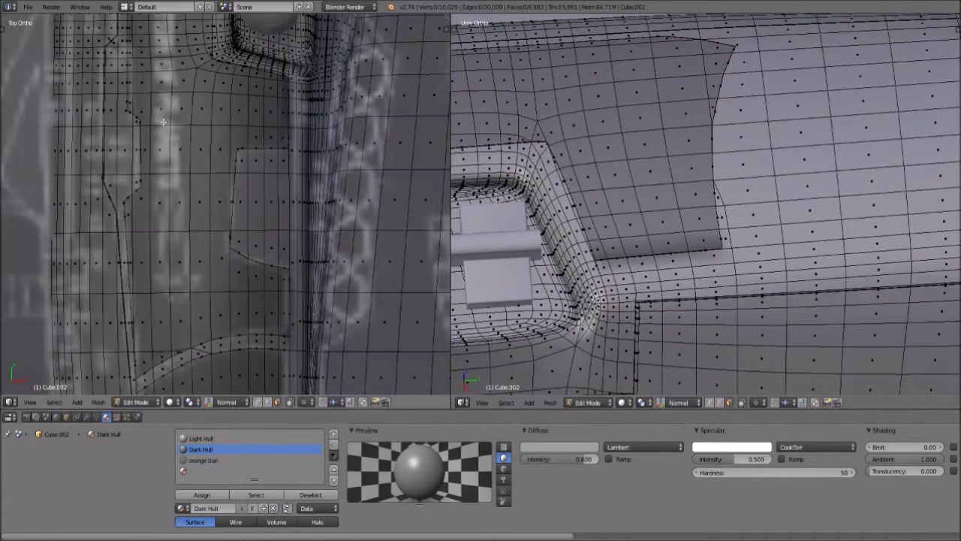
pyautogui.moveTo(556, 338); pyautogui.dragTo(623, 323, button='middle')
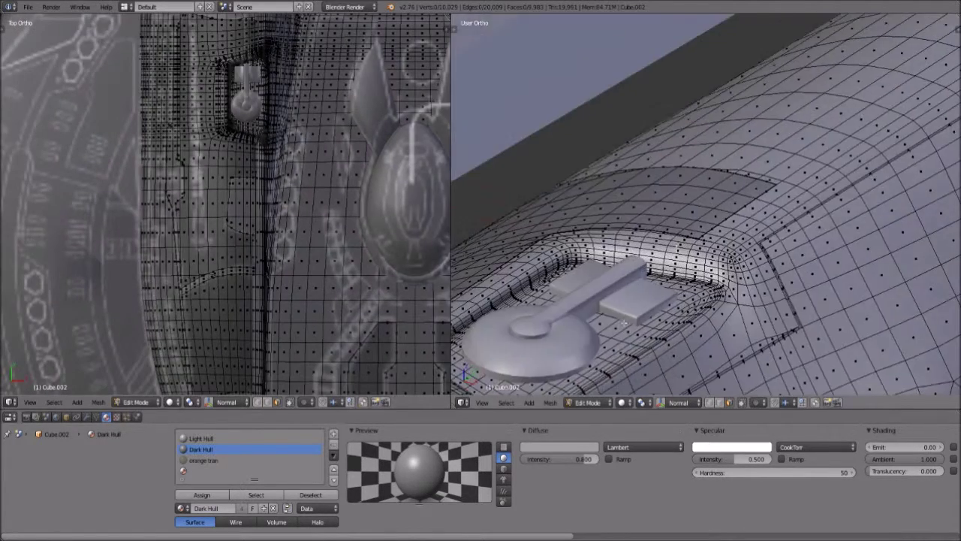
pyautogui.click(588, 402)
pyautogui.click(583, 391)
# - Examine the dark panel's shape and shading around the recess on the whole model from several angles
pyautogui.scroll(-8, 616, 269)
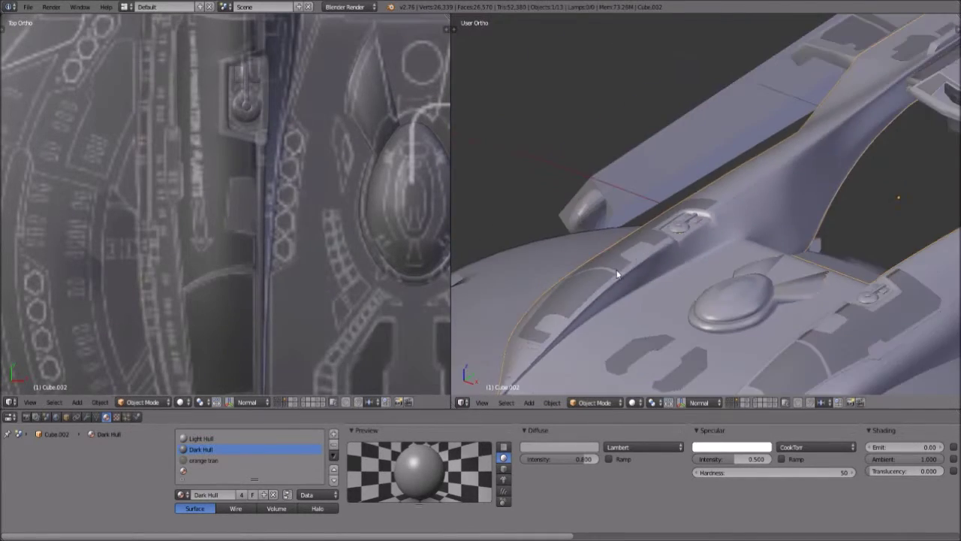
pyautogui.moveTo(635, 259); pyautogui.dragTo(678, 240, button='middle')
pyautogui.scroll(5, 679, 235)
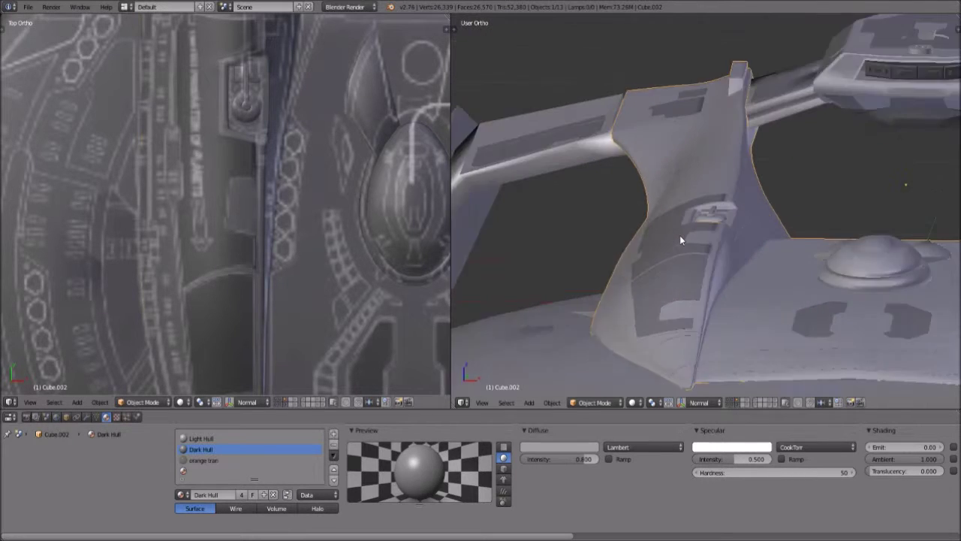
pyautogui.scroll(1, 790, 220)
pyautogui.moveTo(790, 219); pyautogui.dragTo(748, 314, button='middle')
pyautogui.scroll(-10, 722, 271)
pyautogui.scroll(4, 751, 294)
pyautogui.scroll(3, 751, 294)
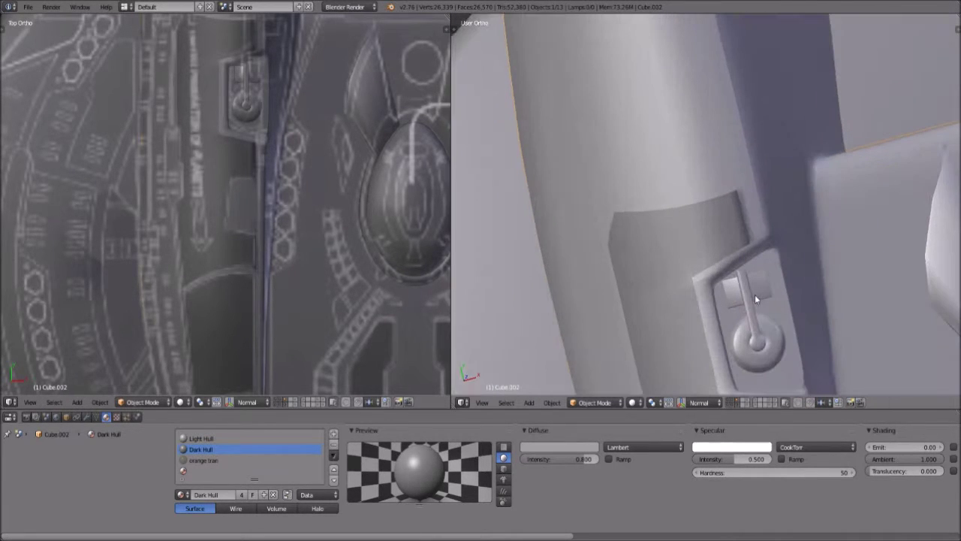
pyautogui.moveTo(727, 246); pyautogui.dragTo(777, 181, button='middle')
pyautogui.scroll(5, 779, 183)
pyautogui.scroll(-6, 777, 183)
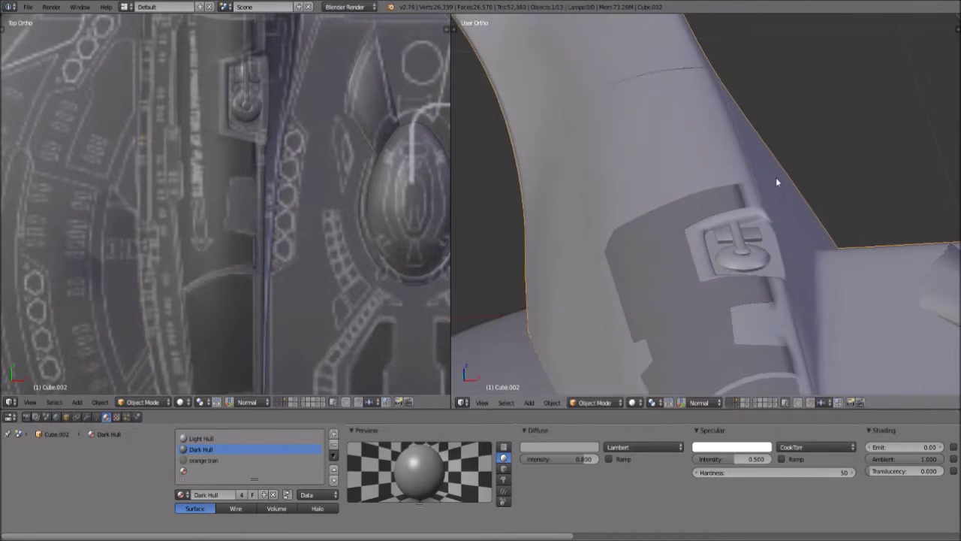
# - Compare the blueprint lines above the recess with the finished panel and the bare hull beyond it
pyautogui.scroll(-4, 777, 180)
pyautogui.keyDown('shift'); pyautogui.moveTo(266, 103); pyautogui.dragTo(261, 297, button='middle'); pyautogui.keyUp('shift')
pyautogui.scroll(3, 267, 284)
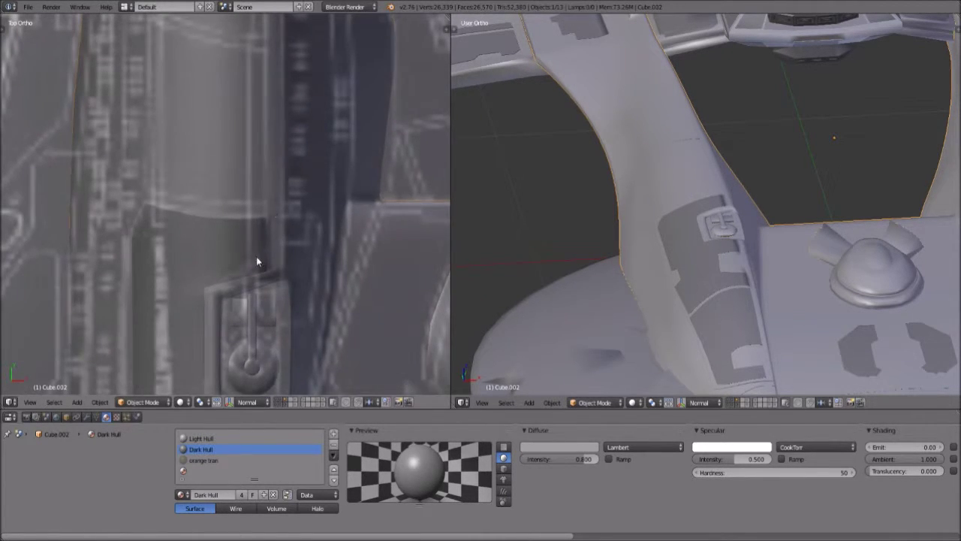
pyautogui.scroll(-2, 257, 261)
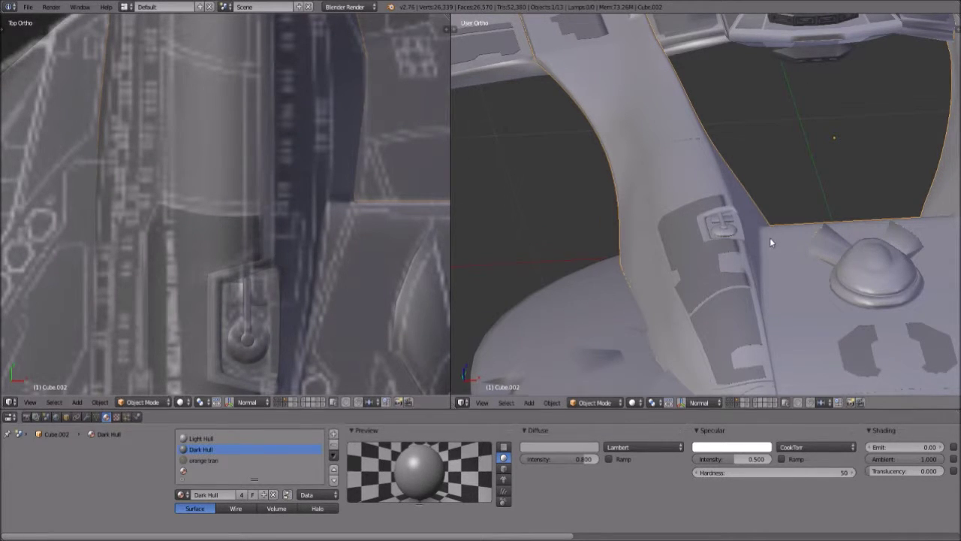
pyautogui.scroll(5, 774, 233)
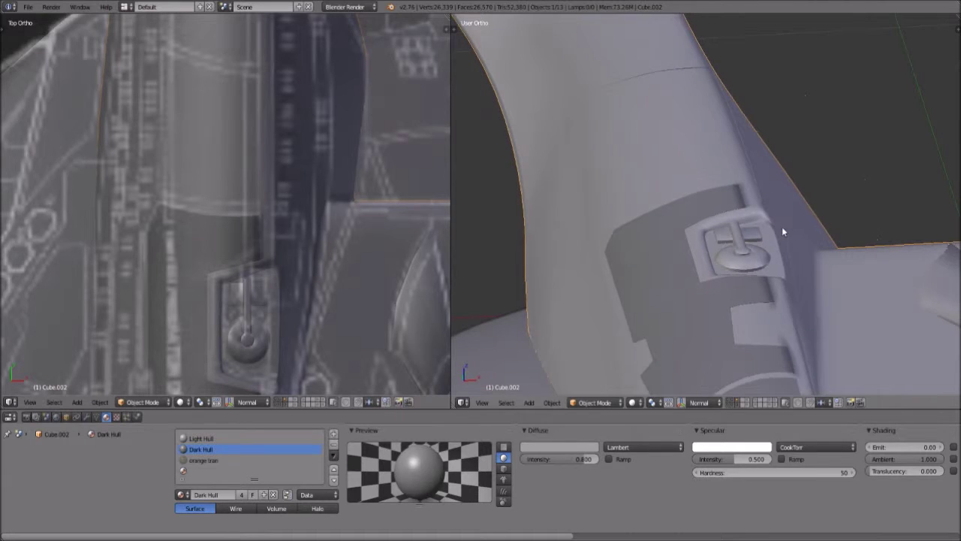
pyautogui.scroll(-1, 781, 226)
pyautogui.scroll(3, 261, 263)
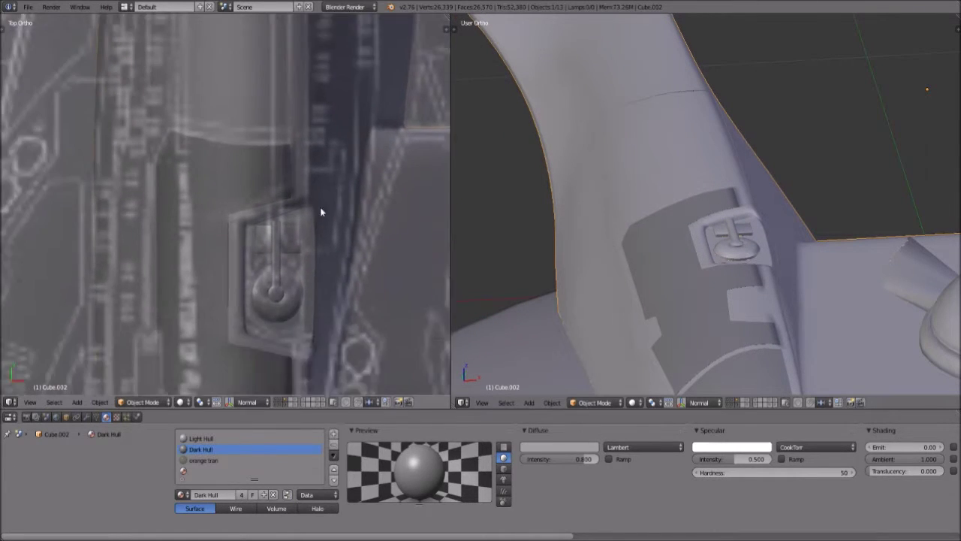
pyautogui.scroll(1, 313, 247)
pyautogui.scroll(2, 292, 120)
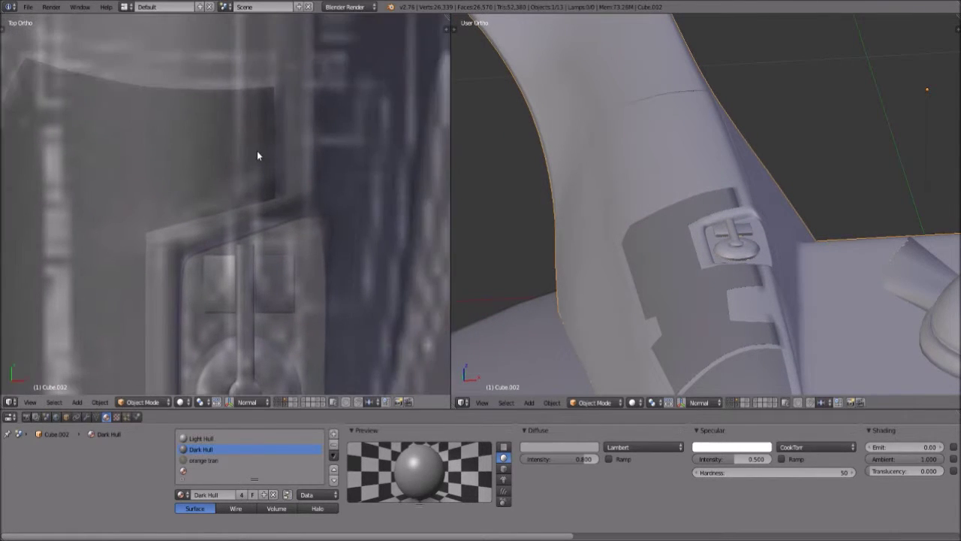
pyautogui.scroll(-6, 783, 172)
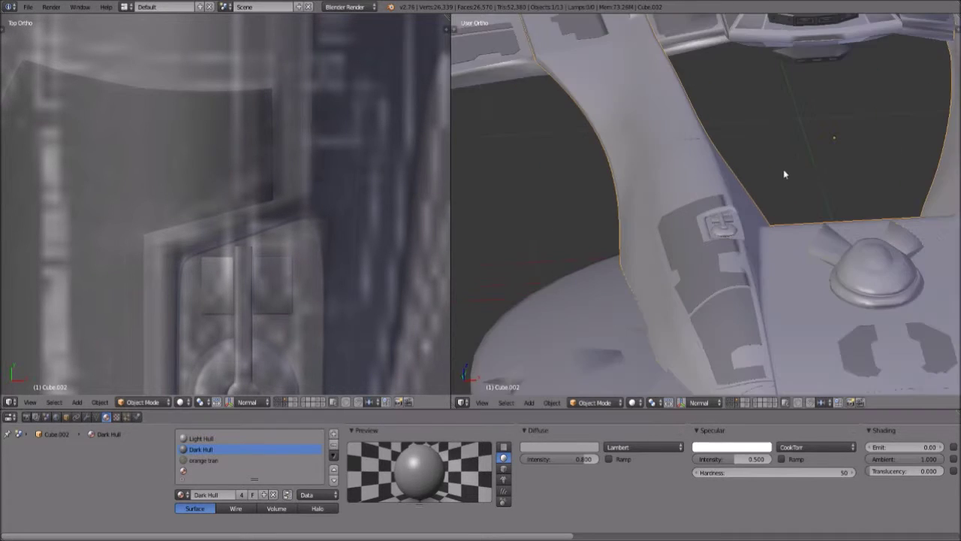
# - Examine the bare hull arm above the recess and the panels on the rest of the ship from several angles
pyautogui.moveTo(667, 249); pyautogui.dragTo(738, 231, button='middle')
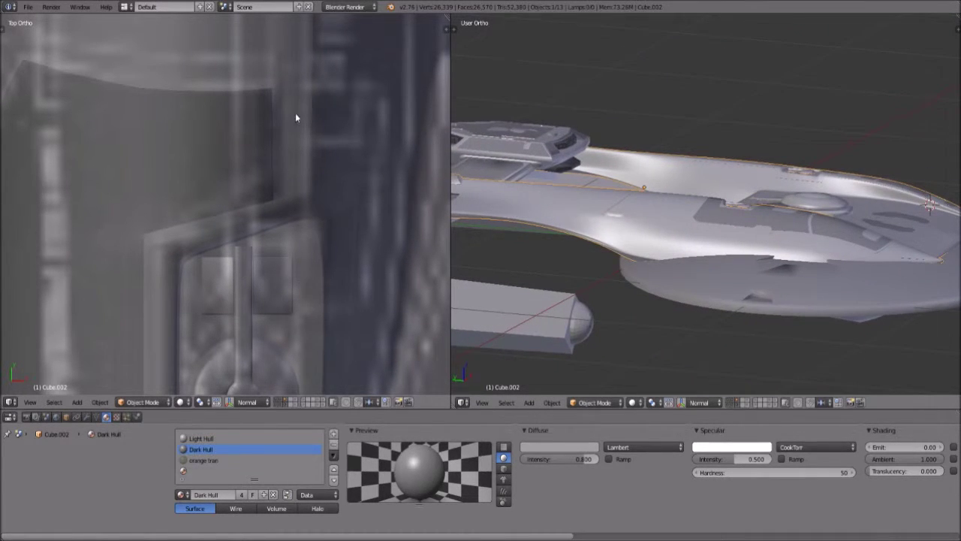
pyautogui.keyDown('shift'); pyautogui.moveTo(296, 118); pyautogui.dragTo(292, 281, button='middle'); pyautogui.keyUp('shift')
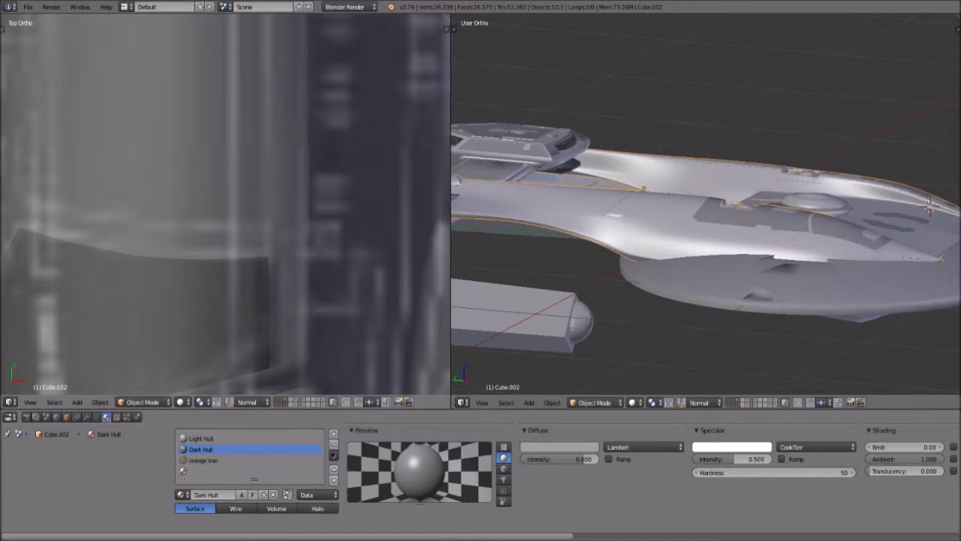
pyautogui.moveTo(523, 240); pyautogui.dragTo(607, 243, button='middle')
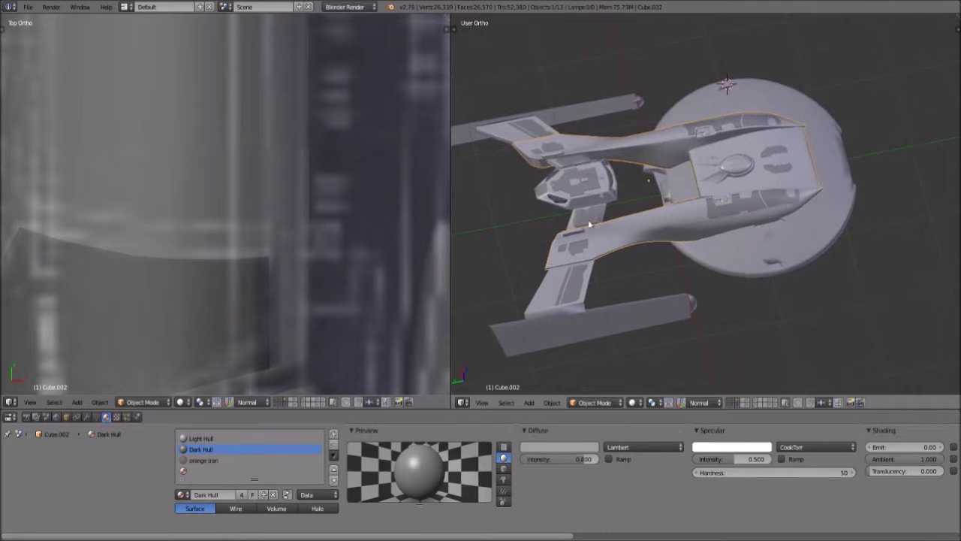
pyautogui.moveTo(583, 195); pyautogui.dragTo(682, 227, button='middle')
pyautogui.moveTo(836, 244); pyautogui.dragTo(711, 262, button='middle')
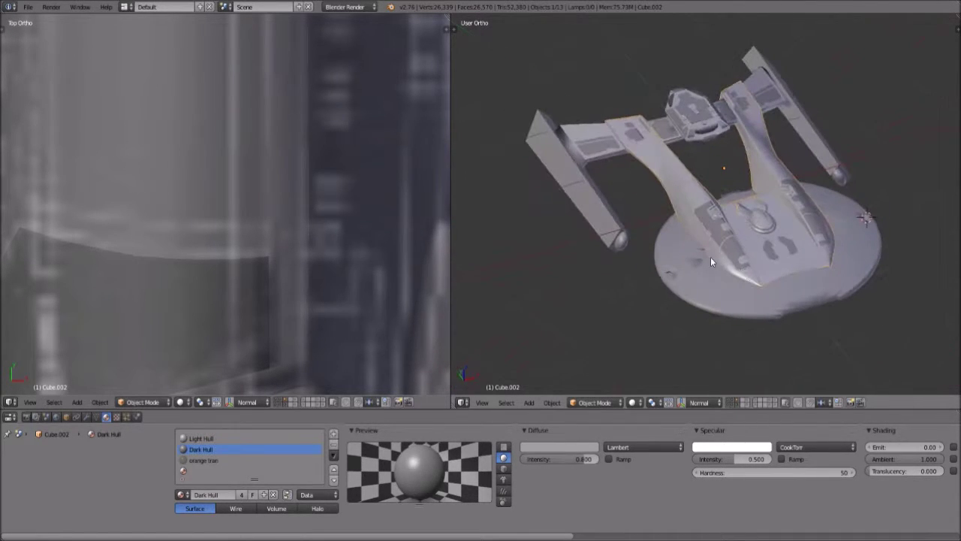
pyautogui.moveTo(845, 221); pyautogui.dragTo(784, 244, button='middle')
pyautogui.scroll(5, 792, 259)
pyautogui.scroll(5, 723, 198)
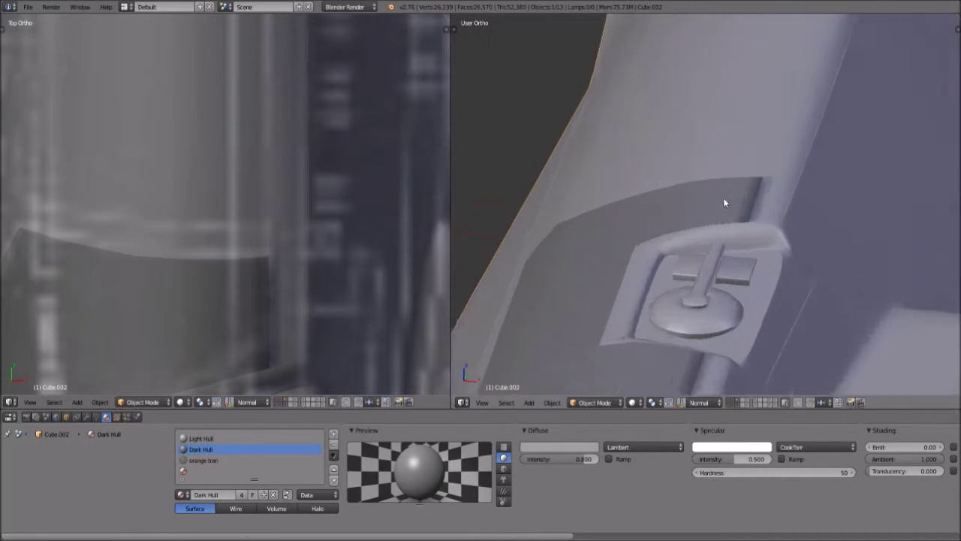
pyautogui.scroll(-4, 728, 194)
pyautogui.scroll(-4, 734, 190)
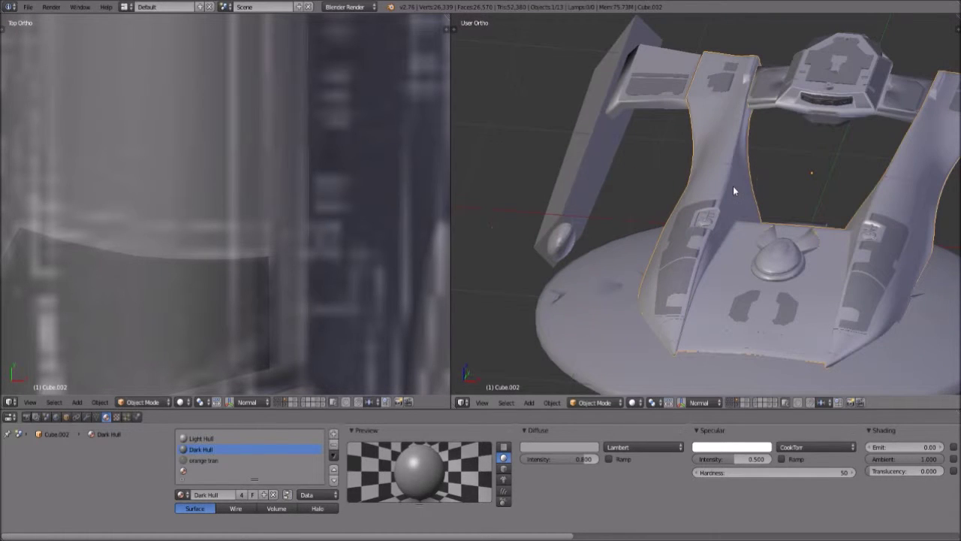
pyautogui.moveTo(738, 160); pyautogui.dragTo(781, 75, button='middle')
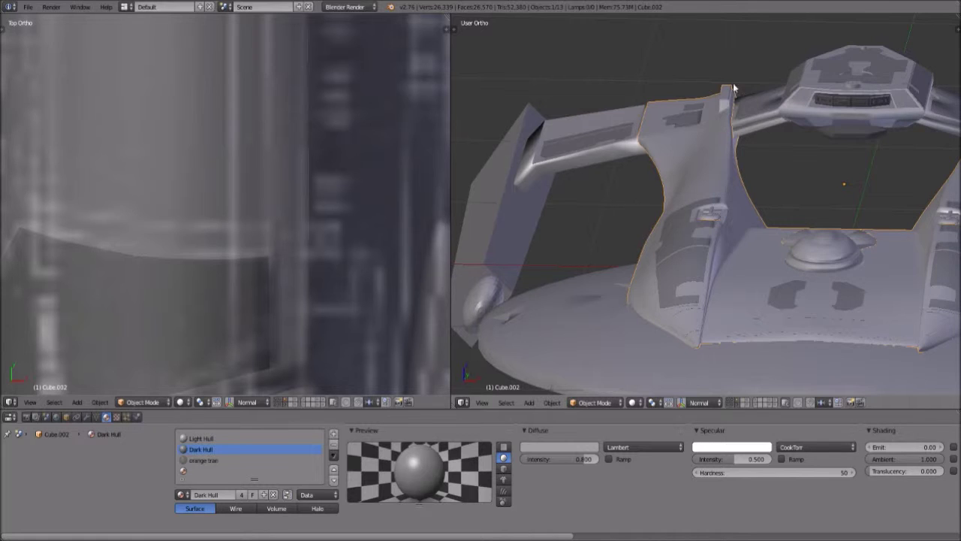
pyautogui.moveTo(776, 82); pyautogui.dragTo(652, 135, button='middle')
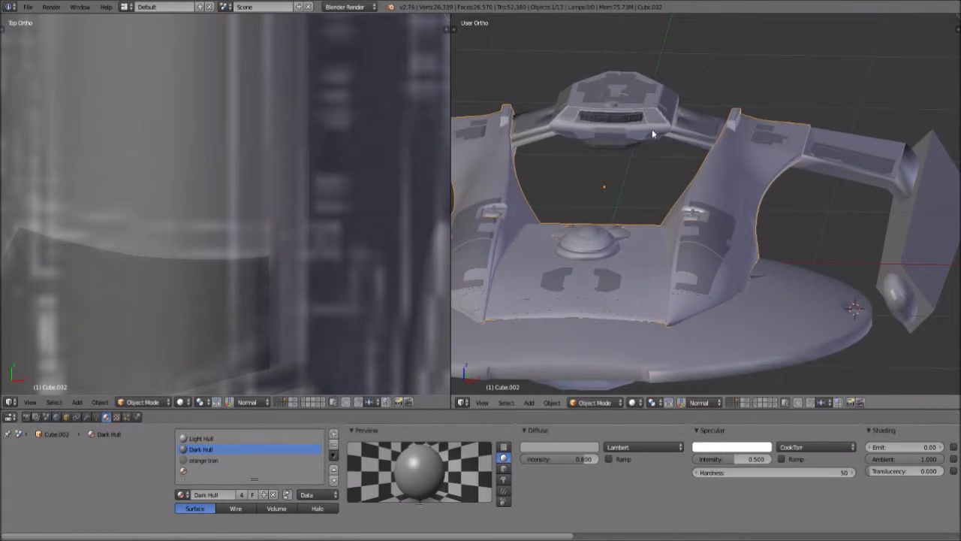
pyautogui.moveTo(679, 275)
pyautogui.mouseDown(button='middle')
pyautogui.moveTo(641, 230)
pyautogui.moveTo(661, 262)
pyautogui.moveTo(713, 262)
pyautogui.moveTo(686, 278)
pyautogui.moveTo(661, 262)
pyautogui.moveTo(702, 253)
pyautogui.moveTo(684, 253)
pyautogui.moveTo(672, 268)
pyautogui.moveTo(683, 263)
pyautogui.moveTo(669, 230)
pyautogui.moveTo(677, 257)
pyautogui.moveTo(708, 260)
pyautogui.moveTo(677, 254)
pyautogui.moveTo(691, 267)
pyautogui.mouseUp(button='middle')
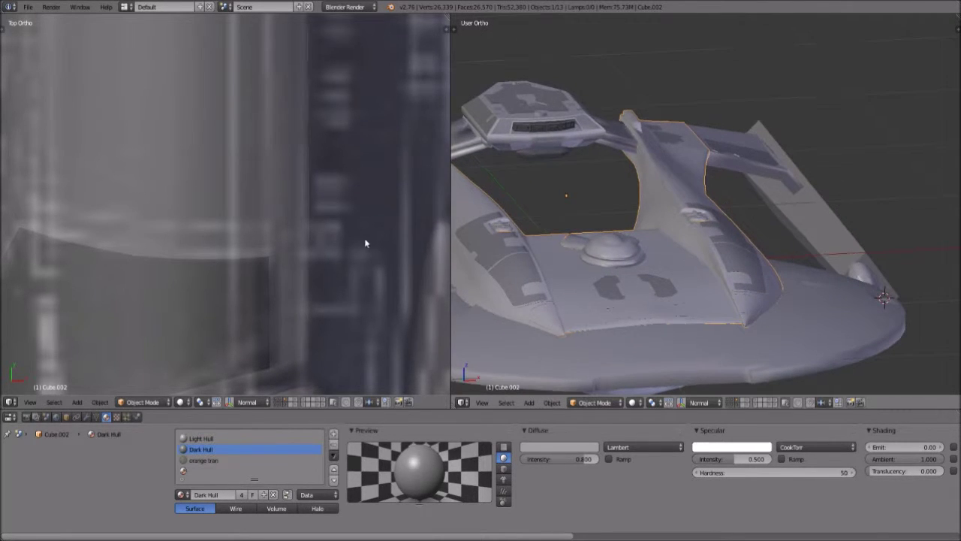
# - Enter Edit Mode on the hull mesh and switch to vertex selection to work on the bare area above the finished panel
pyautogui.scroll(-3, 335, 223)
pyautogui.scroll(-1, 271, 189)
pyautogui.keyDown('shift'); pyautogui.moveTo(276, 163); pyautogui.dragTo(284, 236, button='middle'); pyautogui.keyUp('shift')
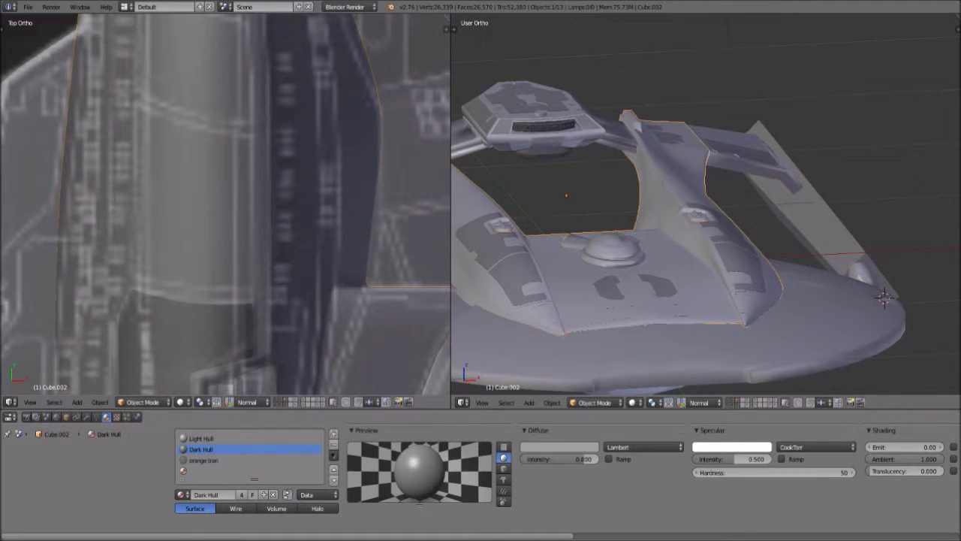
pyautogui.scroll(-4, 104, 245)
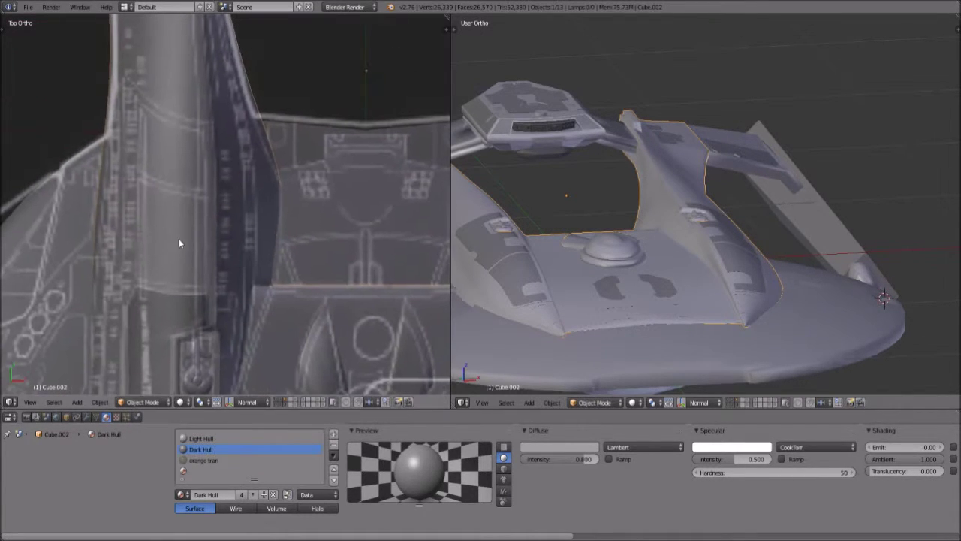
pyautogui.click(170, 402)
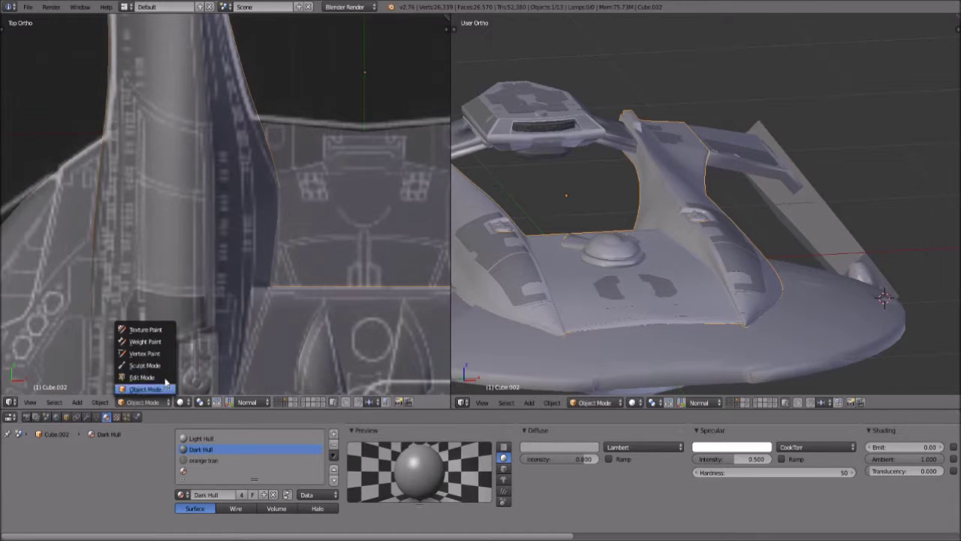
pyautogui.click(141, 378)
pyautogui.scroll(5, 188, 225)
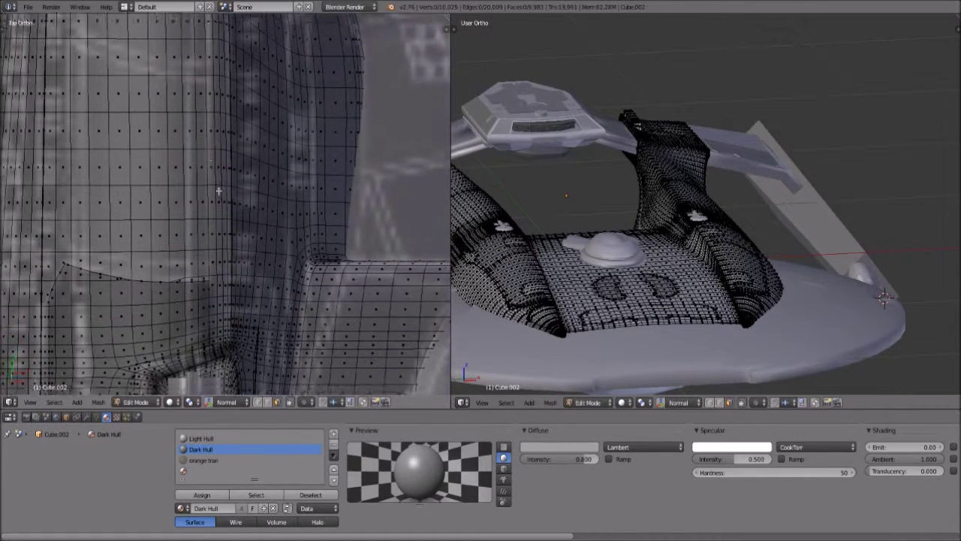
pyautogui.scroll(-3, 220, 191)
pyautogui.scroll(3, 189, 220)
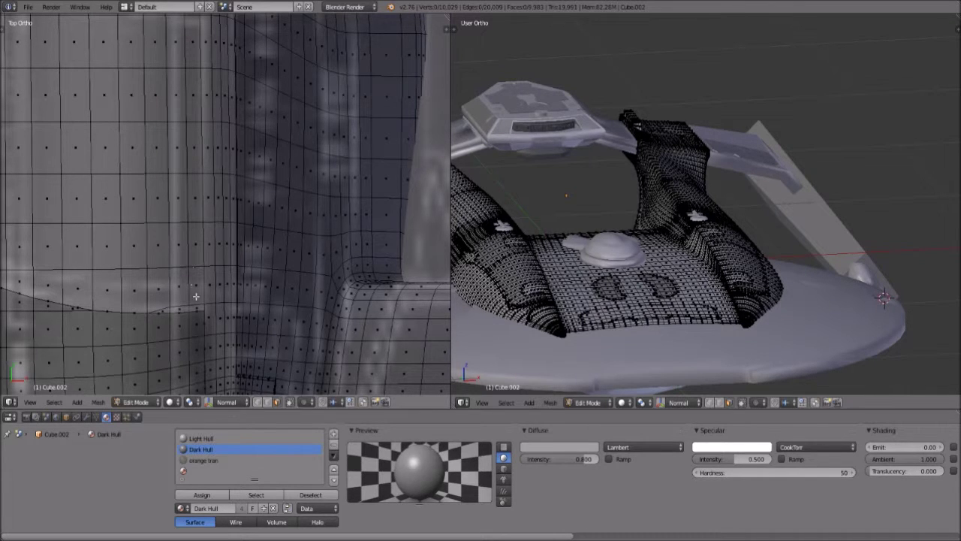
pyautogui.scroll(1, 254, 373)
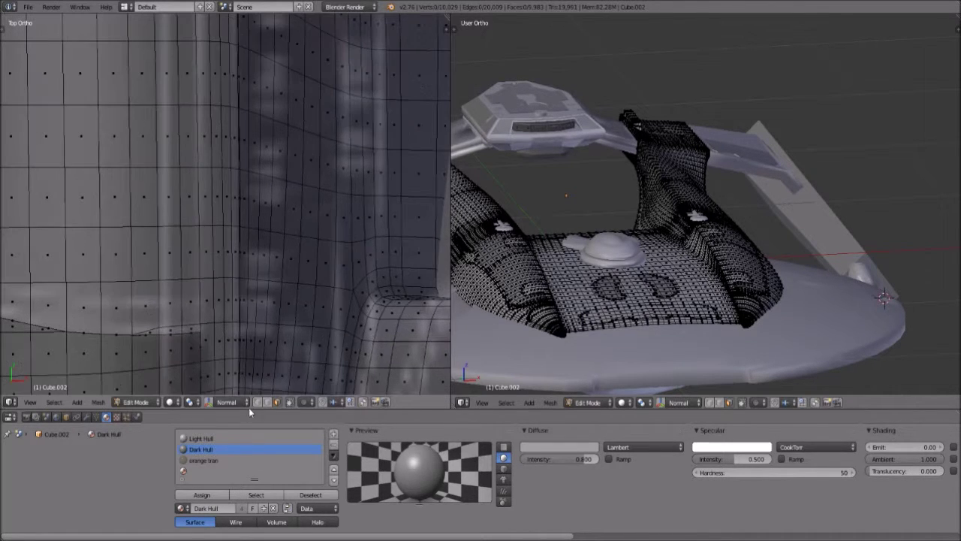
pyautogui.click(266, 402)
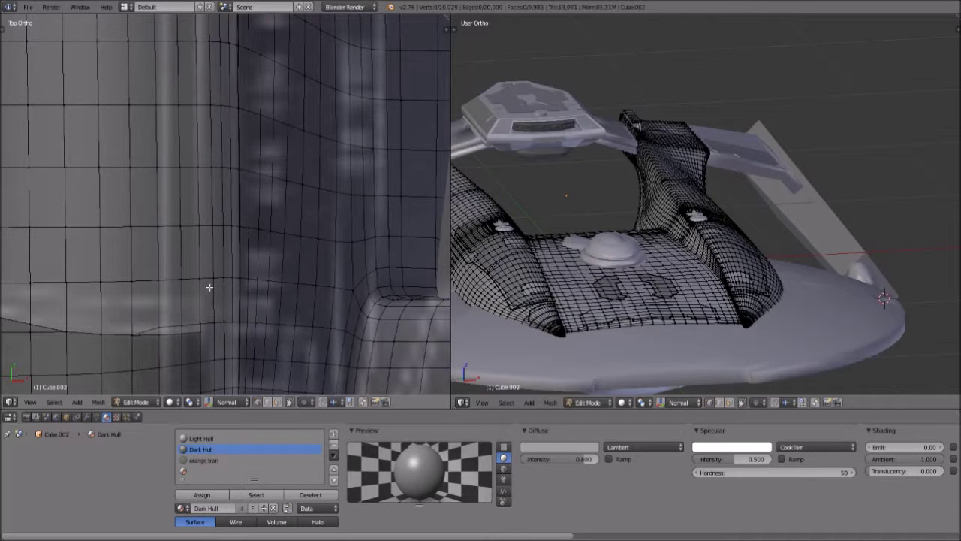
pyautogui.scroll(-1, 209, 288)
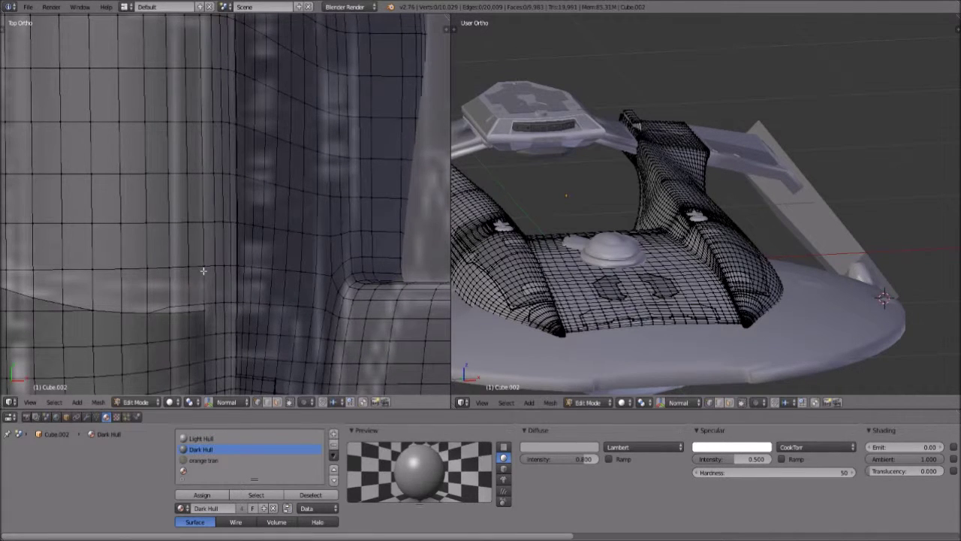
pyautogui.scroll(-1, 203, 271)
pyautogui.press('k')
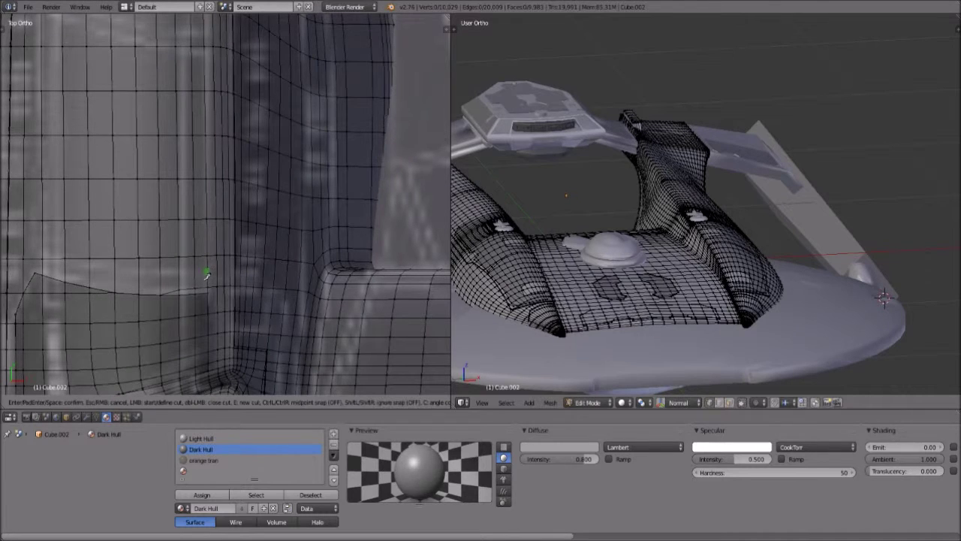
pyautogui.click(207, 275)
pyautogui.click(139, 273)
pyautogui.click(114, 271)
pyautogui.click(90, 267)
pyautogui.click(65, 259)
pyautogui.click(64, 259)
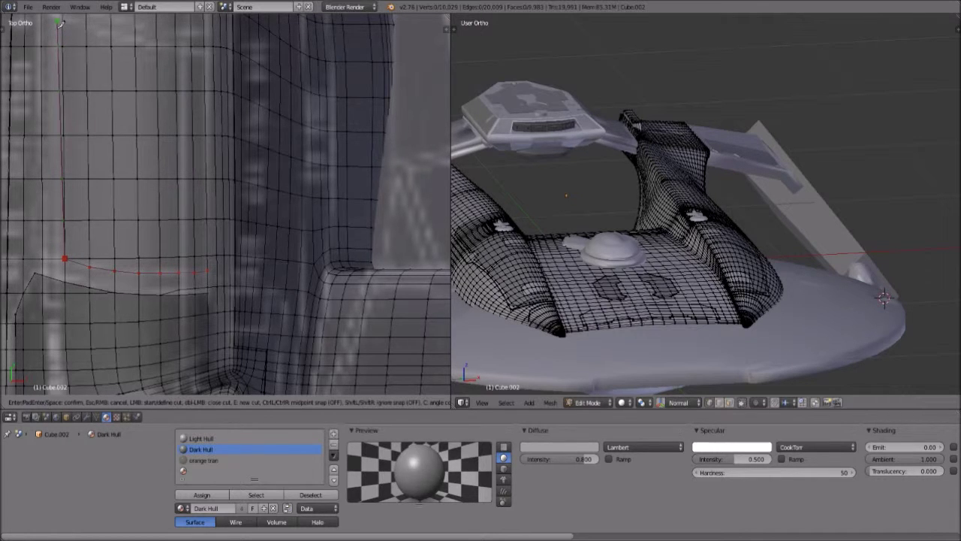
pyautogui.press('Return')
# - Knife-cut a shallow curved line across the hull arm along the blueprint's lower arc, just above the finished dark panel
pyautogui.keyDown('shift'); pyautogui.moveTo(86, 107); pyautogui.dragTo(145, 165, button='middle'); pyautogui.keyUp('shift')
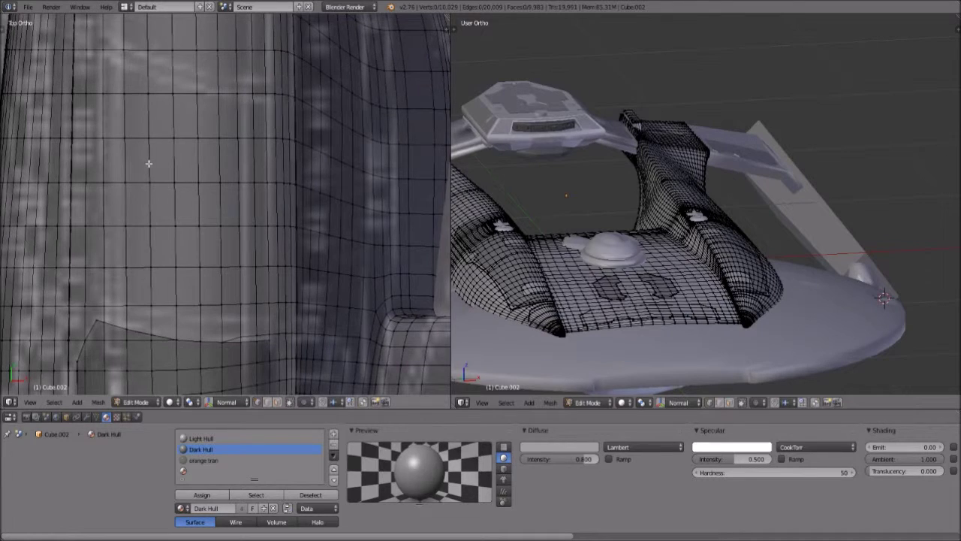
pyautogui.scroll(-2, 149, 164)
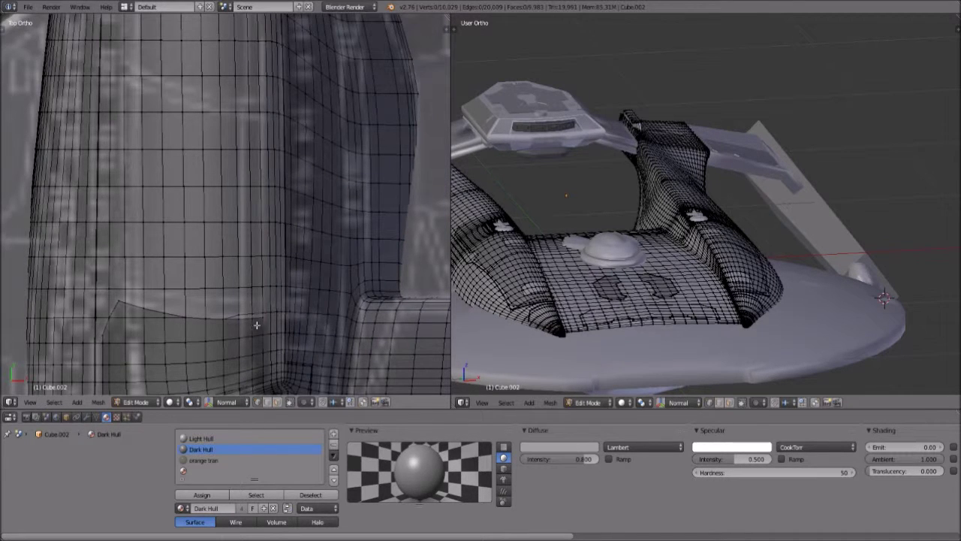
pyautogui.scroll(2, 269, 318)
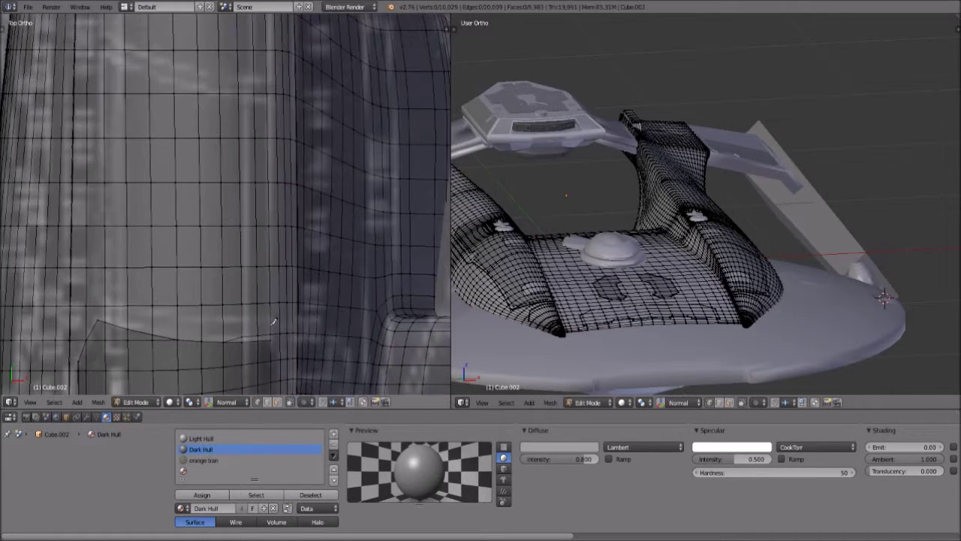
pyautogui.press('k')
pyautogui.click(271, 320)
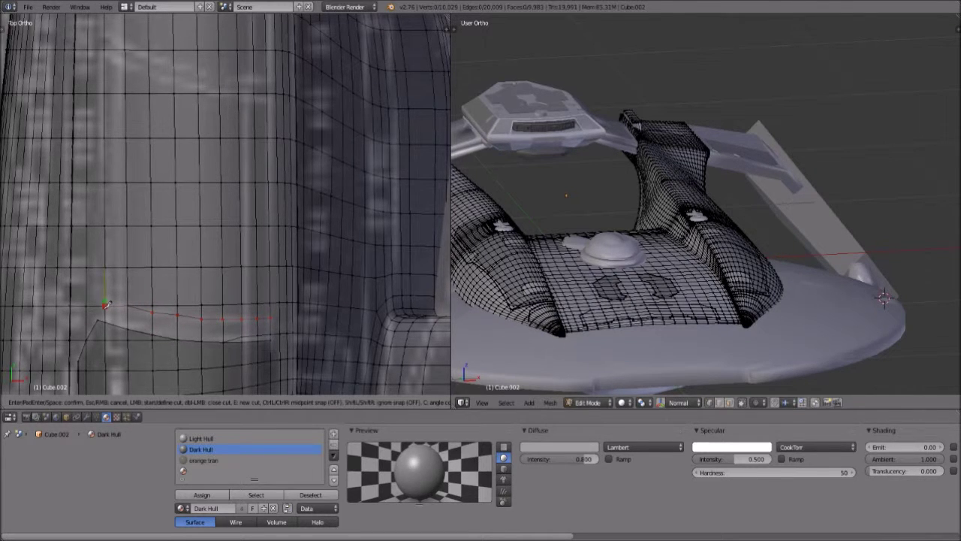
pyautogui.click(113, 303)
pyautogui.press('Return')
pyautogui.scroll(1, 124, 318)
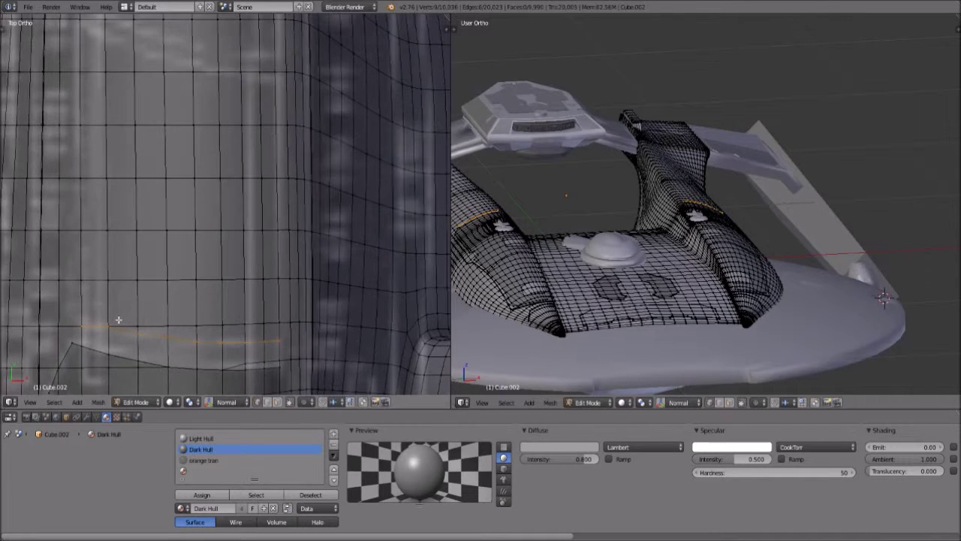
# - Slide the vertices near the outer end of the lower cut along their edges to smooth its curve
pyautogui.hotkey('shift', 'v')
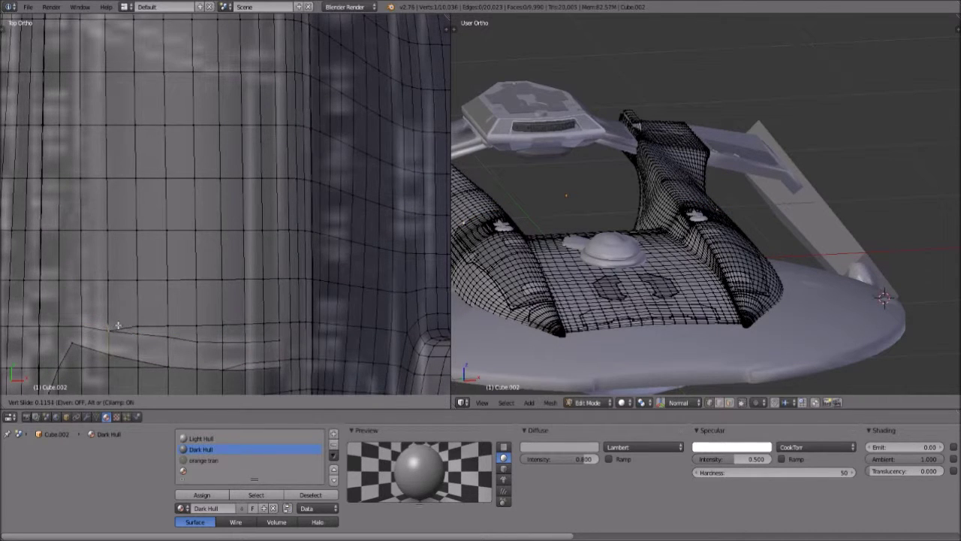
pyautogui.click(132, 332)
pyautogui.press('g')
pyautogui.click(136, 348)
pyautogui.hotkey('shift', 'v')
pyautogui.click(151, 347)
pyautogui.rightClick(168, 341)
pyautogui.hotkey('shift', 'v')
pyautogui.click(171, 343)
# - Knife-cut a second curved line across the hull arm along the blueprint's upper arc, between the two lengthwise panel lines
pyautogui.keyDown('shift'); pyautogui.moveTo(134, 138); pyautogui.dragTo(149, 225, button='middle'); pyautogui.keyUp('shift')
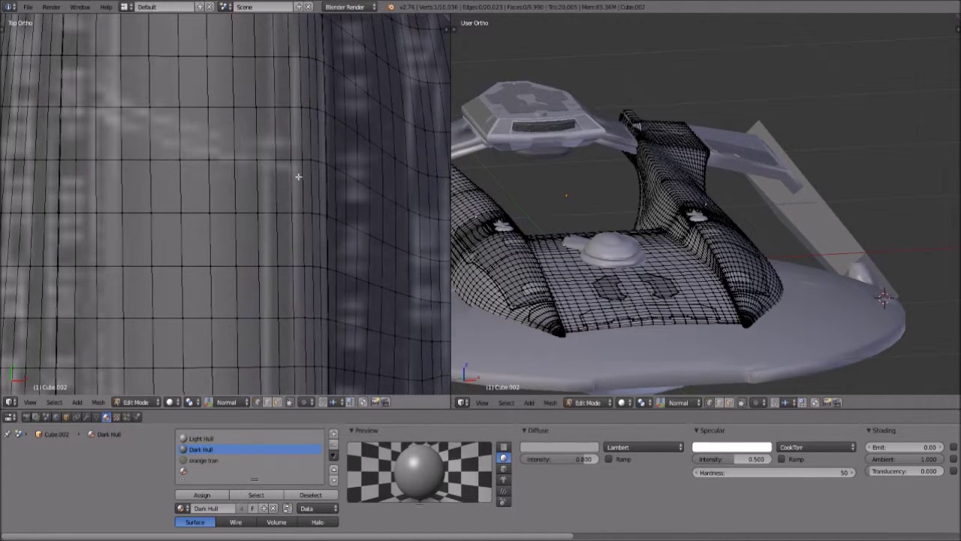
pyautogui.scroll(1, 304, 168)
pyautogui.press('k')
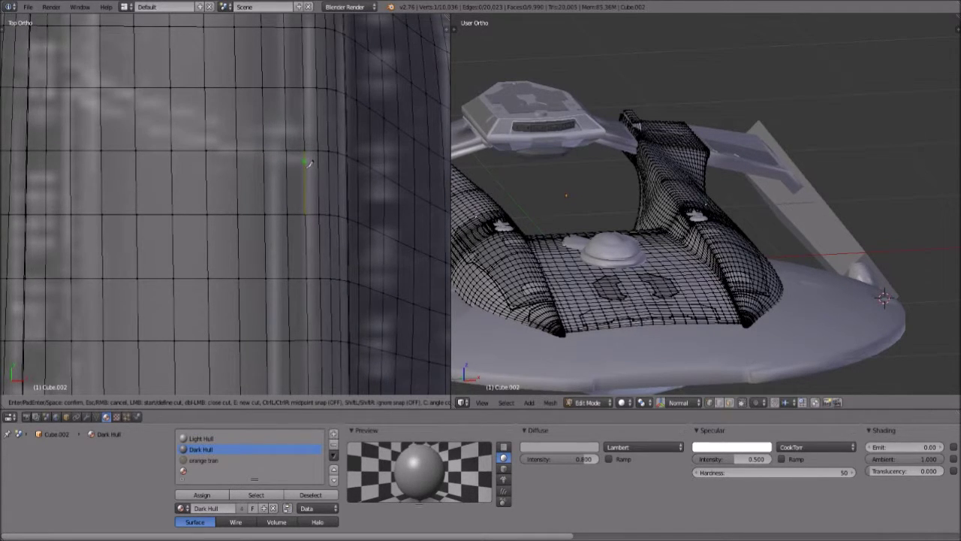
pyautogui.click(304, 161)
pyautogui.moveTo(263, 163)
pyautogui.mouseDown()
pyautogui.moveTo(135, 127)
pyautogui.moveTo(72, 91)
pyautogui.mouseUp()
pyautogui.press('Return')
pyautogui.scroll(-2, 71, 94)
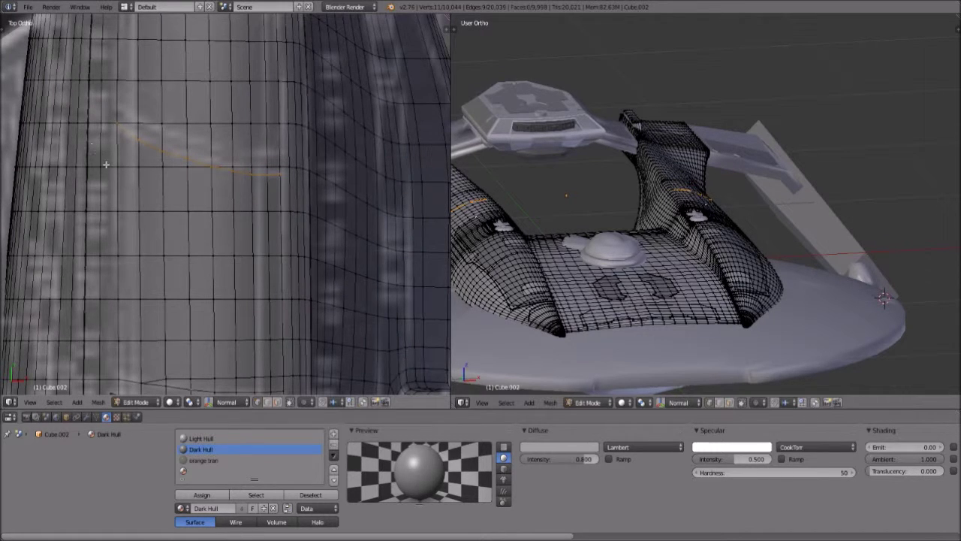
# - Slide uneven vertices of the upper cut along their edges so the line follows a smooth arc
pyautogui.scroll(1, 148, 166)
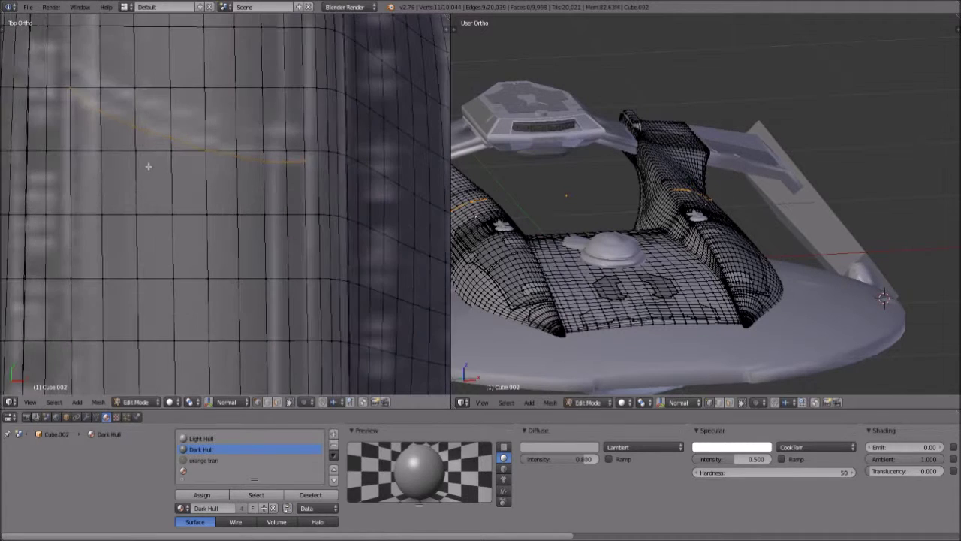
pyautogui.scroll(1, 222, 143)
pyautogui.rightClick(198, 153)
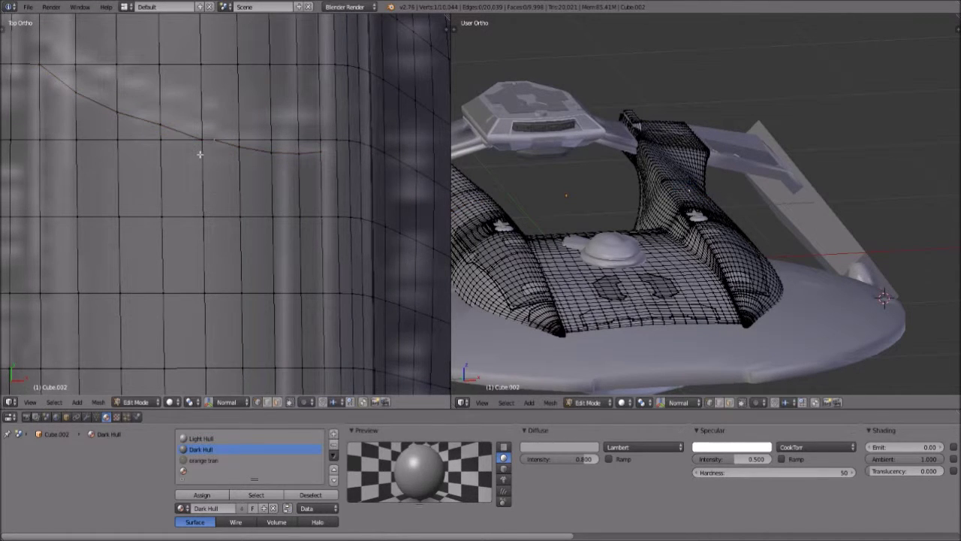
pyautogui.hotkey('shift', 'v')
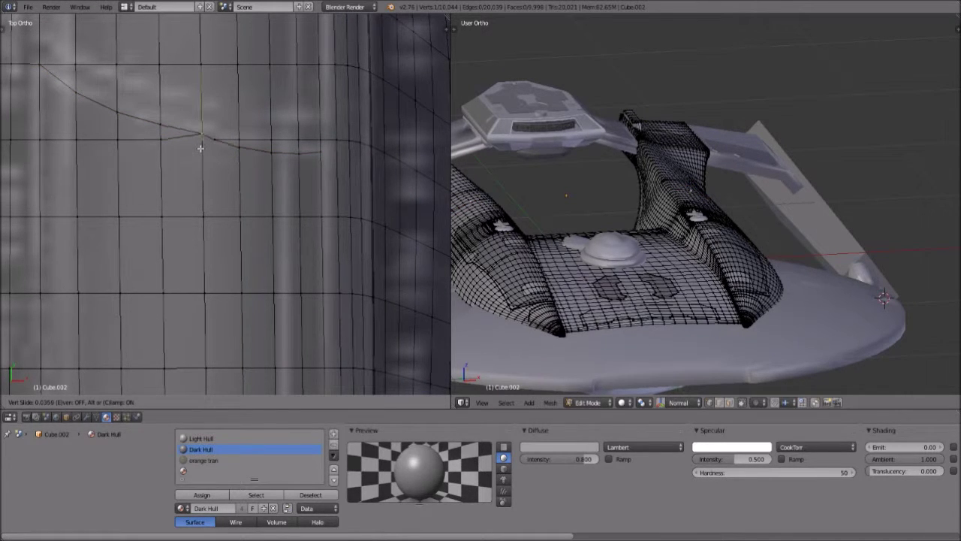
pyautogui.click(295, 158)
pyautogui.rightClick(90, 100)
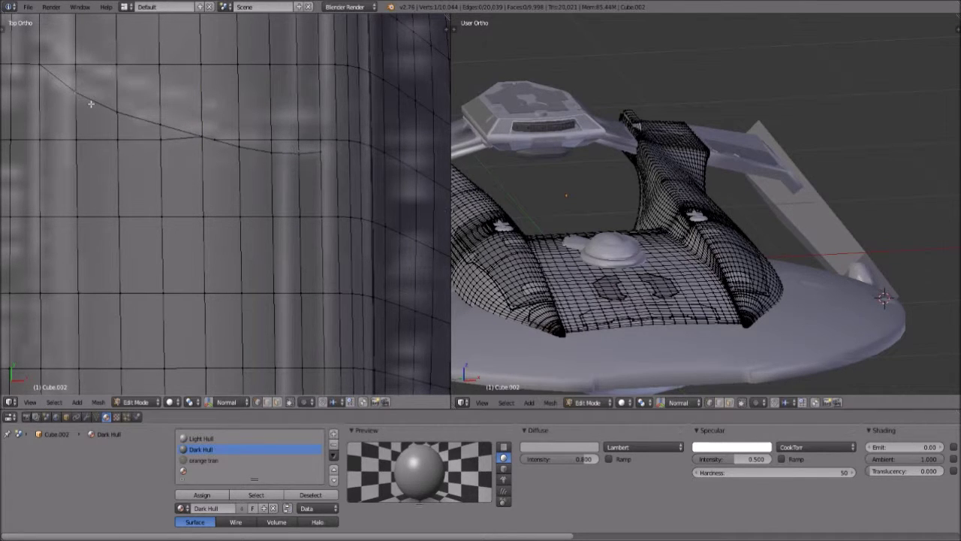
pyautogui.hotkey('shift', 'v')
pyautogui.click(118, 117)
pyautogui.hotkey('shift', 'v')
pyautogui.click(145, 176)
pyautogui.scroll(-3, 144, 178)
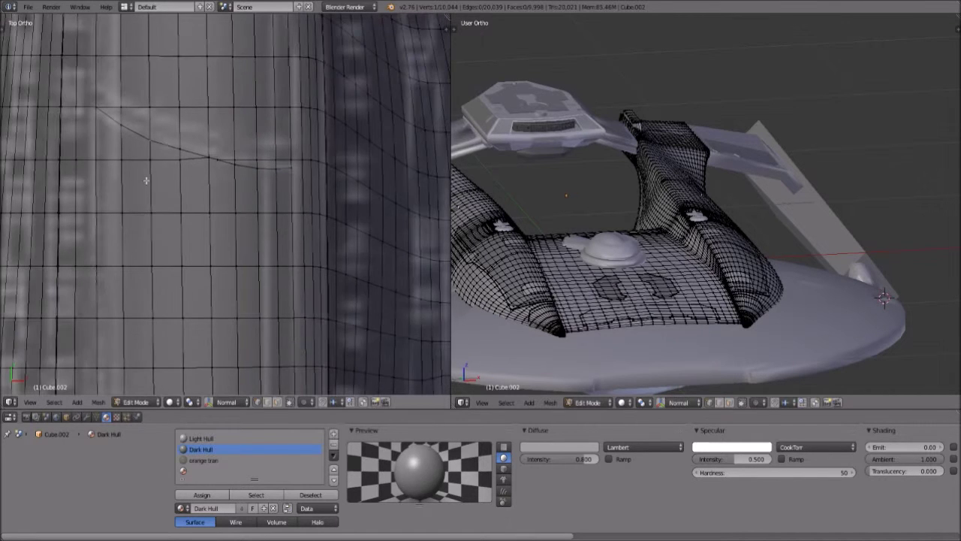
# - In face select mode, select all hull arm faces enclosed by the lower and upper curved cuts and the two lengthwise panel lines
pyautogui.keyDown('shift'); pyautogui.moveTo(189, 258); pyautogui.dragTo(165, 222, button='middle'); pyautogui.keyUp('shift')
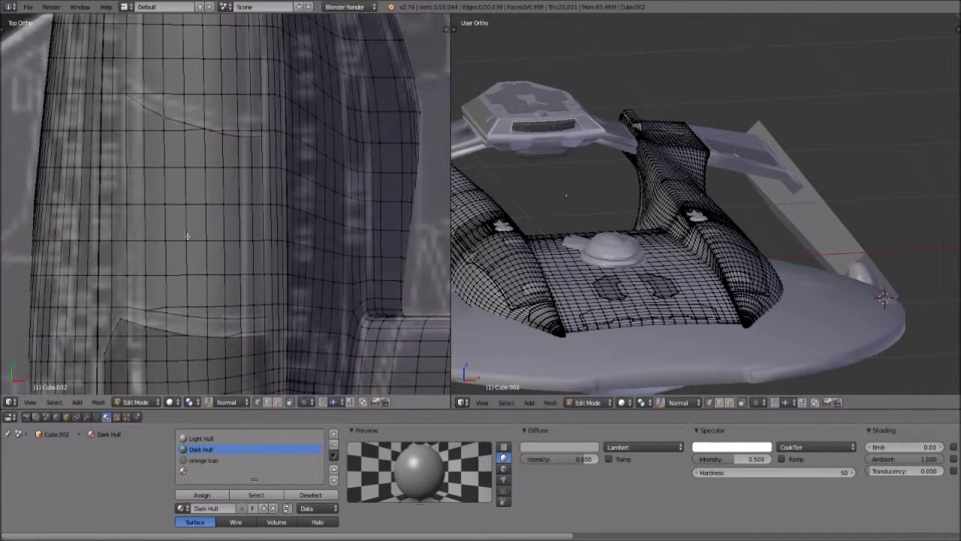
pyautogui.click(258, 402)
pyautogui.scroll(1, 269, 343)
pyautogui.rightClick(266, 332)
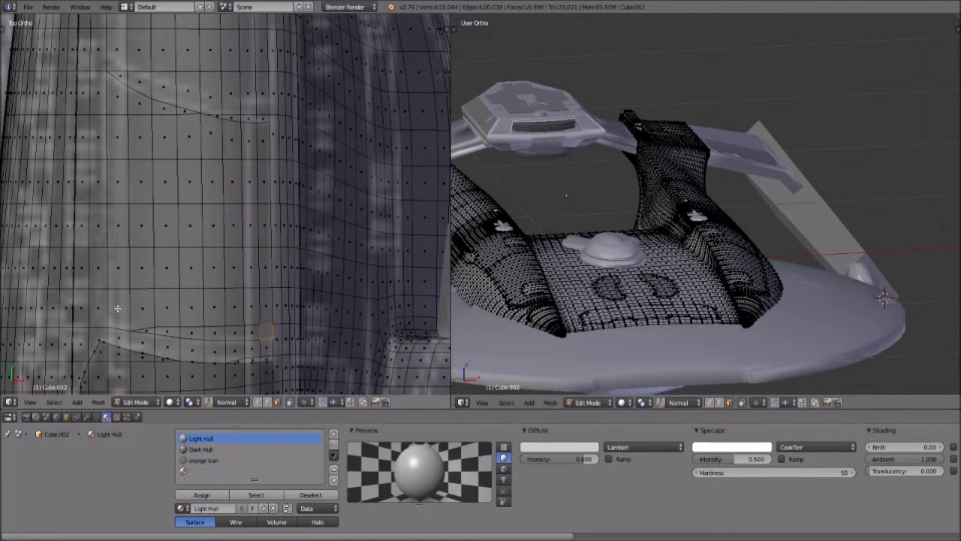
pyautogui.keyDown('ctrl'); pyautogui.rightClick(151, 330); pyautogui.keyUp('ctrl')
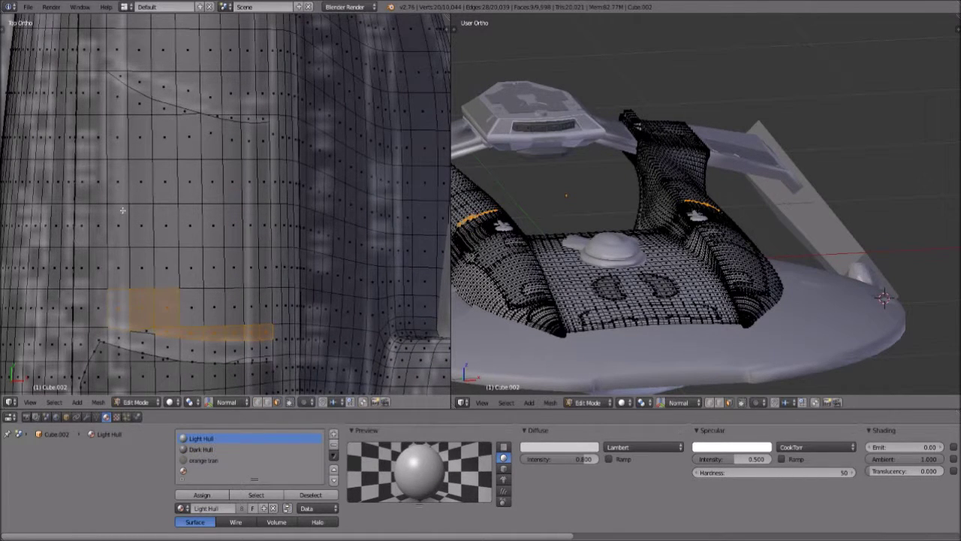
pyautogui.press('l')
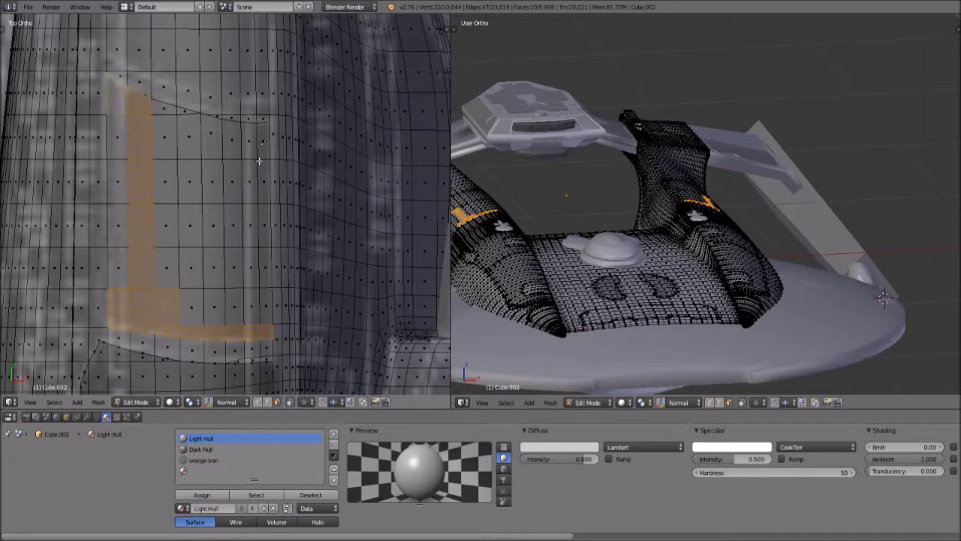
pyautogui.press('l')
pyautogui.press('l')
pyautogui.press('l')
pyautogui.press('l')
pyautogui.press('l')
pyautogui.press('l')
pyautogui.press('l')
pyautogui.press('l')
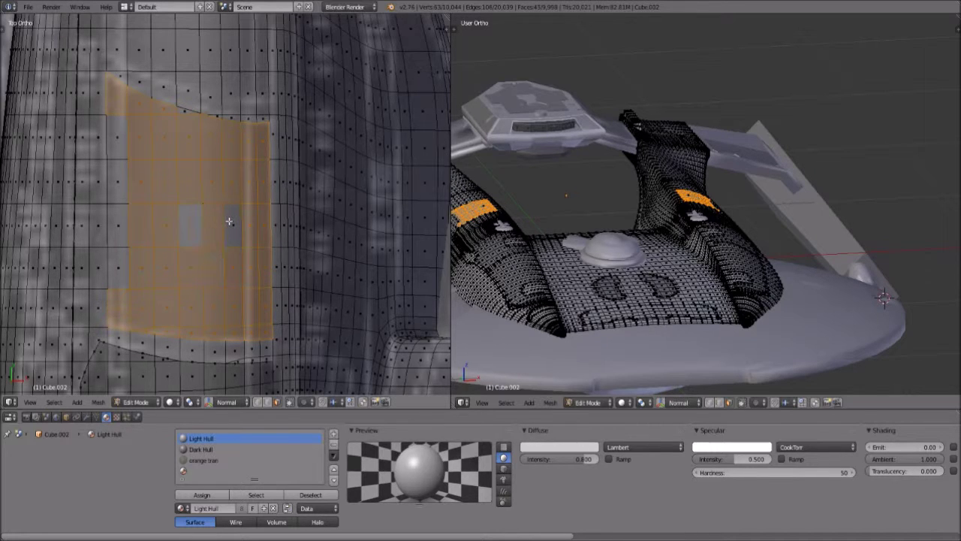
pyautogui.press('l')
pyautogui.press('l')
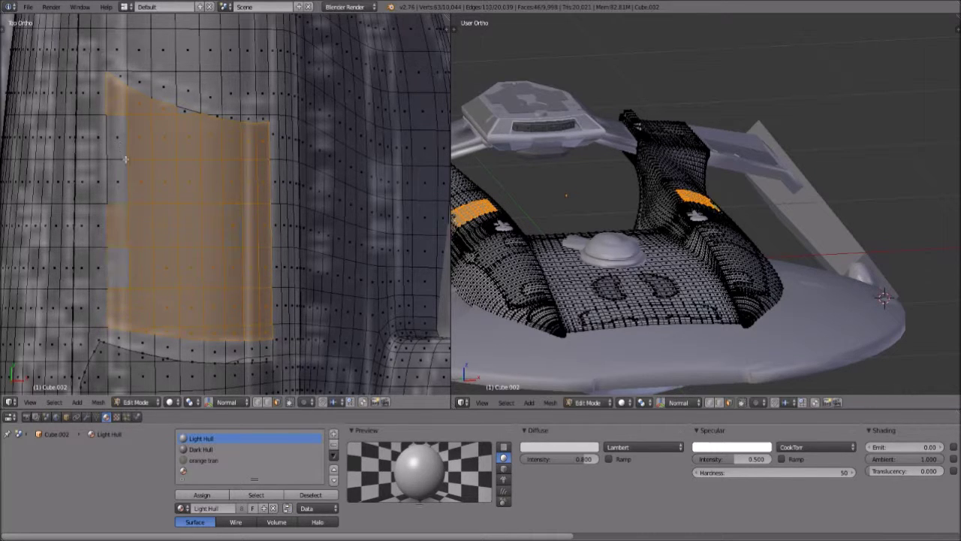
pyautogui.hotkey('ctrl', 'shift', 'z')
pyautogui.hotkey('ctrl', 'shift', 'z')
pyautogui.scroll(-2, 178, 218)
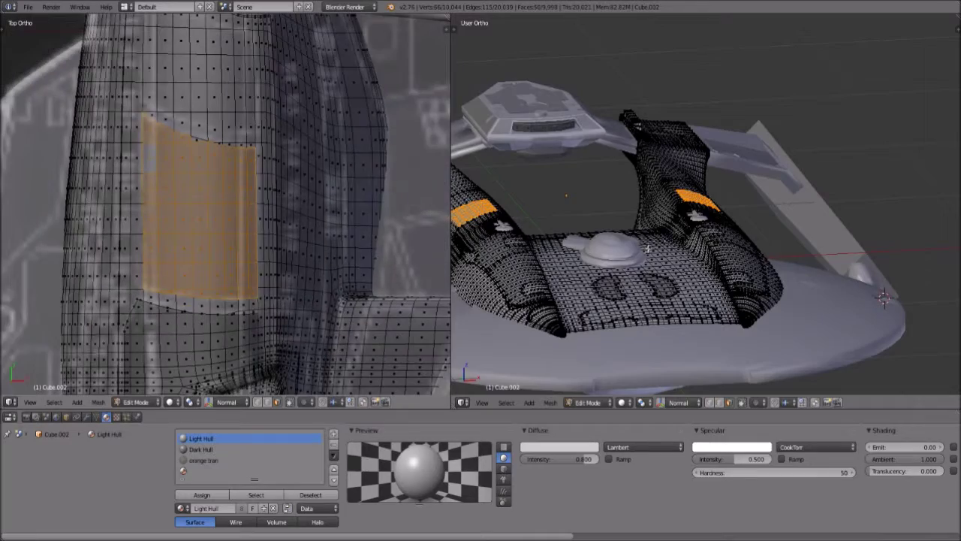
# - Extrude the selected panel faces outward along their normals by about 0.0011
pyautogui.scroll(2, 586, 259)
pyautogui.keyDown('shift'); pyautogui.moveTo(585, 259); pyautogui.dragTo(676, 265, button='middle'); pyautogui.keyUp('shift')
pyautogui.scroll(4, 600, 275)
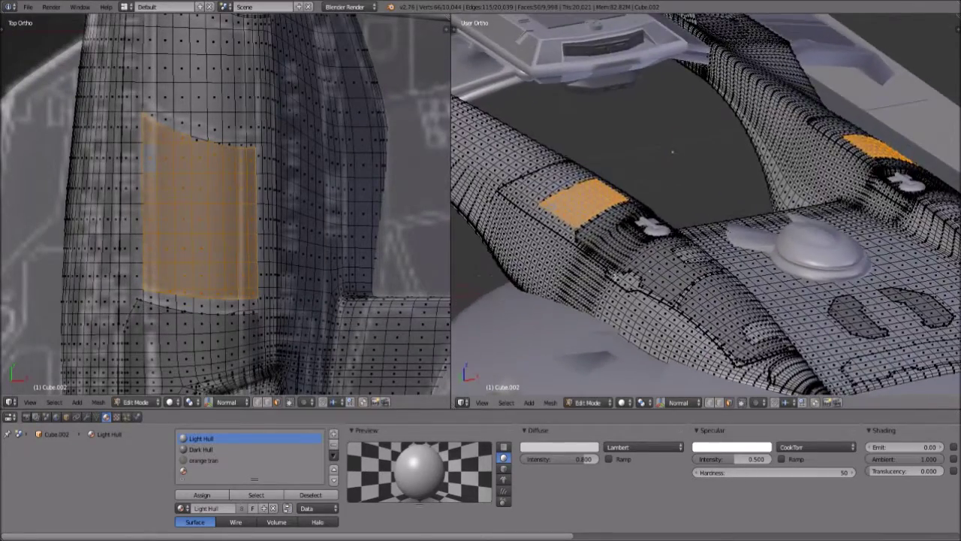
pyautogui.keyDown('shift'); pyautogui.moveTo(556, 247); pyautogui.dragTo(688, 257, button='middle'); pyautogui.keyUp('shift')
pyautogui.scroll(3, 683, 260)
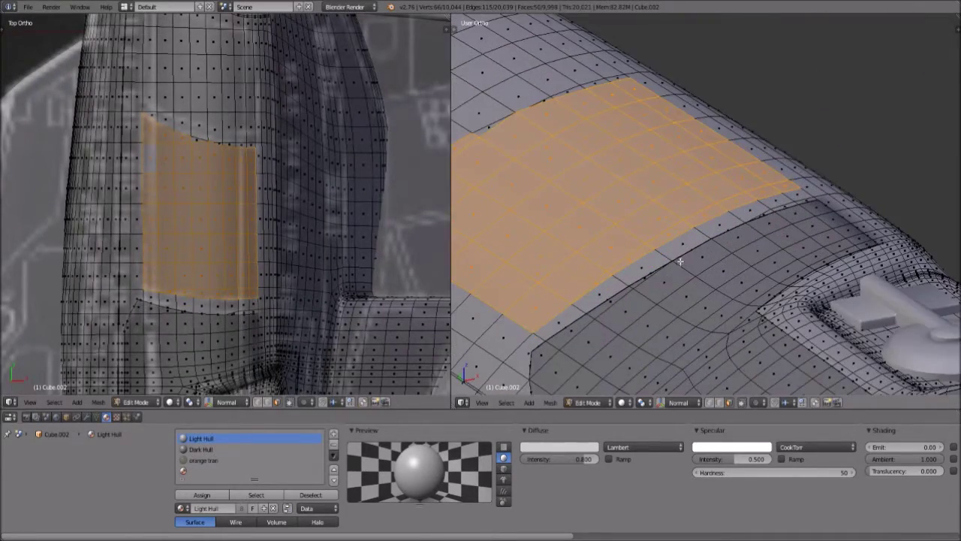
pyautogui.scroll(3, 683, 281)
pyautogui.moveTo(686, 273); pyautogui.dragTo(678, 232, button='middle')
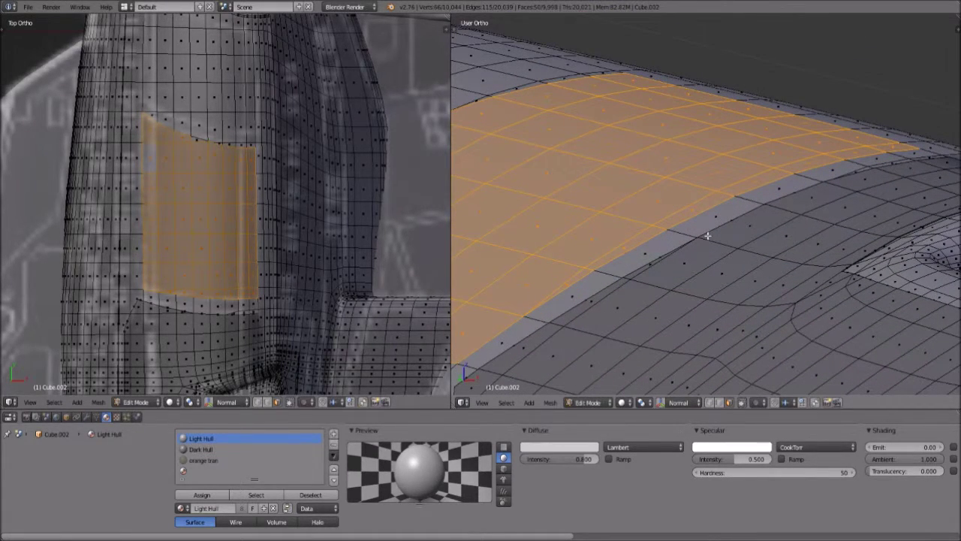
pyautogui.scroll(1, 707, 237)
pyautogui.press('e')
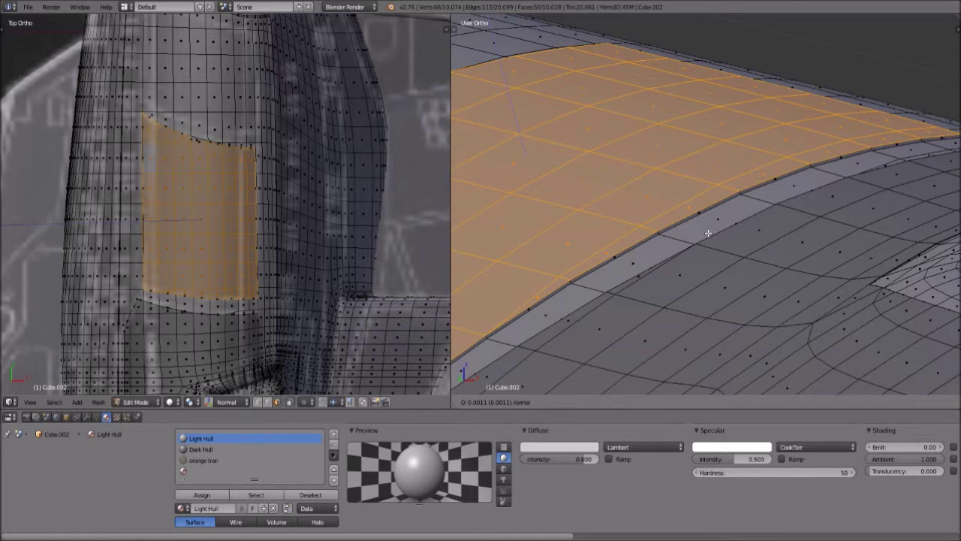
pyautogui.click(708, 232)
# - Grow the selection to include the extruded side faces and assign the Dark Hull material
pyautogui.press('ctrl+KP_Add')
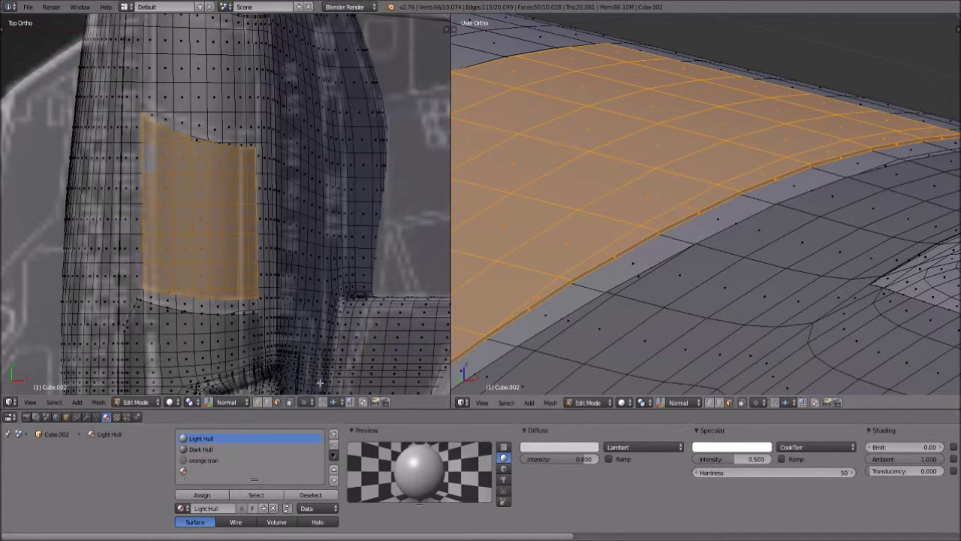
pyautogui.click(201, 449)
pyautogui.click(208, 494)
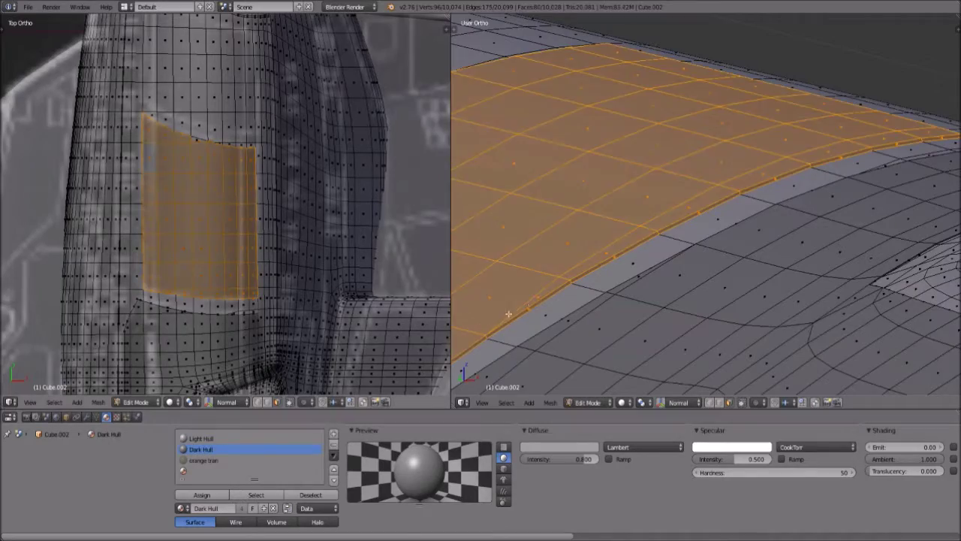
pyautogui.scroll(-6, 654, 257)
pyautogui.moveTo(654, 257); pyautogui.dragTo(572, 273, button='middle')
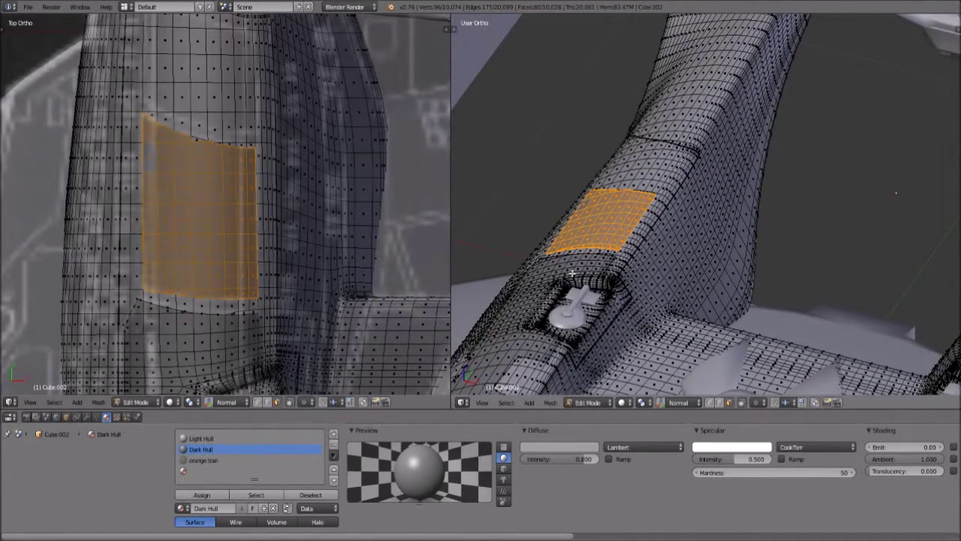
# - Check the panel's upper edge, then undo the Dark Hull assignment, the selection growth and the extrusion
pyautogui.moveTo(620, 247); pyautogui.dragTo(286, 238, button='middle')
pyautogui.scroll(5, 215, 128)
pyautogui.scroll(2, 705, 279)
pyautogui.scroll(3, 706, 280)
pyautogui.hotkey('ctrl', 'z')
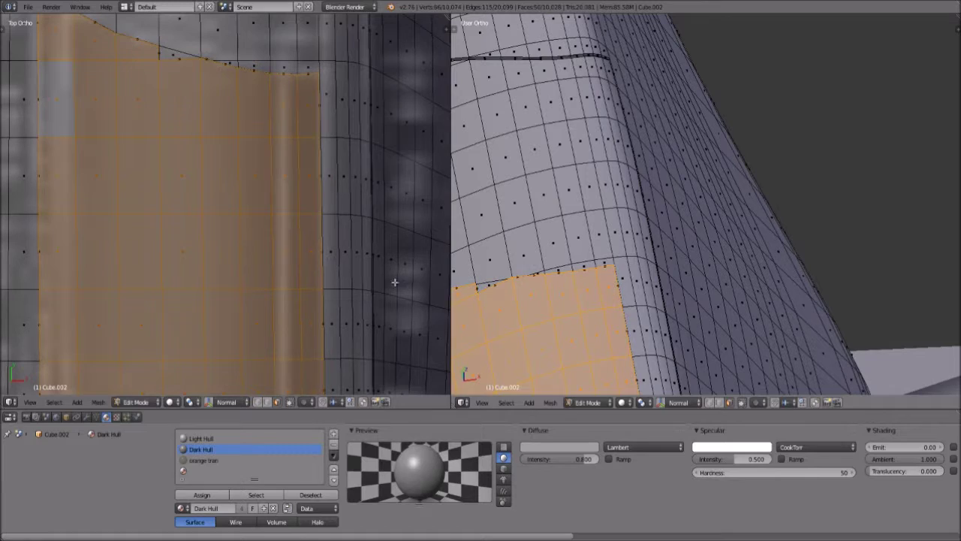
pyautogui.hotkey('ctrl', 'z')
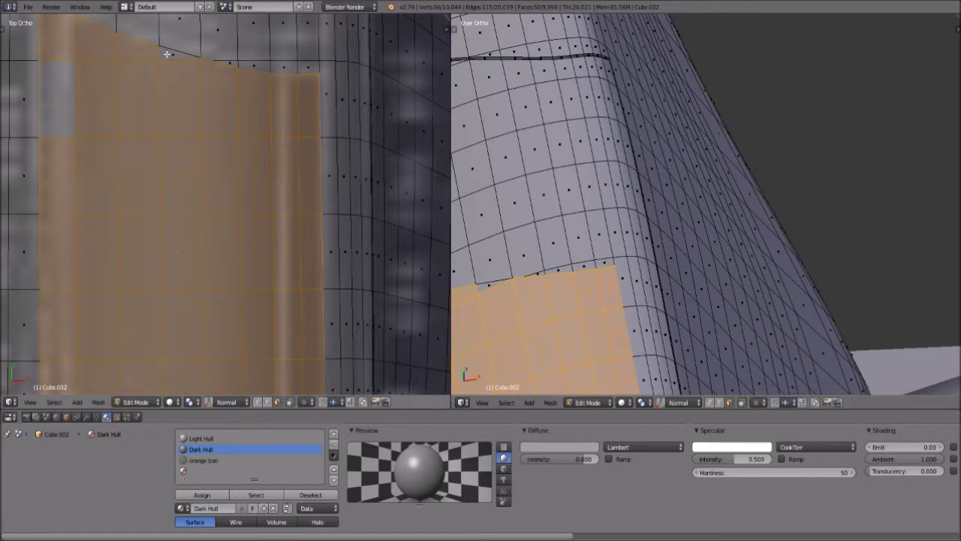
# - Add the missed sliver face at the panel's upper curve to the selection and extrude the whole panel outward by about 0.0008
pyautogui.keyDown('shift'); pyautogui.rightClick(167, 54); pyautogui.keyUp('shift')
pyautogui.keyDown('shift'); pyautogui.moveTo(610, 328); pyautogui.dragTo(760, 219, button='middle'); pyautogui.keyUp('shift')
pyautogui.scroll(-3, 713, 314)
pyautogui.moveTo(713, 314); pyautogui.dragTo(736, 290, button='middle')
pyautogui.scroll(4, 726, 292)
pyautogui.scroll(1, 737, 290)
pyautogui.keyDown('shift'); pyautogui.moveTo(772, 207); pyautogui.dragTo(696, 271, button='middle'); pyautogui.keyUp('shift')
pyautogui.scroll(4, 716, 294)
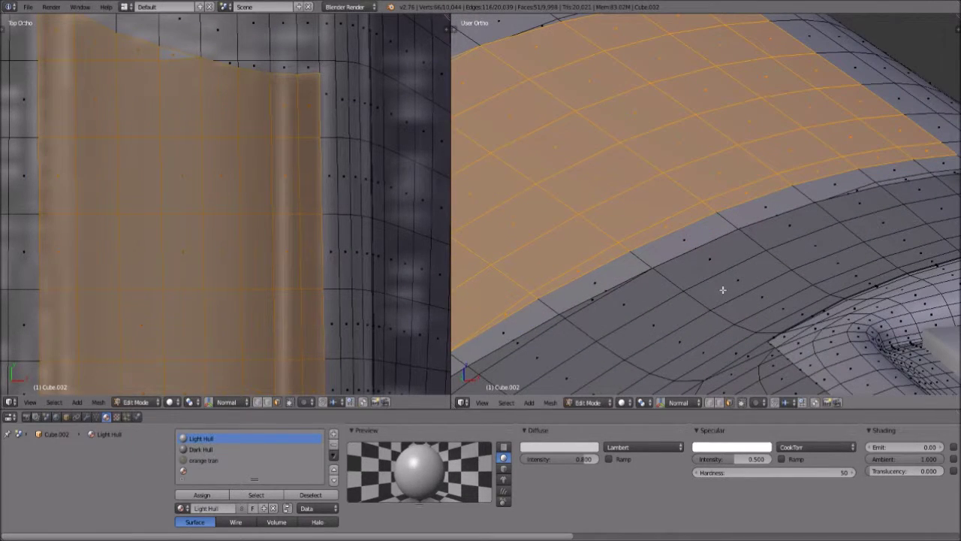
pyautogui.press('e')
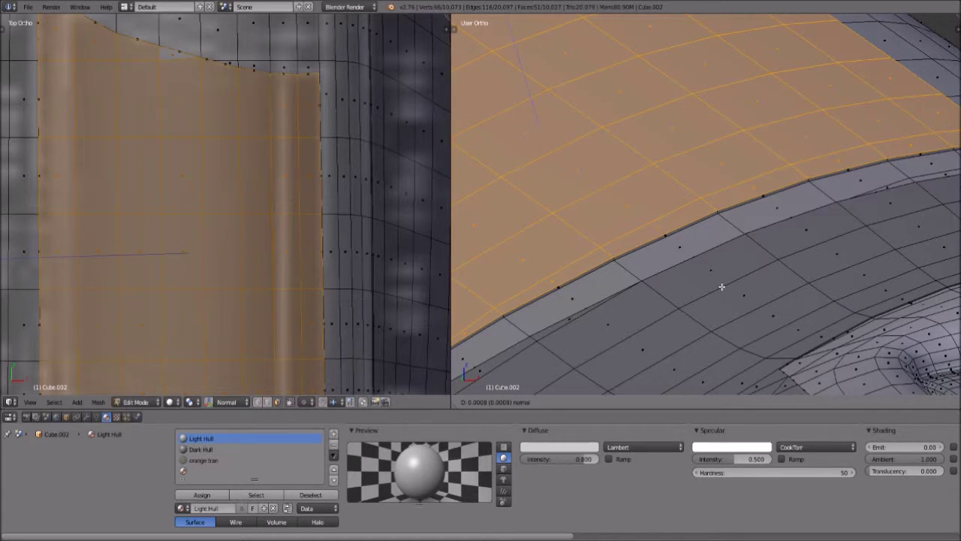
pyautogui.click(721, 286)
# - Grow the selection over the extruded panel's side faces and assign the Dark Hull material to them
pyautogui.press('ctrl+KP_Add')
pyautogui.scroll(-8, 722, 286)
pyautogui.moveTo(718, 277); pyautogui.dragTo(653, 275, button='middle')
pyautogui.click(198, 449)
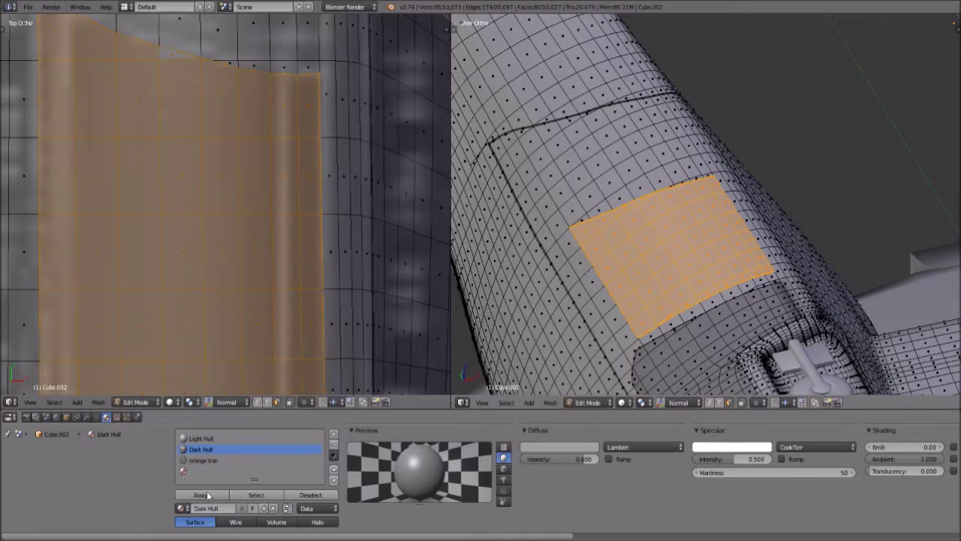
pyautogui.click(201, 494)
pyautogui.moveTo(767, 182); pyautogui.dragTo(639, 215, button='middle')
pyautogui.scroll(-3, 311, 129)
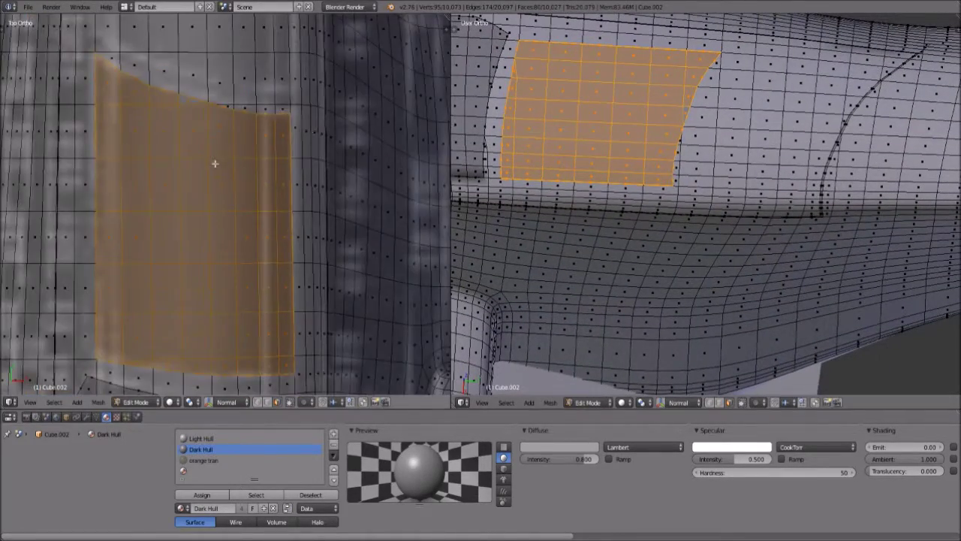
# - Examine the new panel's upper curved edge against the blueprint in the top view, deselecting all faces
pyautogui.keyDown('shift'); pyautogui.moveTo(258, 149); pyautogui.dragTo(235, 236, button='middle'); pyautogui.keyUp('shift')
pyautogui.scroll(2, 259, 228)
pyautogui.scroll(3, 259, 229)
pyautogui.scroll(-3, 260, 228)
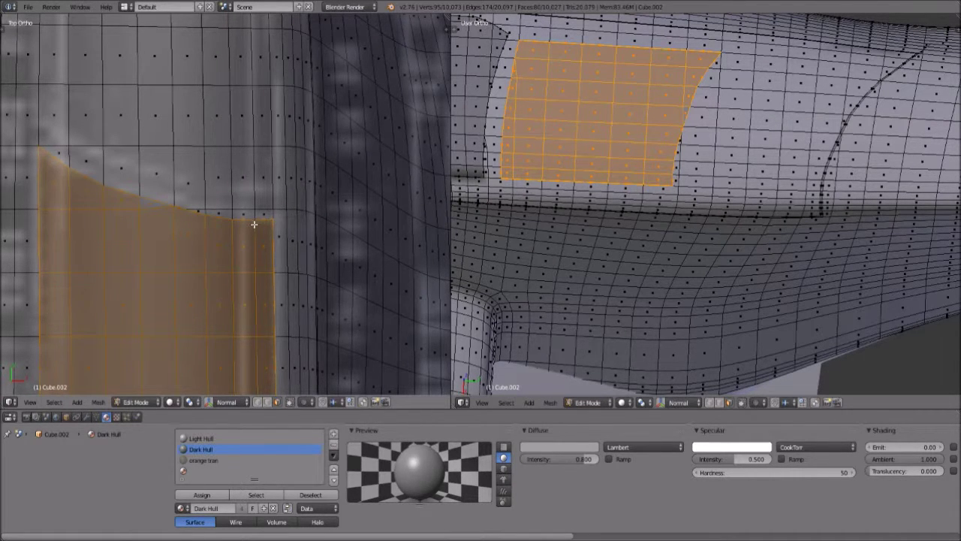
pyautogui.scroll(3, 254, 224)
pyautogui.scroll(-1, 253, 224)
pyautogui.scroll(1, 256, 232)
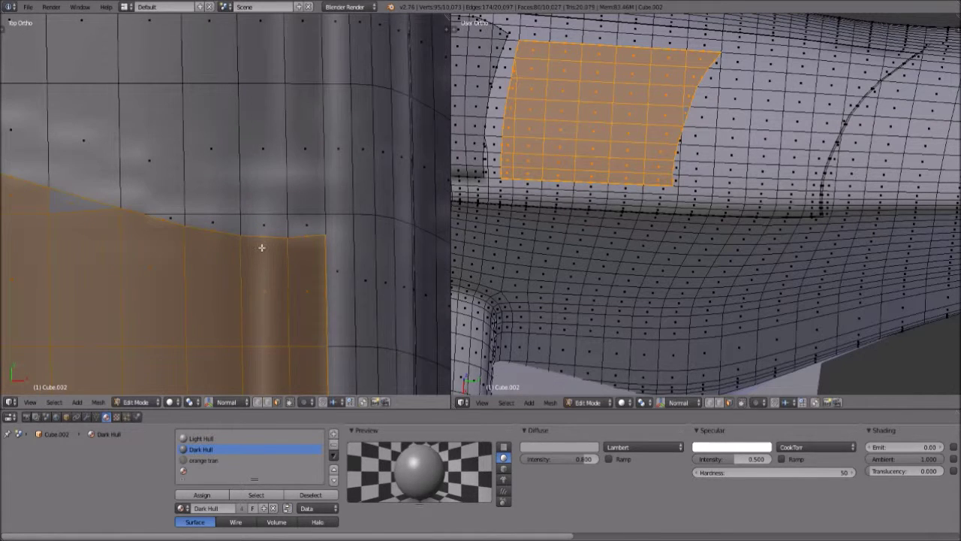
pyautogui.scroll(-1, 244, 228)
pyautogui.press('a')
pyautogui.scroll(-3, 187, 192)
pyautogui.keyDown('shift'); pyautogui.moveTo(187, 218); pyautogui.dragTo(248, 256, button='middle'); pyautogui.keyUp('shift')
pyautogui.scroll(2, 319, 276)
pyautogui.scroll(-1, 320, 271)
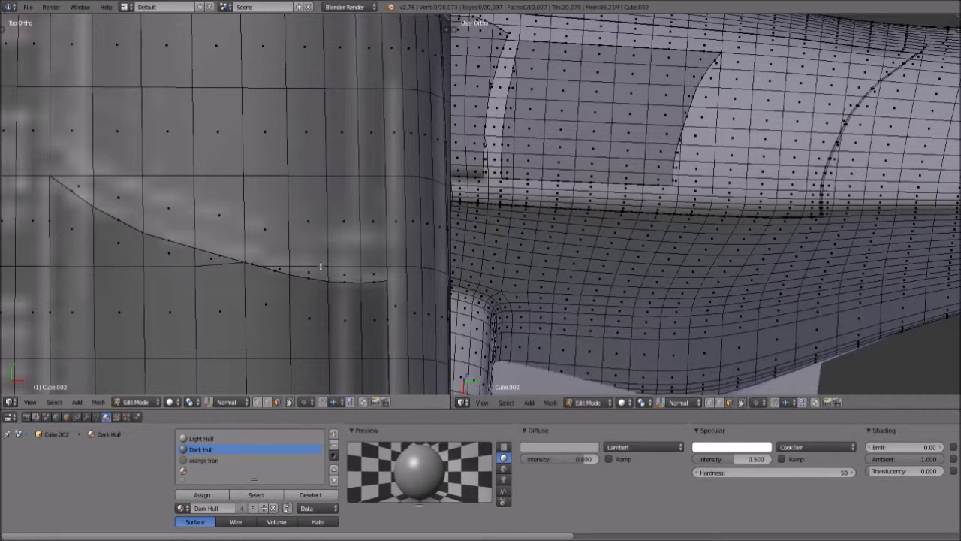
pyautogui.scroll(-3, 293, 260)
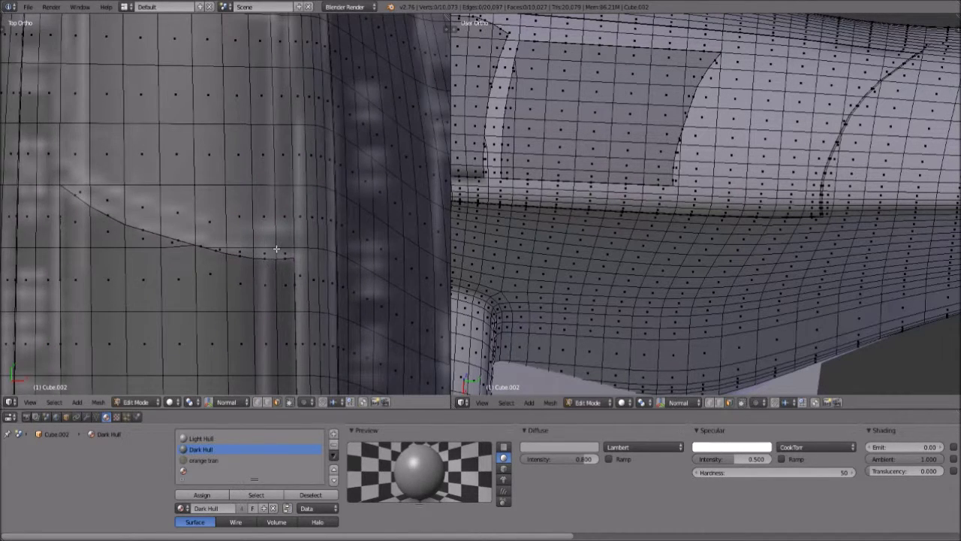
pyautogui.scroll(-1, 255, 262)
pyautogui.scroll(1, 249, 266)
pyautogui.scroll(1, 262, 293)
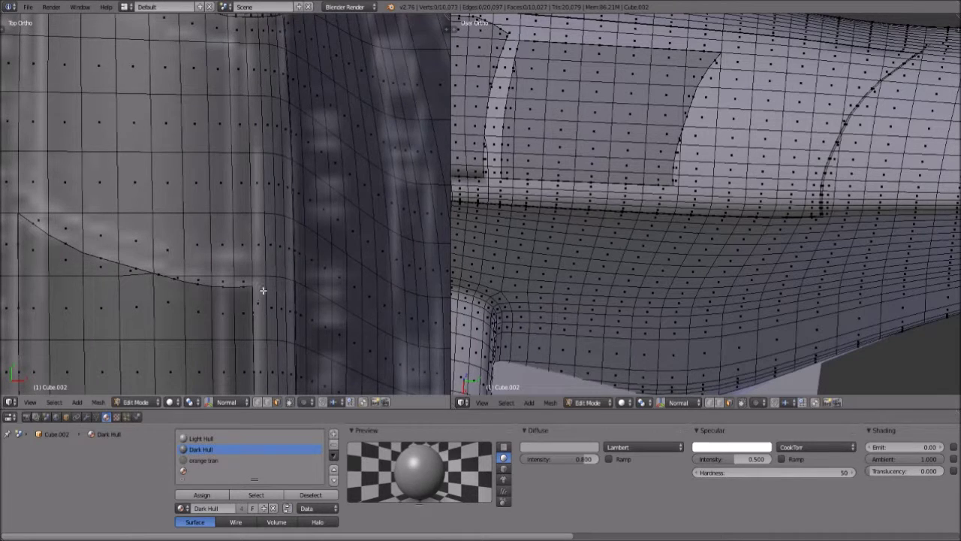
pyautogui.scroll(1, 284, 338)
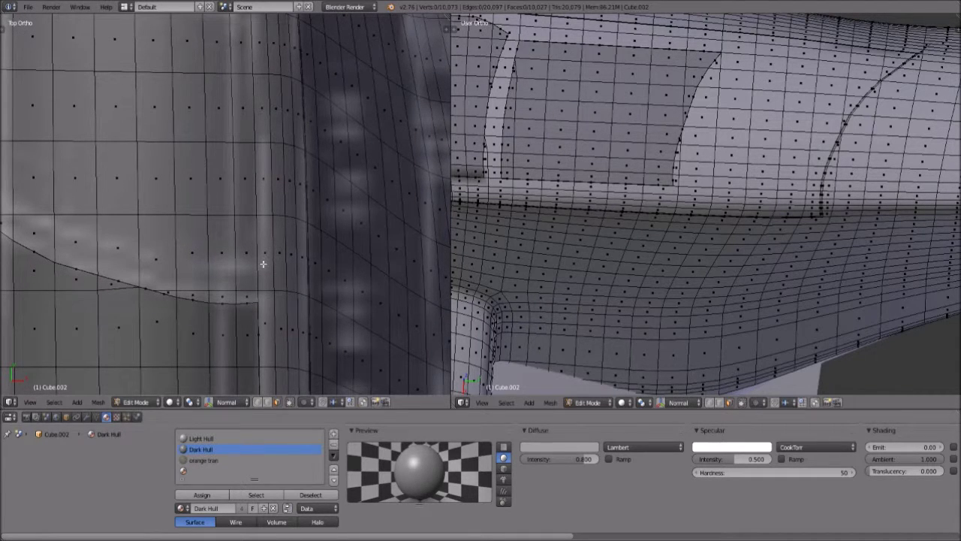
pyautogui.press('k')
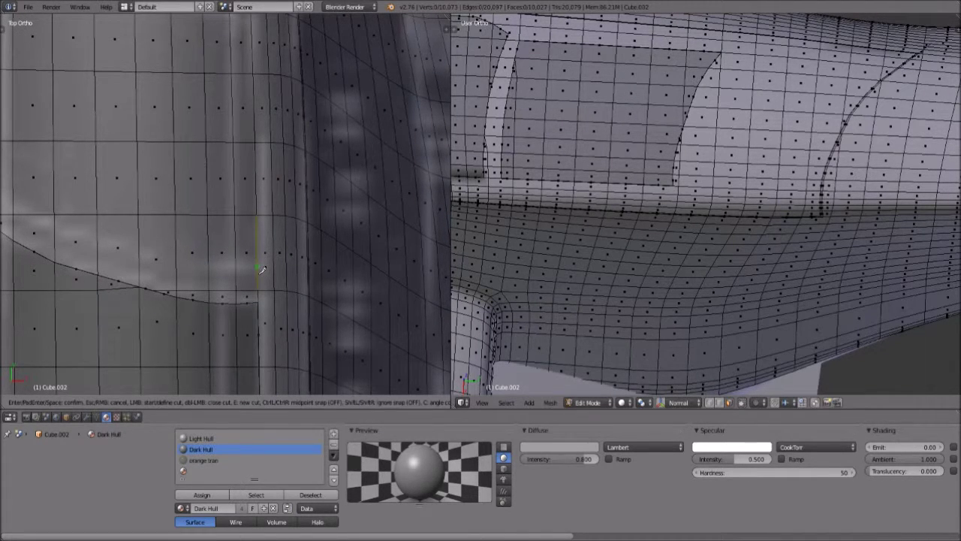
pyautogui.scroll(-2, 261, 268)
pyautogui.press('Escape')
pyautogui.press('Escape')
pyautogui.keyDown('shift'); pyautogui.moveTo(247, 236); pyautogui.dragTo(282, 250, button='middle'); pyautogui.keyUp('shift')
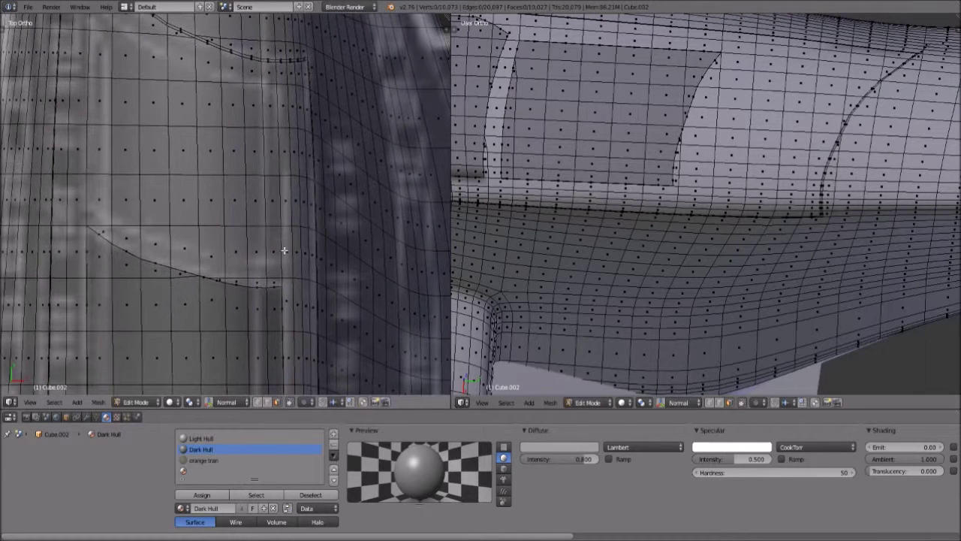
pyautogui.press('k')
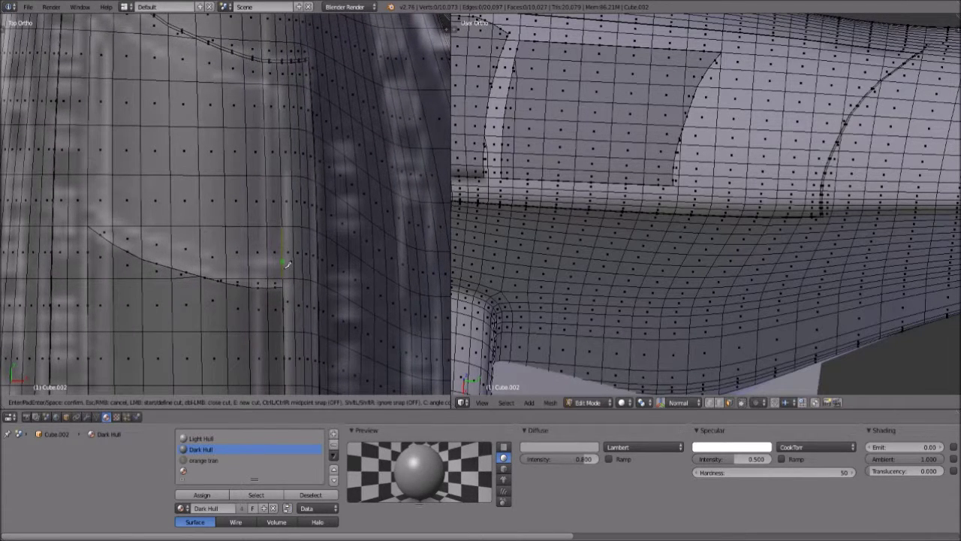
pyautogui.press('Escape')
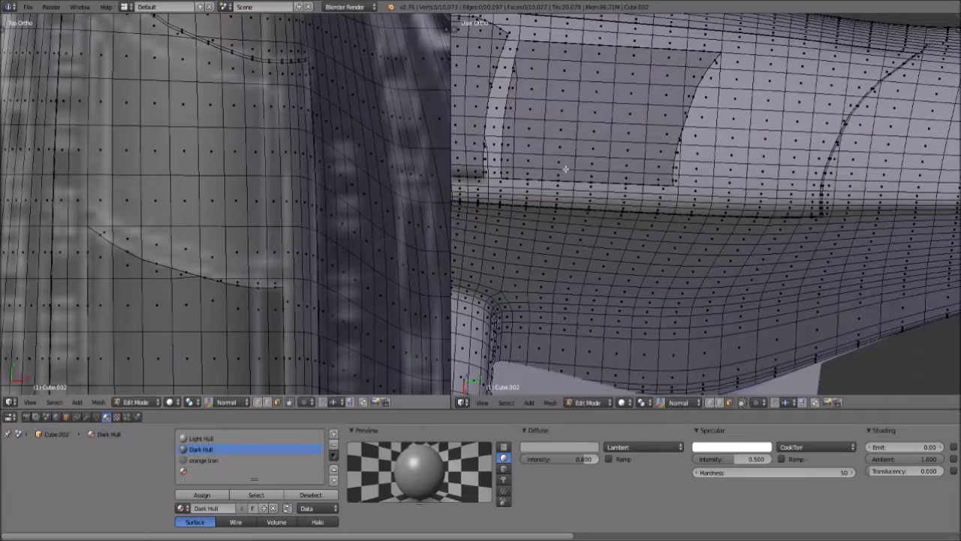
# - Examine the raised panel edges and the gaps between neighbouring panels along the hull arm
pyautogui.scroll(-5, 564, 169)
pyautogui.moveTo(564, 170); pyautogui.dragTo(633, 121, button='middle')
pyautogui.scroll(6, 633, 121)
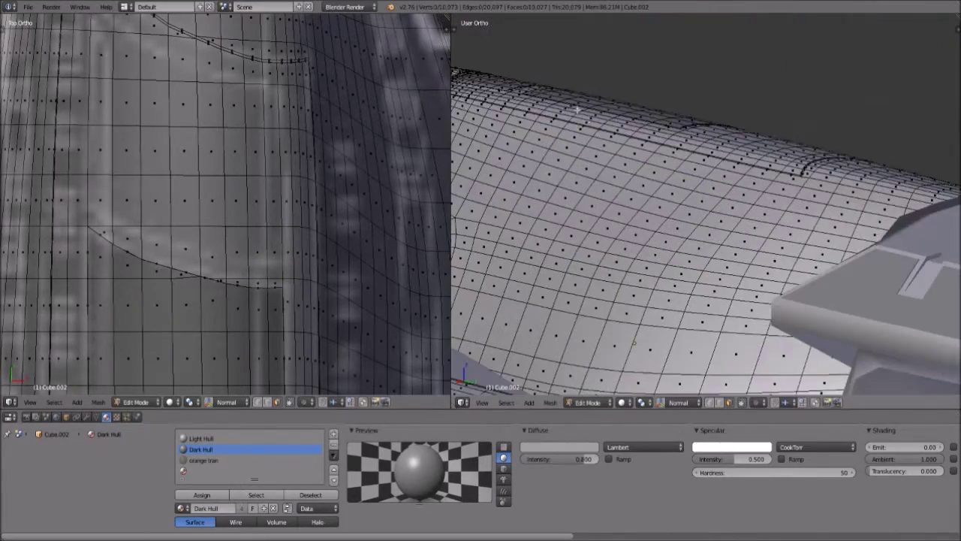
pyautogui.scroll(1, 649, 116)
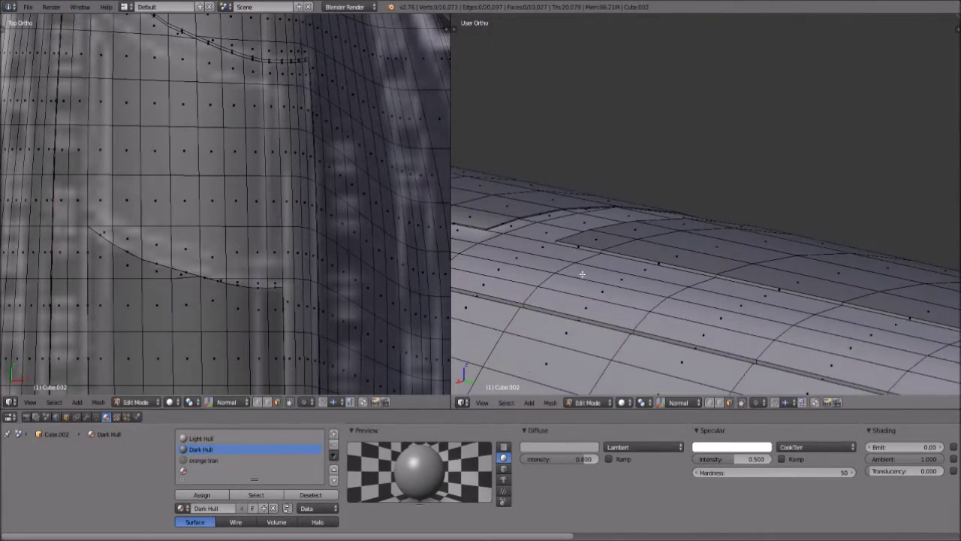
pyautogui.scroll(3, 734, 233)
pyautogui.scroll(-2, 734, 233)
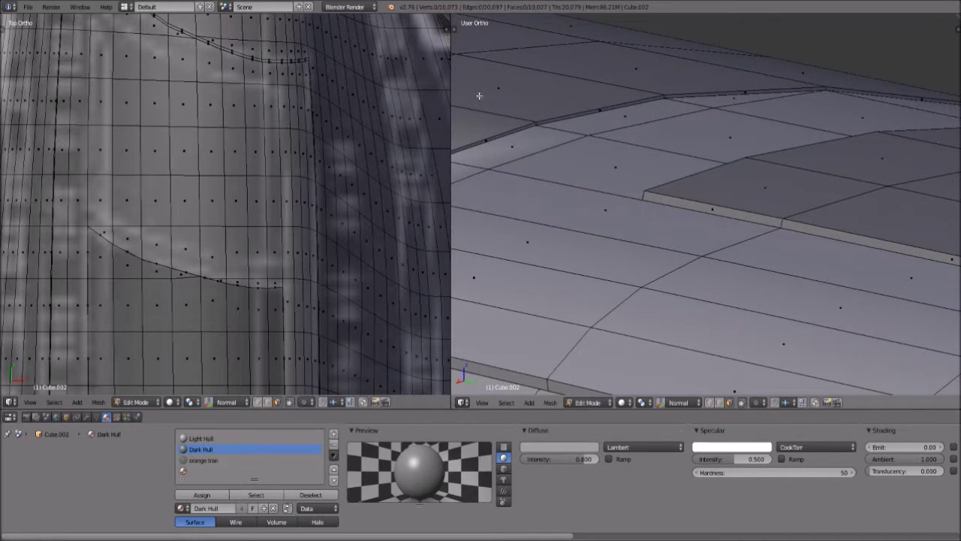
pyautogui.scroll(-4, 731, 186)
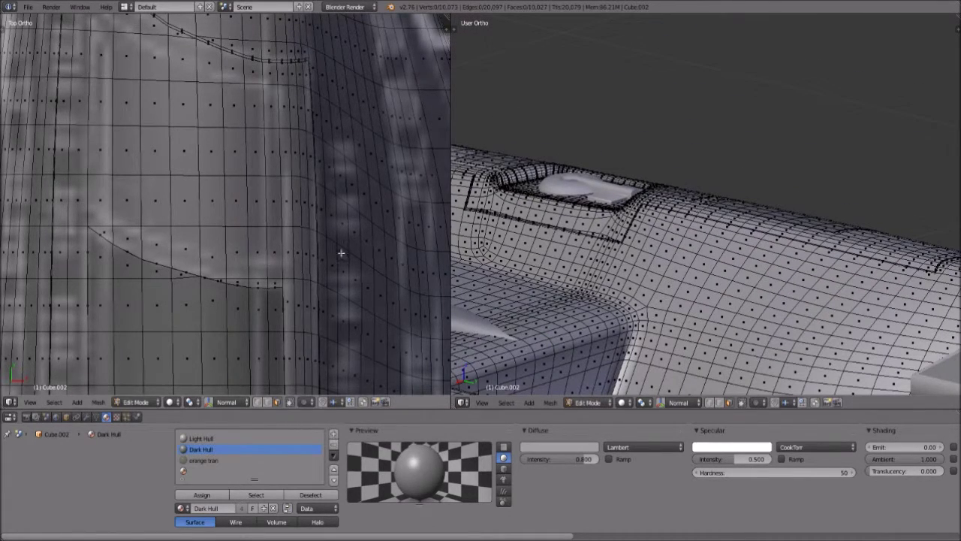
pyautogui.scroll(1, 343, 253)
pyautogui.scroll(2, 596, 257)
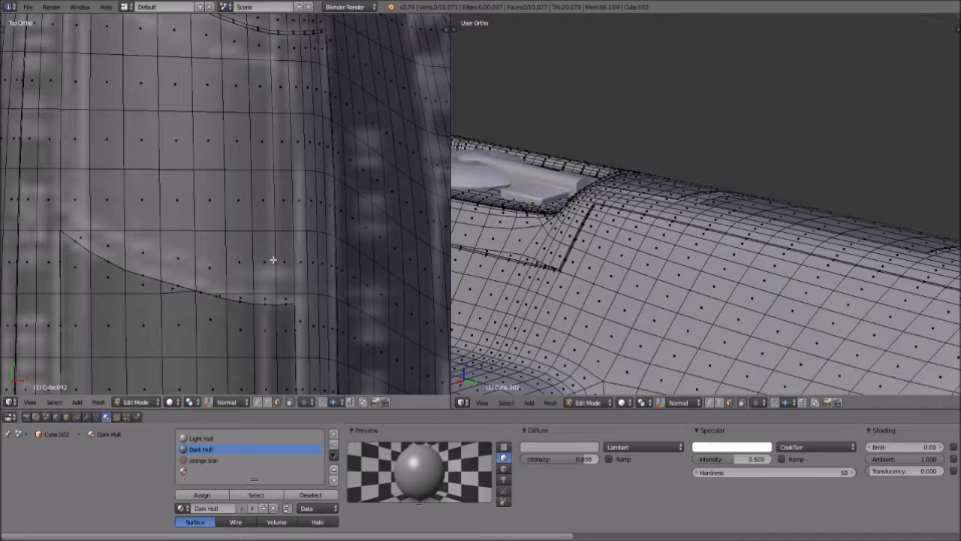
# - Knife-cut the next panel's lower curved edge along the blueprint line just above the existing panel, and slide one cut vertex to smooth the curve
pyautogui.scroll(1, 310, 290)
pyautogui.press('k')
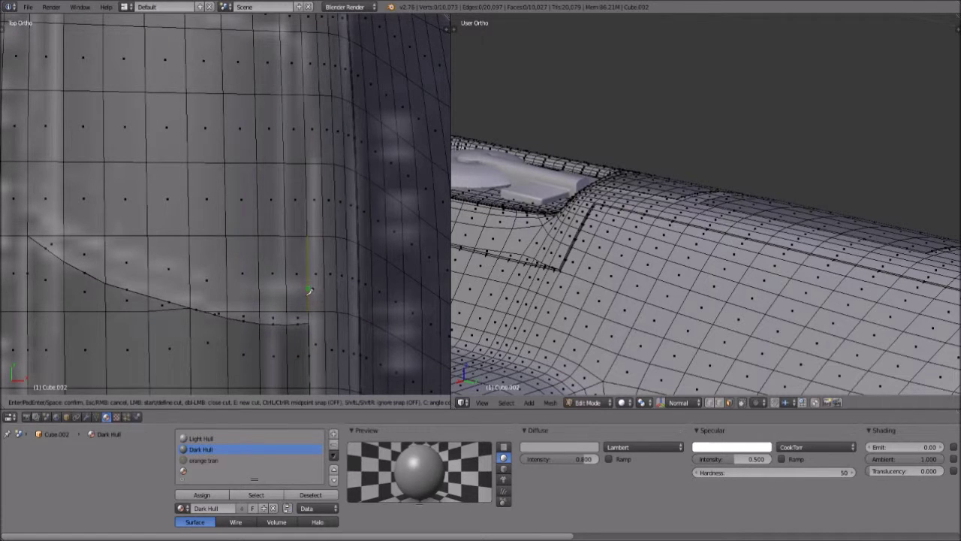
pyautogui.moveTo(255, 289)
pyautogui.mouseDown()
pyautogui.moveTo(150, 257)
pyautogui.moveTo(41, 201)
pyautogui.mouseUp()
pyautogui.press('Return')
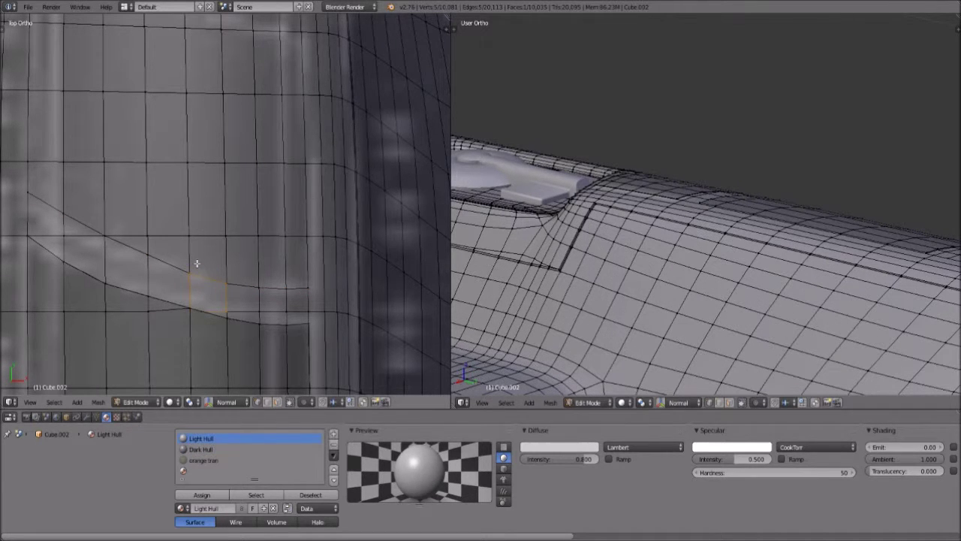
pyautogui.rightClick(196, 264)
pyautogui.hotkey('shift', 'v')
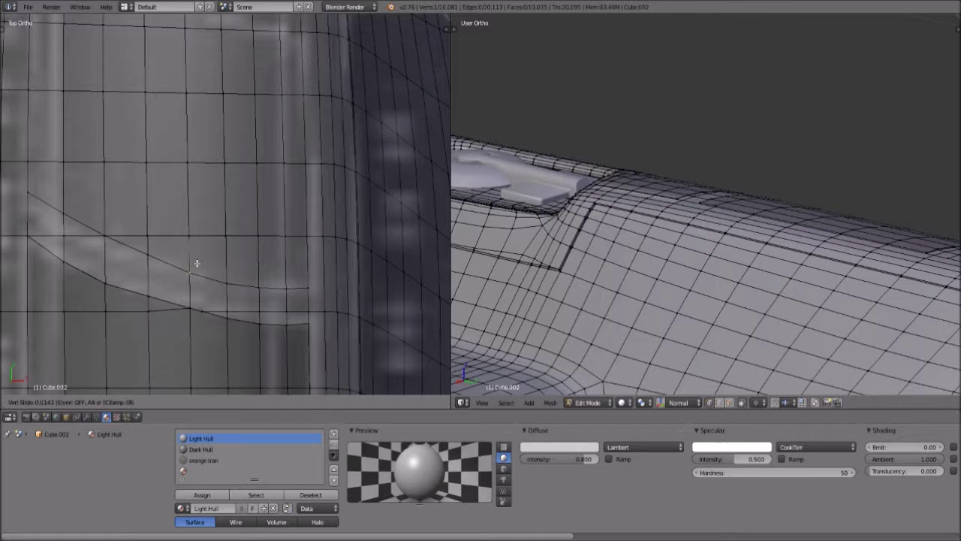
pyautogui.click(221, 275)
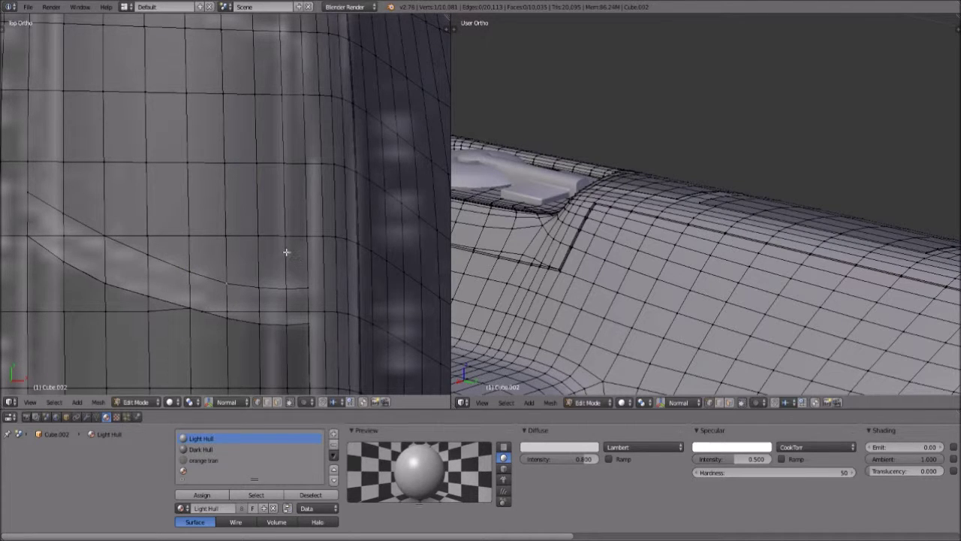
# - Knife-cut the panel's upper curved edge across the hull arm, just below the double curved line, following the blueprint
pyautogui.scroll(-2, 286, 253)
pyautogui.keyDown('shift'); pyautogui.moveTo(275, 139); pyautogui.dragTo(262, 247, button='middle'); pyautogui.keyUp('shift')
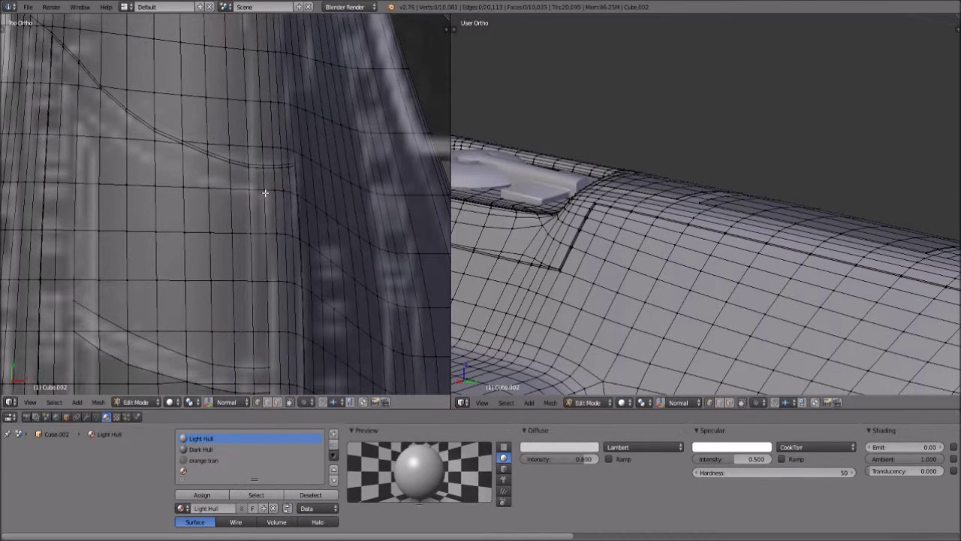
pyautogui.press('k')
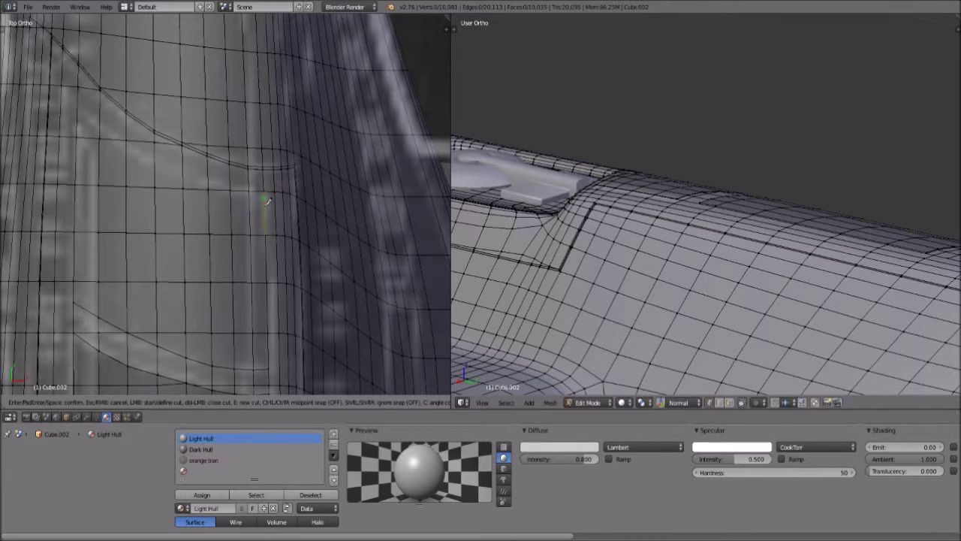
pyautogui.click(263, 198)
pyautogui.click(183, 181)
pyautogui.click(154, 172)
pyautogui.click(126, 151)
pyautogui.click(99, 132)
pyautogui.press('Return')
pyautogui.click(347, 6)
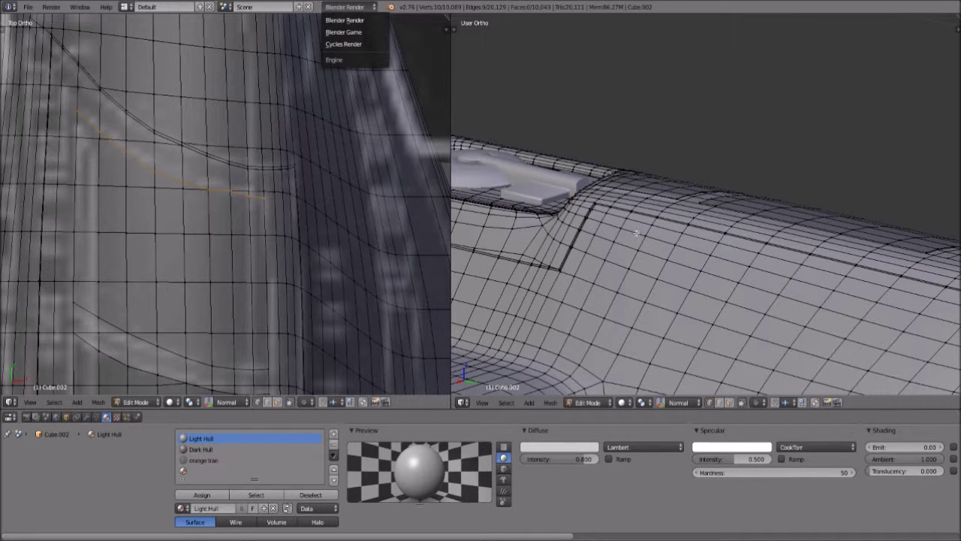
# - Slide the vertices of the upper cut along their edges until the curve follows the blueprint smoothly
pyautogui.scroll(2, 271, 256)
pyautogui.scroll(2, 235, 189)
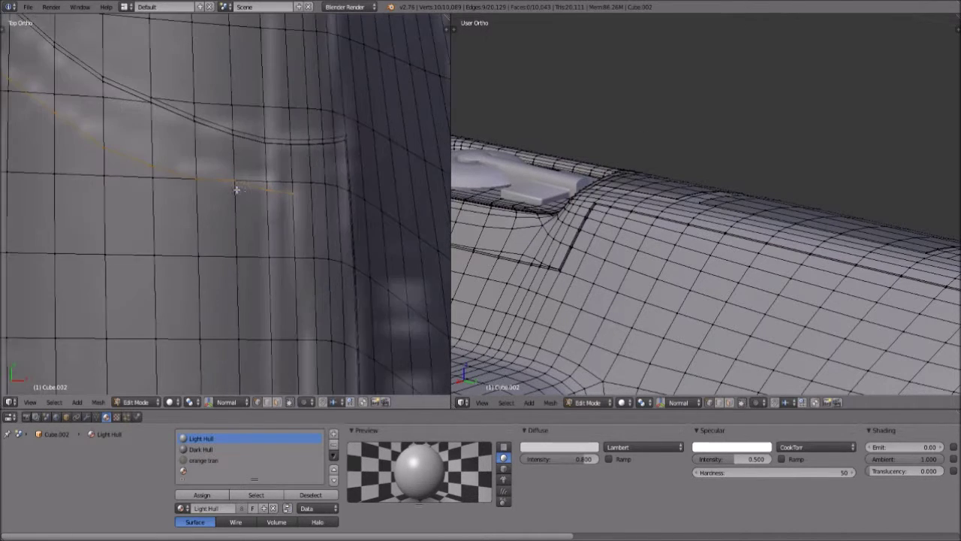
pyautogui.rightClick(245, 194)
pyautogui.press('g')
pyautogui.press('g')
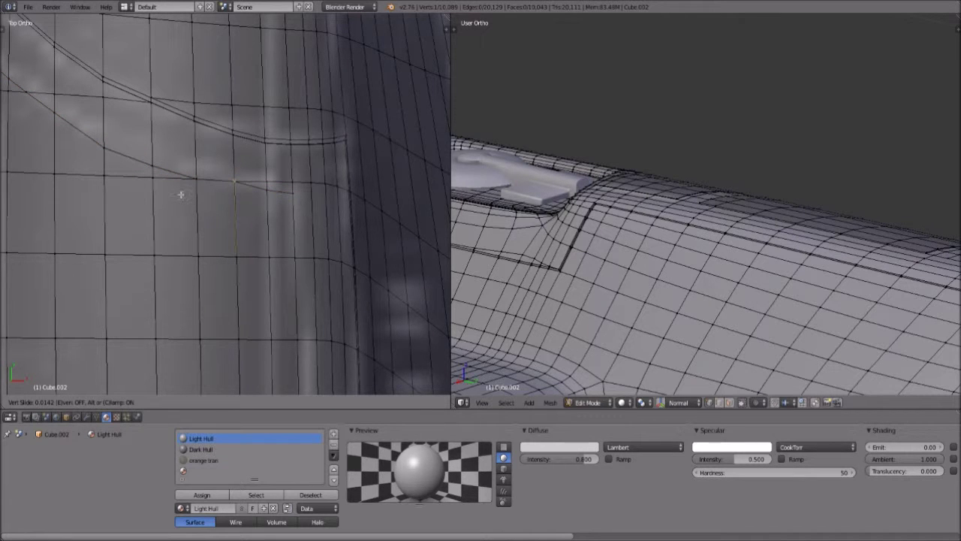
pyautogui.click(187, 190)
pyautogui.rightClick(187, 190)
pyautogui.press('g')
pyautogui.press('g')
pyautogui.click(188, 186)
pyautogui.rightClick(250, 184)
pyautogui.hotkey('shift', 'v')
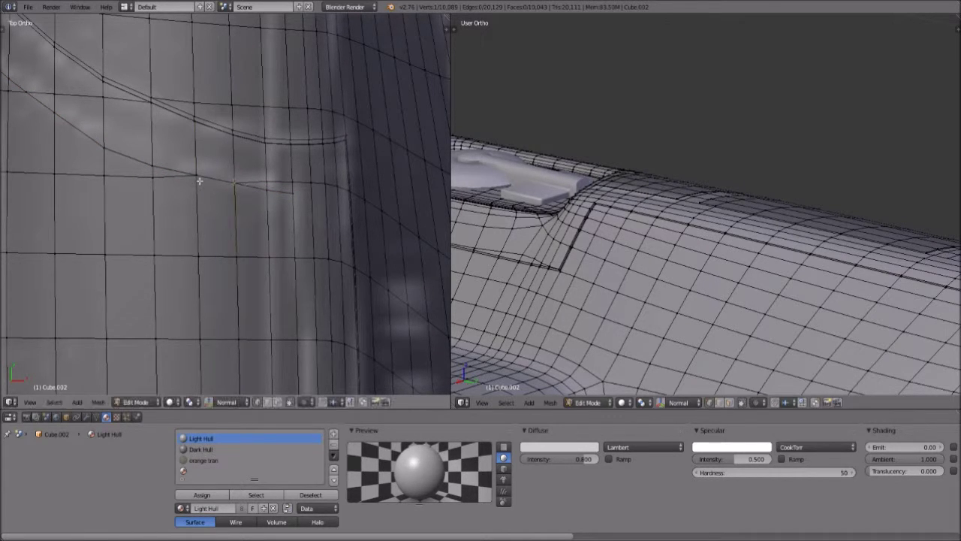
pyautogui.click(255, 205)
pyautogui.scroll(-2, 240, 205)
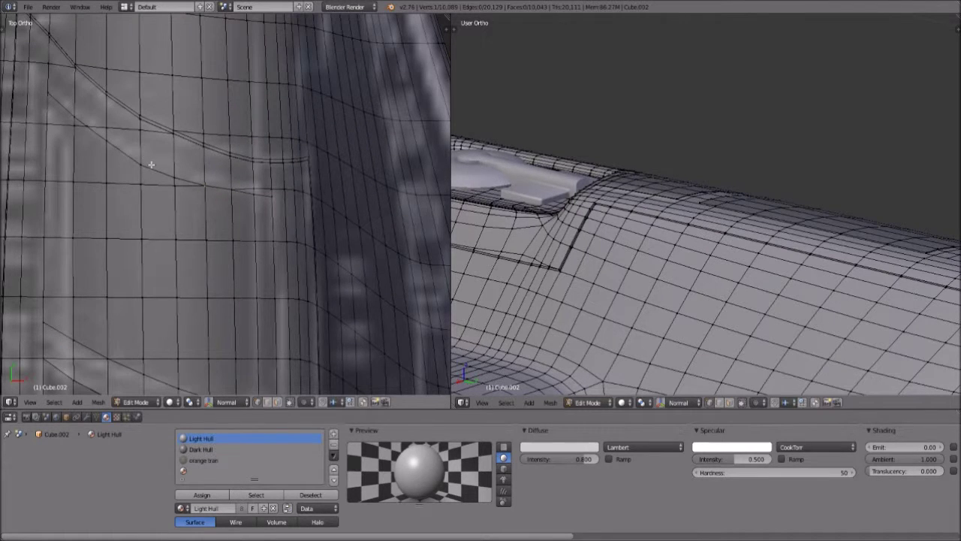
pyautogui.rightClick(150, 162)
# - Switch to face selection and select all faces of the new panel between the two curved cuts
pyautogui.scroll(-2, 143, 209)
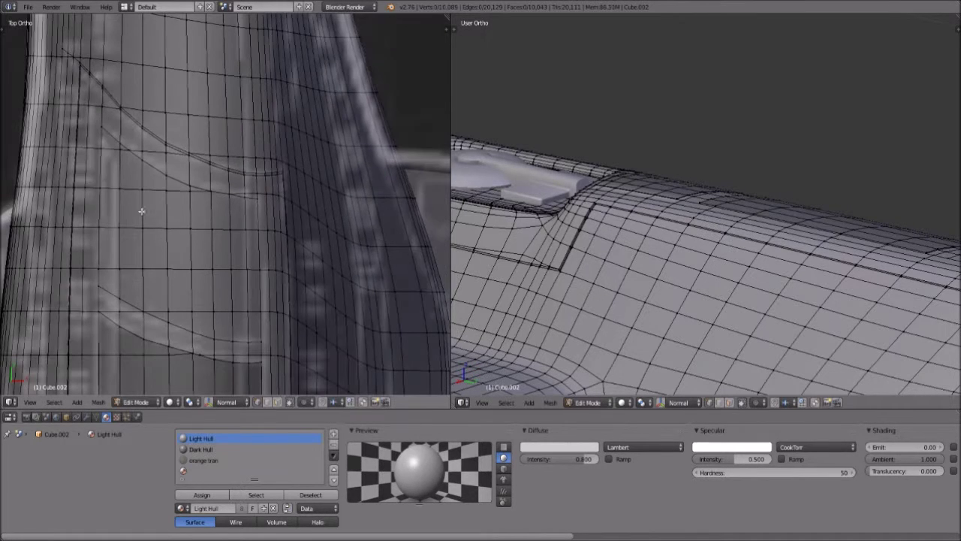
pyautogui.scroll(-1, 189, 307)
pyautogui.keyDown('shift'); pyautogui.moveTo(189, 307); pyautogui.dragTo(190, 263, button='middle'); pyautogui.keyUp('shift')
pyautogui.click(278, 402)
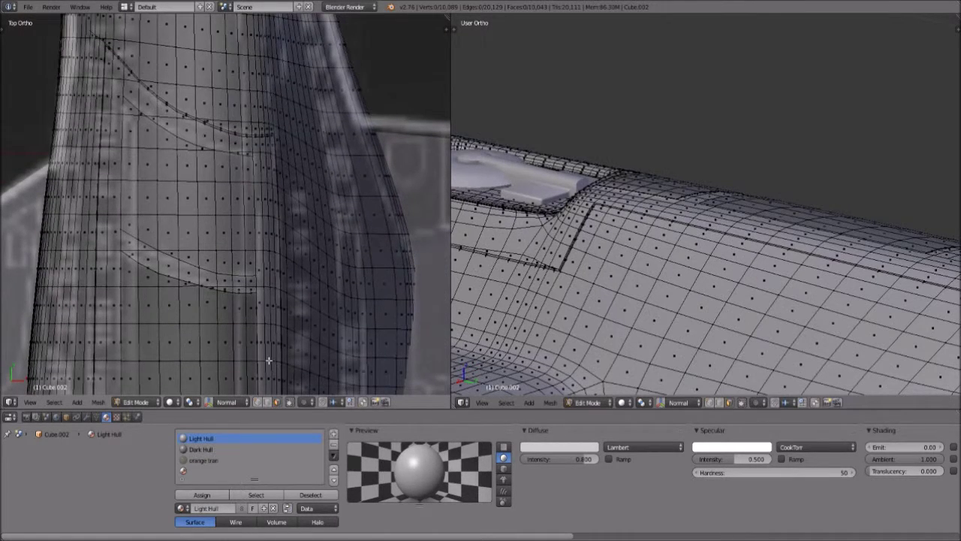
pyautogui.scroll(1, 269, 357)
pyautogui.scroll(1, 256, 166)
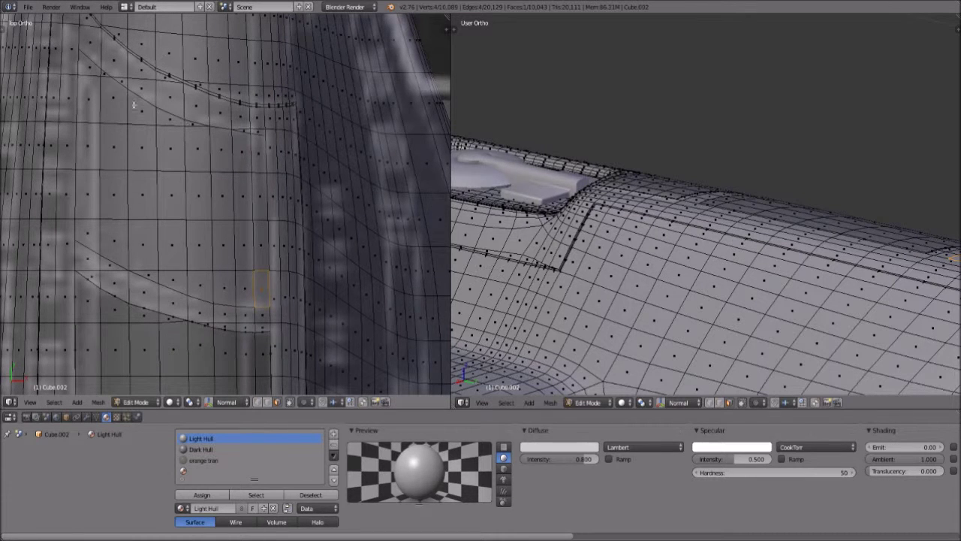
pyautogui.press('ctrl+shift+KP_Add')
pyautogui.press('ctrl+shift+KP_Add')
pyautogui.press('ctrl+shift+KP_Add')
pyautogui.press('ctrl+shift+KP_Add')
pyautogui.press('ctrl+shift+KP_Add')
pyautogui.press('ctrl+shift+KP_Add')
pyautogui.press('ctrl+shift+KP_Add')
pyautogui.press('ctrl+shift+KP_Add')
pyautogui.press('ctrl+shift+KP_Add')
pyautogui.press('ctrl+shift+KP_Add')
pyautogui.press('ctrl+shift+KP_Add')
pyautogui.press('ctrl+shift+KP_Add')
pyautogui.press('ctrl+shift+KP_Add')
pyautogui.press('ctrl+shift+KP_Add')
pyautogui.press('ctrl+shift+KP_Add')
pyautogui.press('ctrl+shift+KP_Add')
pyautogui.press('ctrl+shift+KP_Add')
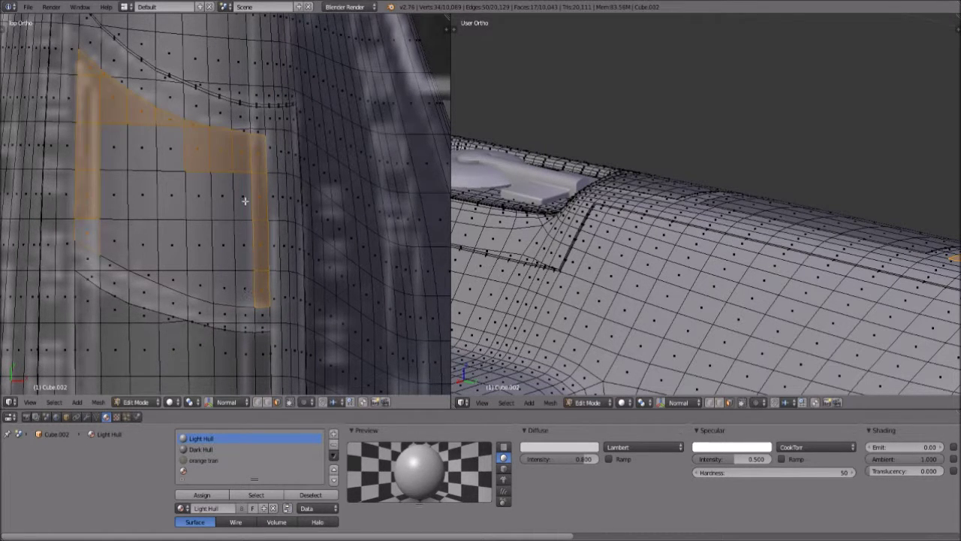
pyautogui.press('ctrl+shift+KP_Add')
pyautogui.press('ctrl+shift+KP_Add')
pyautogui.press('ctrl+shift+KP_Add')
pyautogui.press('ctrl+shift+KP_Add')
pyautogui.press('ctrl+shift+KP_Add')
pyautogui.press('ctrl+shift+KP_Add')
pyautogui.press('ctrl+shift+KP_Add')
pyautogui.press('ctrl+shift+KP_Add')
pyautogui.press('ctrl+shift+KP_Add')
pyautogui.press('ctrl+shift+KP_Add')
pyautogui.press('ctrl+shift+KP_Add')
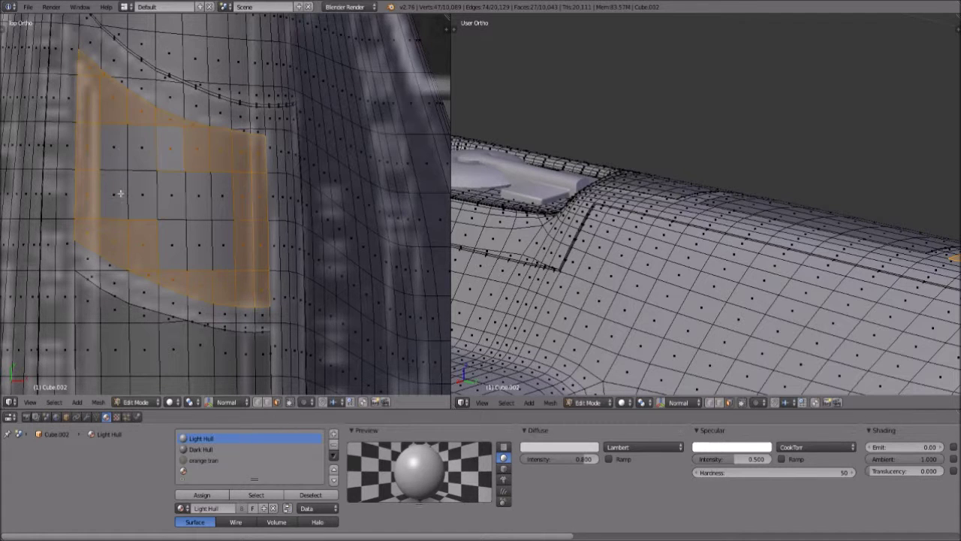
pyautogui.keyDown('ctrl'); pyautogui.rightClick(221, 196); pyautogui.keyUp('ctrl')
pyautogui.keyDown('ctrl'); pyautogui.rightClick(213, 254); pyautogui.keyUp('ctrl')
pyautogui.keyDown('ctrl'); pyautogui.rightClick(181, 257); pyautogui.keyUp('ctrl')
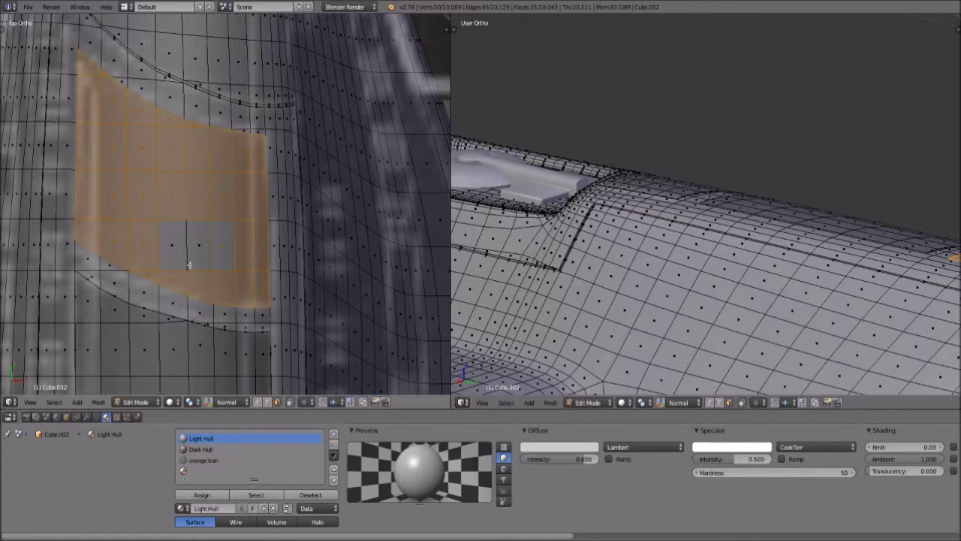
# - Extrude the selected panel faces outward along their normals by about 0.0006
pyautogui.scroll(-4, 534, 212)
pyautogui.keyDown('shift'); pyautogui.moveTo(895, 271); pyautogui.dragTo(698, 202, button='middle'); pyautogui.keyUp('shift')
pyautogui.scroll(8, 698, 180)
pyautogui.keyDown('shift'); pyautogui.moveTo(698, 160); pyautogui.dragTo(749, 301, button='middle'); pyautogui.keyUp('shift')
pyautogui.scroll(5, 749, 301)
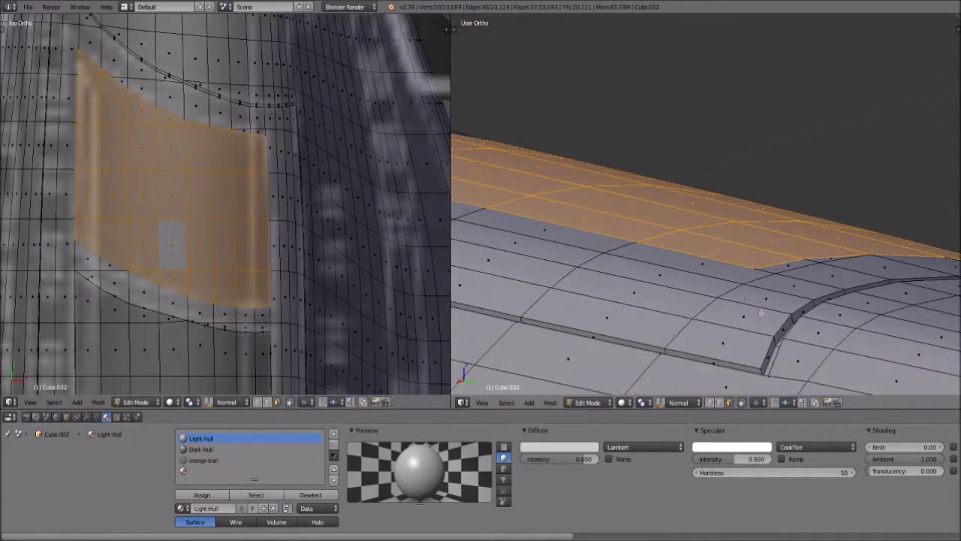
pyautogui.press('e')
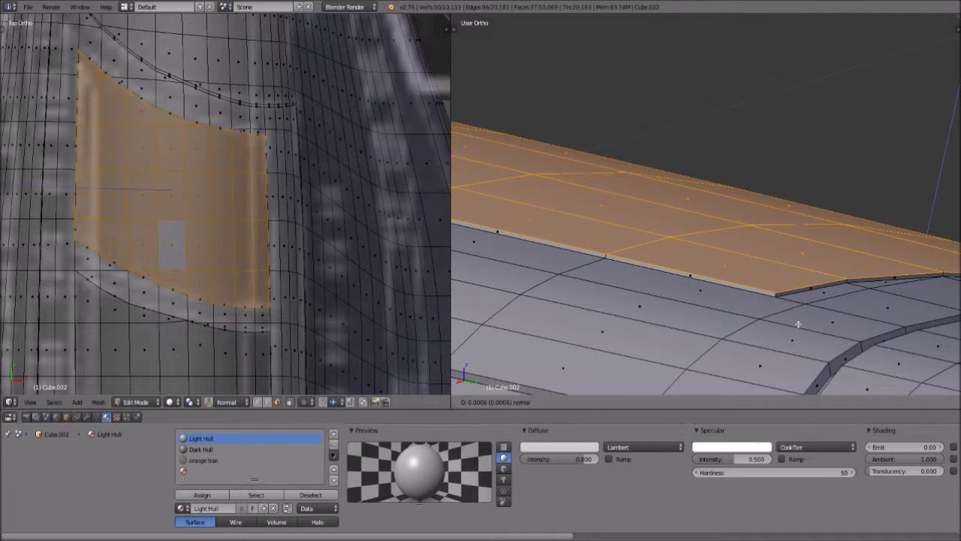
pyautogui.click(798, 324)
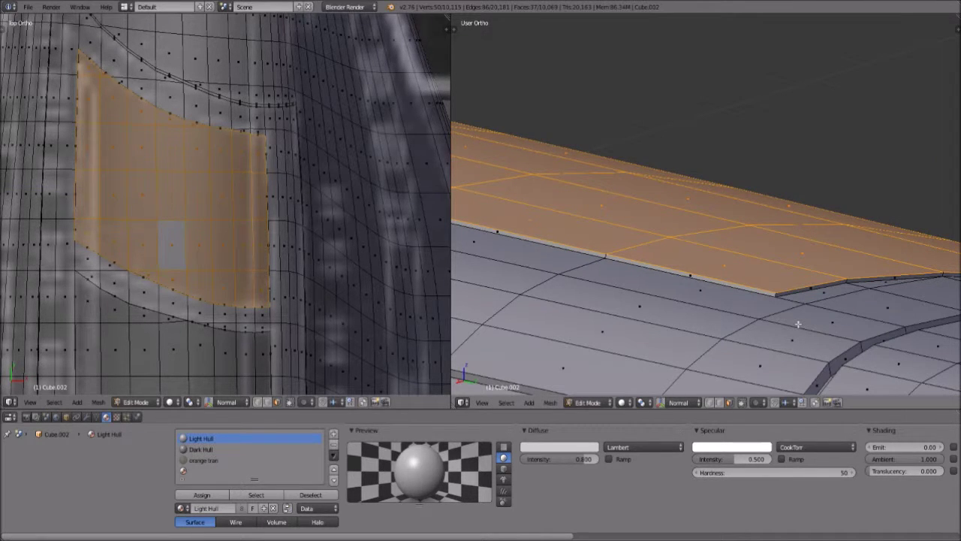
# - Extend the selection over the panel's side faces, assign the Dark Hull material, and return to Object Mode
pyautogui.hotkey('ctrl', 'l')
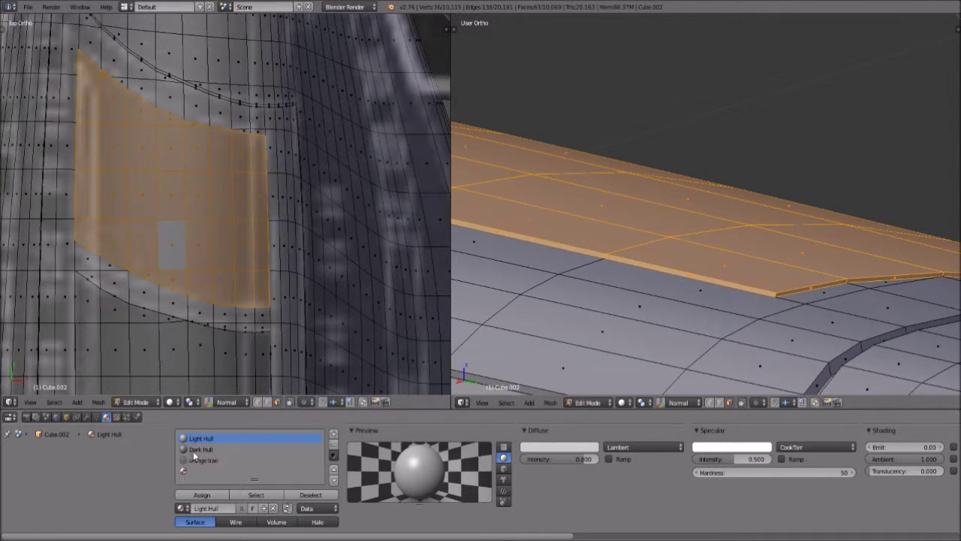
pyautogui.click(194, 450)
pyautogui.click(197, 496)
pyautogui.click(602, 403)
pyautogui.click(635, 328)
# - Examine the dark panels on both hull arms from several angles around the whole ship
pyautogui.moveTo(646, 314); pyautogui.dragTo(766, 274, button='middle')
pyautogui.scroll(3, 763, 273)
pyautogui.moveTo(823, 225); pyautogui.dragTo(805, 238, button='middle')
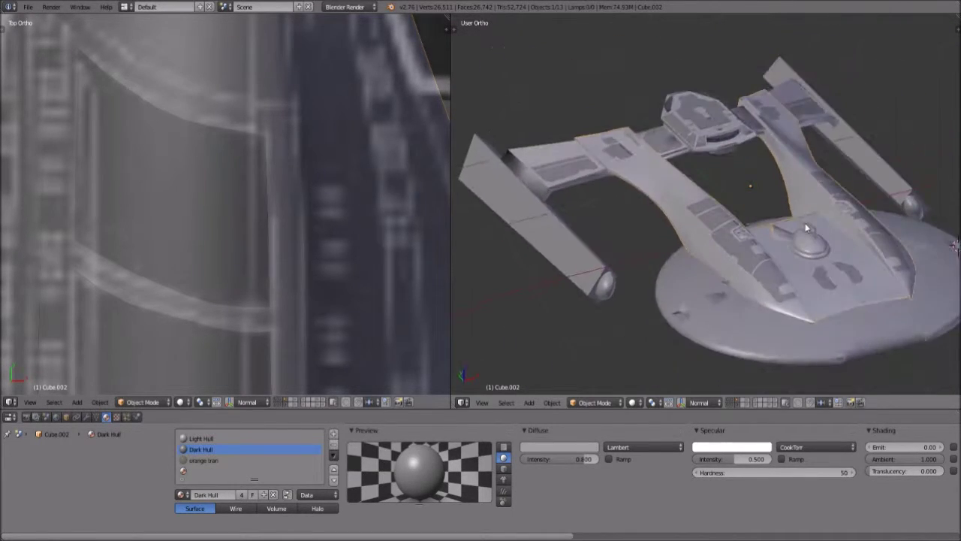
pyautogui.scroll(6, 805, 235)
pyautogui.scroll(-3, 805, 236)
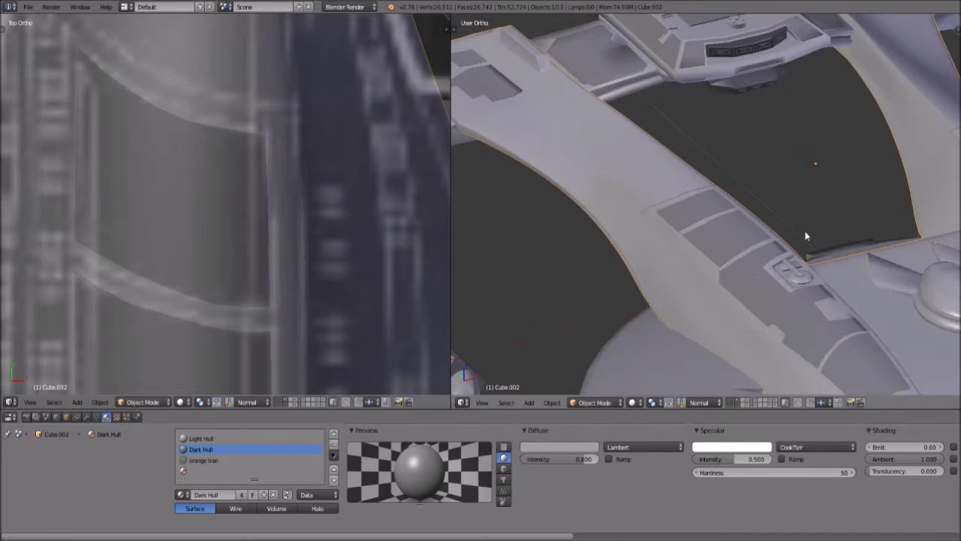
pyautogui.scroll(-1, 841, 223)
pyautogui.keyDown('shift'); pyautogui.moveTo(841, 224); pyautogui.dragTo(762, 153, button='middle'); pyautogui.keyUp('shift')
pyautogui.moveTo(732, 249); pyautogui.dragTo(841, 217, button='middle')
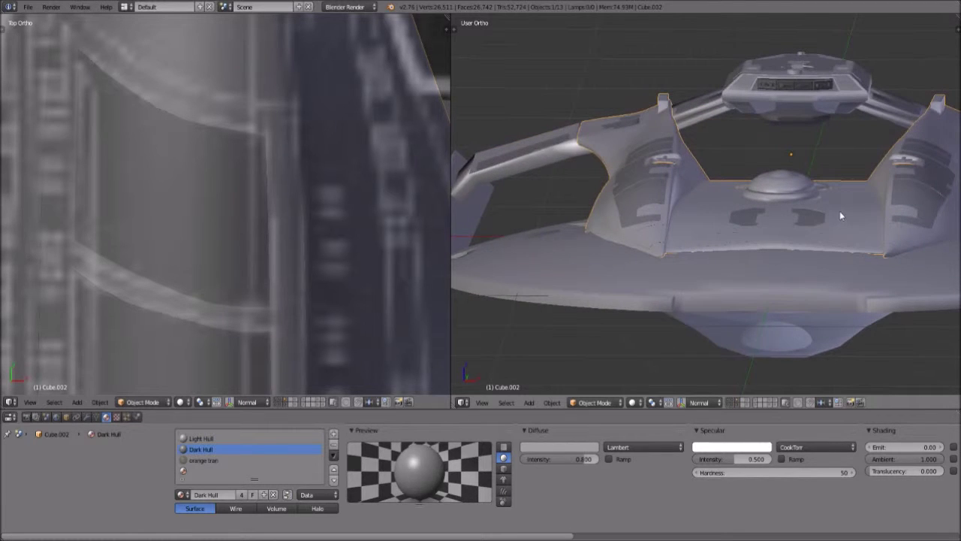
pyautogui.keyDown('shift'); pyautogui.moveTo(903, 239); pyautogui.dragTo(729, 198, button='middle'); pyautogui.keyUp('shift')
pyautogui.scroll(7, 754, 256)
pyautogui.scroll(-4, 754, 255)
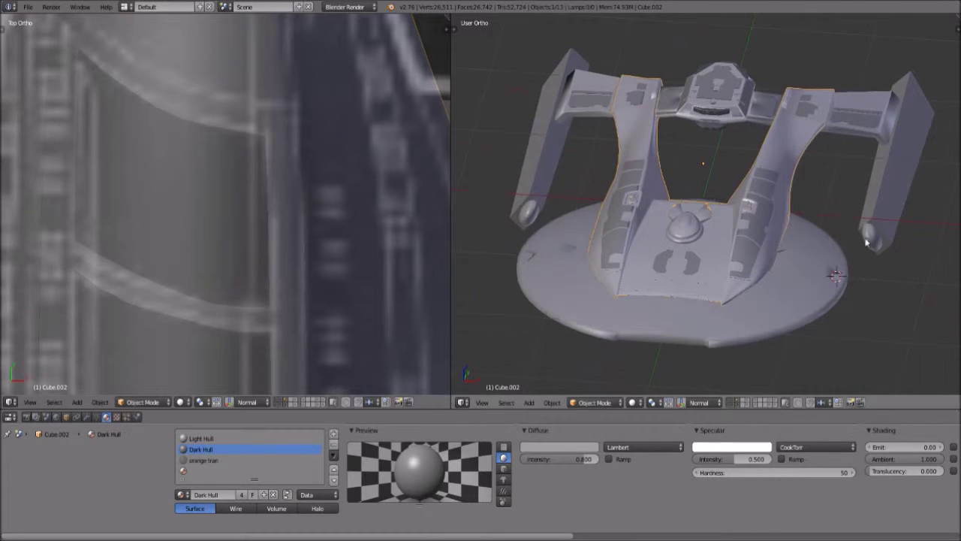
pyautogui.moveTo(789, 293); pyautogui.dragTo(725, 247, button='middle')
pyautogui.scroll(4, 768, 300)
pyautogui.scroll(6, 724, 253)
pyautogui.scroll(-6, 745, 271)
pyautogui.scroll(-7, 721, 251)
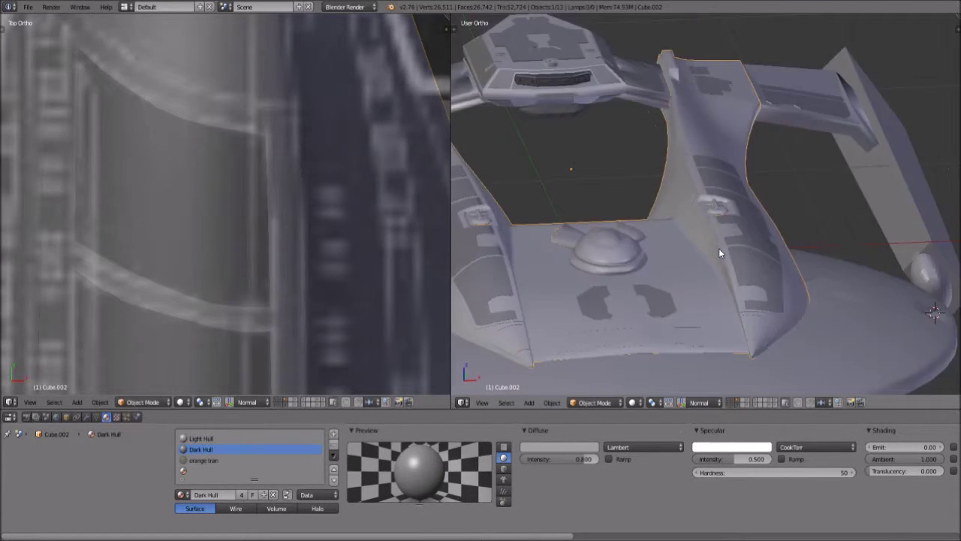
pyautogui.scroll(-2, 665, 224)
pyautogui.moveTo(665, 223); pyautogui.dragTo(721, 226, button='middle')
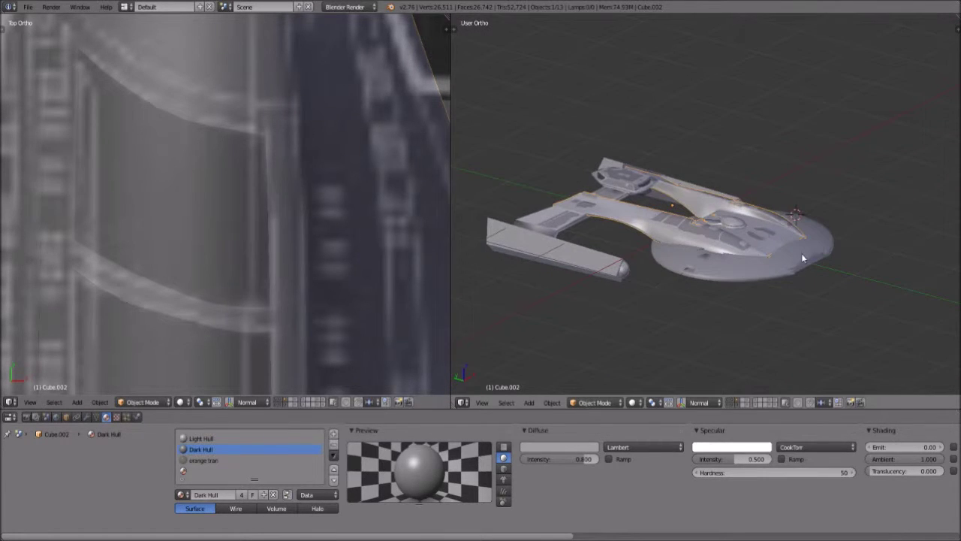
# - Compare the finished arm panels and the notched panel edge beside the recess with the top-view blueprint
pyautogui.scroll(1, 802, 257)
pyautogui.scroll(-7, 130, 210)
pyautogui.moveTo(845, 201); pyautogui.dragTo(609, 240, button='middle')
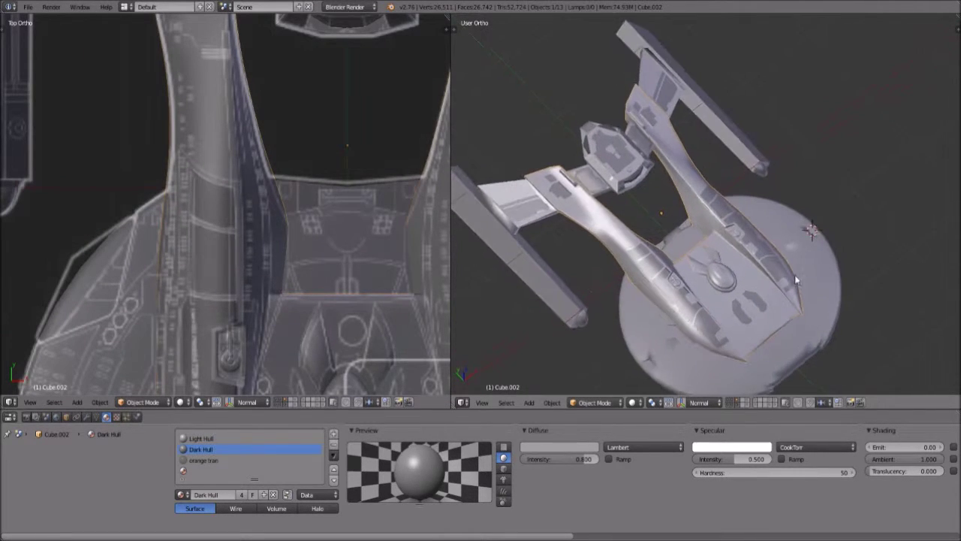
pyautogui.scroll(8, 791, 216)
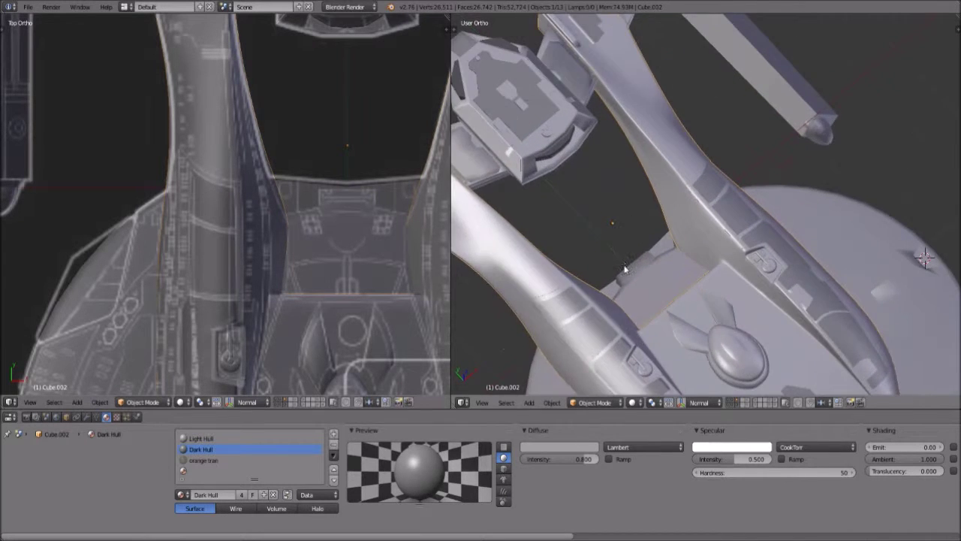
pyautogui.moveTo(762, 236); pyautogui.dragTo(711, 165, button='middle')
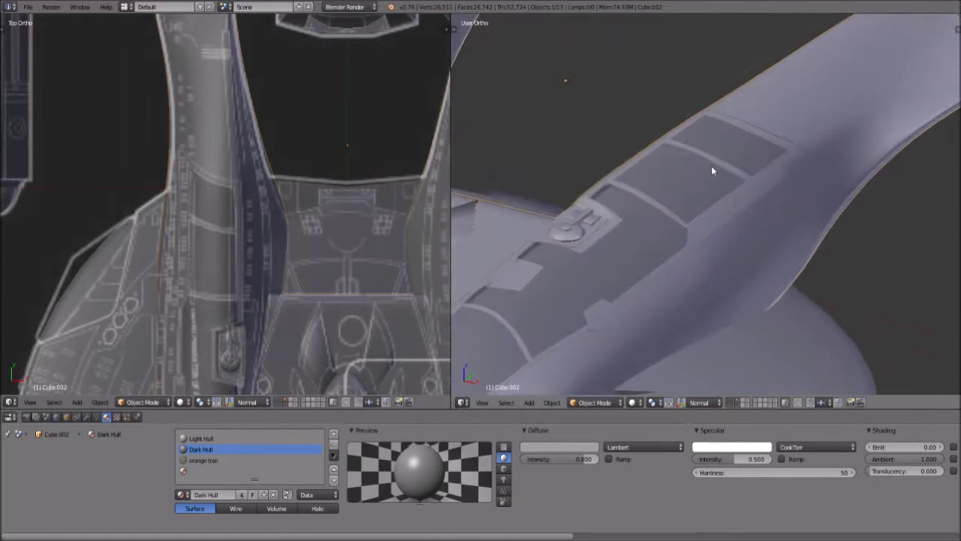
pyautogui.scroll(-4, 712, 169)
pyautogui.moveTo(705, 256); pyautogui.dragTo(733, 268, button='middle')
pyautogui.moveTo(749, 225); pyautogui.dragTo(665, 250, button='middle')
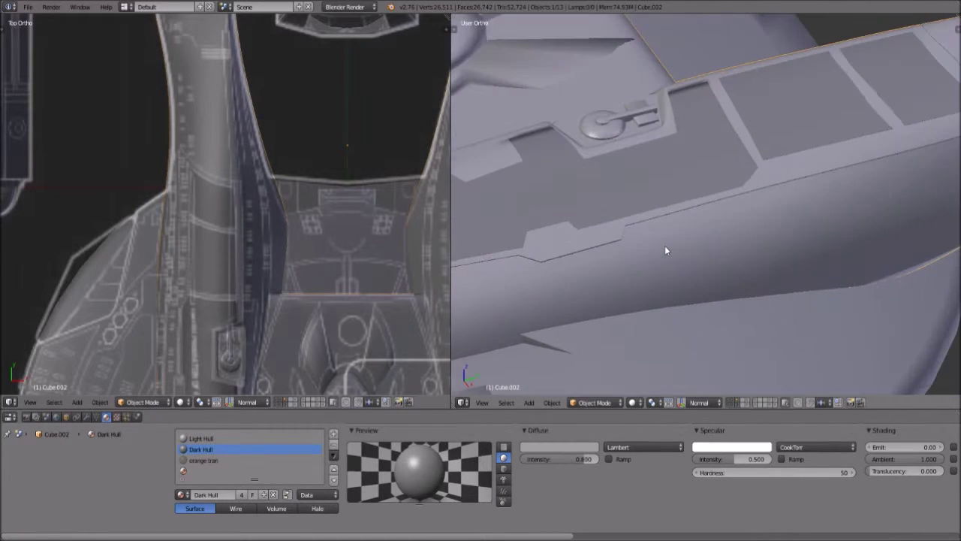
pyautogui.scroll(-4, 664, 251)
pyautogui.scroll(-3, 568, 237)
pyautogui.moveTo(568, 237); pyautogui.dragTo(734, 212, button='middle')
pyautogui.scroll(3, 734, 212)
pyautogui.moveTo(784, 317); pyautogui.dragTo(693, 274, button='middle')
pyautogui.scroll(-3, 691, 271)
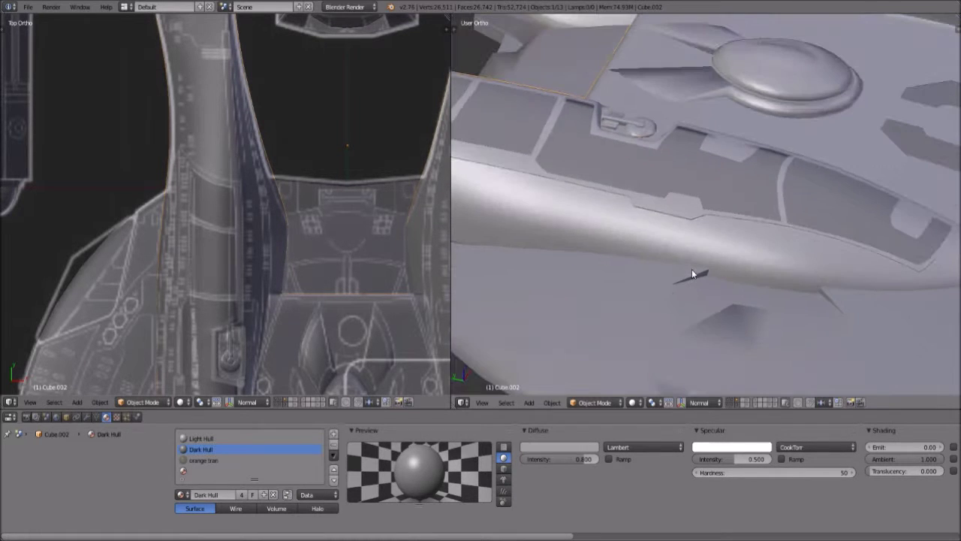
pyautogui.scroll(3, 680, 261)
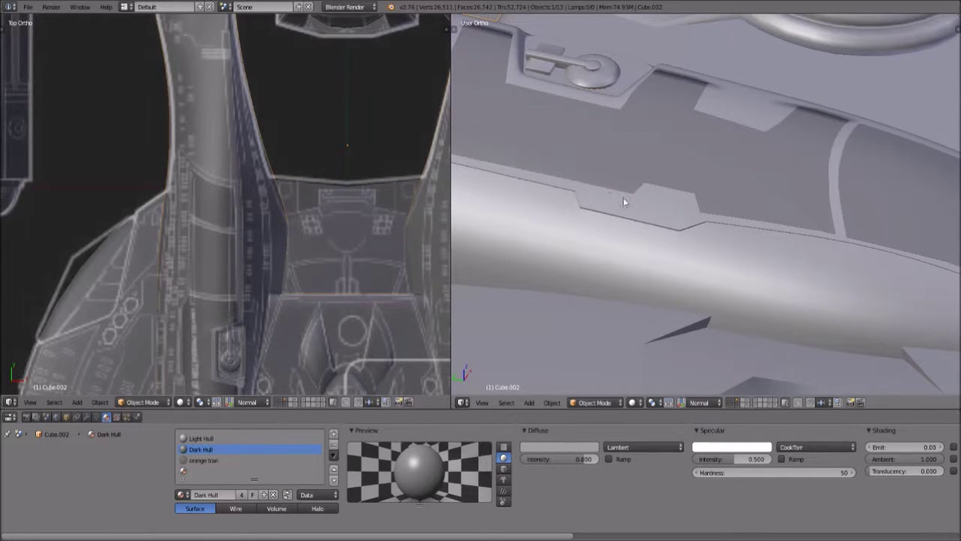
pyautogui.scroll(1, 623, 200)
pyautogui.keyDown('shift'); pyautogui.moveTo(193, 326); pyautogui.dragTo(169, 197, button='middle'); pyautogui.keyUp('shift')
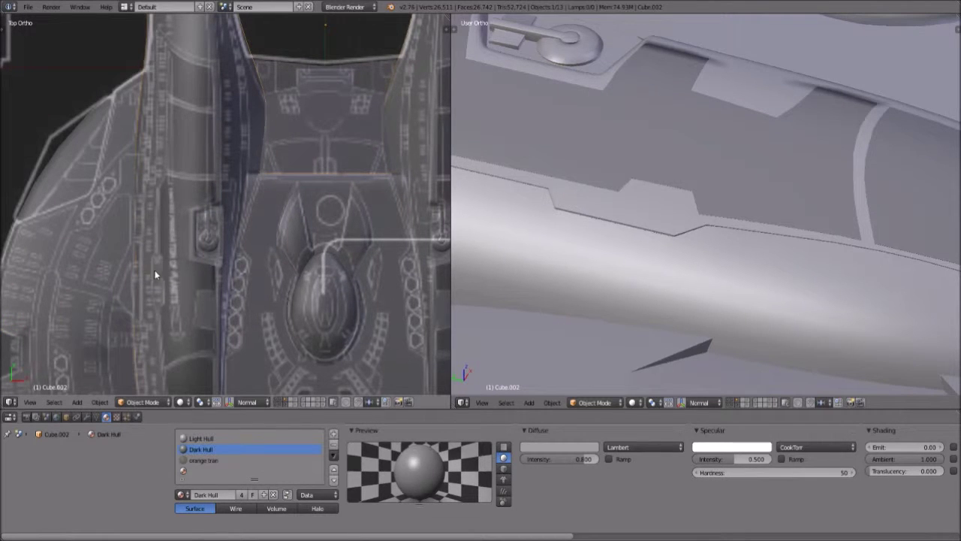
pyautogui.keyDown('shift'); pyautogui.moveTo(151, 281); pyautogui.dragTo(149, 276, button='middle'); pyautogui.keyUp('shift')
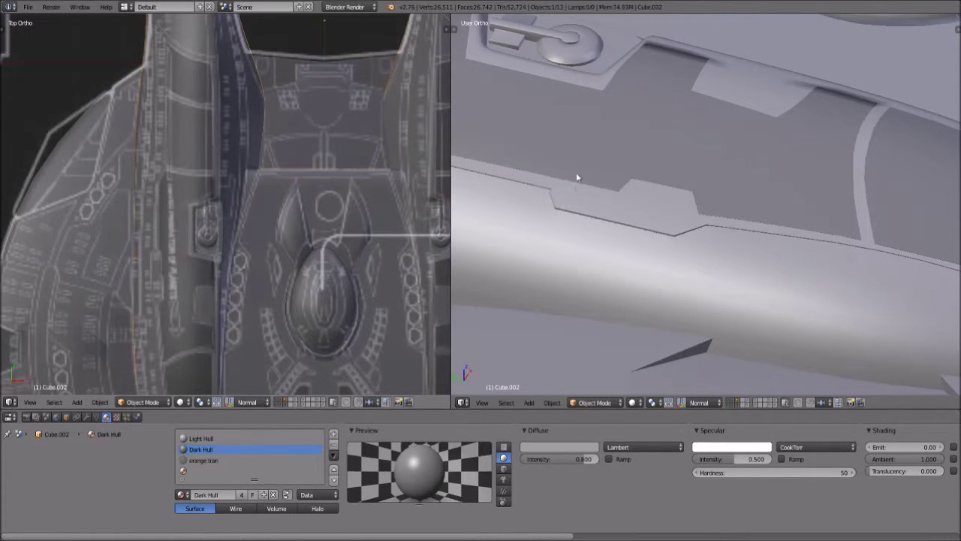
# - Try moving the saucer section away from the hull arms to check it as a separate part
pyautogui.scroll(-5, 651, 225)
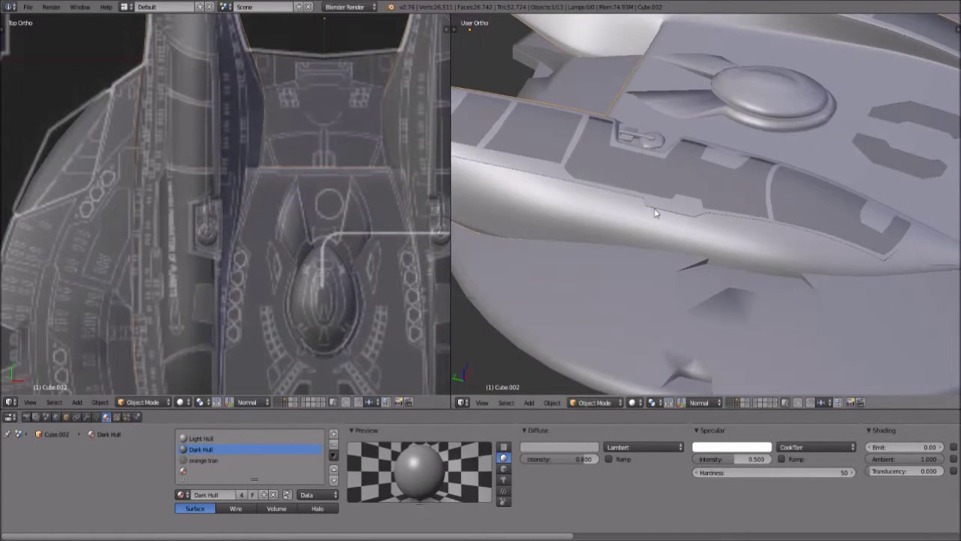
pyautogui.scroll(-3, 661, 176)
pyautogui.moveTo(661, 176); pyautogui.dragTo(648, 145, button='middle')
pyautogui.moveTo(868, 159); pyautogui.dragTo(624, 180, button='middle')
pyautogui.moveTo(719, 202); pyautogui.dragTo(706, 165, button='middle')
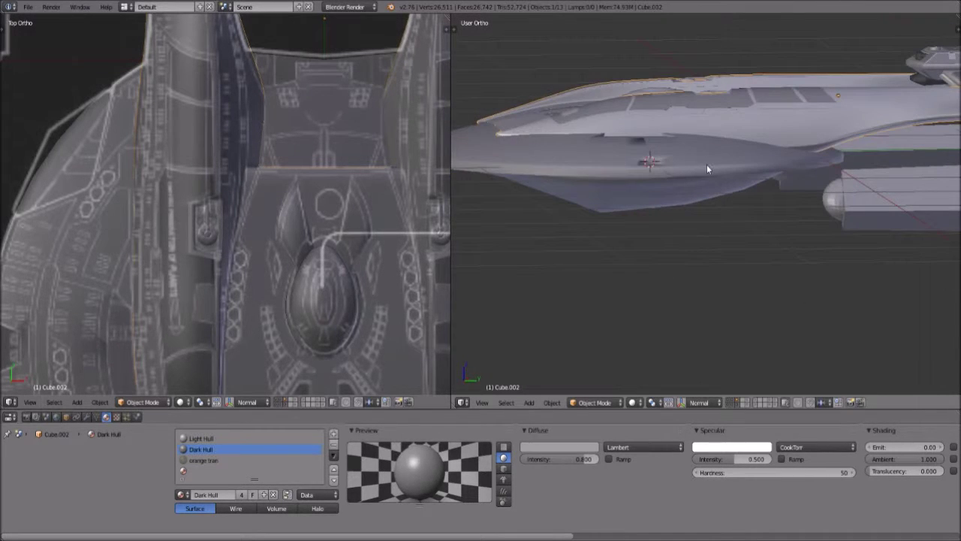
pyautogui.rightClick(706, 163)
pyautogui.press('g')
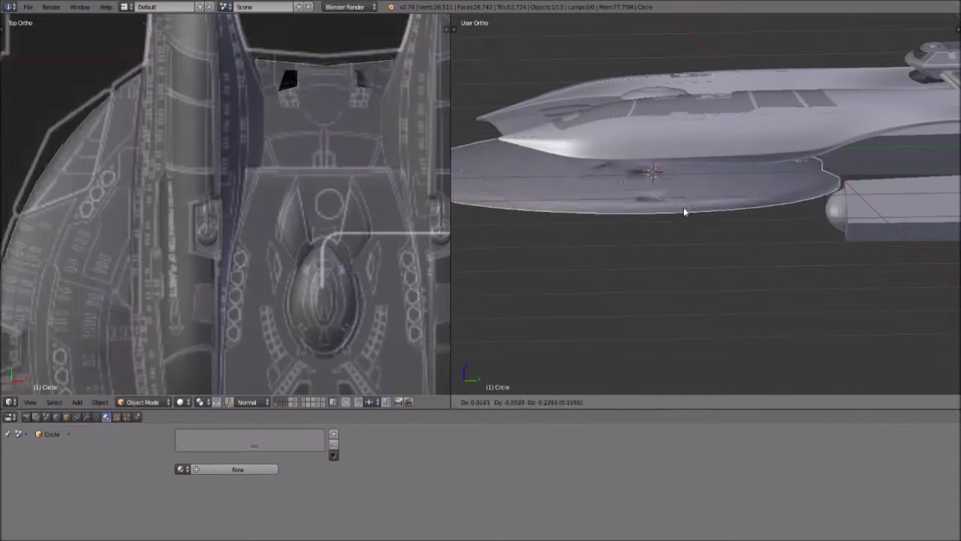
pyautogui.click(683, 211)
pyautogui.moveTo(609, 215); pyautogui.dragTo(837, 217, button='middle')
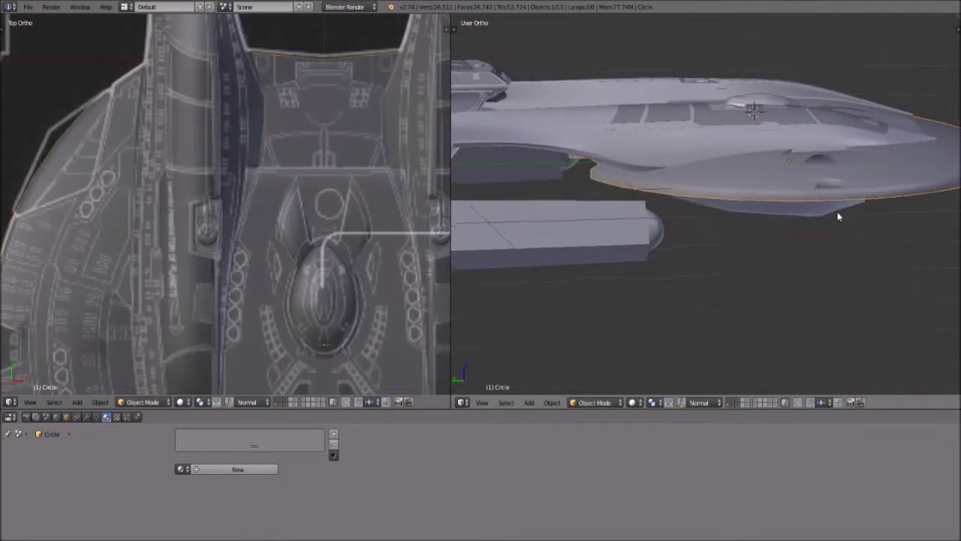
pyautogui.press('g')
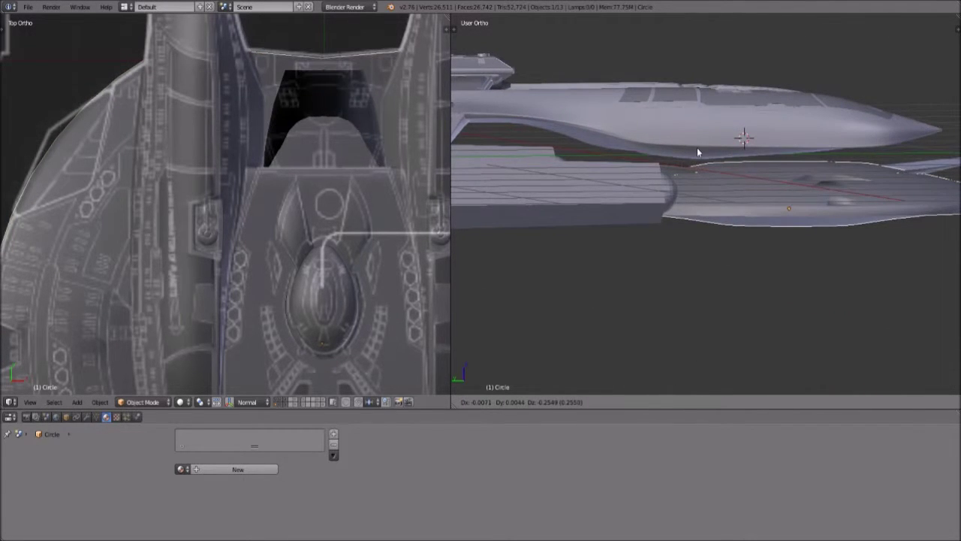
pyautogui.rightClick(697, 147)
pyautogui.moveTo(697, 147); pyautogui.dragTo(708, 148, button='middle')
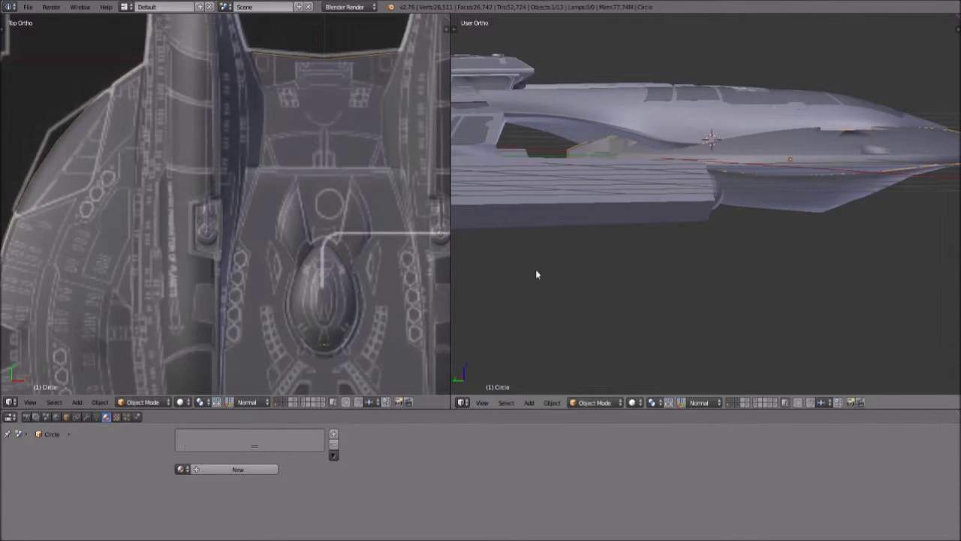
# - Switch the perspective viewport to Wireframe shading and select the main hull with its two arms
pyautogui.click(650, 402)
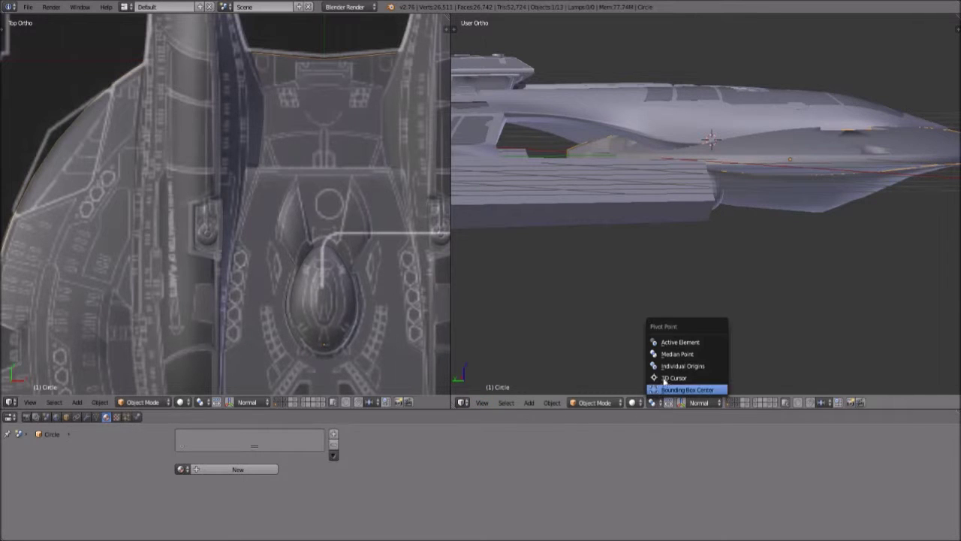
pyautogui.click(637, 404)
pyautogui.click(652, 379)
pyautogui.moveTo(845, 171); pyautogui.dragTo(767, 184, button='middle')
pyautogui.press('a')
pyautogui.moveTo(869, 235); pyautogui.dragTo(706, 248, button='middle')
pyautogui.moveTo(611, 233); pyautogui.dragTo(674, 140, button='middle')
pyautogui.rightClick(726, 191)
pyautogui.rightClick(876, 76)
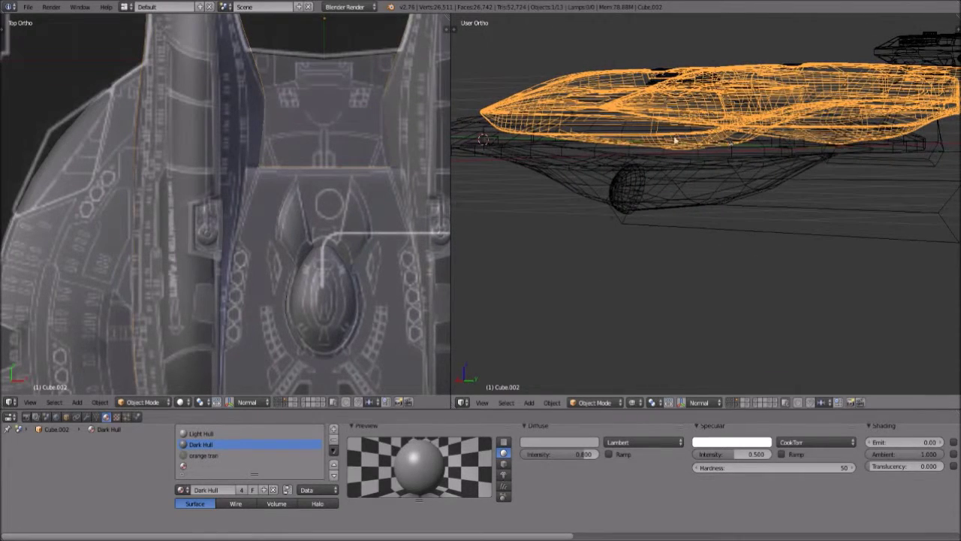
# - Examine the hull's wireframe from the side and above, and return the viewport to Solid shading
pyautogui.scroll(-4, 669, 177)
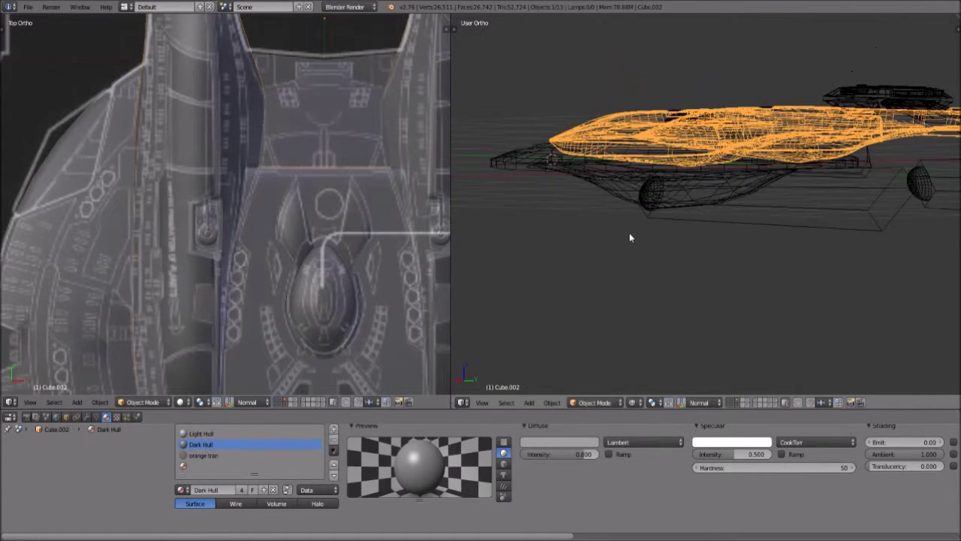
pyautogui.scroll(-2, 617, 390)
pyautogui.click(594, 403)
pyautogui.moveTo(653, 173); pyautogui.dragTo(694, 273, button='middle')
pyautogui.scroll(2, 638, 368)
pyautogui.click(639, 406)
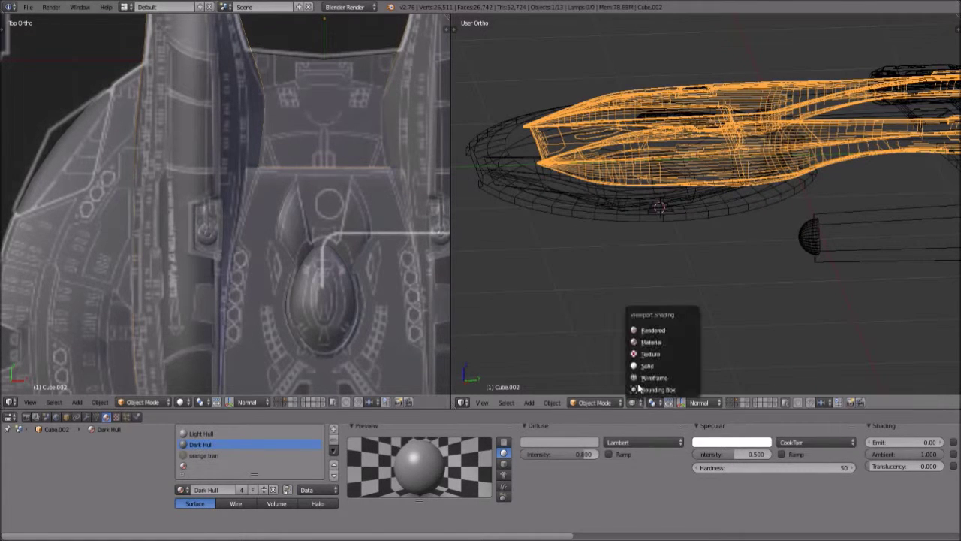
pyautogui.click(647, 368)
pyautogui.moveTo(622, 197); pyautogui.dragTo(624, 197, button='middle')
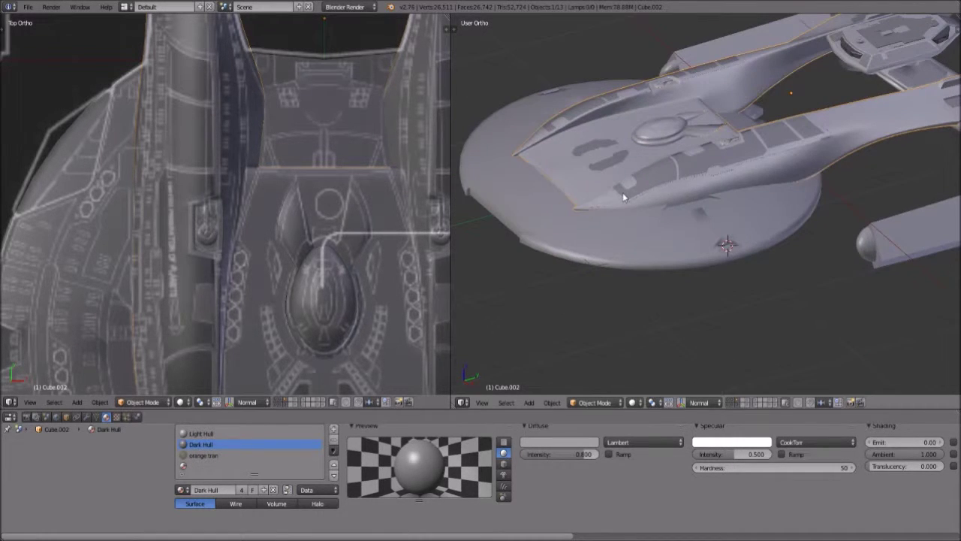
# - Try moving the main hull and the saucer section separately while facing the ship's front
pyautogui.moveTo(651, 216); pyautogui.dragTo(697, 217, button='middle')
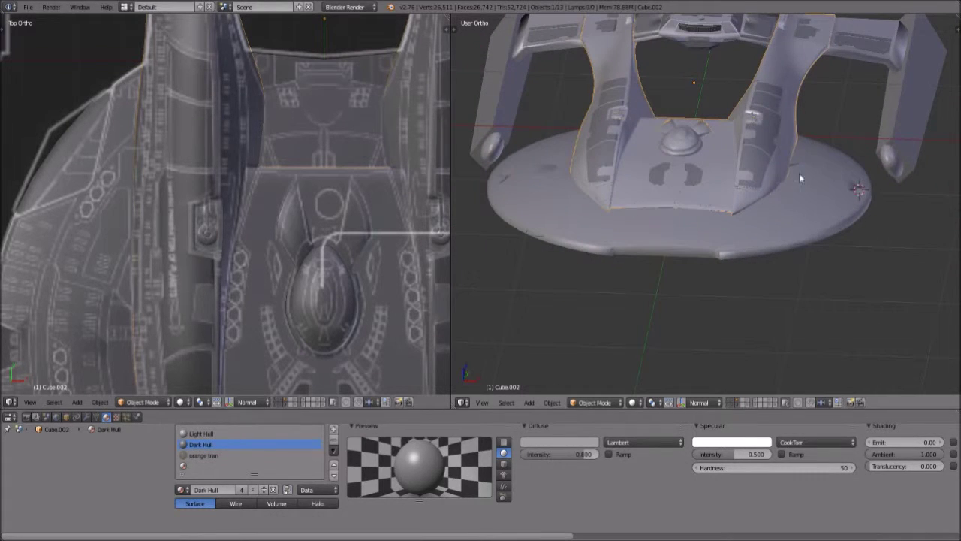
pyautogui.press('g')
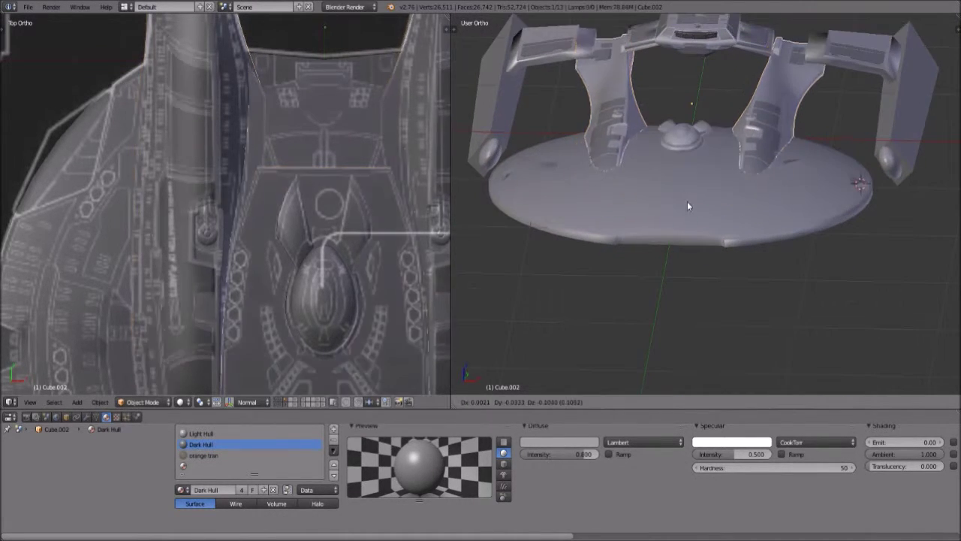
pyautogui.rightClick(725, 251)
pyautogui.rightClick(725, 249)
pyautogui.press('g')
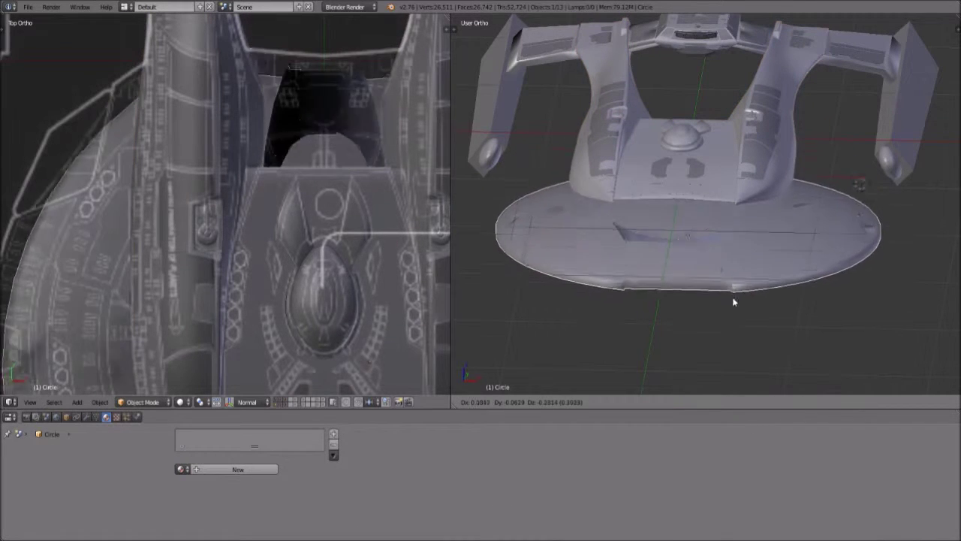
pyautogui.click(710, 253)
# - Examine the dark arm panels, the recess and the dome area up close from the side, rear and front
pyautogui.moveTo(710, 253); pyautogui.dragTo(662, 177, button='middle')
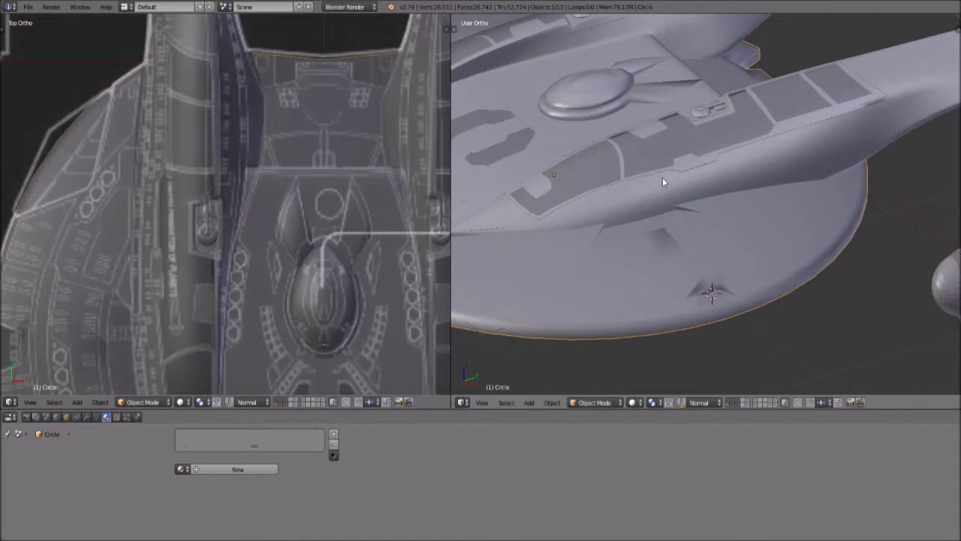
pyautogui.keyDown('shift'); pyautogui.moveTo(603, 203); pyautogui.dragTo(606, 201, button='middle'); pyautogui.keyUp('shift')
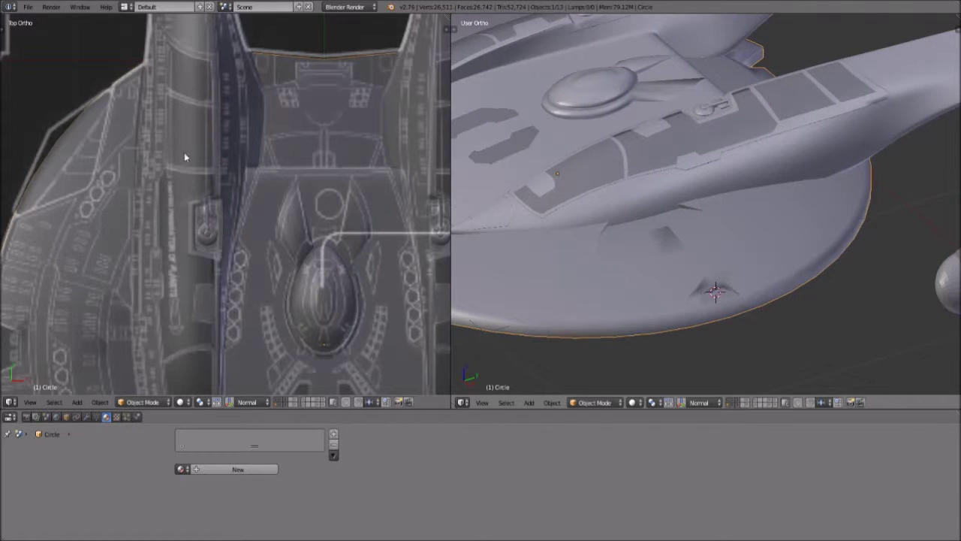
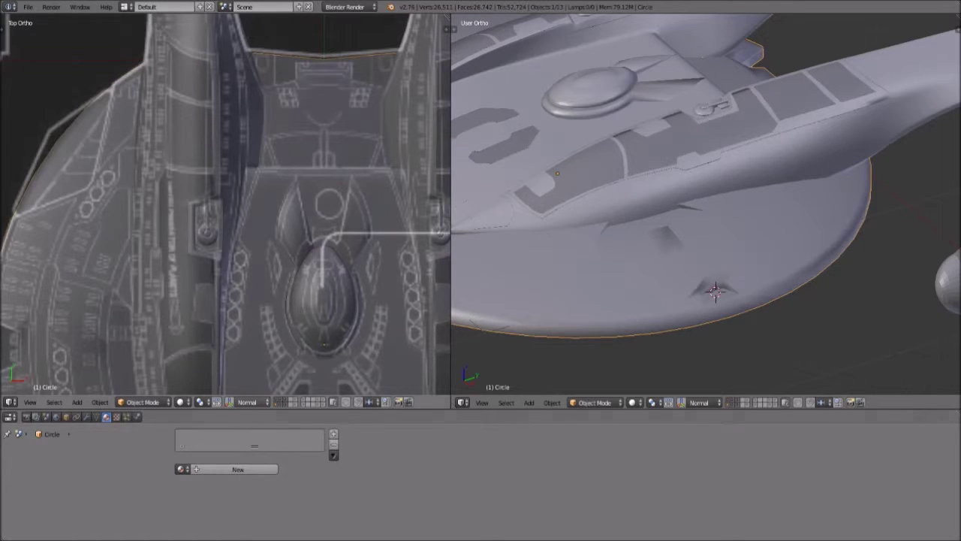
pyautogui.moveTo(811, 174); pyautogui.dragTo(598, 200, button='middle')
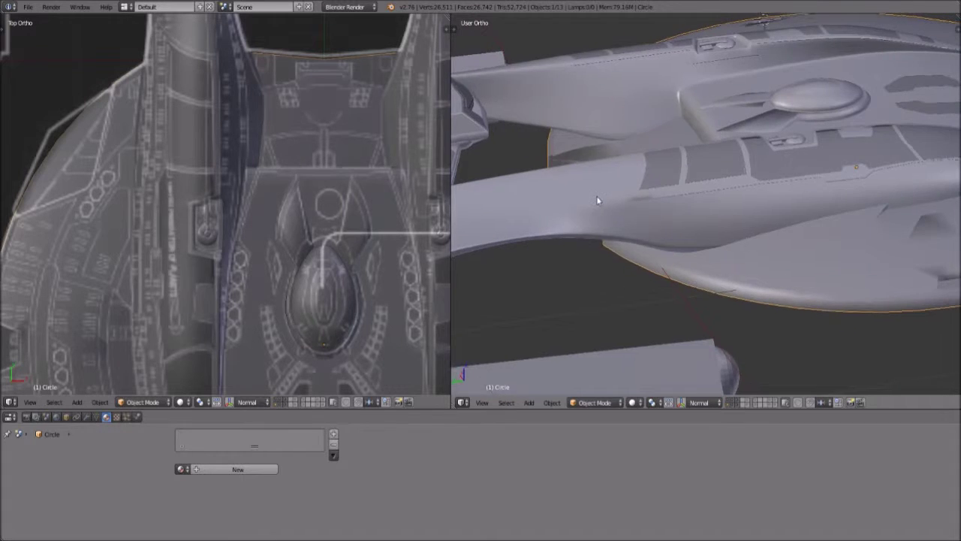
pyautogui.moveTo(592, 213); pyautogui.dragTo(613, 220, button='middle')
pyautogui.scroll(8, 662, 142)
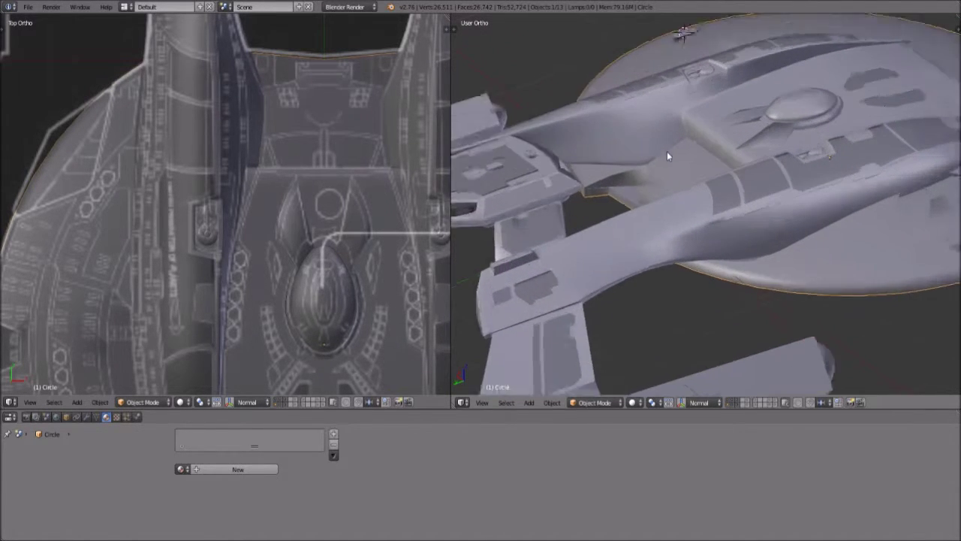
pyautogui.scroll(-10, 692, 252)
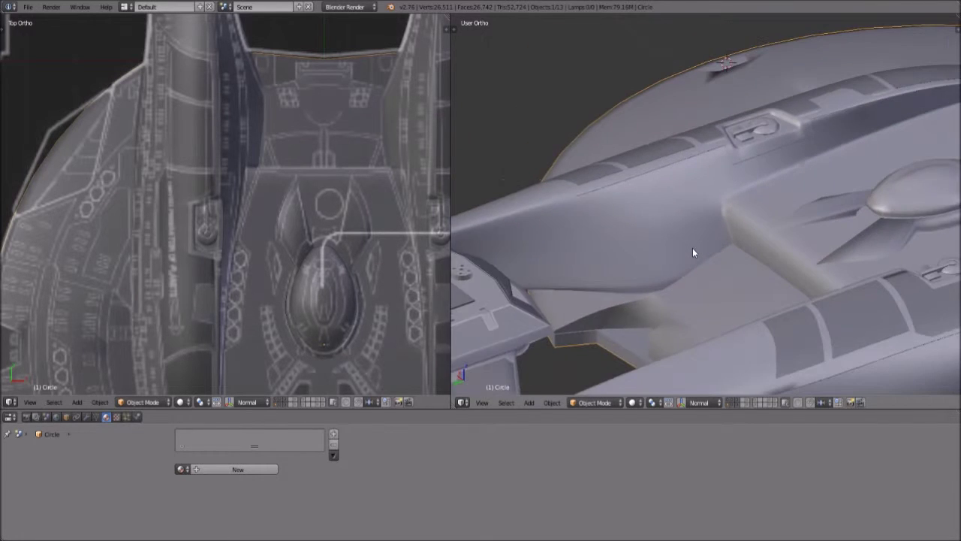
pyautogui.moveTo(670, 235); pyautogui.dragTo(682, 237, button='middle')
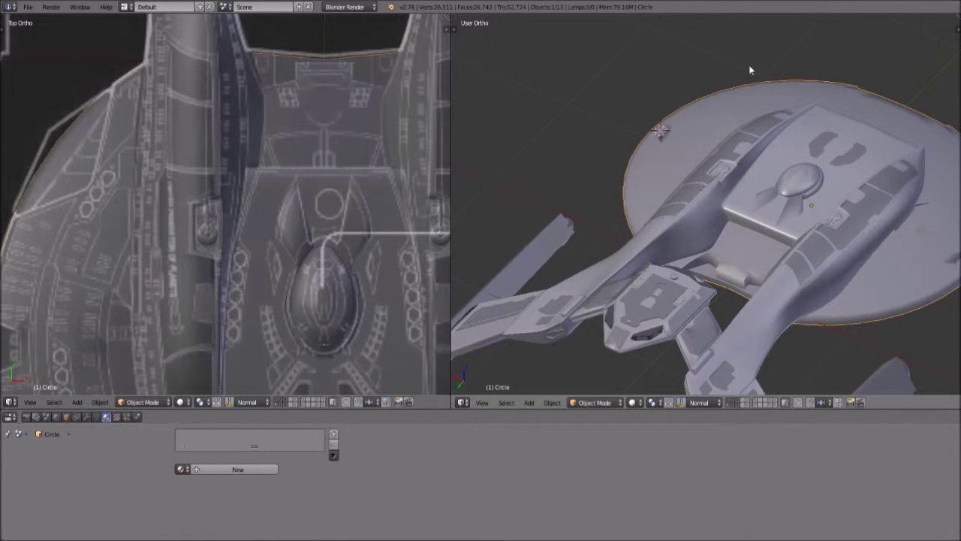
pyautogui.moveTo(670, 327); pyautogui.dragTo(747, 288, button='middle')
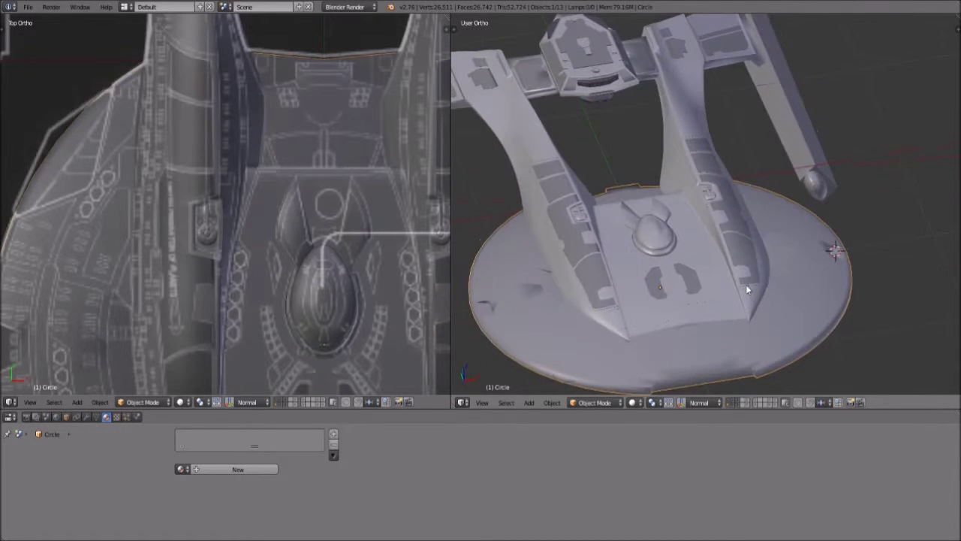
pyautogui.scroll(7, 767, 250)
pyautogui.moveTo(768, 250); pyautogui.dragTo(670, 208, button='middle')
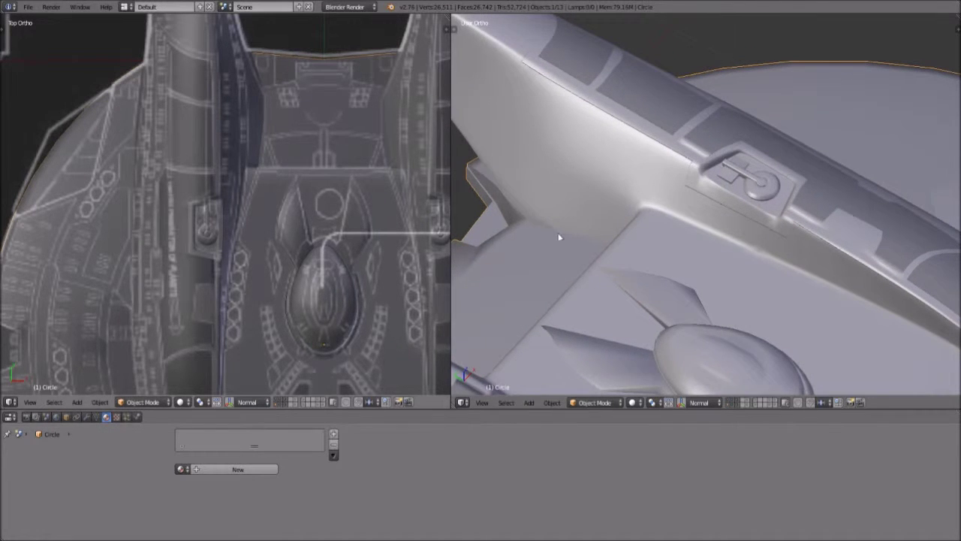
pyautogui.moveTo(560, 236); pyautogui.dragTo(656, 195, button='middle')
pyautogui.moveTo(826, 207); pyautogui.dragTo(611, 268, button='middle')
# - Select the pylons and try moving them away from the hull arms
pyautogui.rightClick(569, 294)
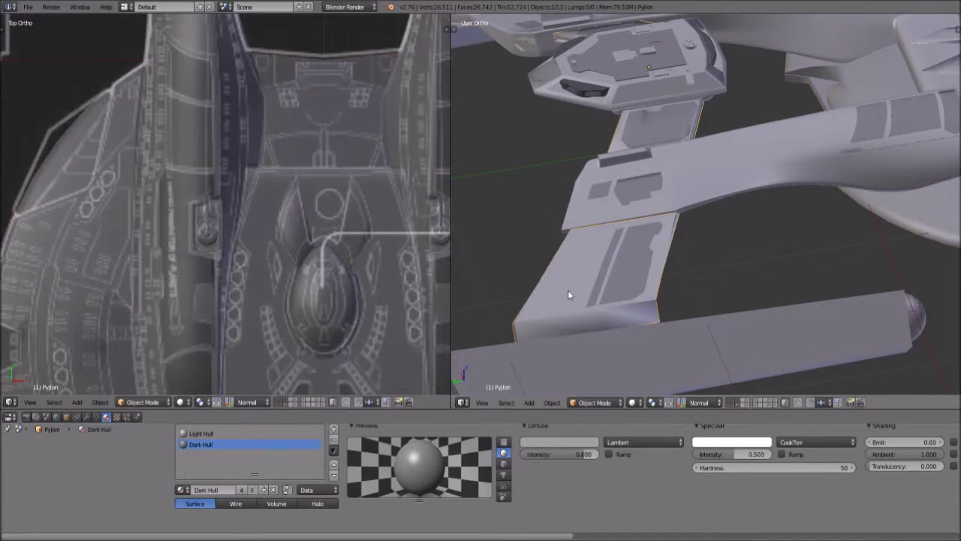
pyautogui.press('g')
pyautogui.rightClick(564, 313)
pyautogui.scroll(-3, 595, 345)
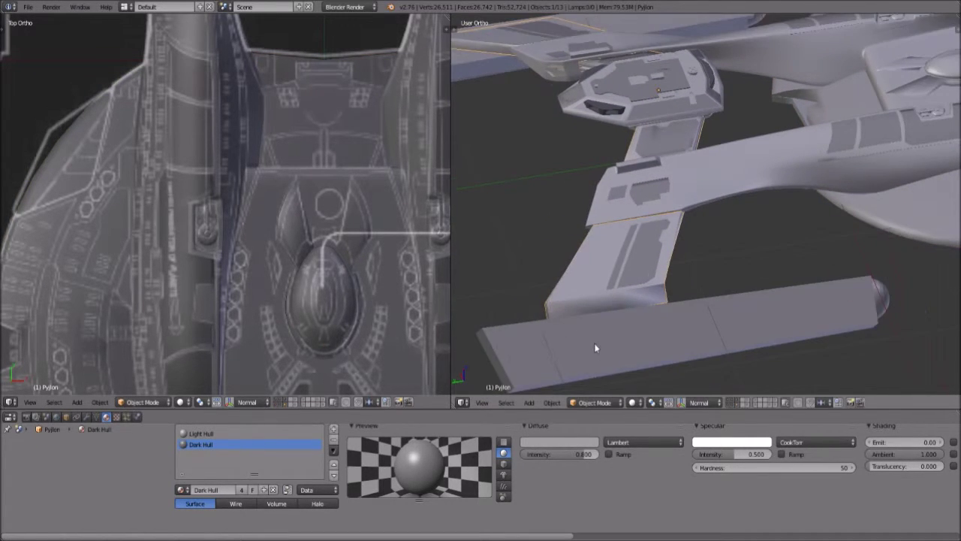
pyautogui.moveTo(648, 283); pyautogui.dragTo(677, 275, button='middle')
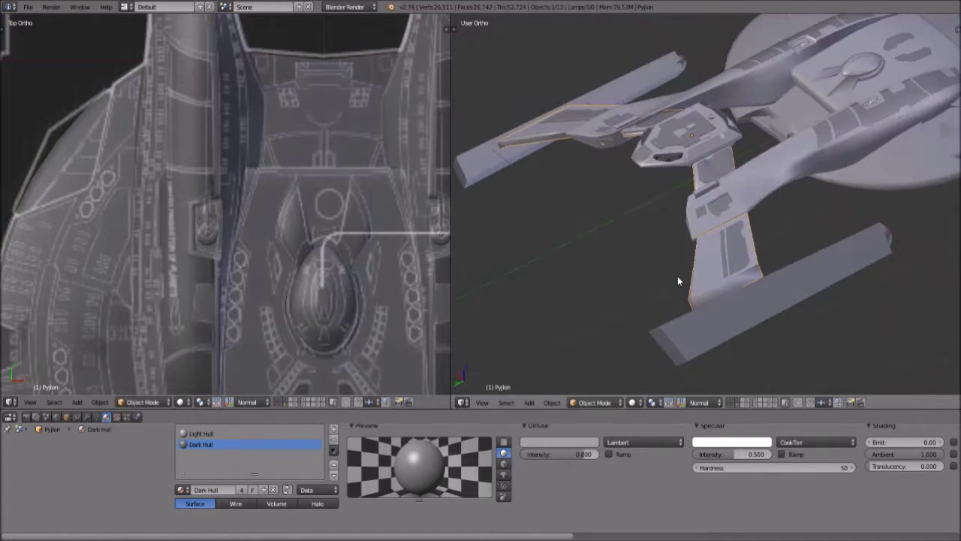
# - Try moving the nacelles and the saucer section out of place, one after the other
pyautogui.rightClick(760, 313)
pyautogui.press('g')
pyautogui.rightClick(867, 223)
pyautogui.moveTo(867, 222); pyautogui.dragTo(779, 222, button='middle')
pyautogui.rightClick(738, 278)
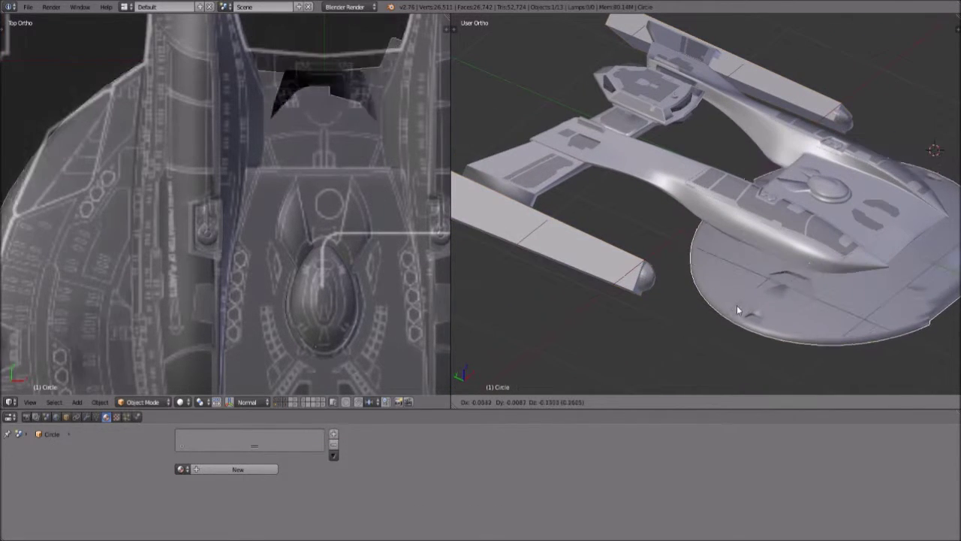
# - Examine the whole ship from above, below and behind, including the pylon panels and the saucer's underside
pyautogui.moveTo(586, 285); pyautogui.dragTo(637, 250, button='middle')
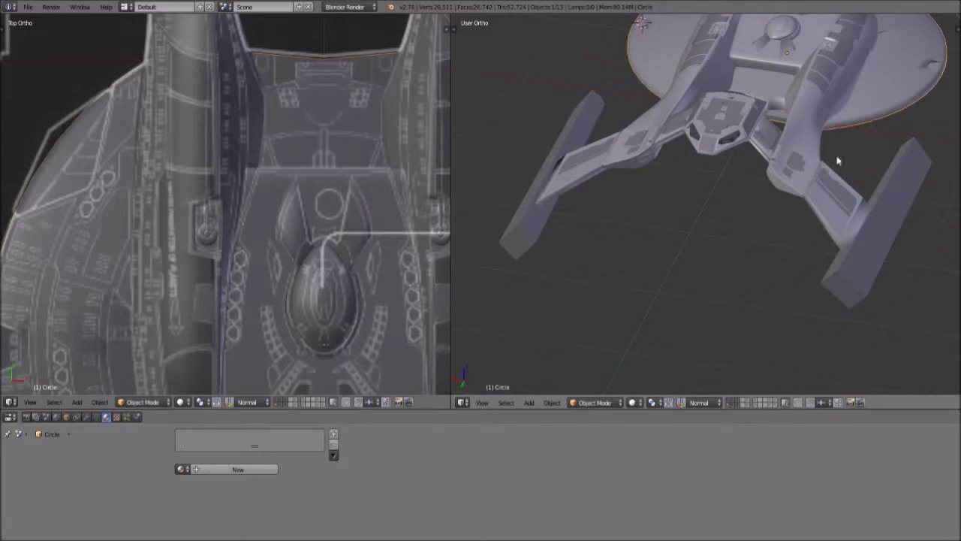
pyautogui.moveTo(812, 227); pyautogui.dragTo(751, 234, button='middle')
pyautogui.scroll(5, 751, 236)
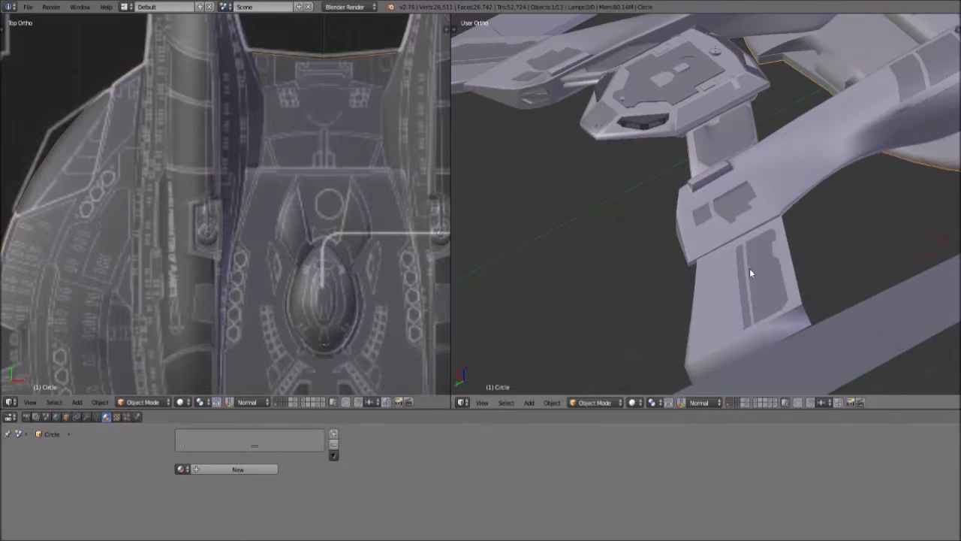
pyautogui.moveTo(749, 268); pyautogui.dragTo(707, 165, button='middle')
pyautogui.moveTo(717, 305); pyautogui.dragTo(710, 202, button='middle')
pyautogui.scroll(-2, 691, 245)
pyautogui.scroll(-3, 695, 253)
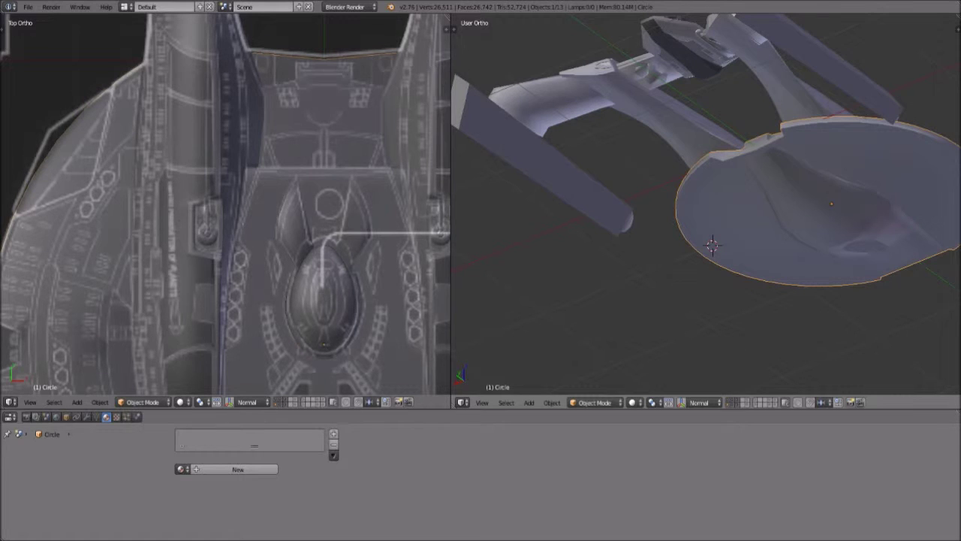
pyautogui.moveTo(659, 210); pyautogui.dragTo(640, 167, button='middle')
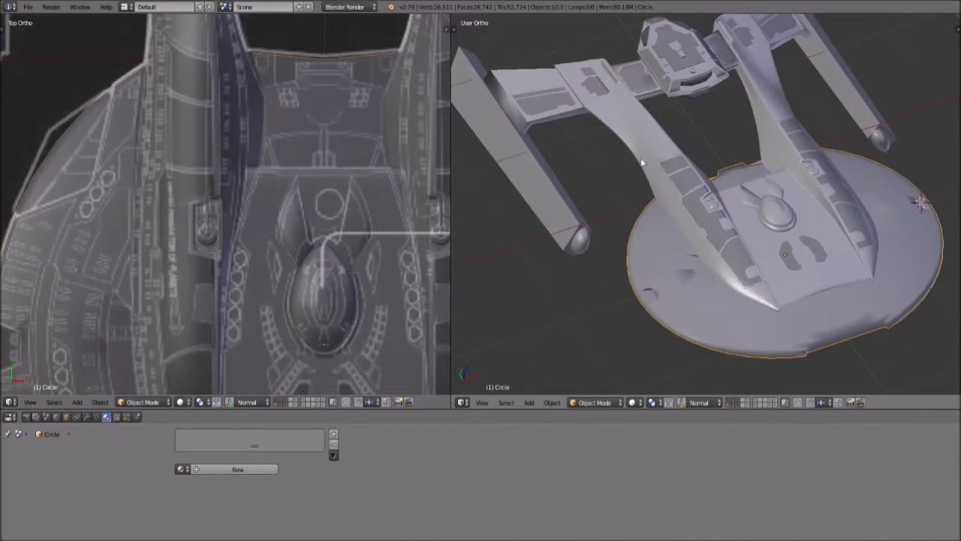
pyautogui.moveTo(688, 74); pyautogui.dragTo(650, 292, button='middle')
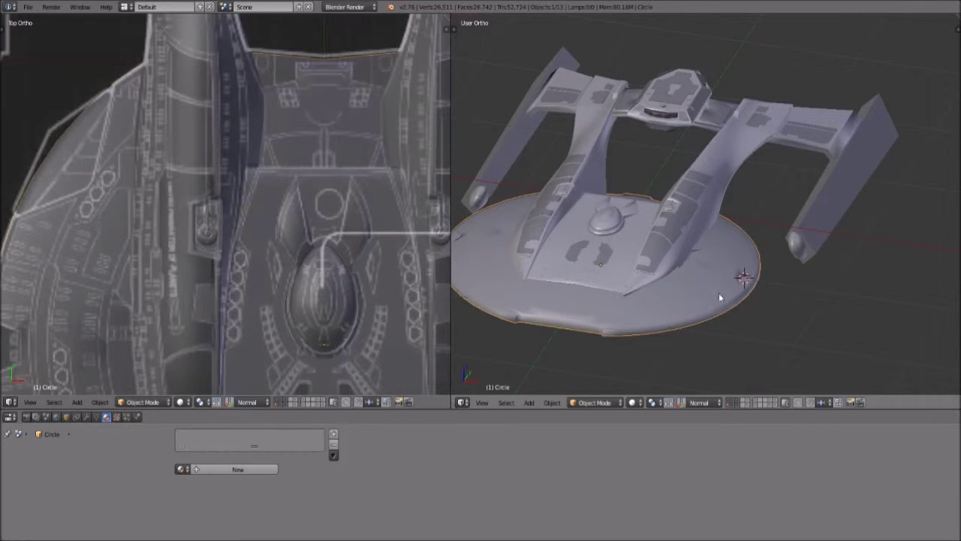
pyautogui.moveTo(577, 327); pyautogui.dragTo(693, 258, button='middle')
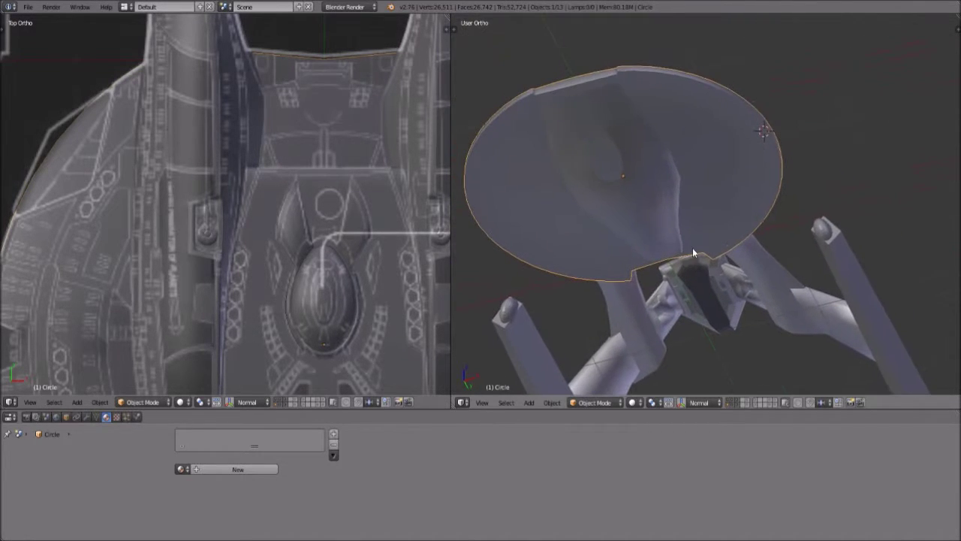
pyautogui.moveTo(583, 132); pyautogui.dragTo(625, 250, button='middle')
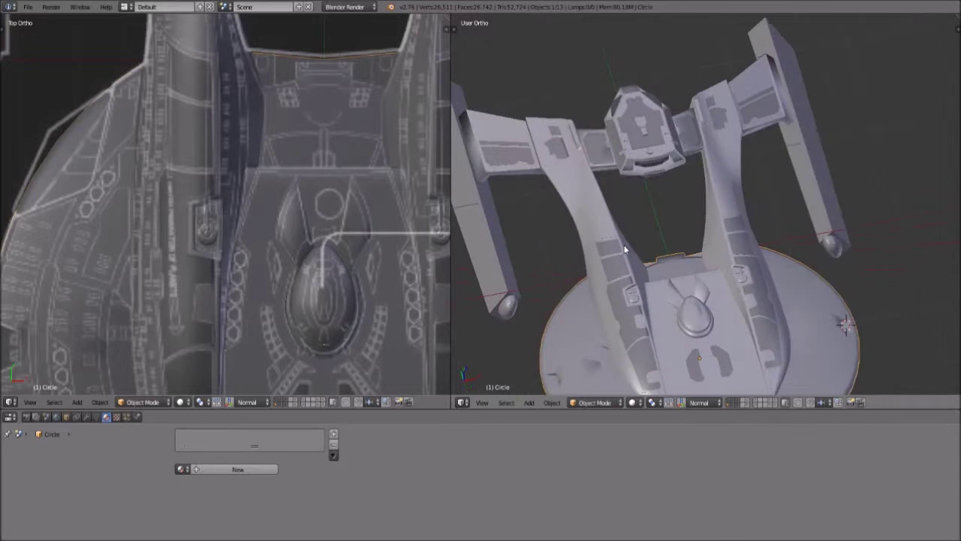
pyautogui.moveTo(664, 301); pyautogui.dragTo(779, 304, button='middle')
pyautogui.scroll(5, 779, 304)
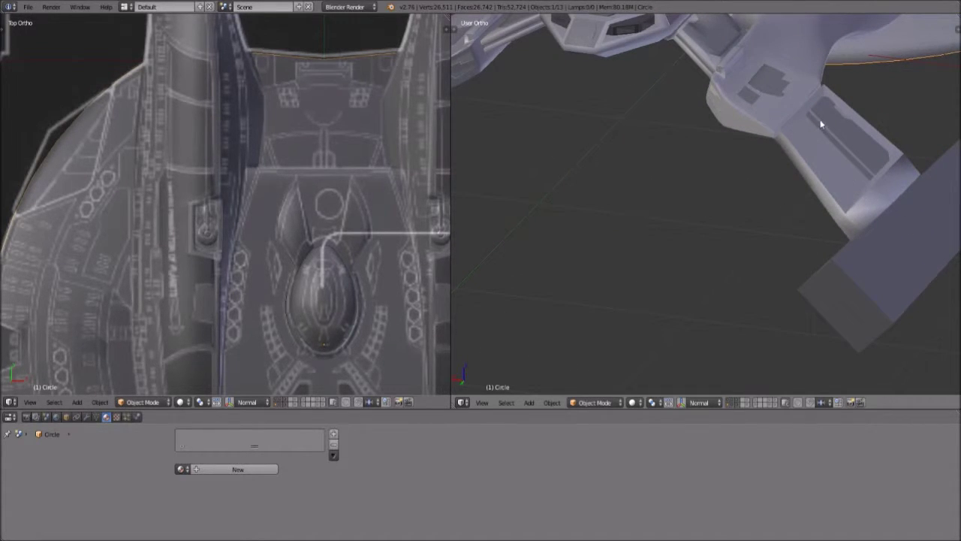
# - Examine the blueprint's pylon and hull arm panel lines in the top view, from the aft hull to the control tower
pyautogui.scroll(1, 868, 192)
pyautogui.keyDown('shift'); pyautogui.moveTo(300, 112); pyautogui.dragTo(323, 306, button='middle'); pyautogui.keyUp('shift')
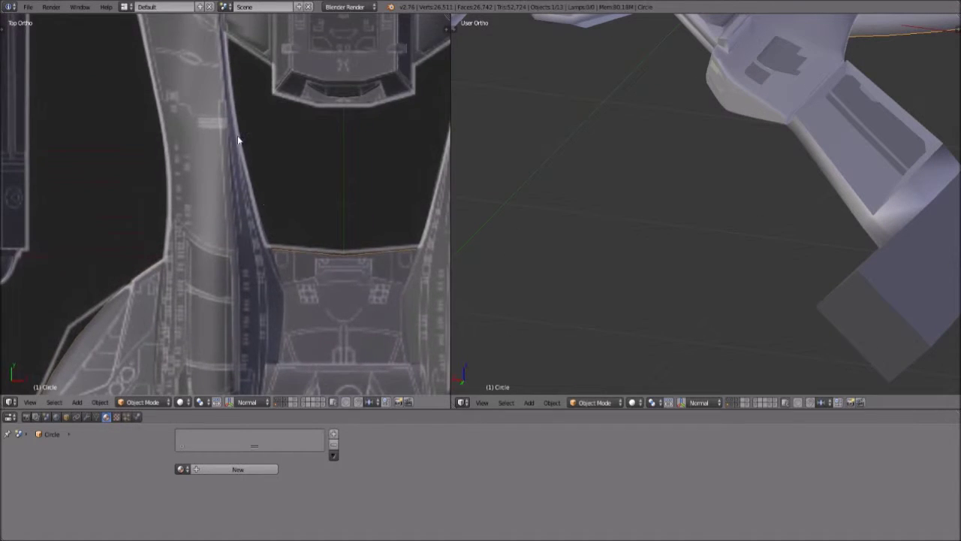
pyautogui.keyDown('shift'); pyautogui.moveTo(237, 141); pyautogui.dragTo(258, 365, button='middle'); pyautogui.keyUp('shift')
pyautogui.keyDown('shift'); pyautogui.moveTo(204, 166); pyautogui.dragTo(249, 288, button='middle'); pyautogui.keyUp('shift')
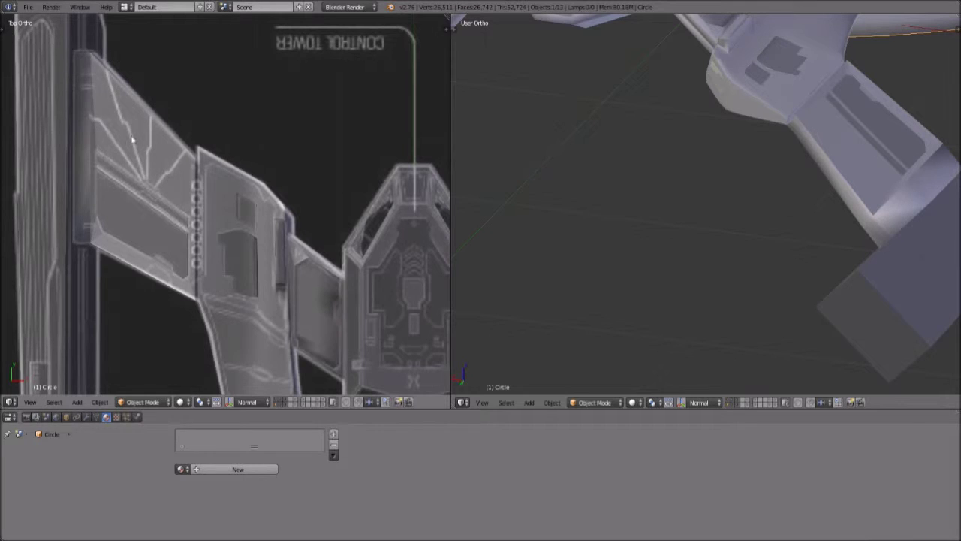
pyautogui.scroll(2, 158, 182)
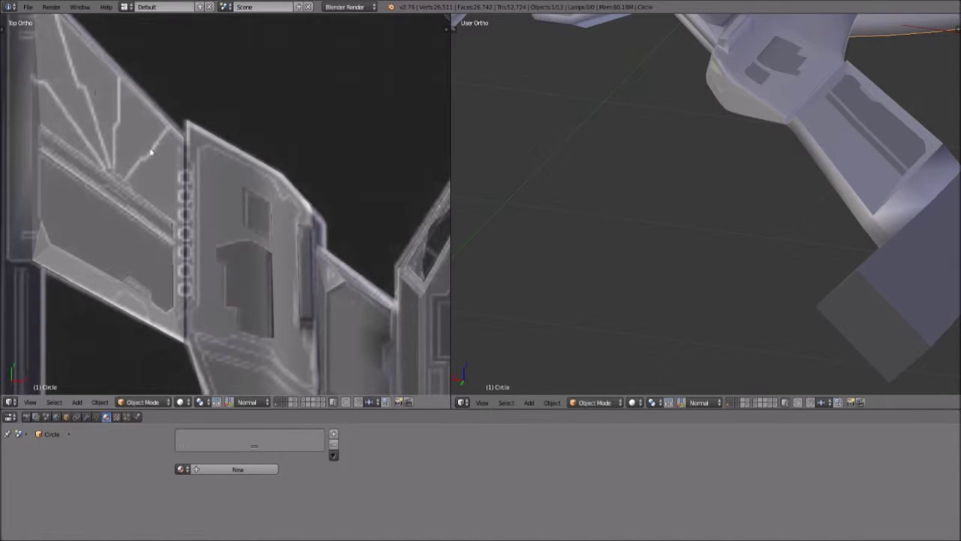
pyautogui.scroll(-2, 168, 174)
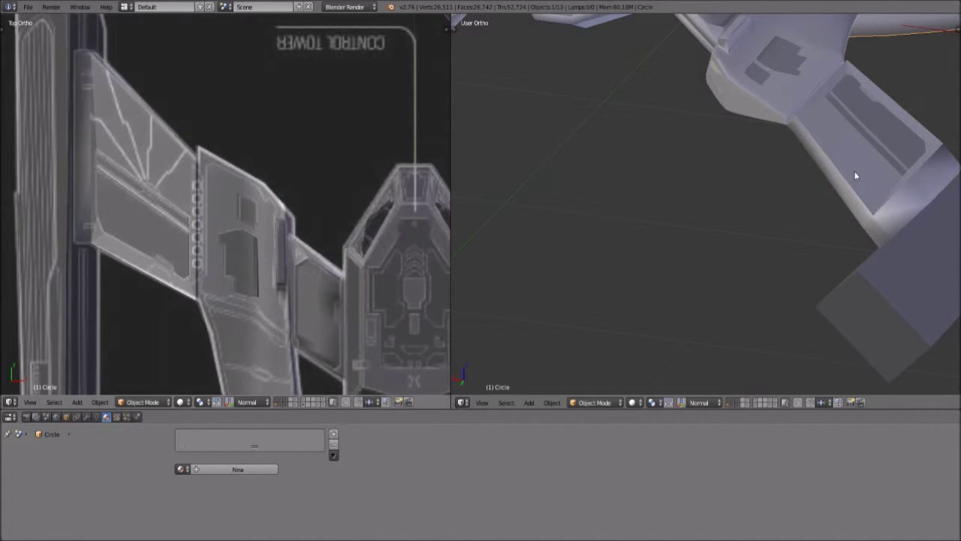
# - Select the hull arms and examine their dark panels up close and the whole ship at deck level
pyautogui.rightClick(861, 134)
pyautogui.keyDown('shift'); pyautogui.moveTo(872, 65); pyautogui.dragTo(744, 325, button='middle'); pyautogui.keyUp('shift')
pyautogui.rightClick(779, 176)
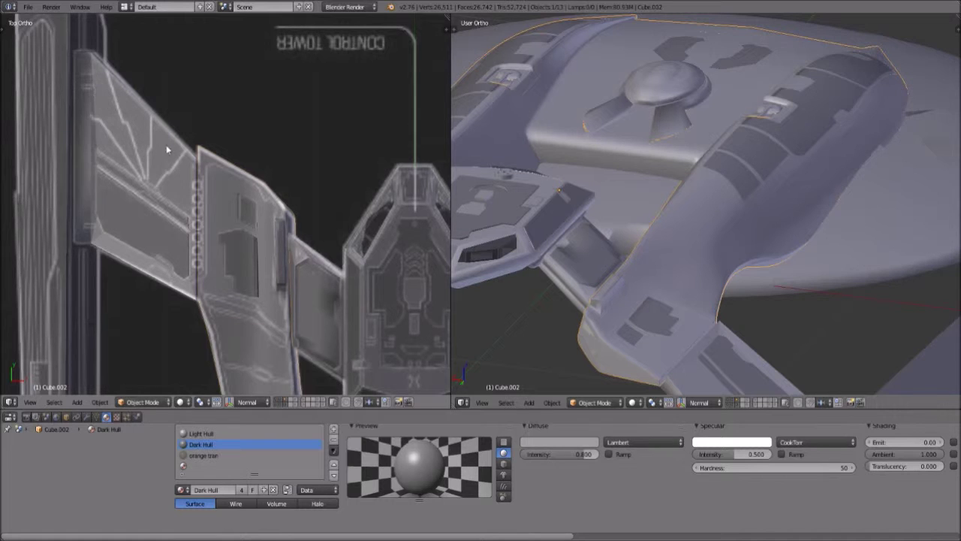
pyautogui.scroll(1, 173, 173)
pyautogui.scroll(-1, 826, 235)
pyautogui.moveTo(826, 235); pyautogui.dragTo(765, 252, button='middle')
pyautogui.scroll(-2, 827, 227)
pyautogui.scroll(-2, 796, 266)
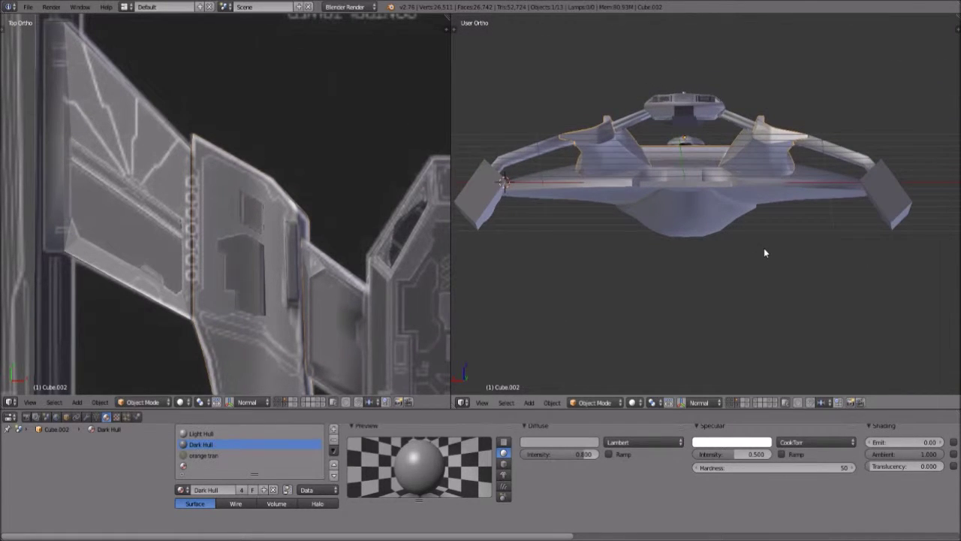
# - Examine the undersides of the hull arms, pylons, nacelles and saucer from several angles below the ship
pyautogui.moveTo(818, 174); pyautogui.dragTo(735, 83, button='middle')
pyautogui.moveTo(704, 171); pyautogui.dragTo(624, 118, button='middle')
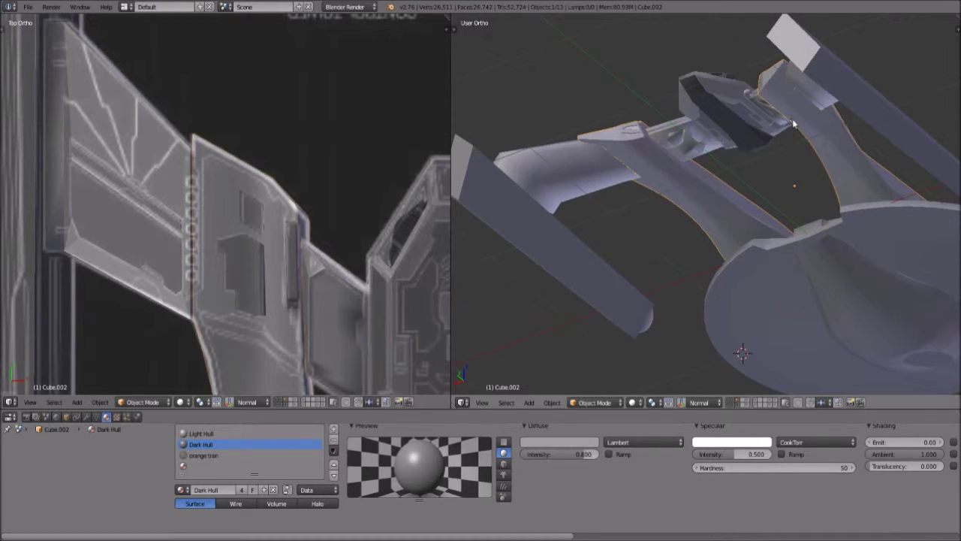
pyautogui.moveTo(805, 127); pyautogui.dragTo(767, 135, button='middle')
pyautogui.moveTo(745, 85); pyautogui.dragTo(790, 240, button='middle')
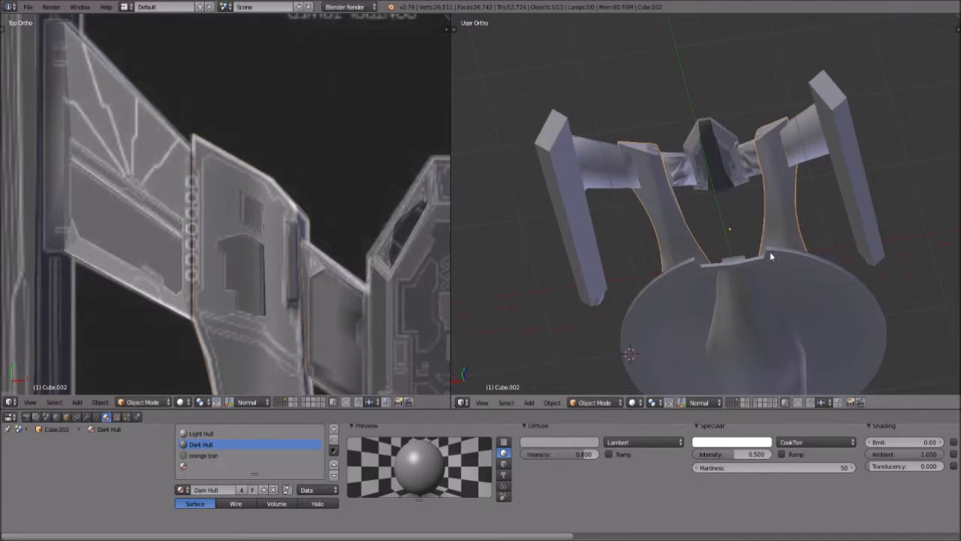
pyautogui.scroll(-2, 733, 239)
pyautogui.keyDown('shift'); pyautogui.moveTo(730, 239); pyautogui.dragTo(712, 156, button='middle'); pyautogui.keyUp('shift')
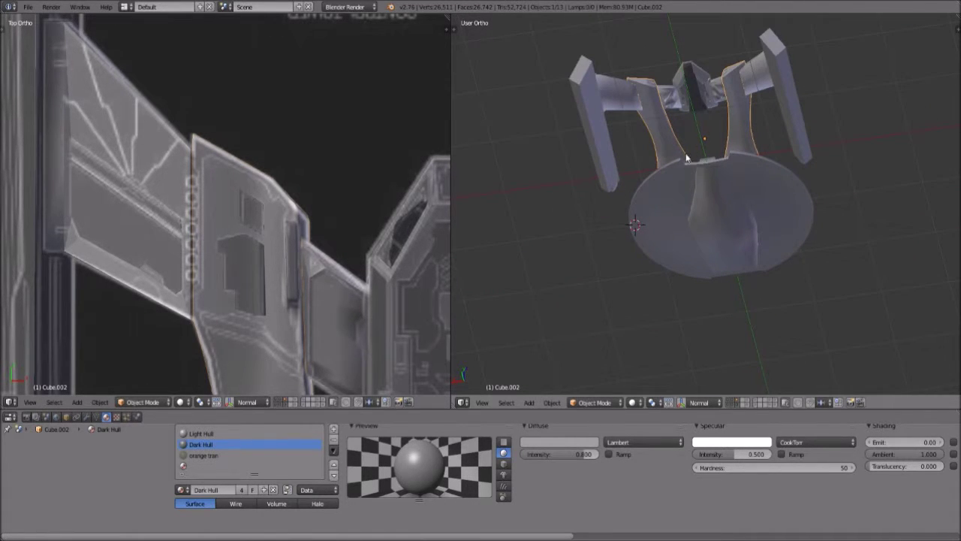
pyautogui.moveTo(782, 242); pyautogui.dragTo(774, 235, button='middle')
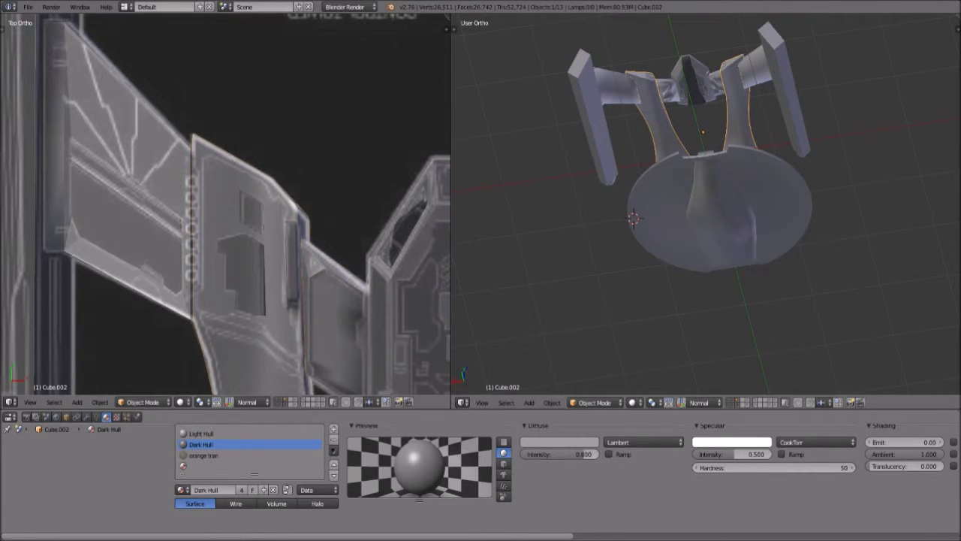
pyautogui.moveTo(644, 125); pyautogui.dragTo(636, 97, button='middle')
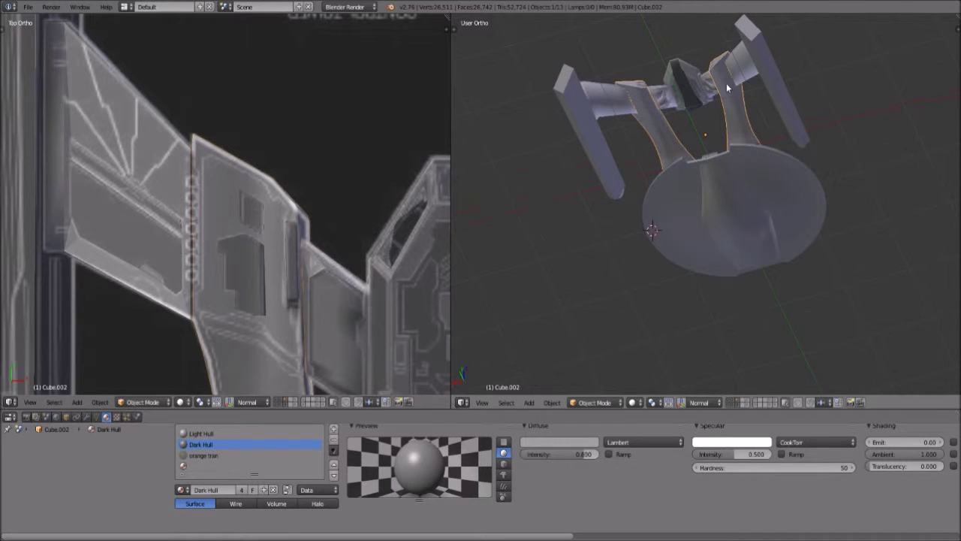
pyautogui.moveTo(733, 178); pyautogui.dragTo(686, 243, button='middle')
pyautogui.scroll(2, 717, 187)
pyautogui.scroll(-3, 717, 189)
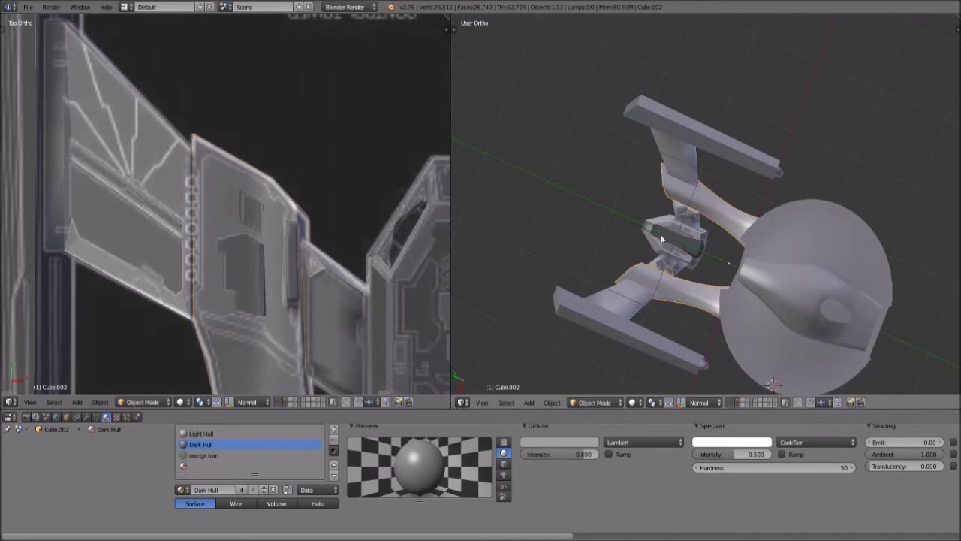
pyautogui.moveTo(675, 241); pyautogui.dragTo(677, 241, button='middle')
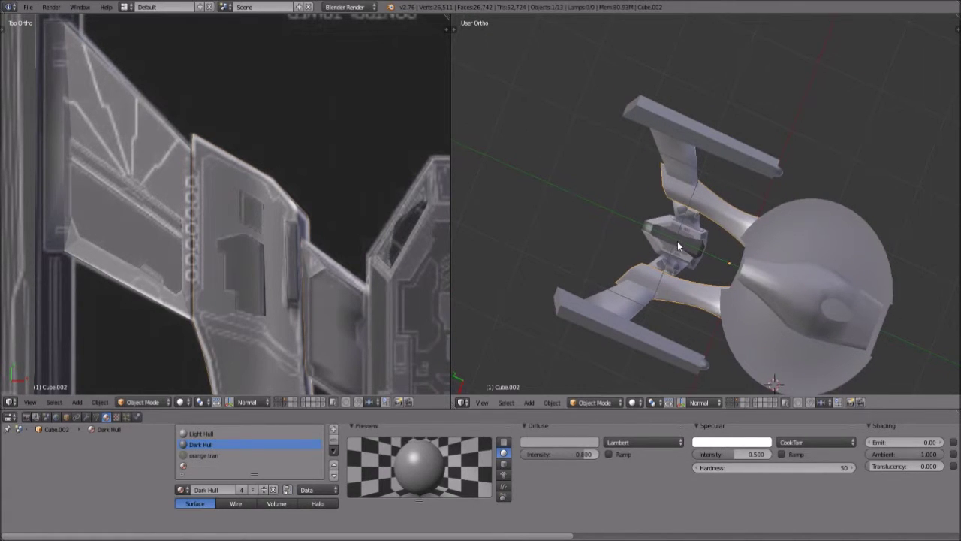
# - Select the weapons pod and review the finished upper hull panels and the whole ship from above and the side
pyautogui.rightClick(678, 238)
pyautogui.moveTo(744, 217); pyautogui.dragTo(831, 255, button='middle')
pyautogui.keyDown('shift'); pyautogui.moveTo(815, 290); pyautogui.dragTo(741, 277, button='middle'); pyautogui.keyUp('shift')
pyautogui.scroll(5, 741, 277)
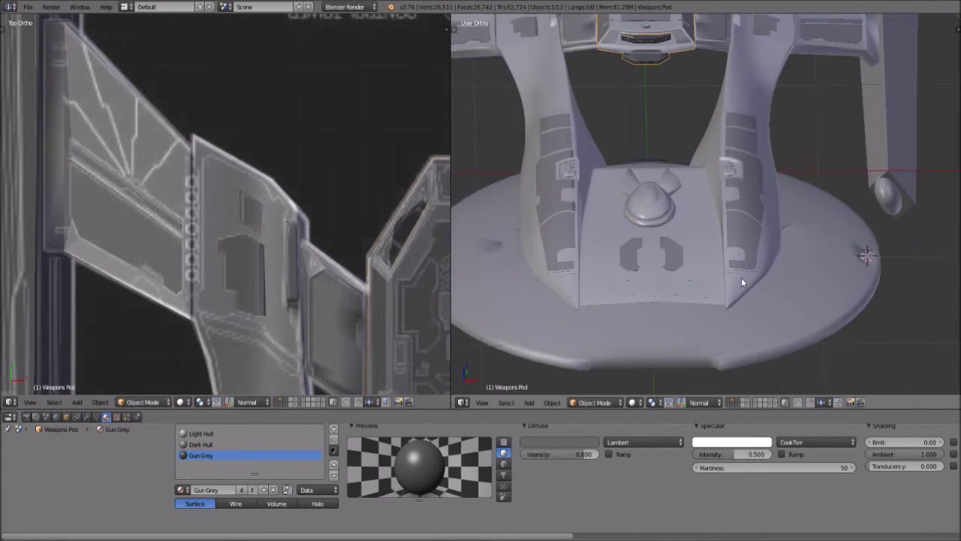
pyautogui.scroll(-3, 741, 277)
pyautogui.scroll(-1, 638, 230)
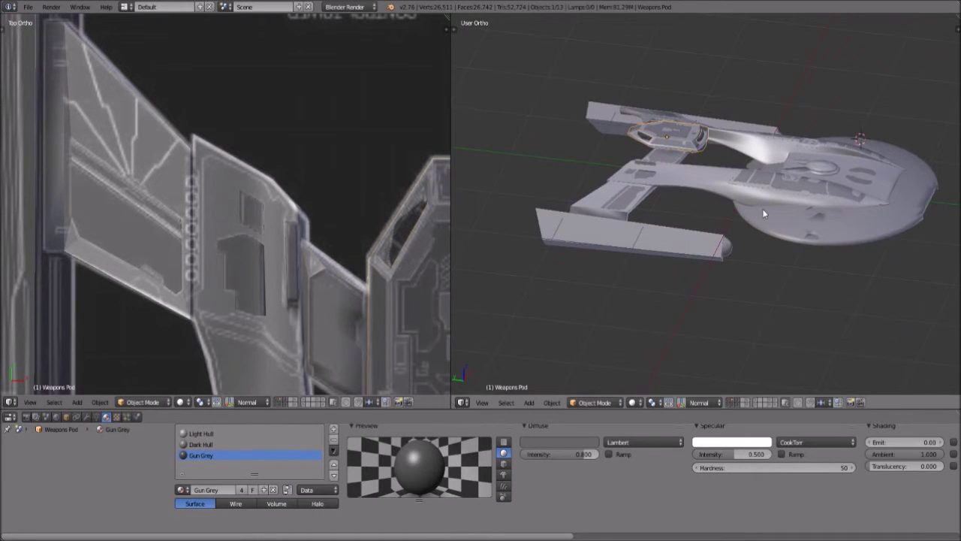
pyautogui.moveTo(858, 188); pyautogui.dragTo(773, 216, button='middle')
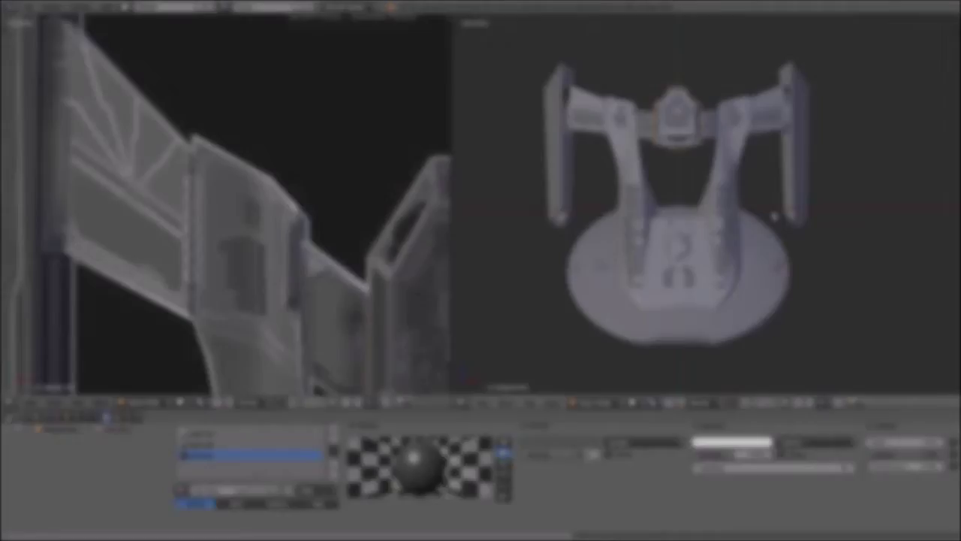